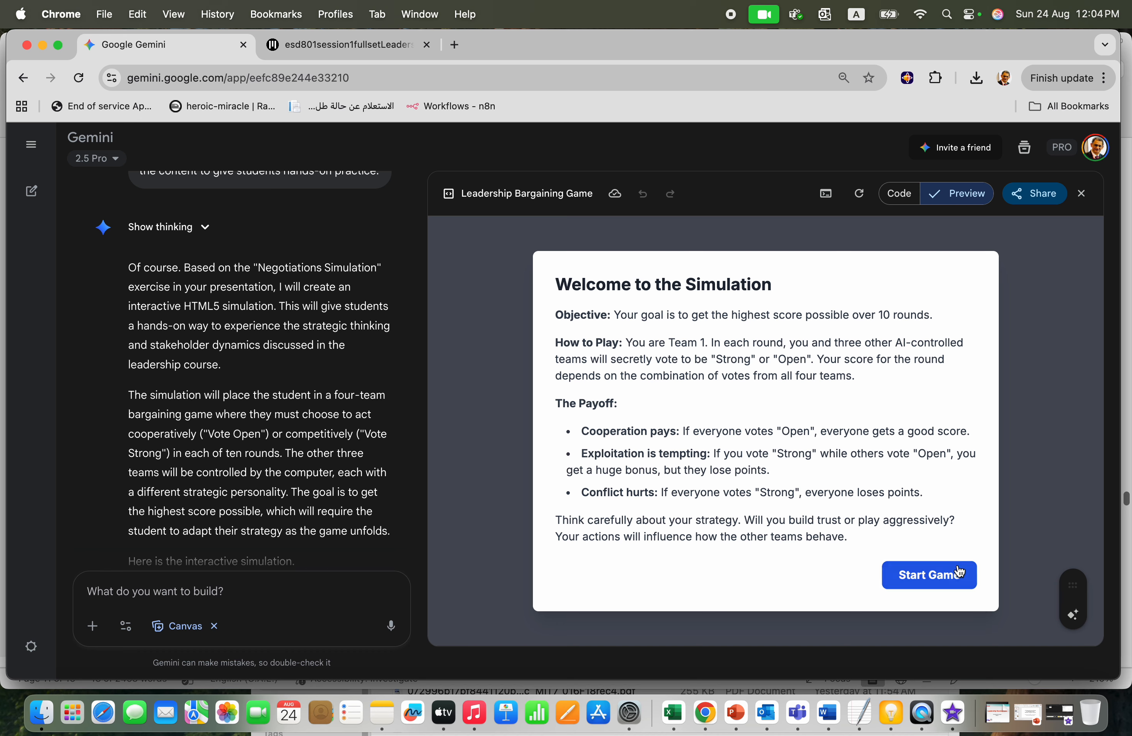
# Step: Start the Leadership Bargaining Game in the canvas preview and copy a public share link for the canvas
pyautogui.click(950, 578)
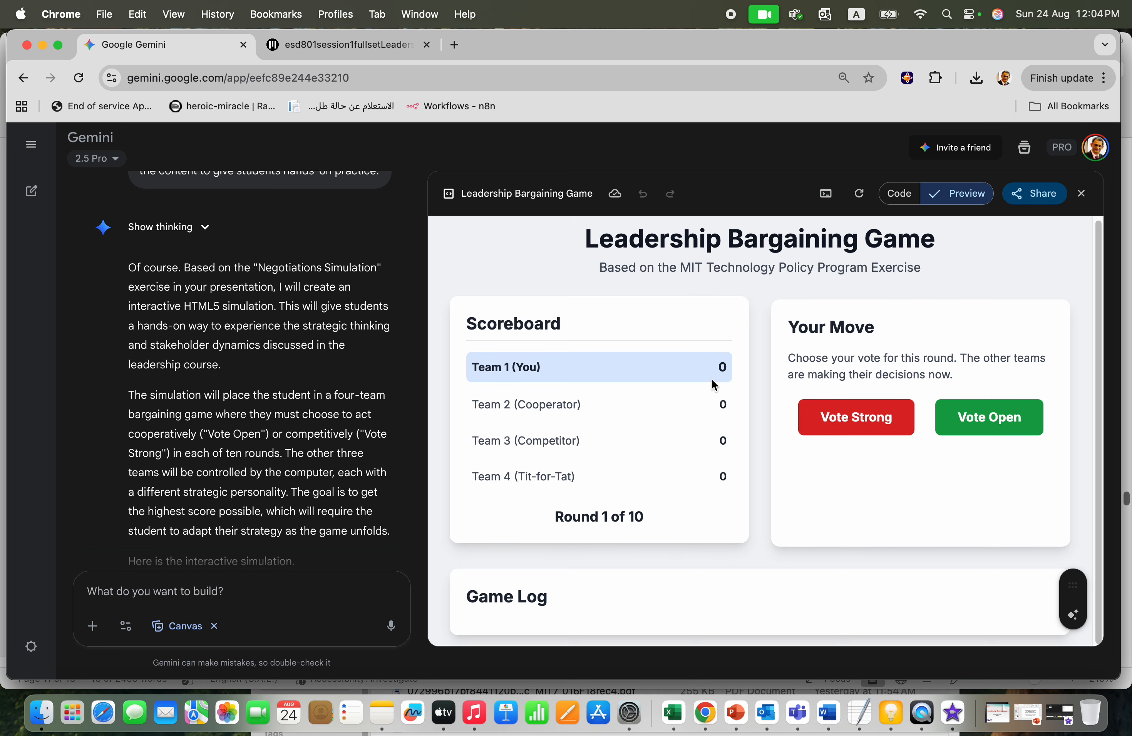
pyautogui.click(1038, 200)
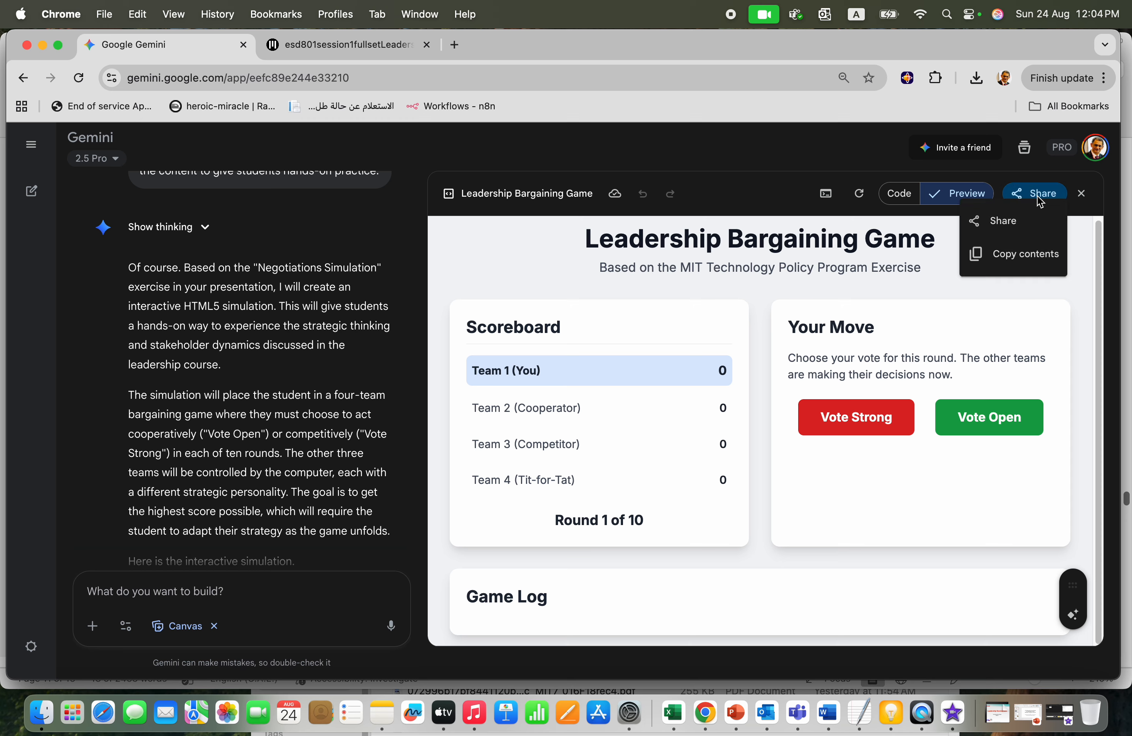
pyautogui.click(1009, 221)
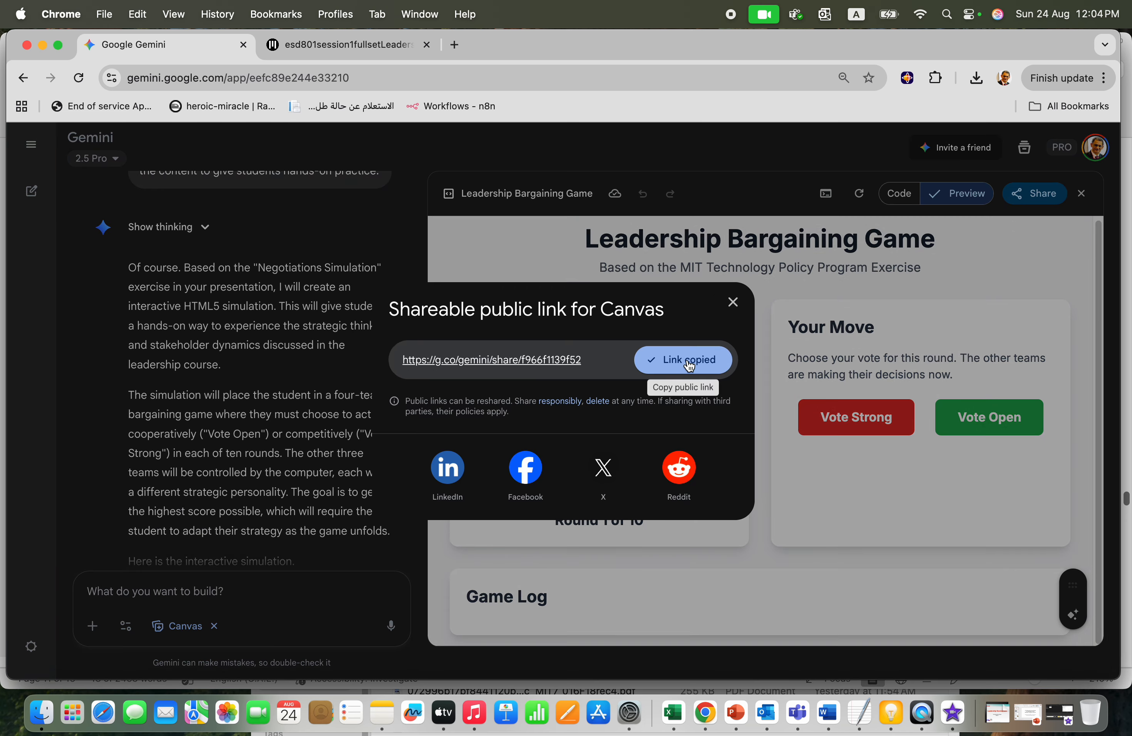
pyautogui.click(687, 366)
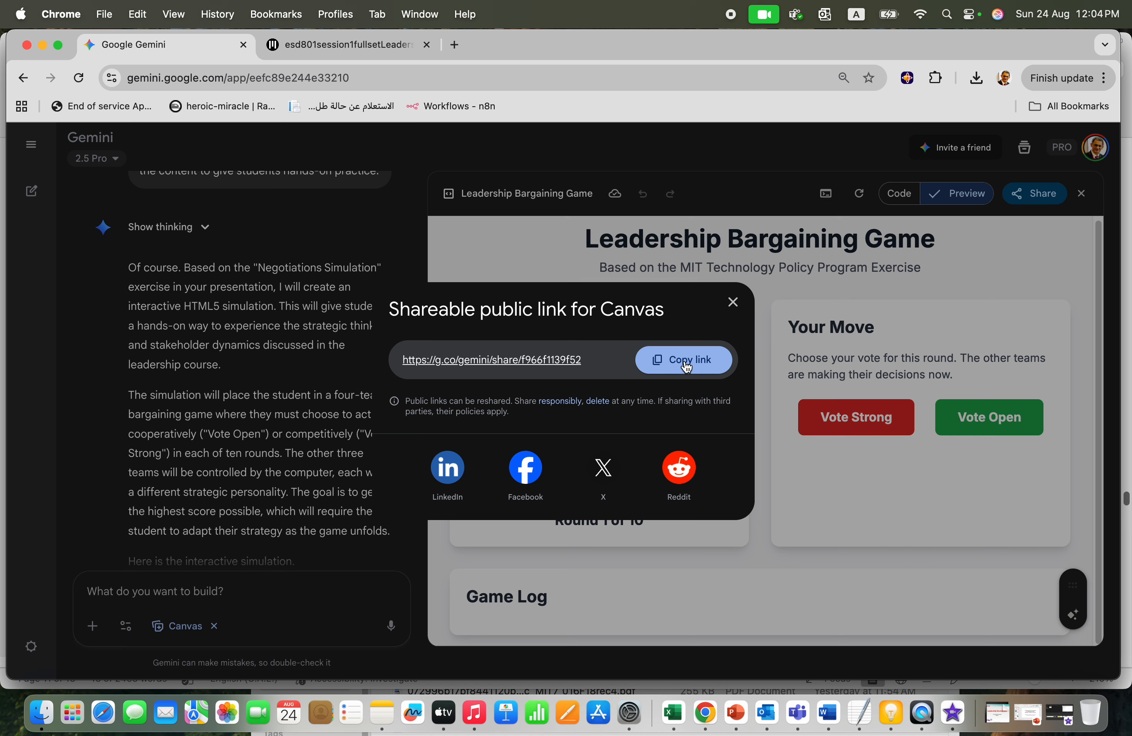
pyautogui.click(454, 45)
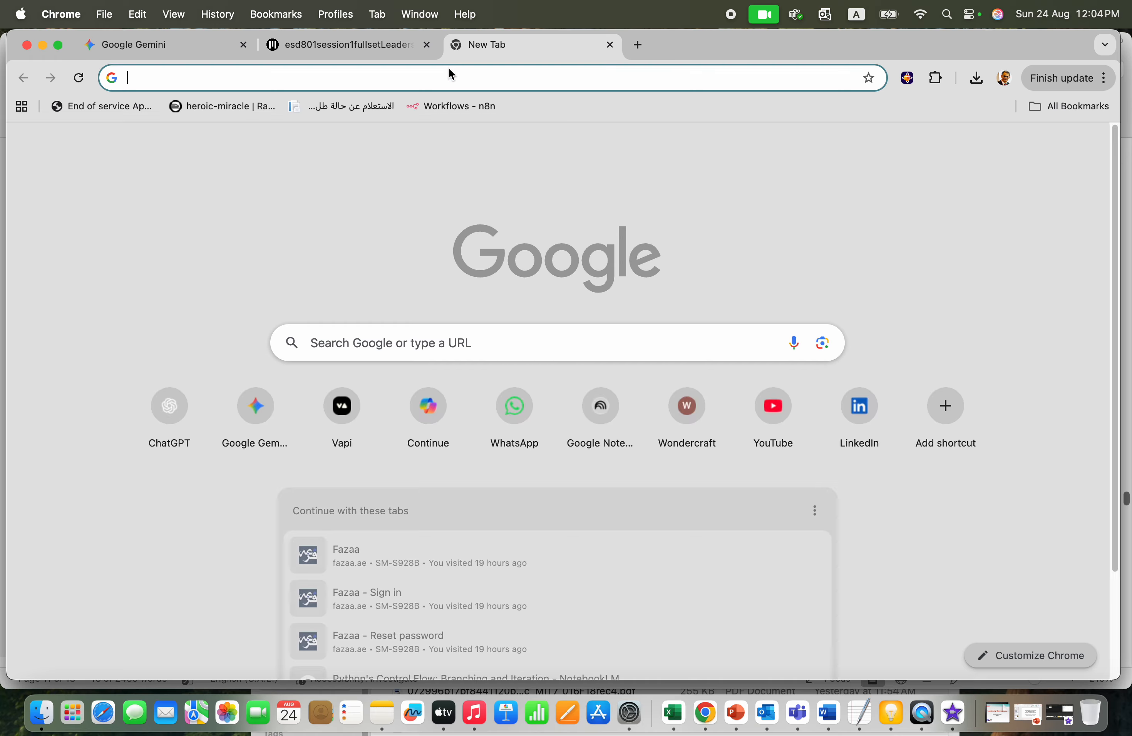
pyautogui.click(452, 75)
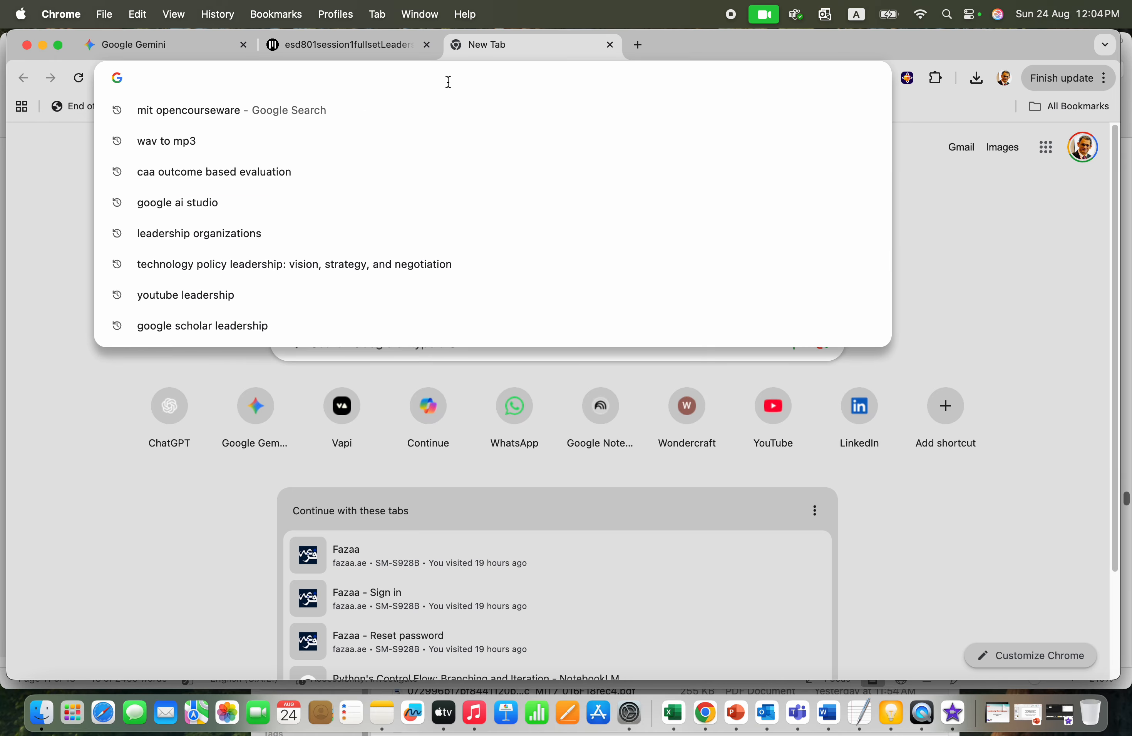
pyautogui.write('https://g.co/gemini/share/f966f1139f52')
pyautogui.press('Return')
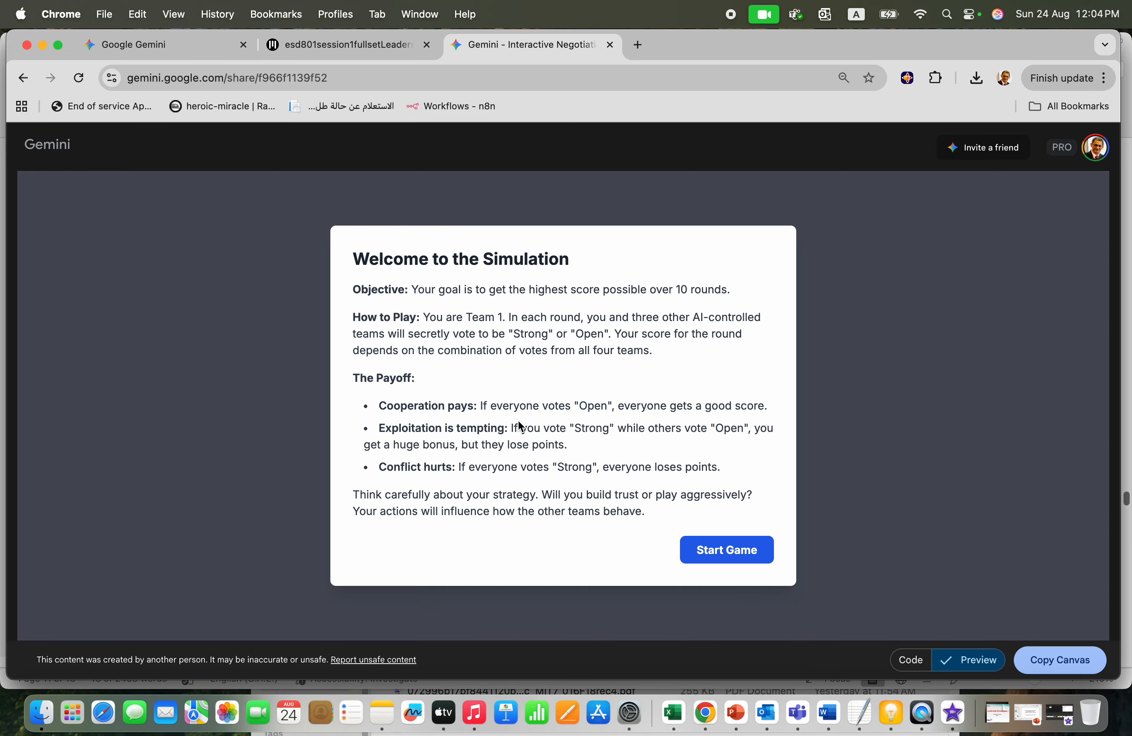
# Step: Start the shared Leadership Bargaining Game and vote Strong in round 1 and Open in round 2
pyautogui.click(741, 551)
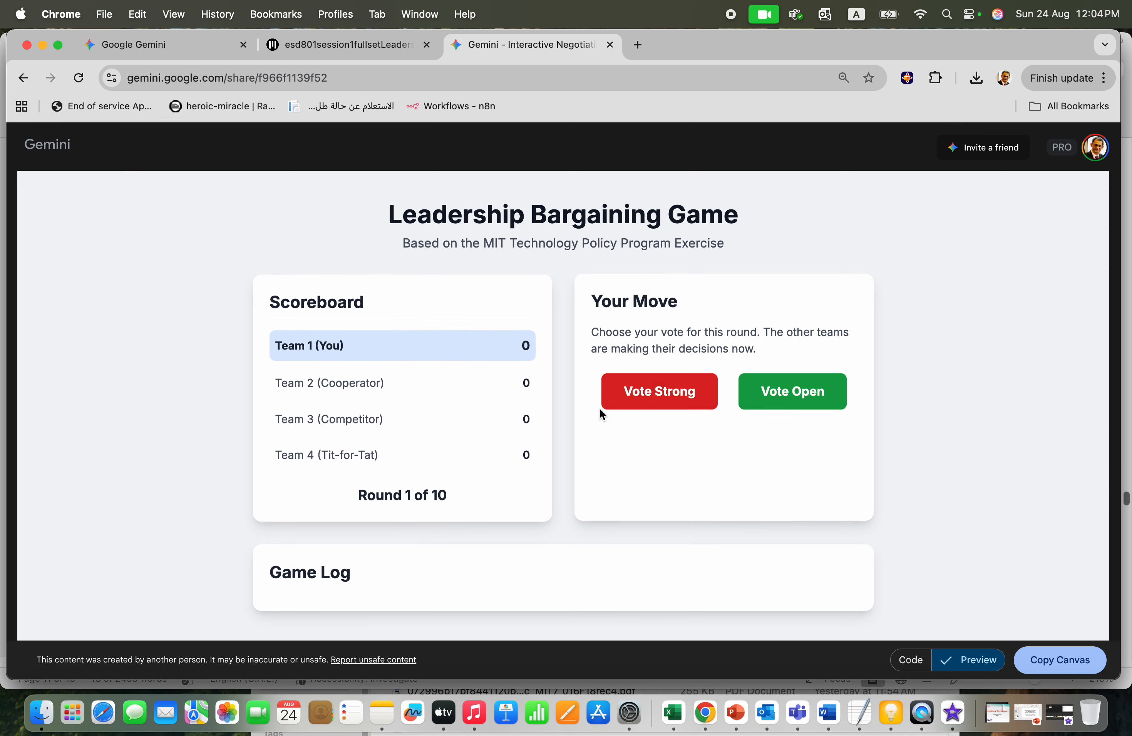
pyautogui.click(617, 397)
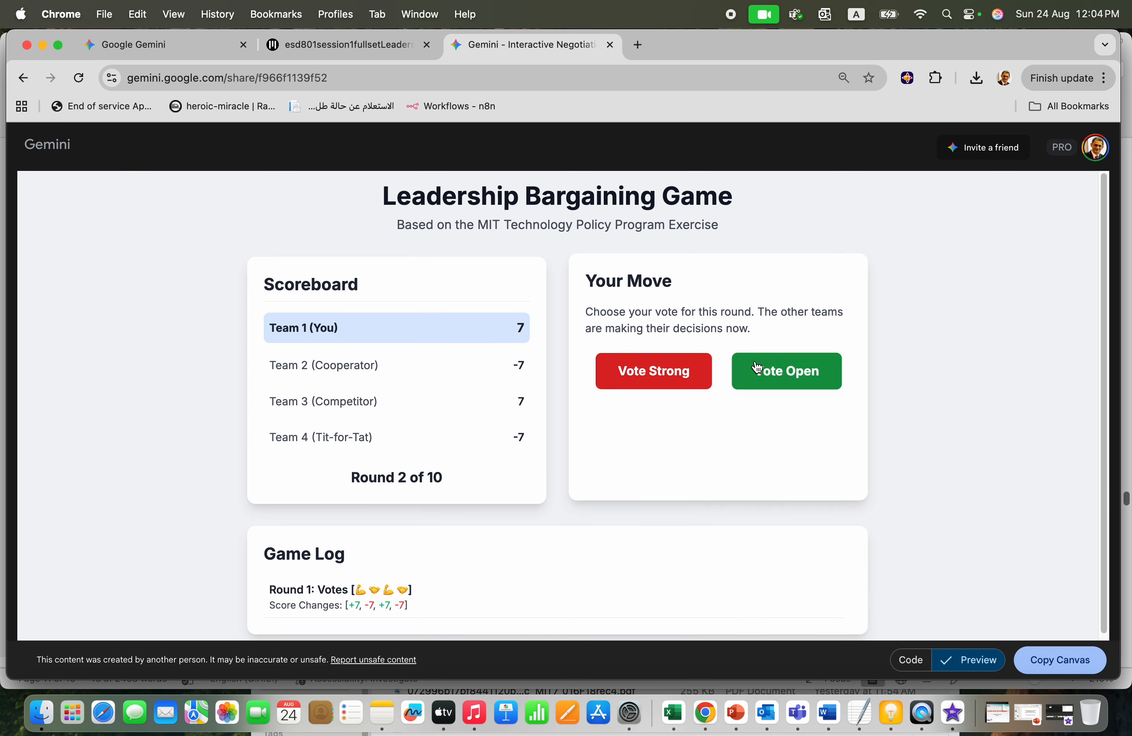
pyautogui.click(742, 371)
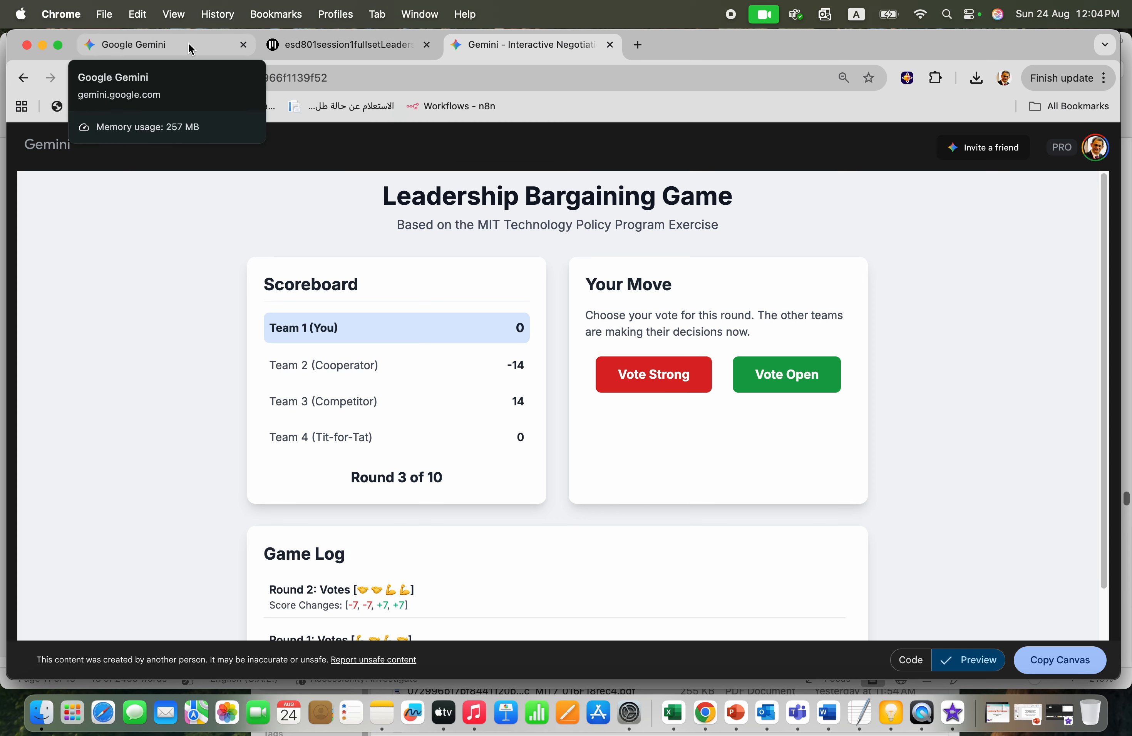
# Step: Return to the Gemini conversation, dismiss the public link dialog and copy the contents of the Leadership Bargaining Game canvas
pyautogui.click(230, 57)
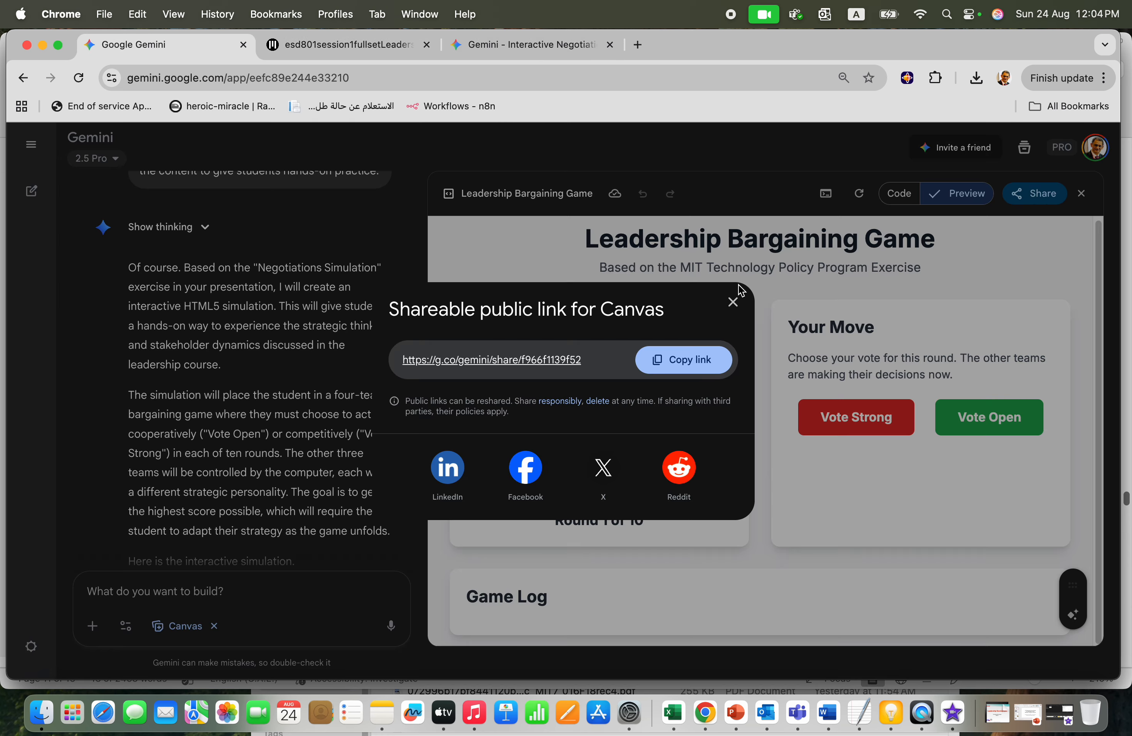
pyautogui.click(733, 302)
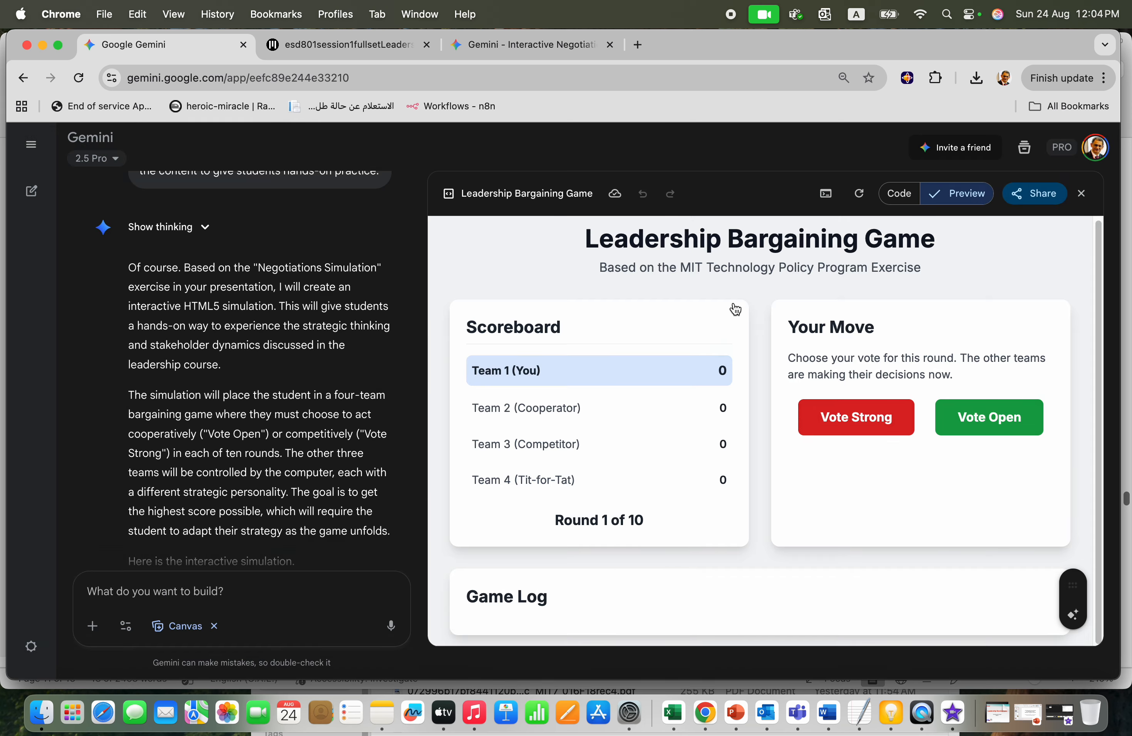
pyautogui.click(1042, 197)
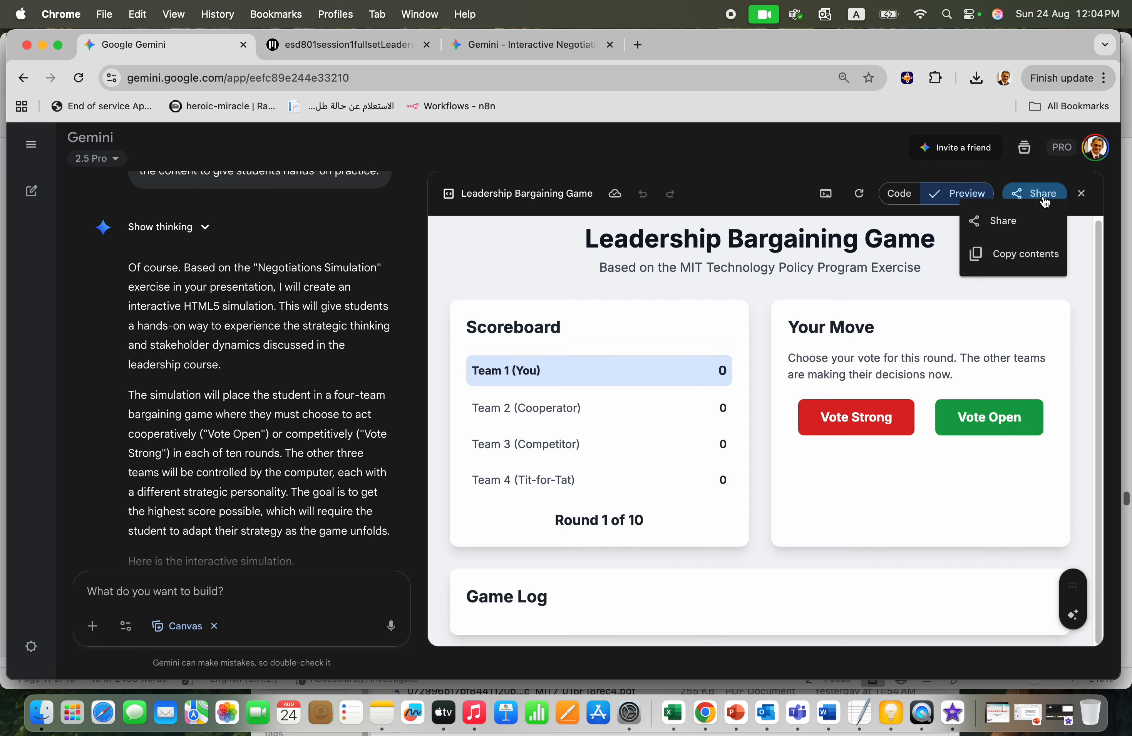
pyautogui.click(1011, 254)
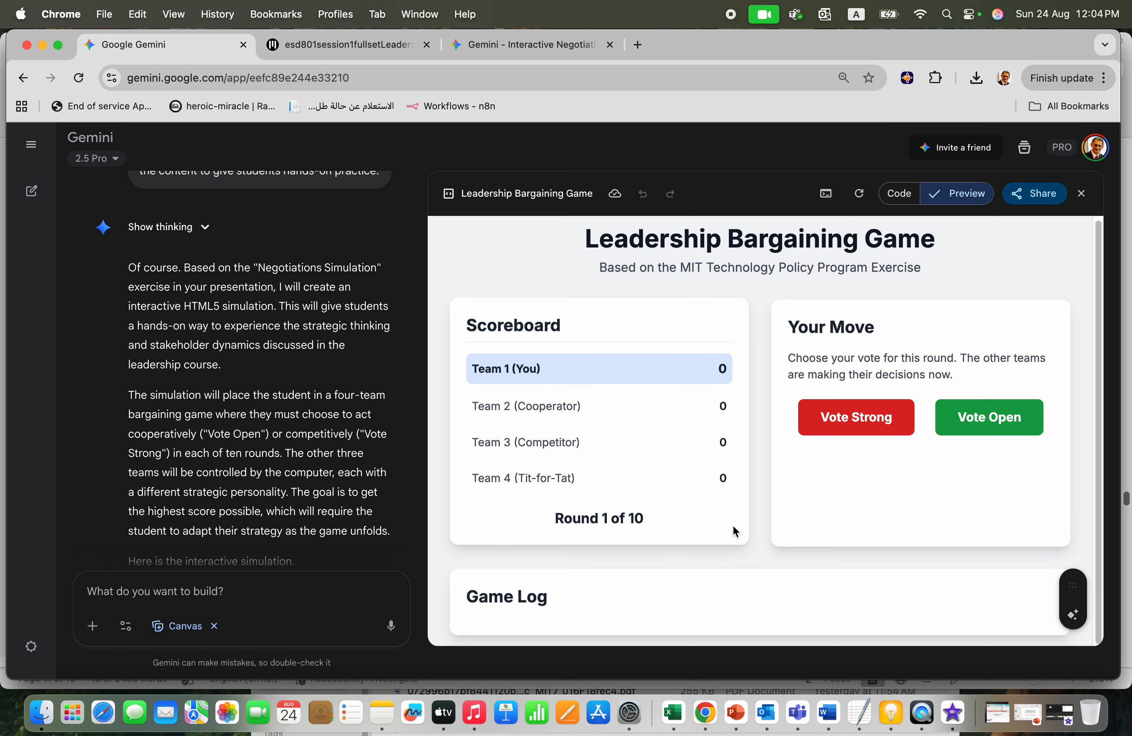
# Step: Generate another public share link for the Leadership Bargaining Game canvas and close the link dialog
pyautogui.click(1046, 194)
pyautogui.click(1010, 224)
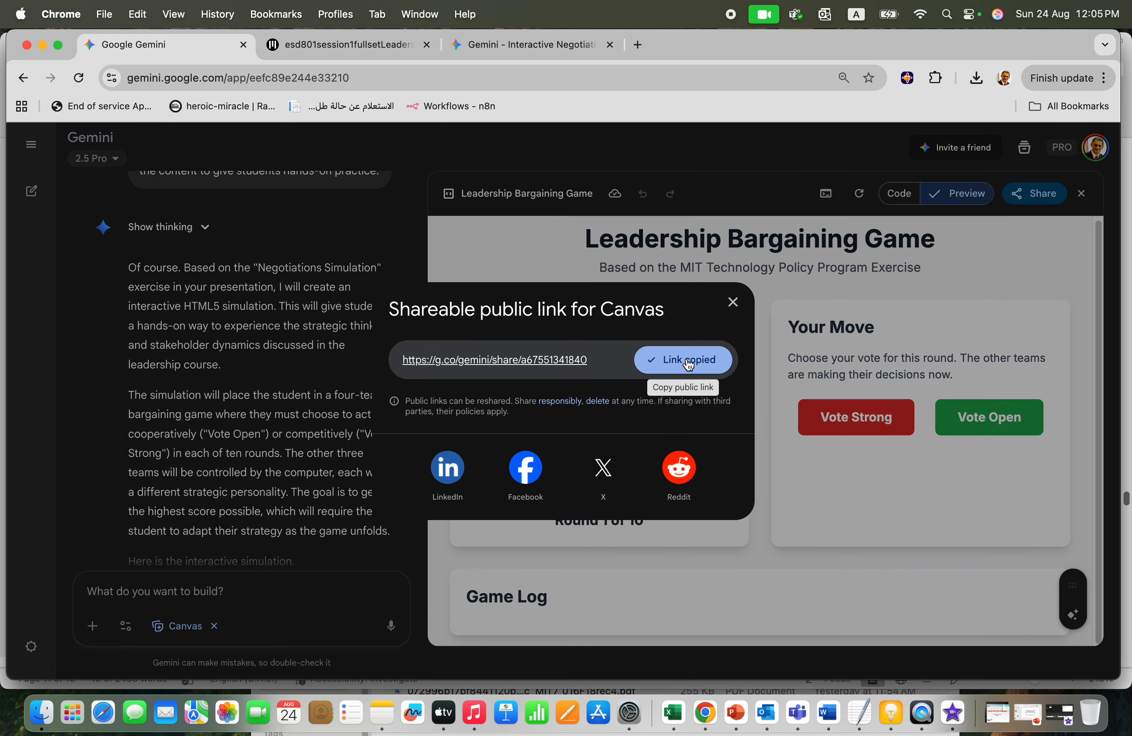
pyautogui.click(734, 302)
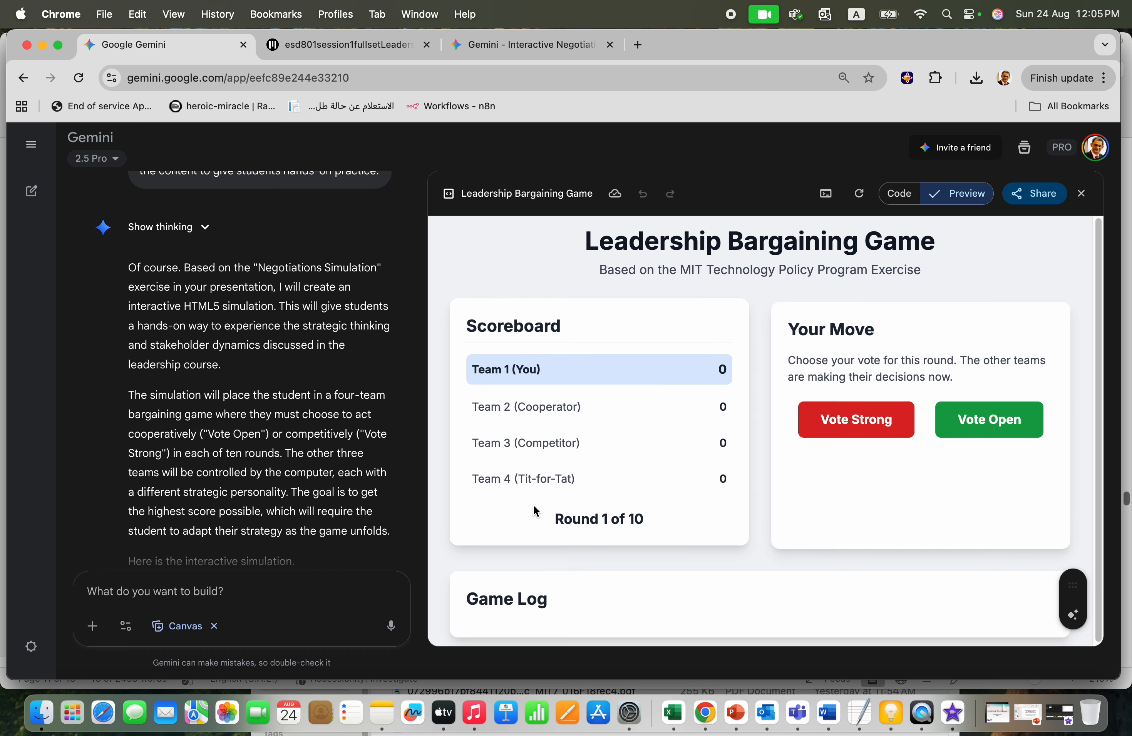
# Step: Ask Gemini for a second simulation with the prompt "Give another one"
pyautogui.click(236, 600)
pyautogui.write('Give another one')
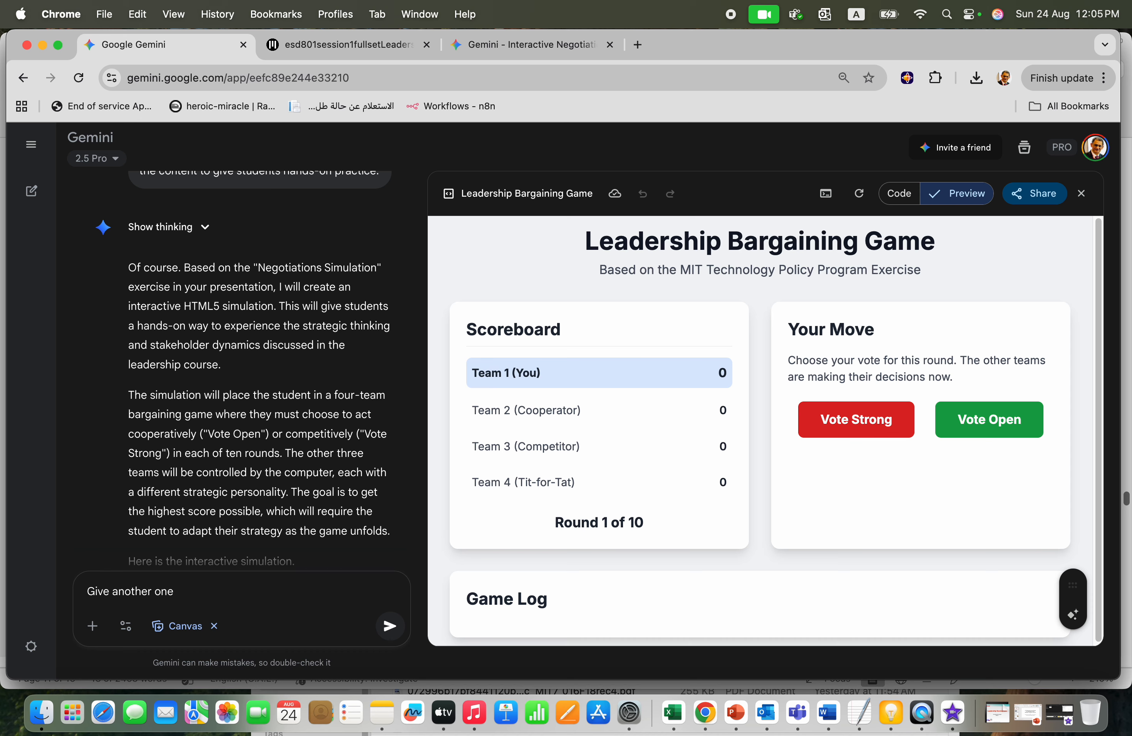
pyautogui.press('Return')
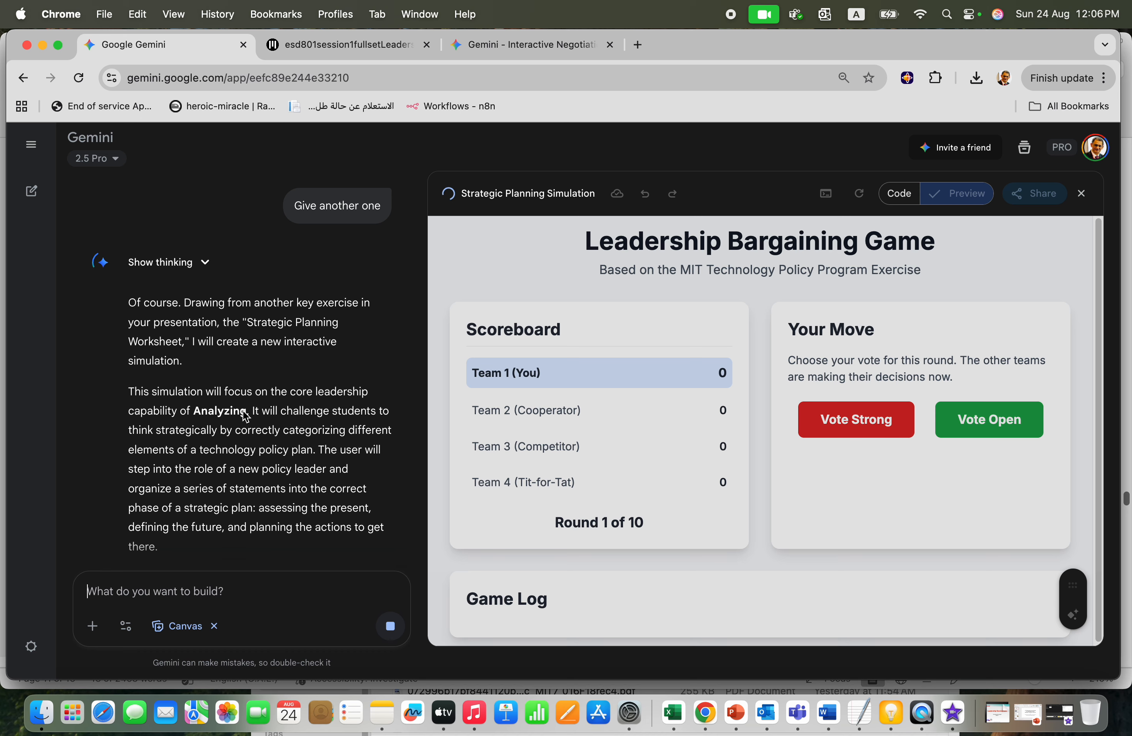
pyautogui.scroll(5, 243, 413)
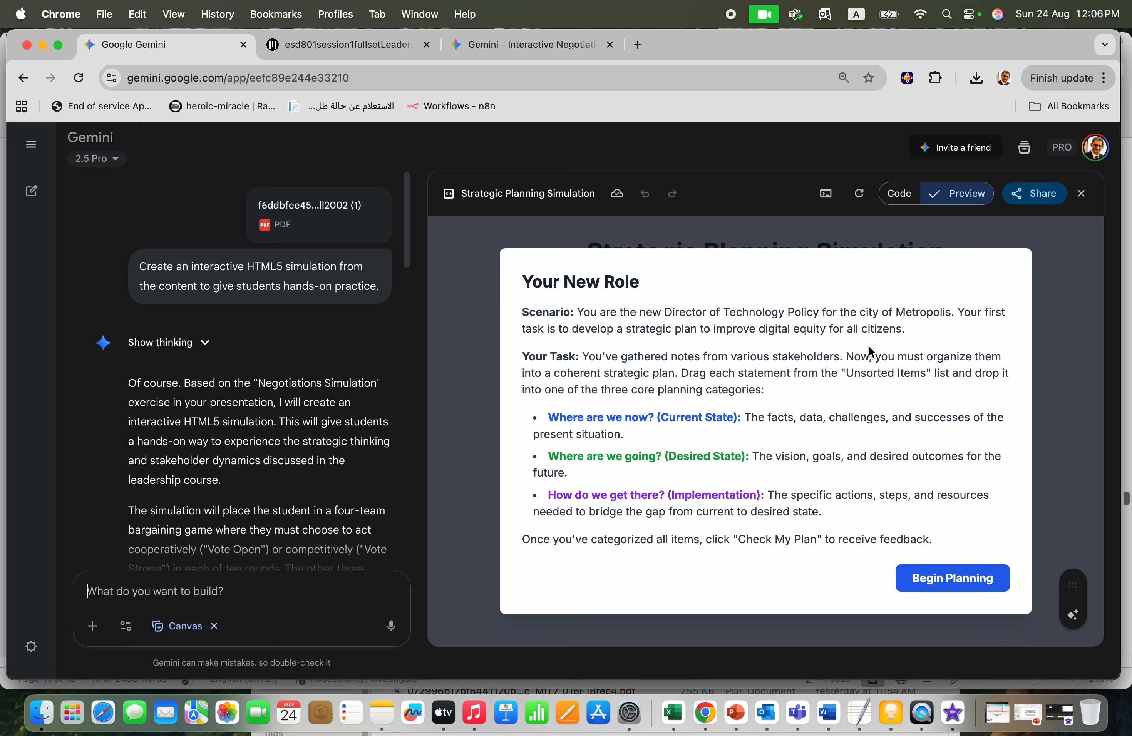
# Step: Begin the Strategic Planning Simulation and examine its three planning categories and the list of unsorted items
pyautogui.click(940, 581)
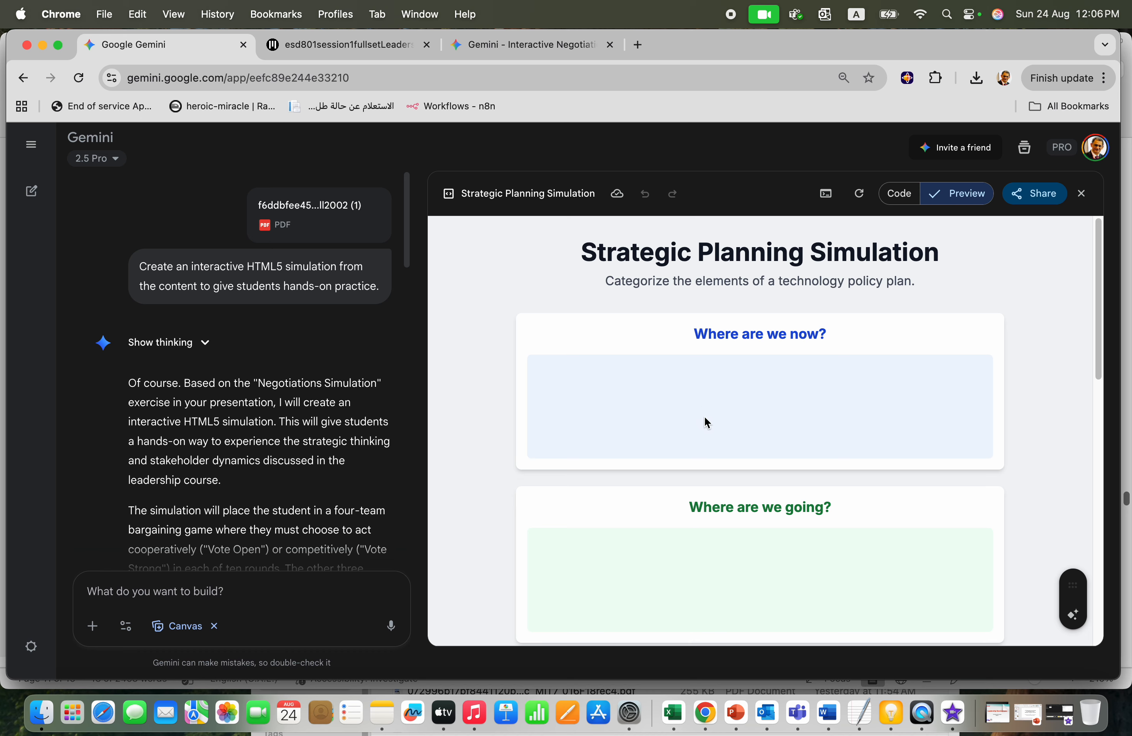
pyautogui.scroll(-10, 707, 421)
pyautogui.scroll(5, 706, 422)
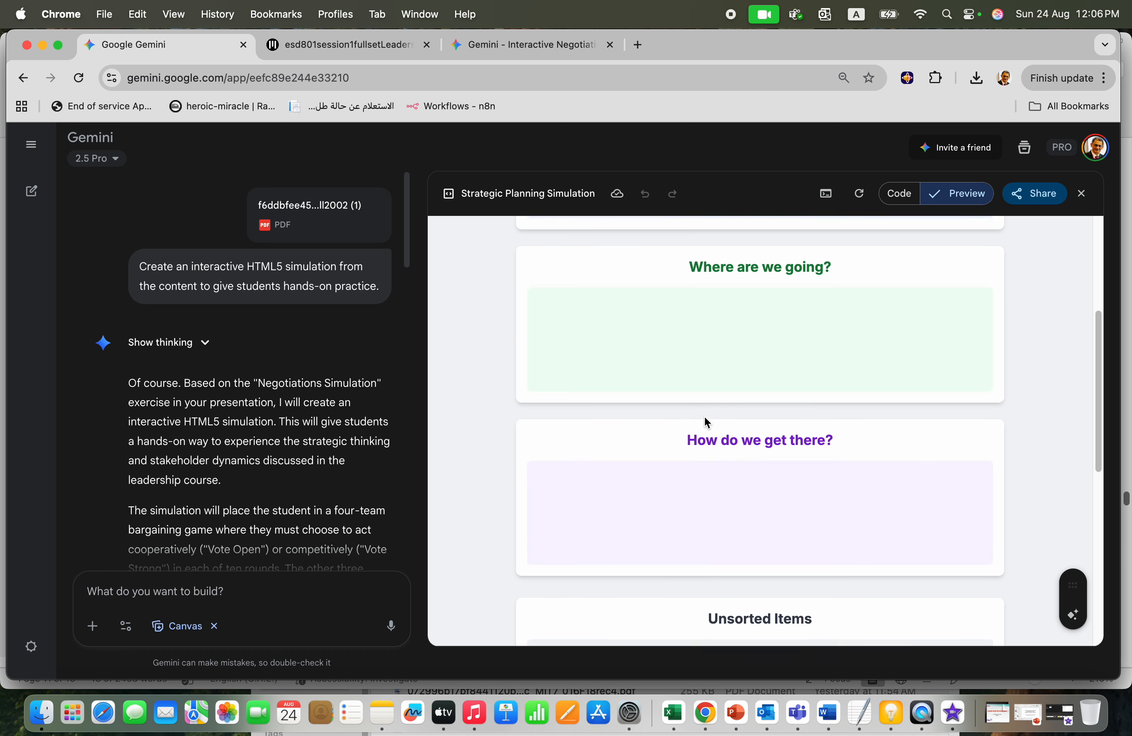
pyautogui.scroll(2, 702, 406)
pyautogui.scroll(-8, 700, 404)
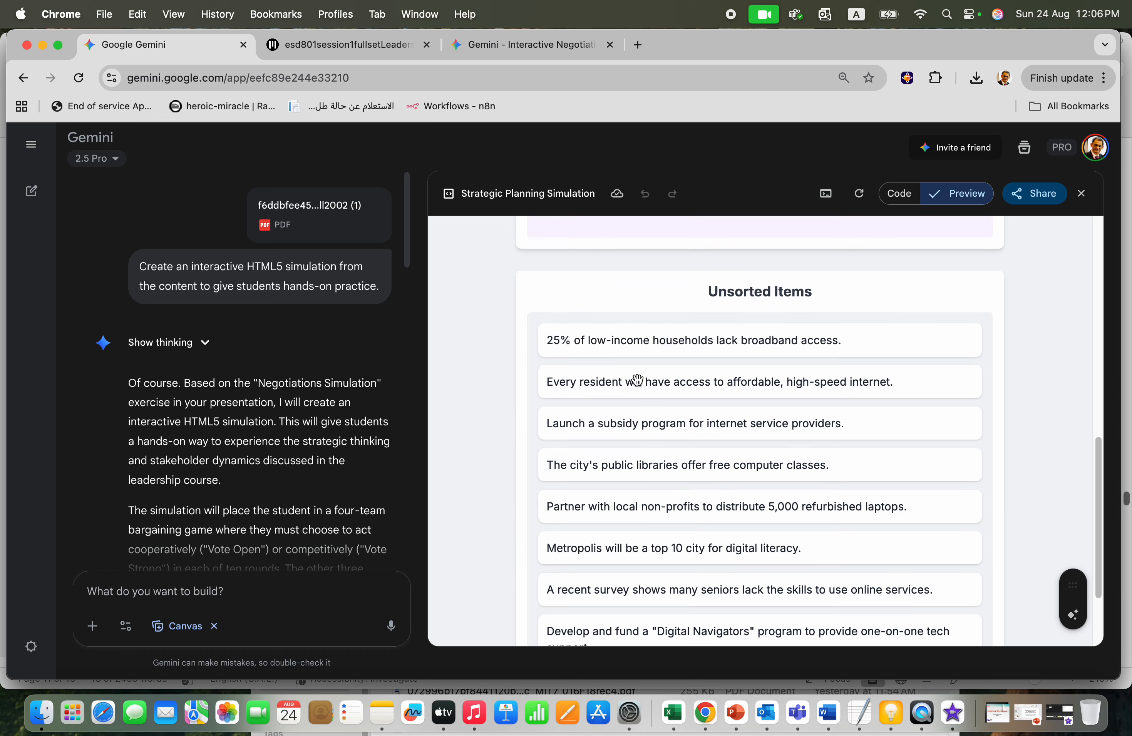
pyautogui.scroll(10, 629, 365)
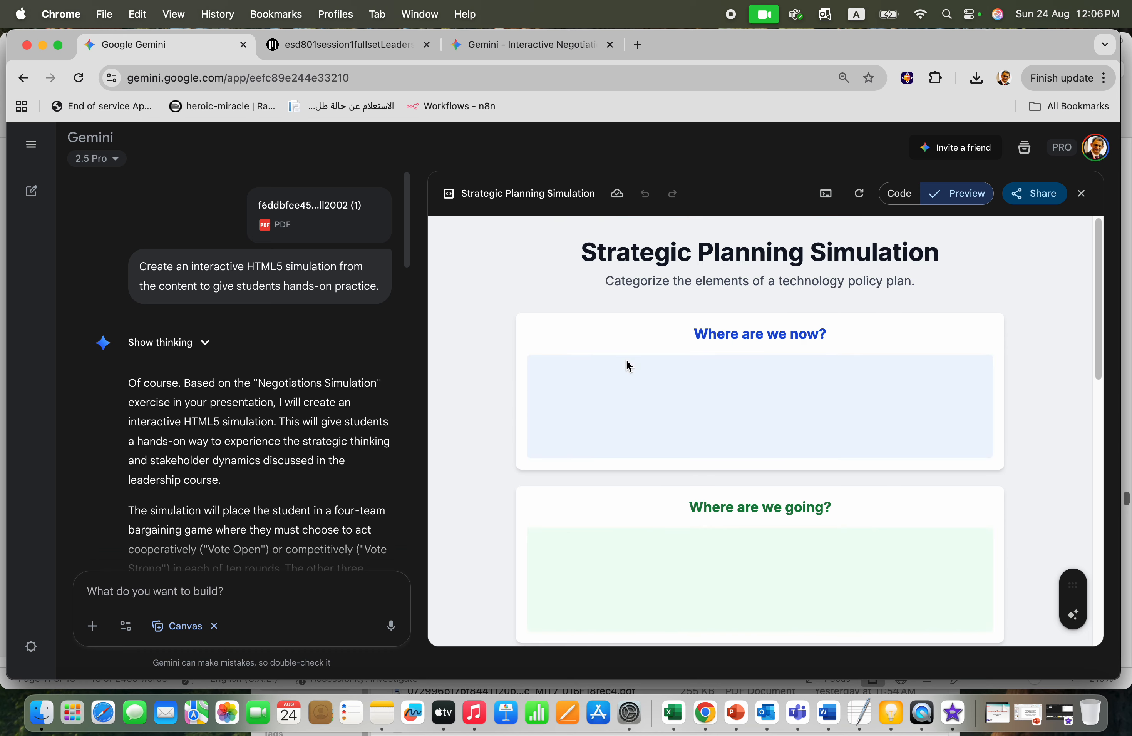
pyautogui.scroll(-10, 628, 365)
pyautogui.scroll(1, 628, 366)
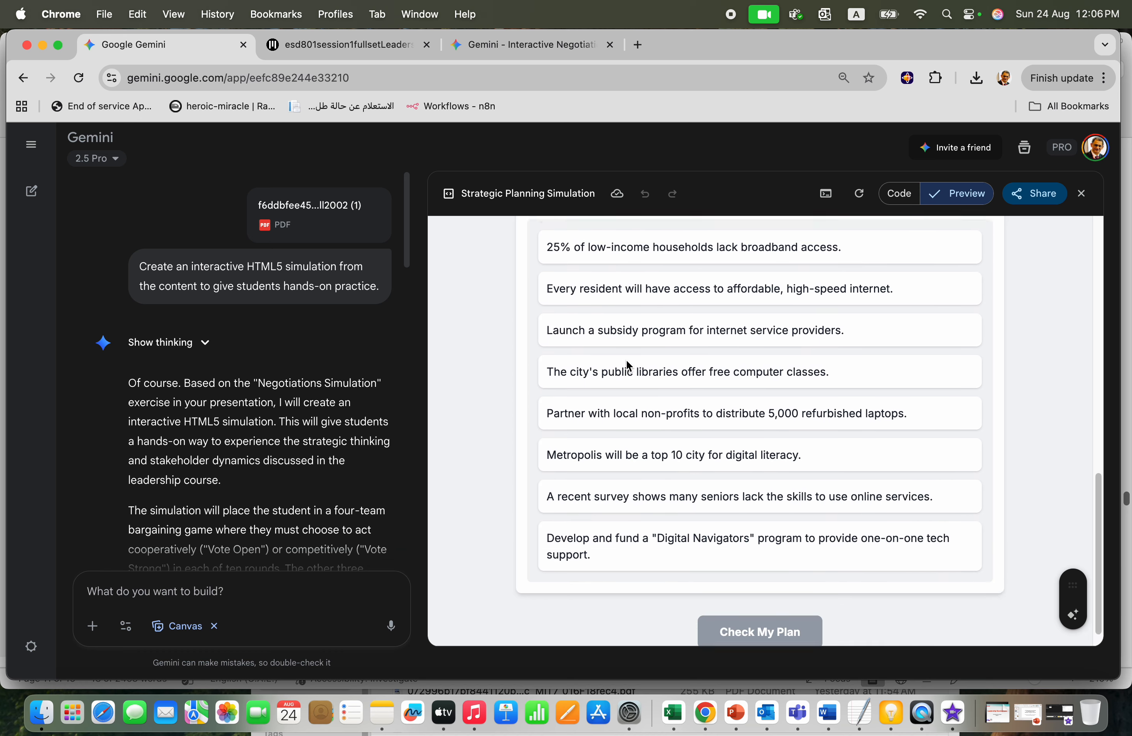
pyautogui.scroll(10, 626, 362)
pyautogui.scroll(-10, 693, 459)
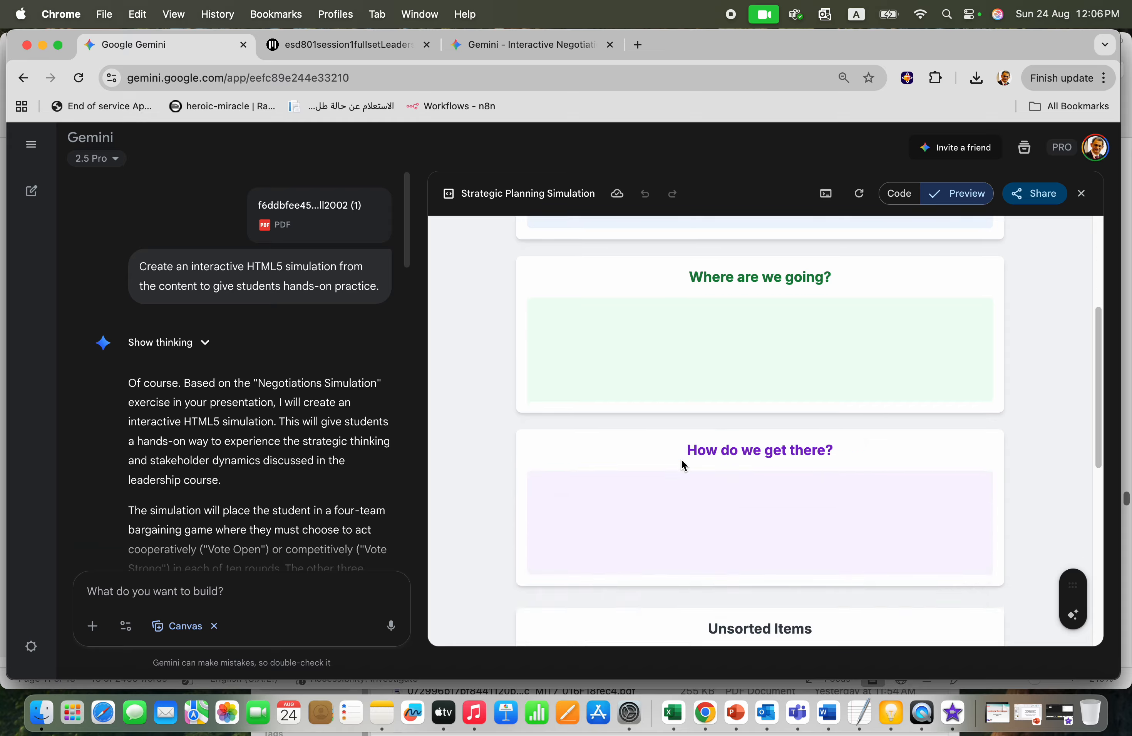
pyautogui.scroll(10, 681, 459)
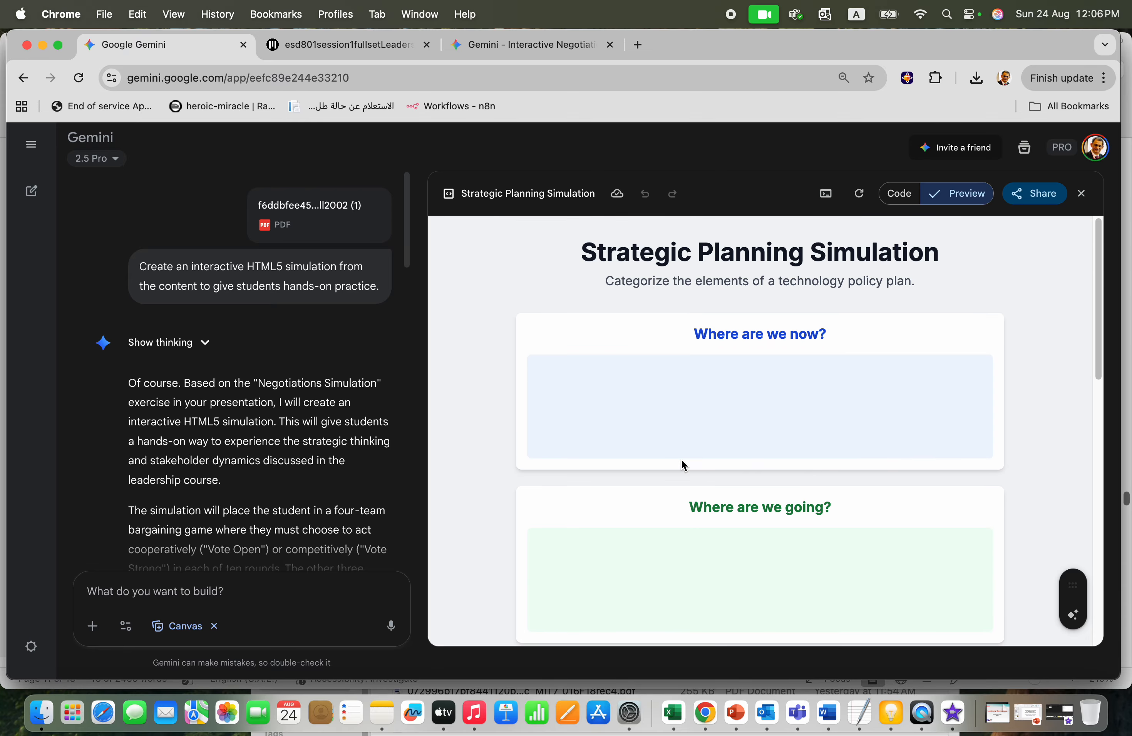
# Step: Create a public share link for the Strategic Planning Simulation canvas, copy it and close the link dialog
pyautogui.click(1033, 203)
pyautogui.click(1002, 220)
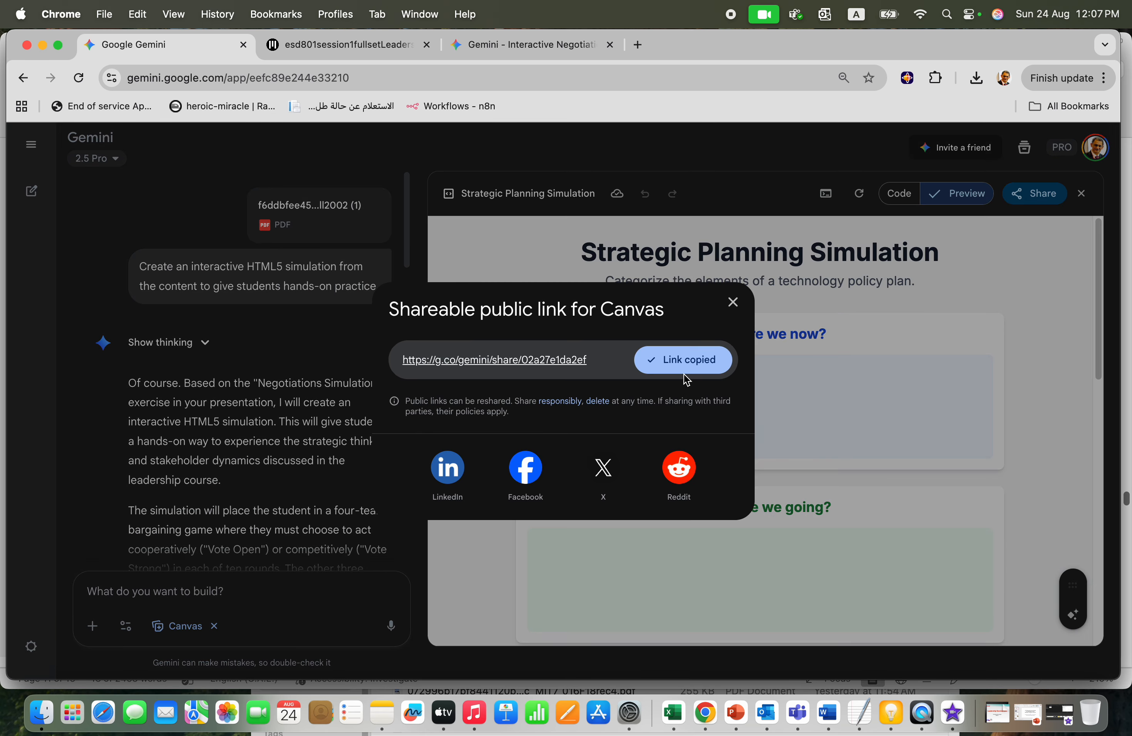
pyautogui.click(685, 368)
pyautogui.click(736, 303)
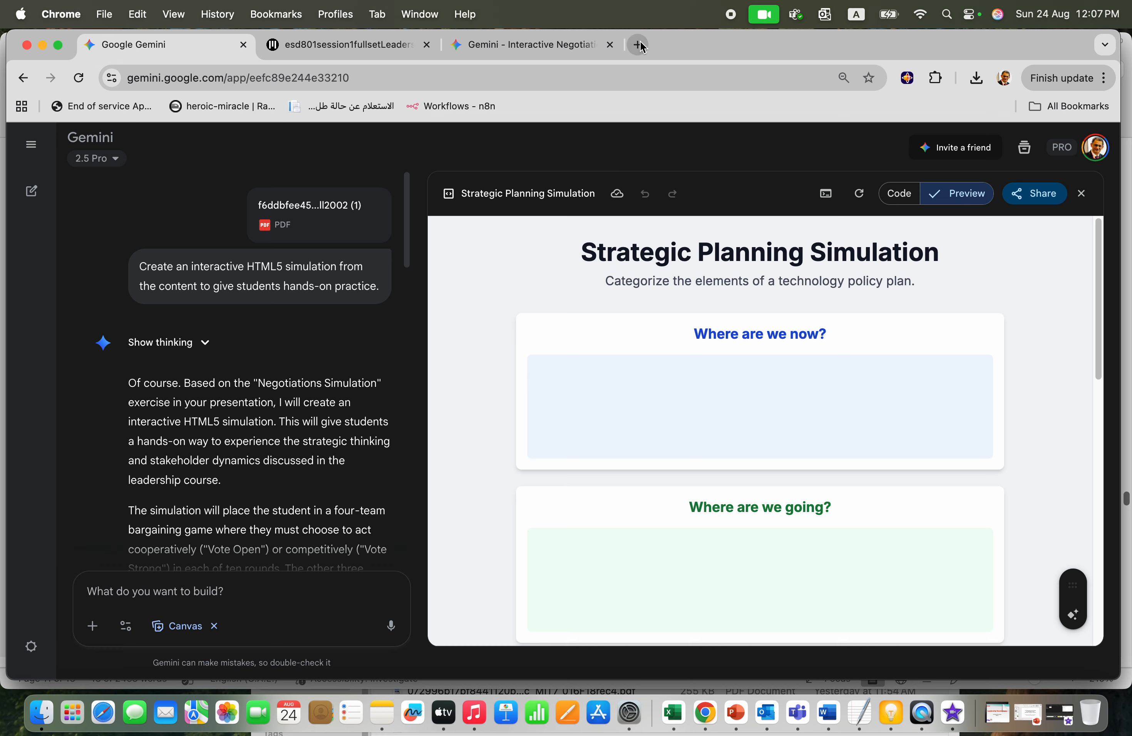
pyautogui.click(639, 44)
pyautogui.press('super+v')
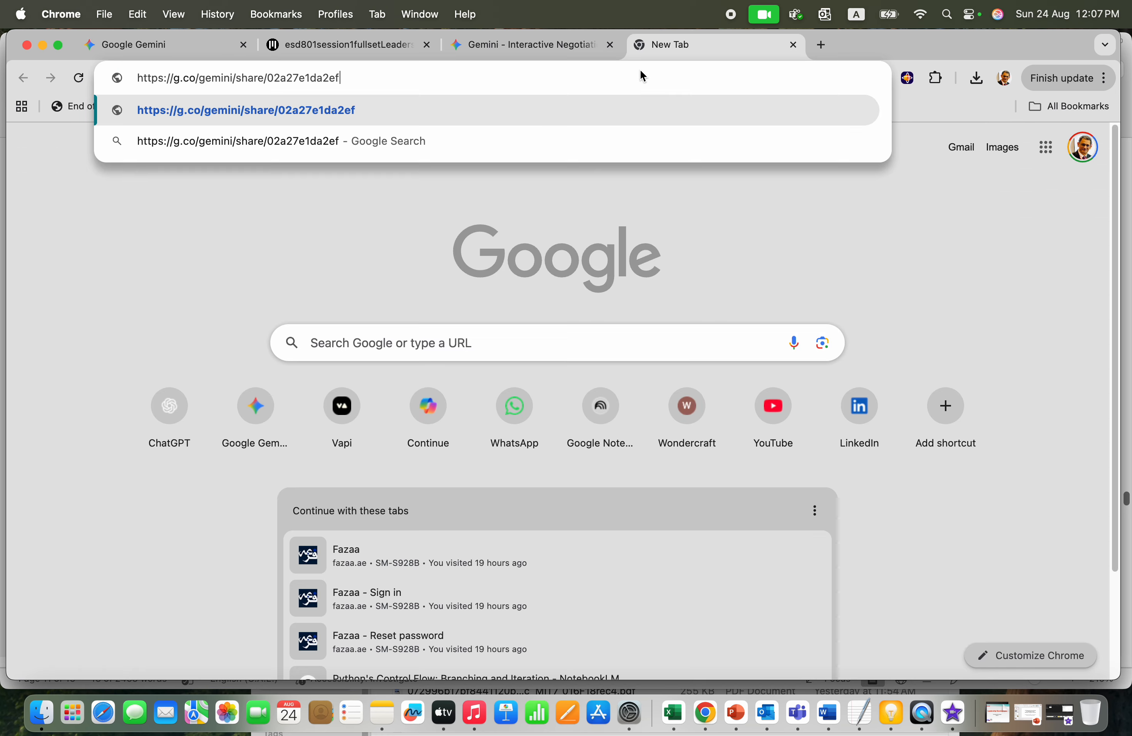
pyautogui.press('Return')
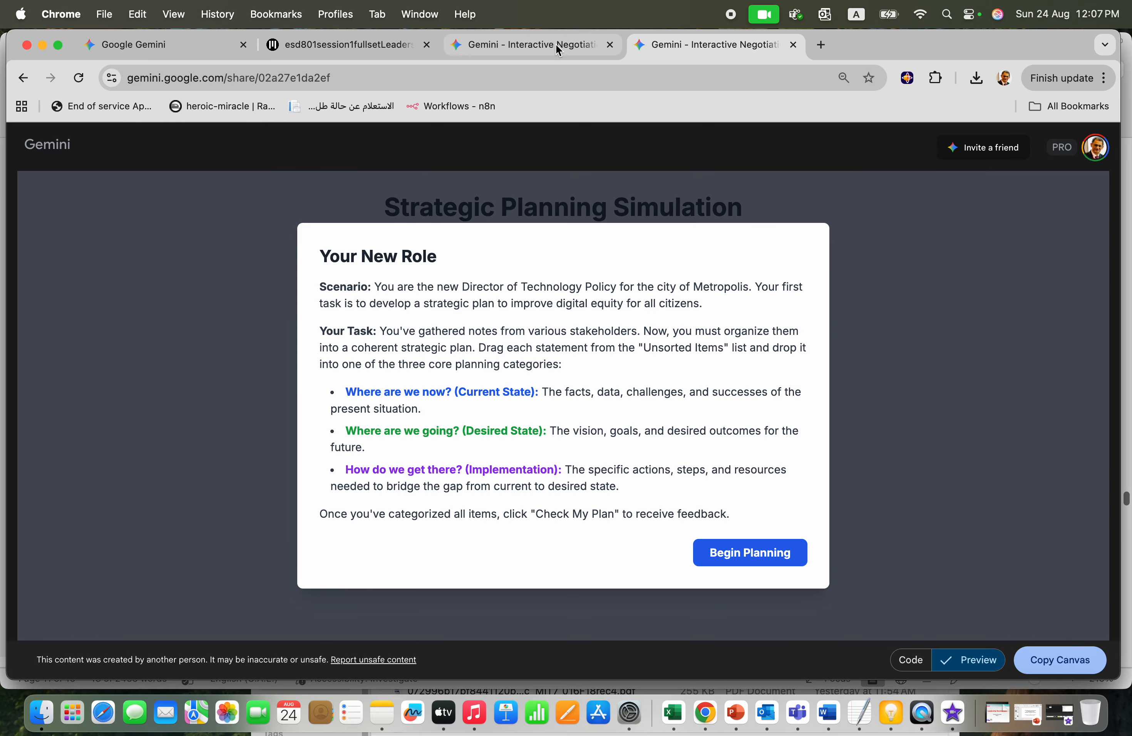
# Step: View both shared simulations in their browser tabs and review the Gemini conversation through to its latest response
pyautogui.click(556, 44)
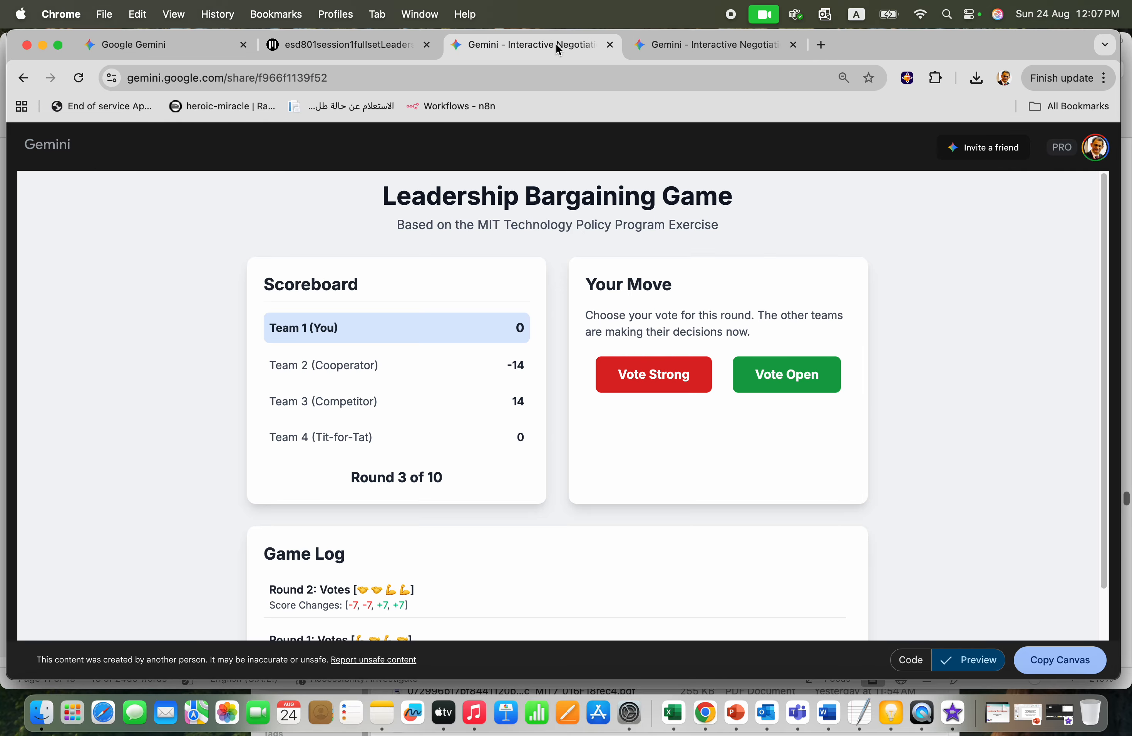
pyautogui.click(679, 44)
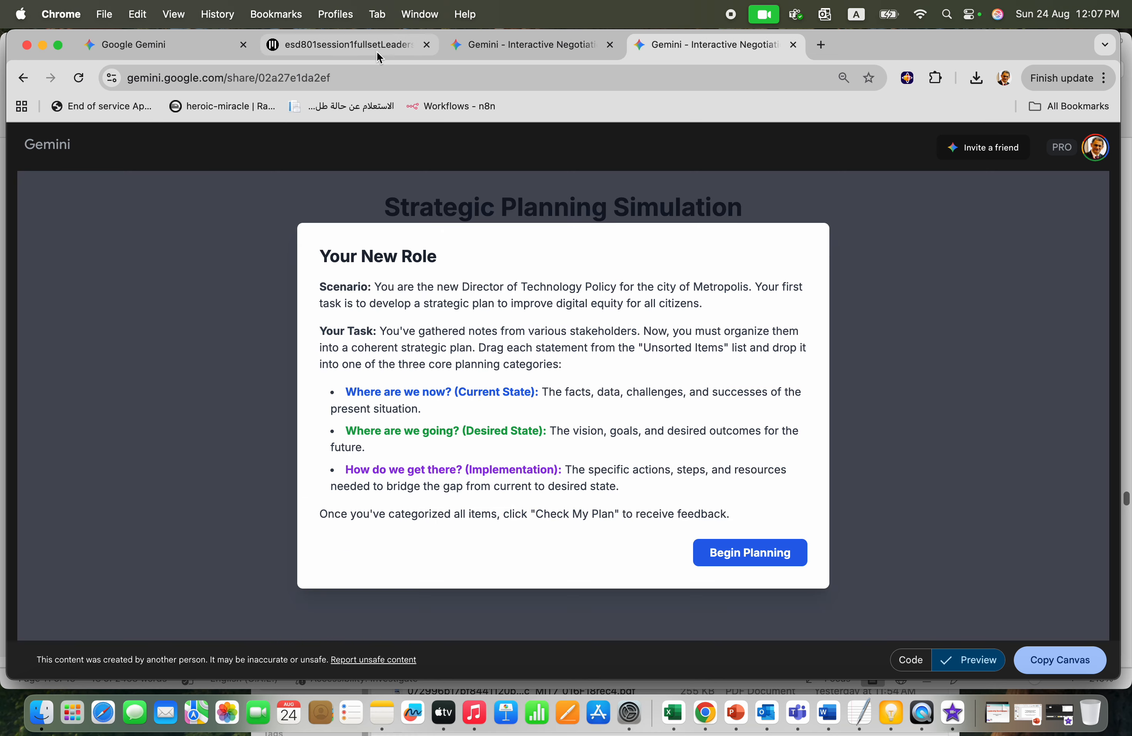
pyautogui.click(181, 46)
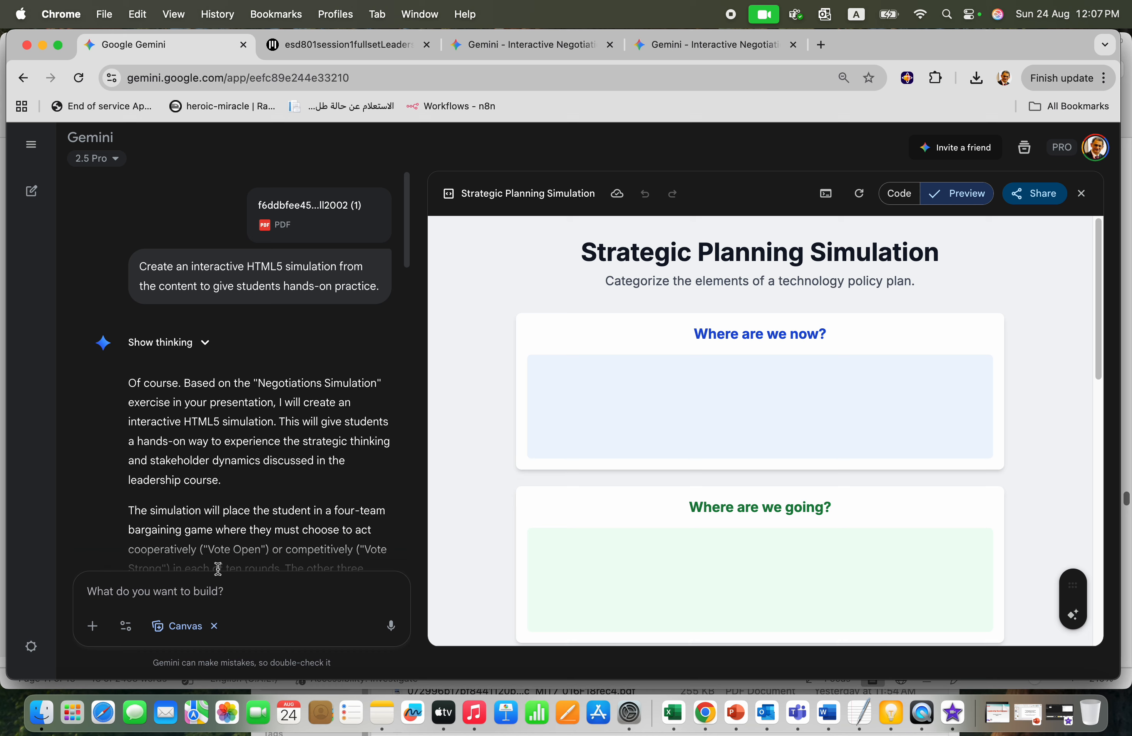
pyautogui.scroll(-15, 244, 495)
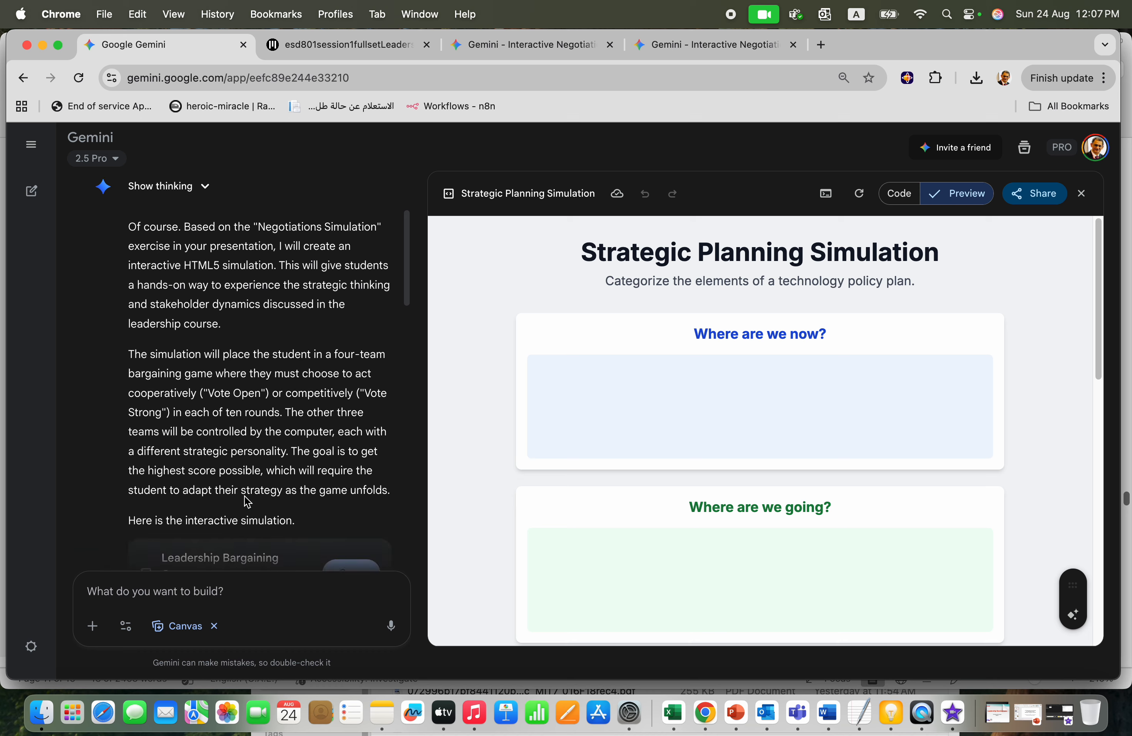
pyautogui.scroll(-5, 244, 495)
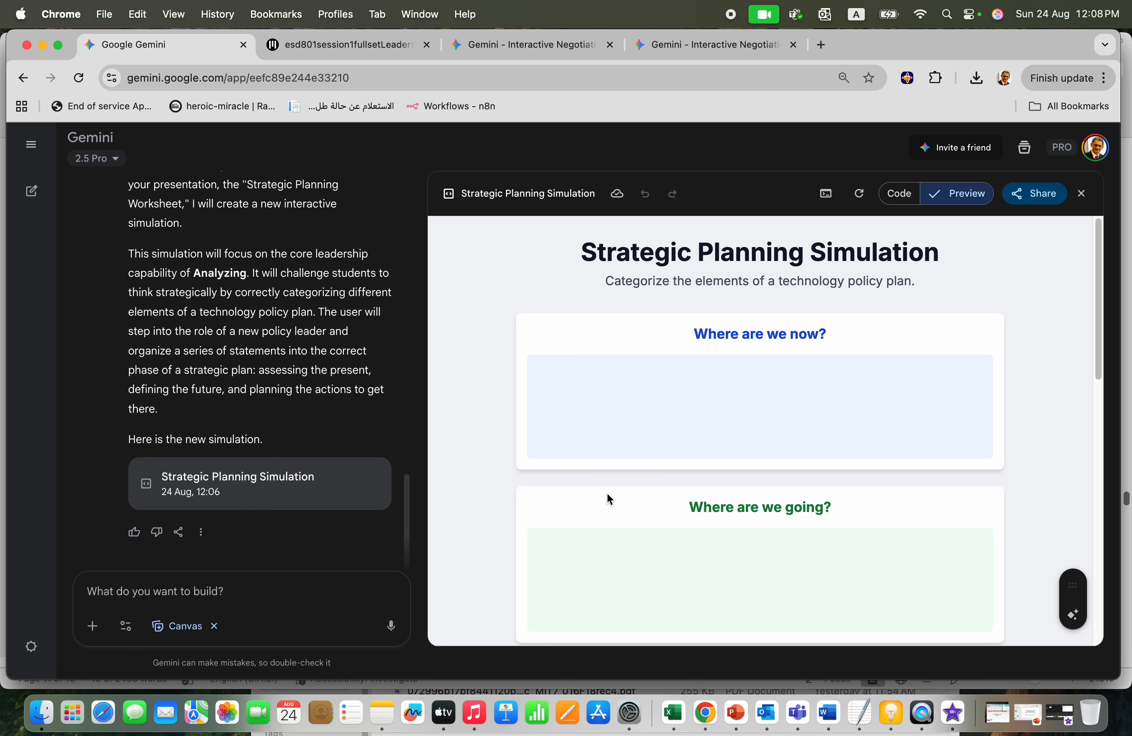
# Step: Review the Strategic Planning Simulation's three planning categories, its unsorted items and the plan check option
pyautogui.scroll(-10, 606, 493)
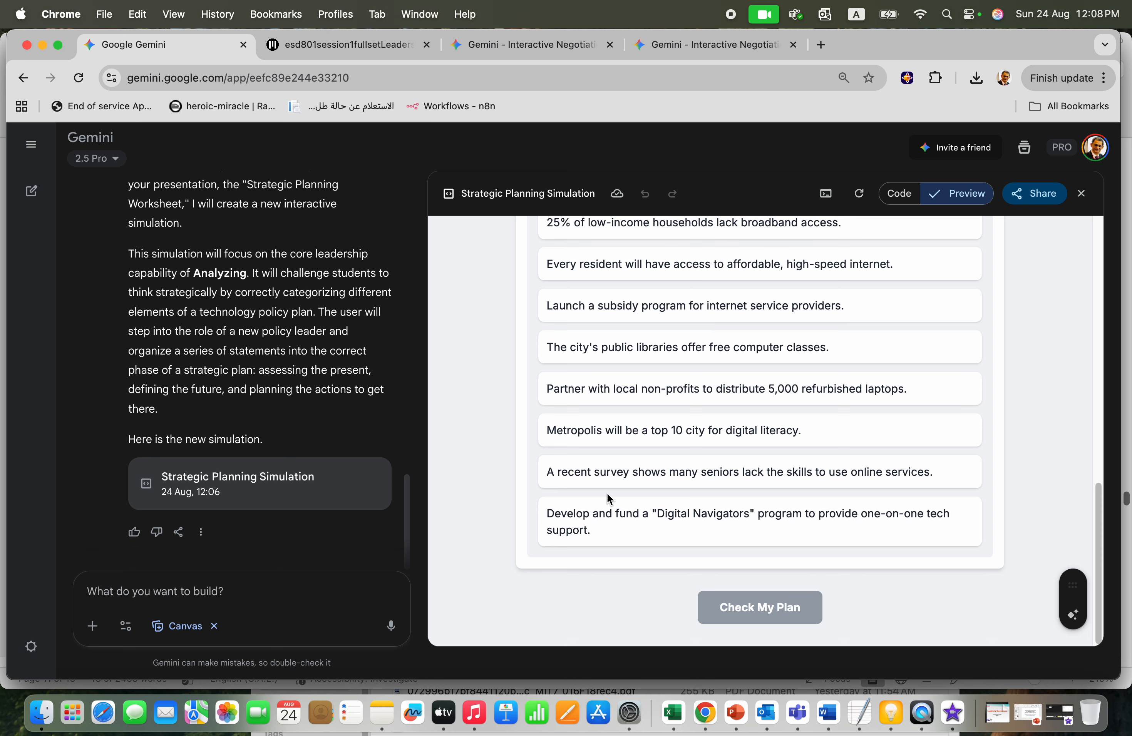
pyautogui.scroll(15, 610, 499)
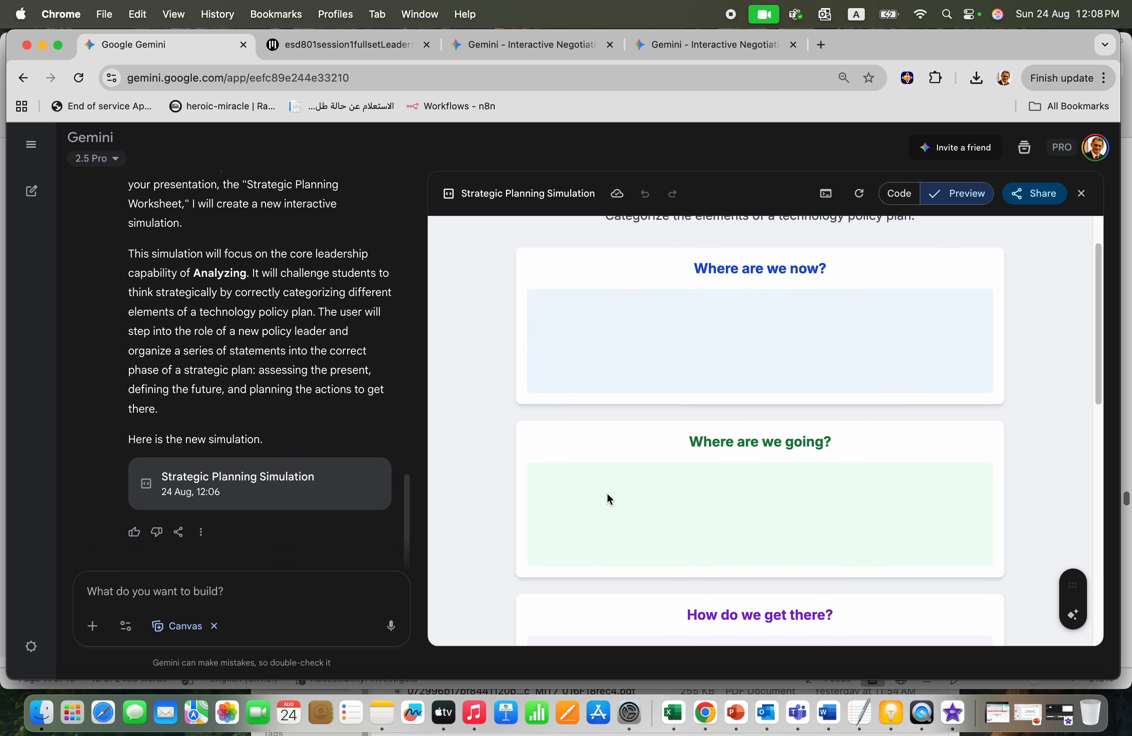
pyautogui.click(257, 596)
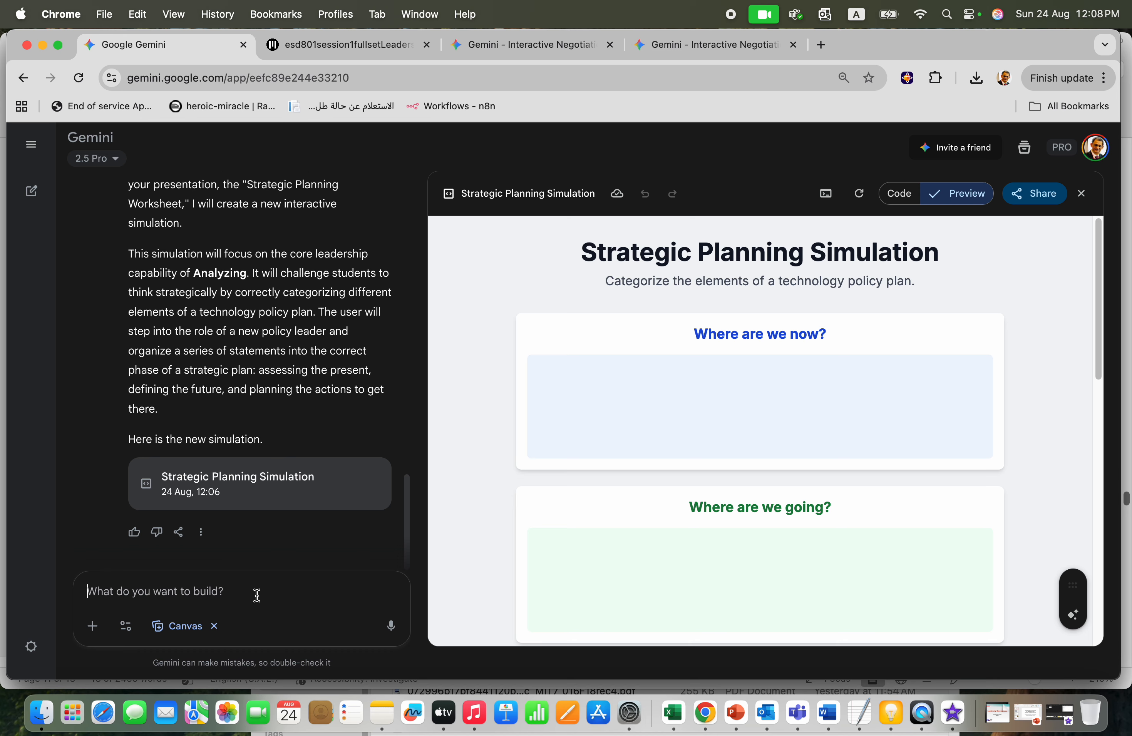
pyautogui.scroll(-10, 613, 557)
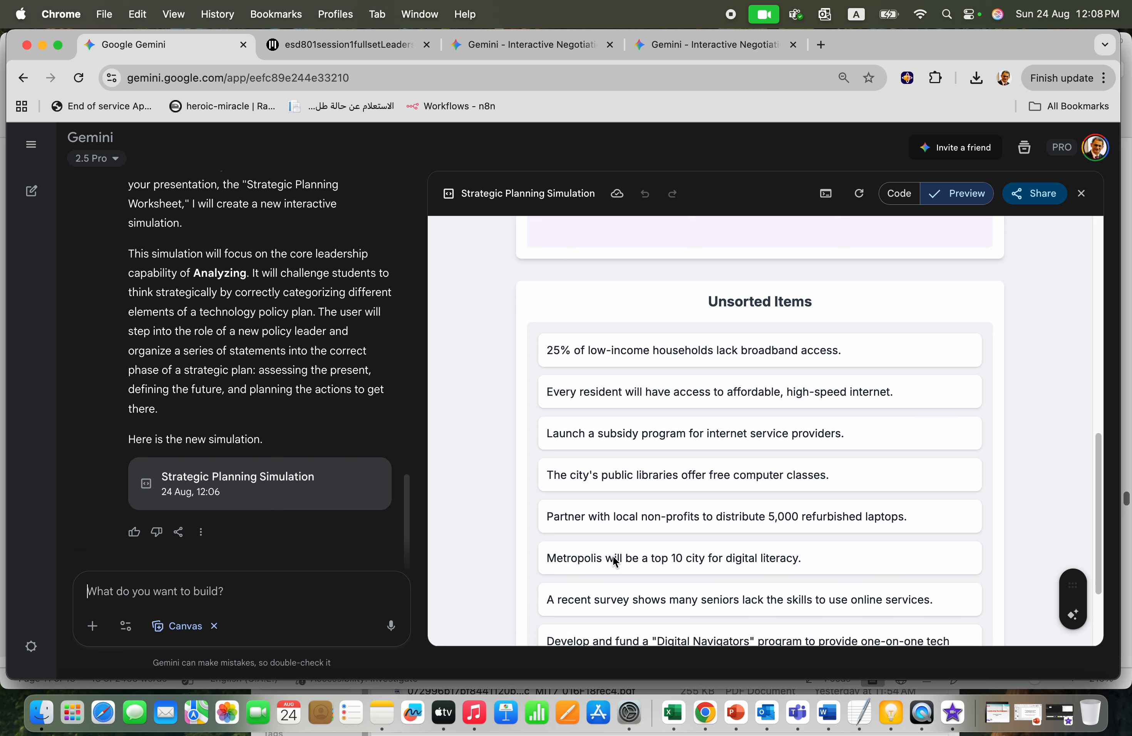
pyautogui.scroll(-3, 614, 560)
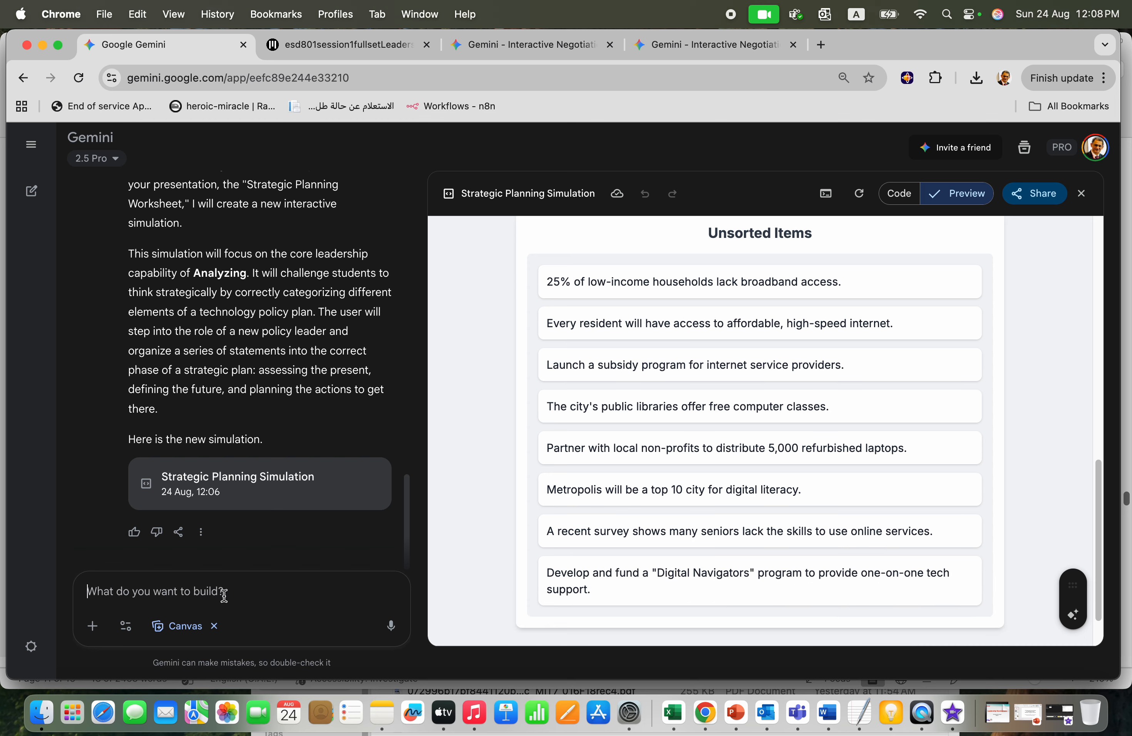
pyautogui.scroll(10, 694, 384)
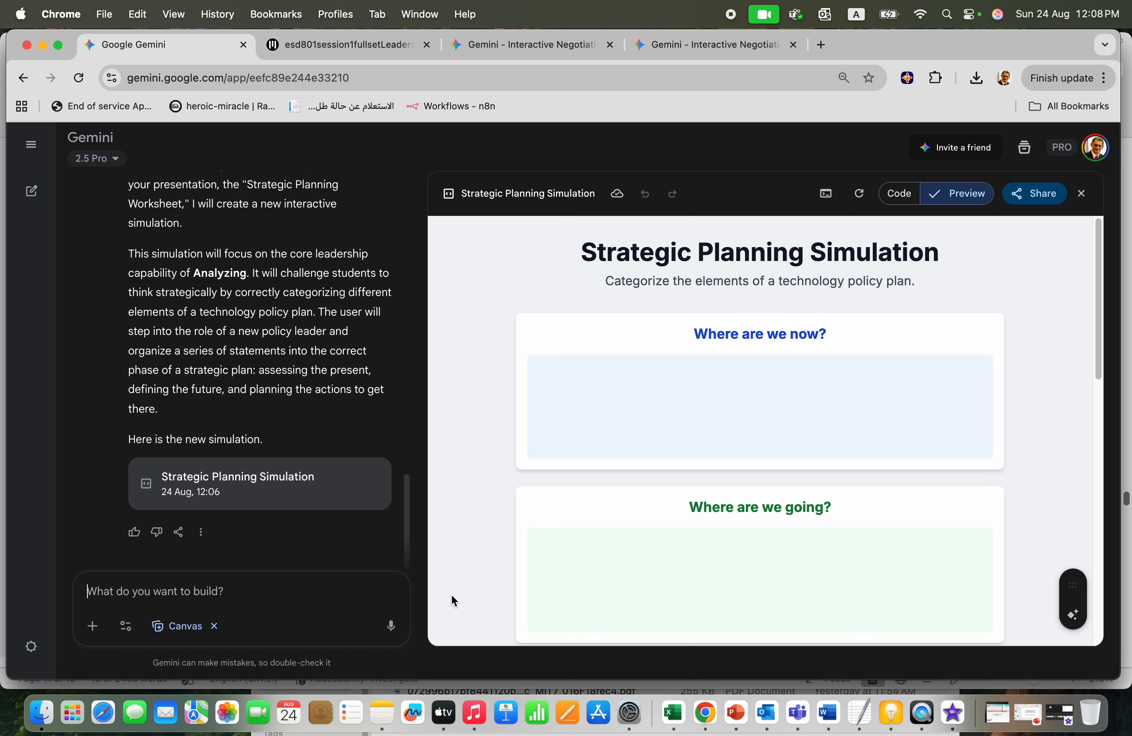
pyautogui.scroll(-5, 634, 471)
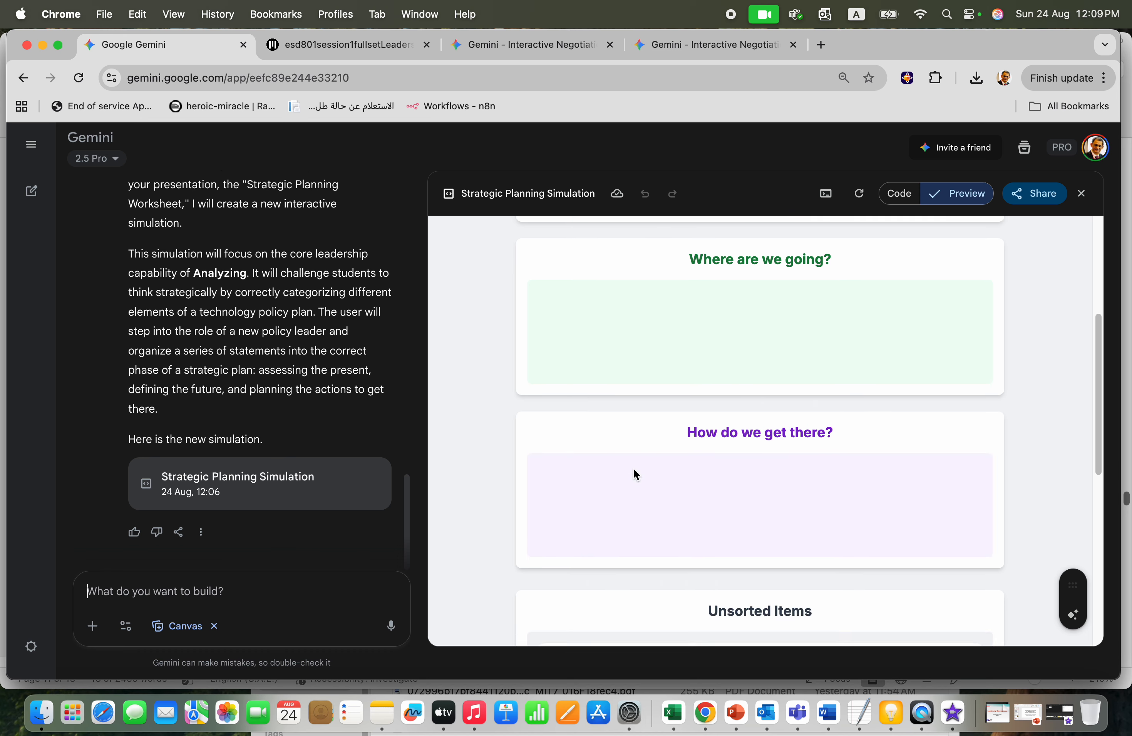
pyautogui.scroll(5, 633, 471)
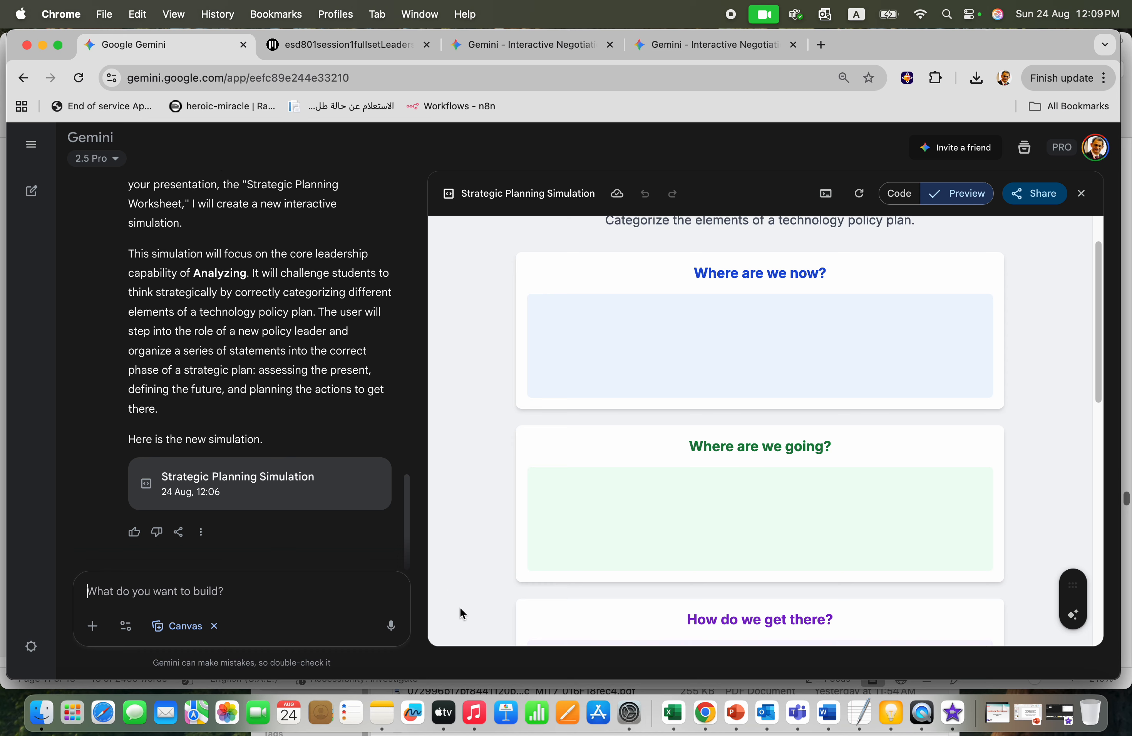
pyautogui.scroll(-12, 660, 518)
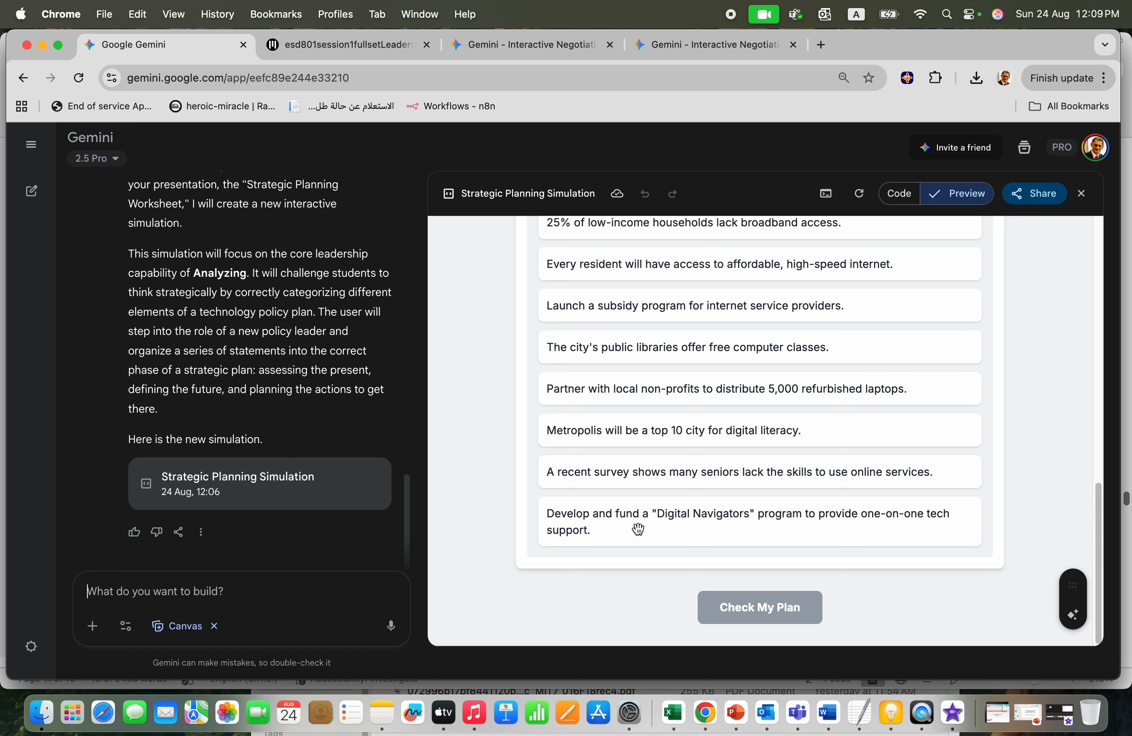
pyautogui.scroll(12, 639, 529)
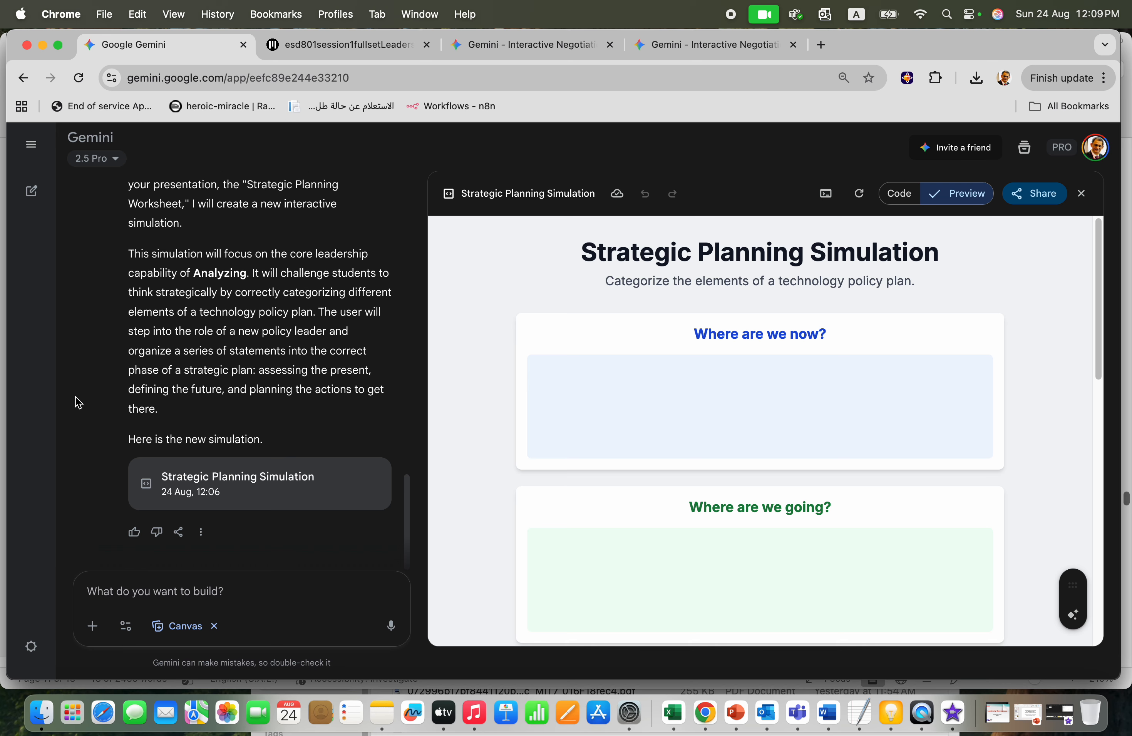
# Step: Start a new Gemini chat, and go back from the leadership lecture file to the MIT OpenCourseWare home page
pyautogui.moveTo(34, 204)
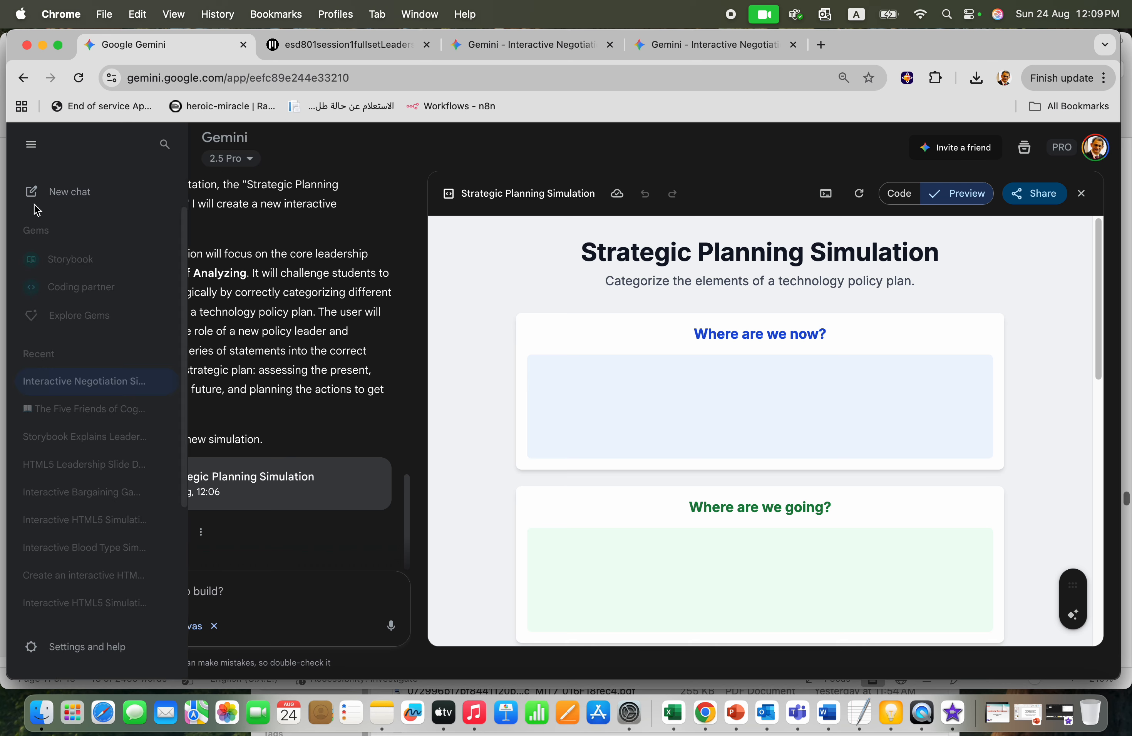
pyautogui.click(66, 198)
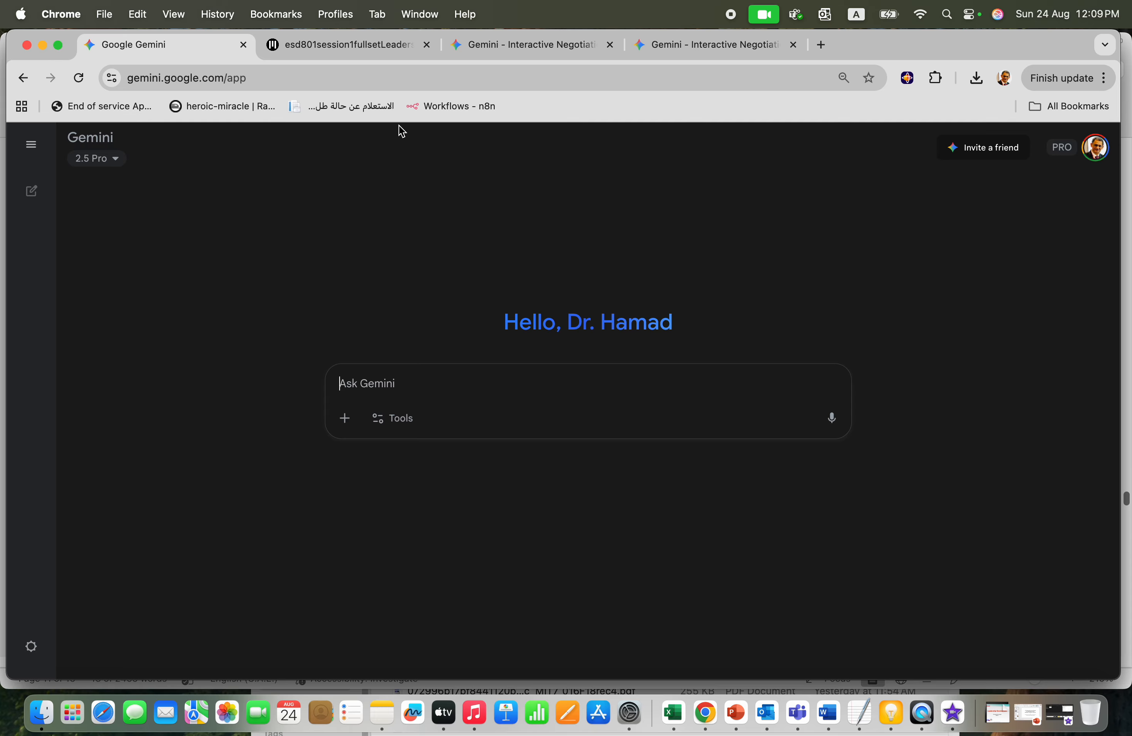
pyautogui.click(379, 52)
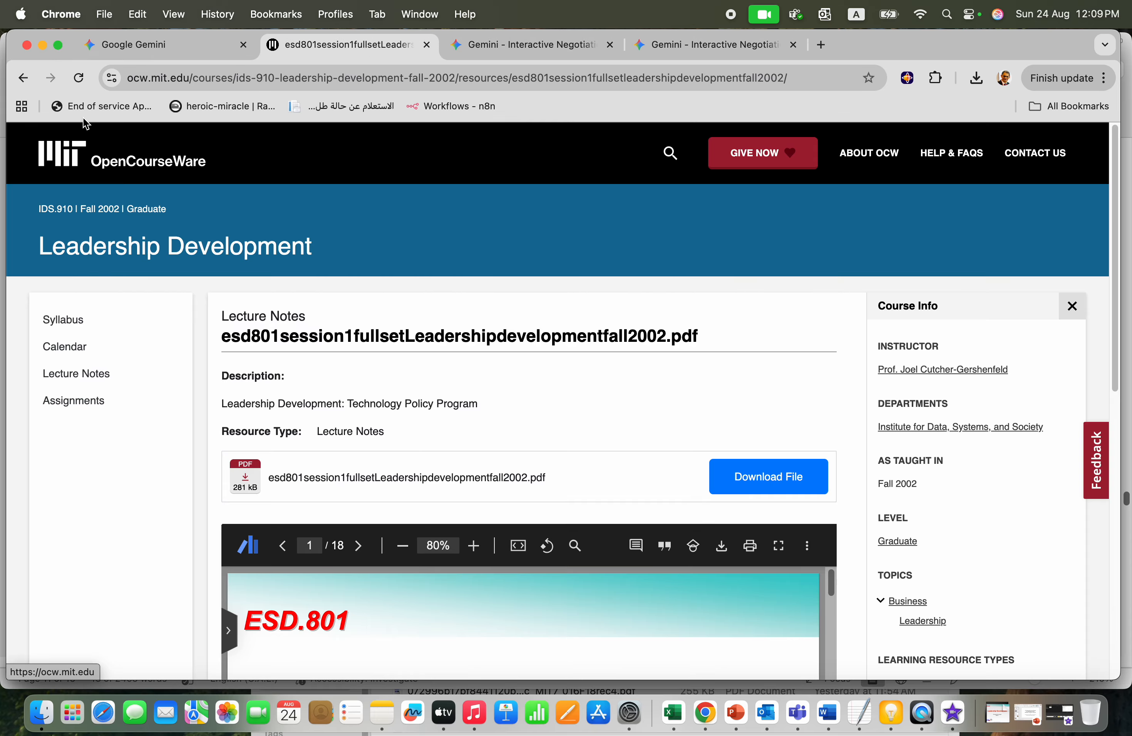
pyautogui.click(24, 79)
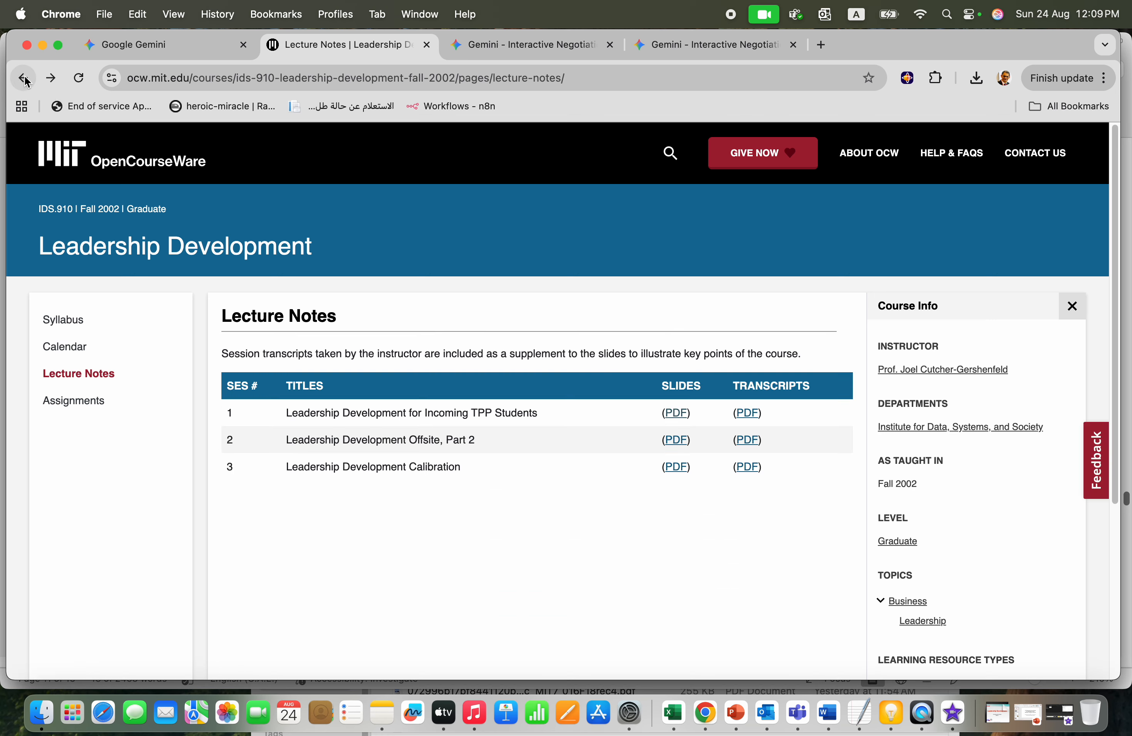
pyautogui.click(24, 78)
pyautogui.click(24, 78)
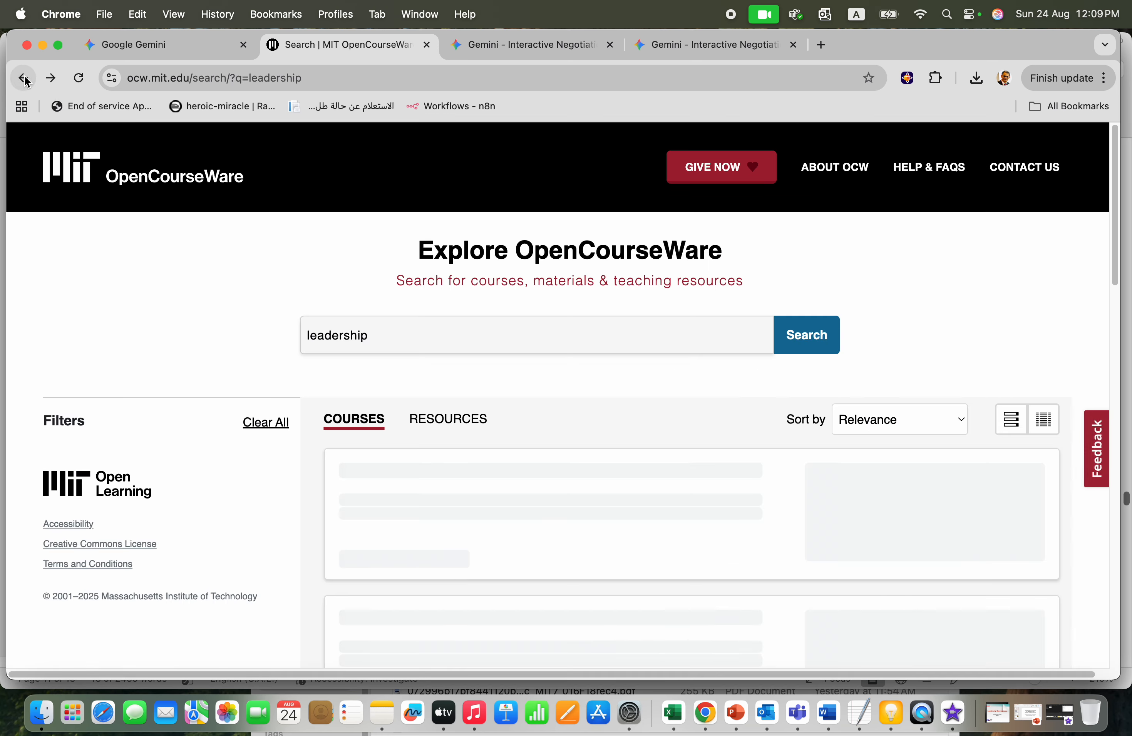
pyautogui.click(23, 78)
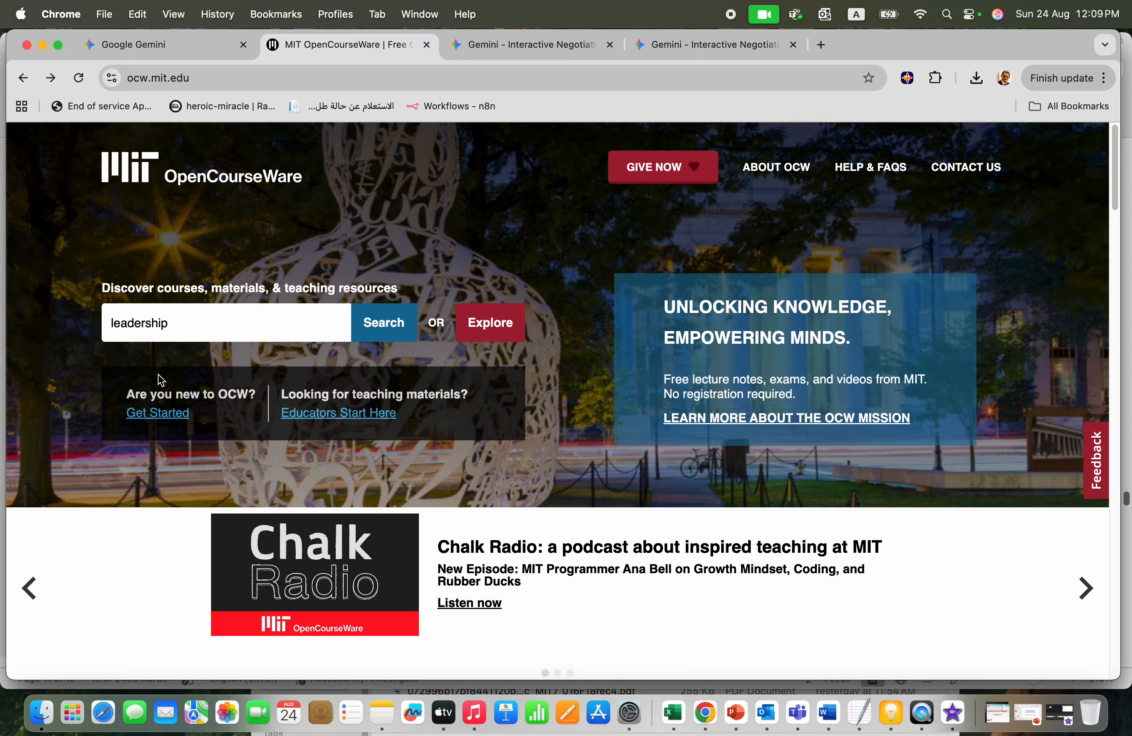
# Step: Open the featured Introductory Biology course and browse its lecture videos, study materials and the linked The Scientist website
pyautogui.scroll(-10, 160, 380)
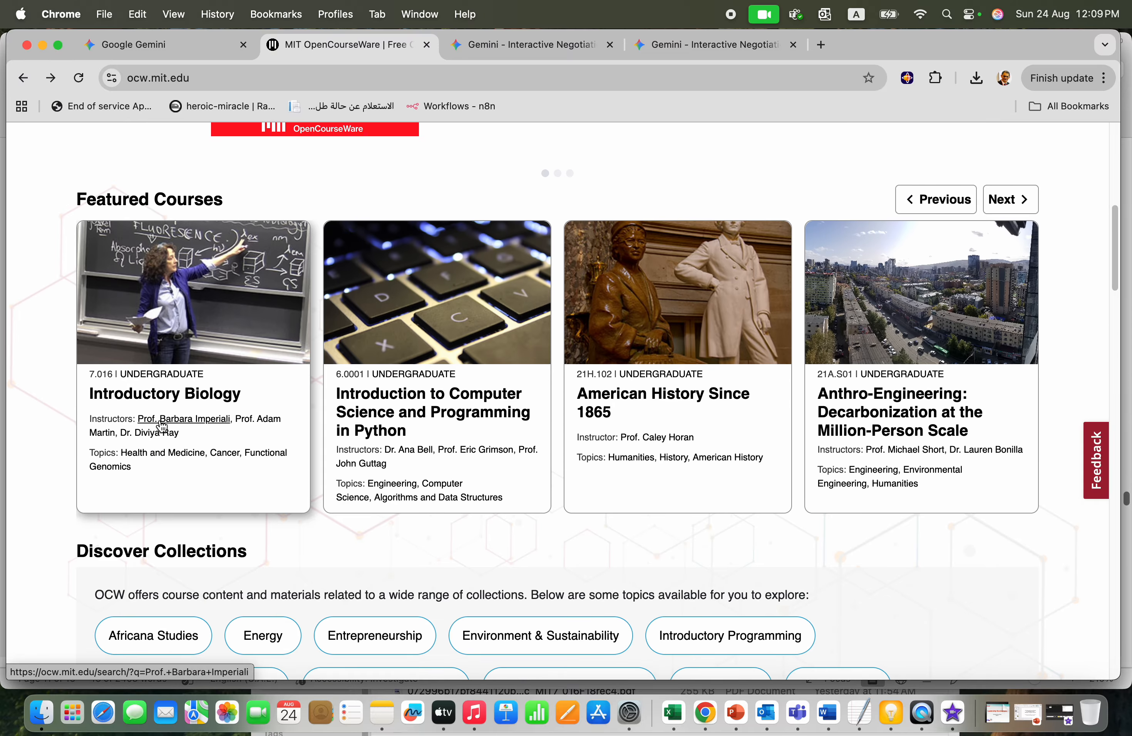
pyautogui.click(165, 395)
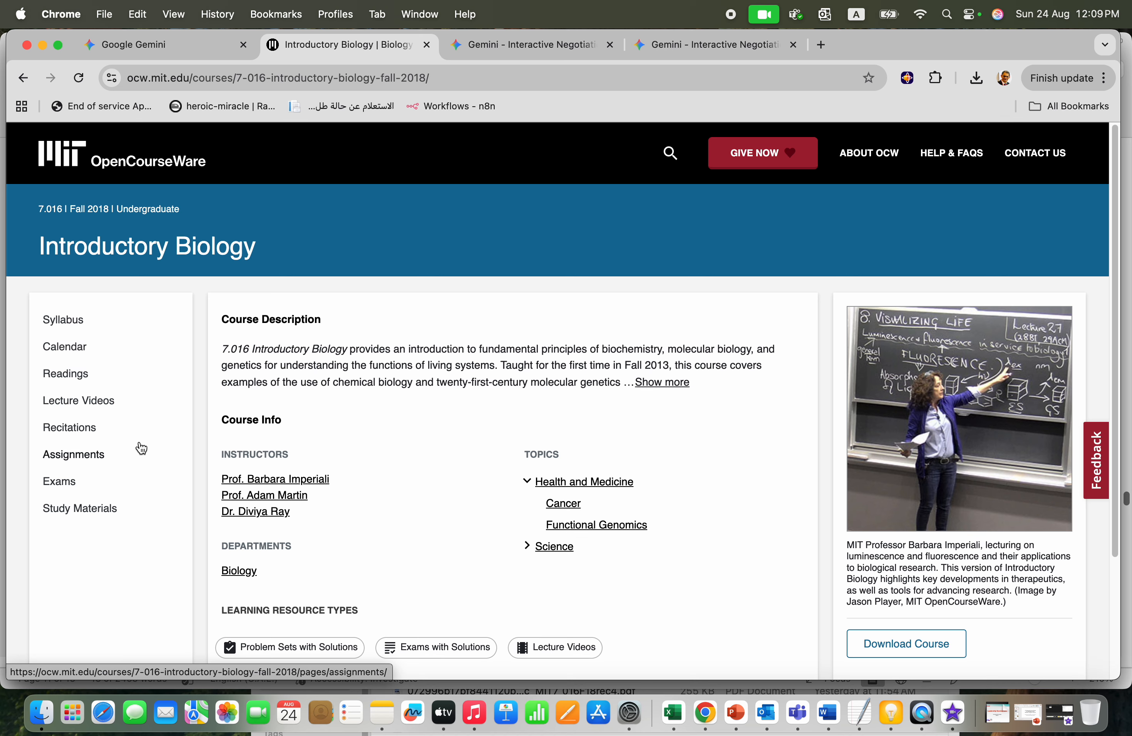
pyautogui.click(91, 406)
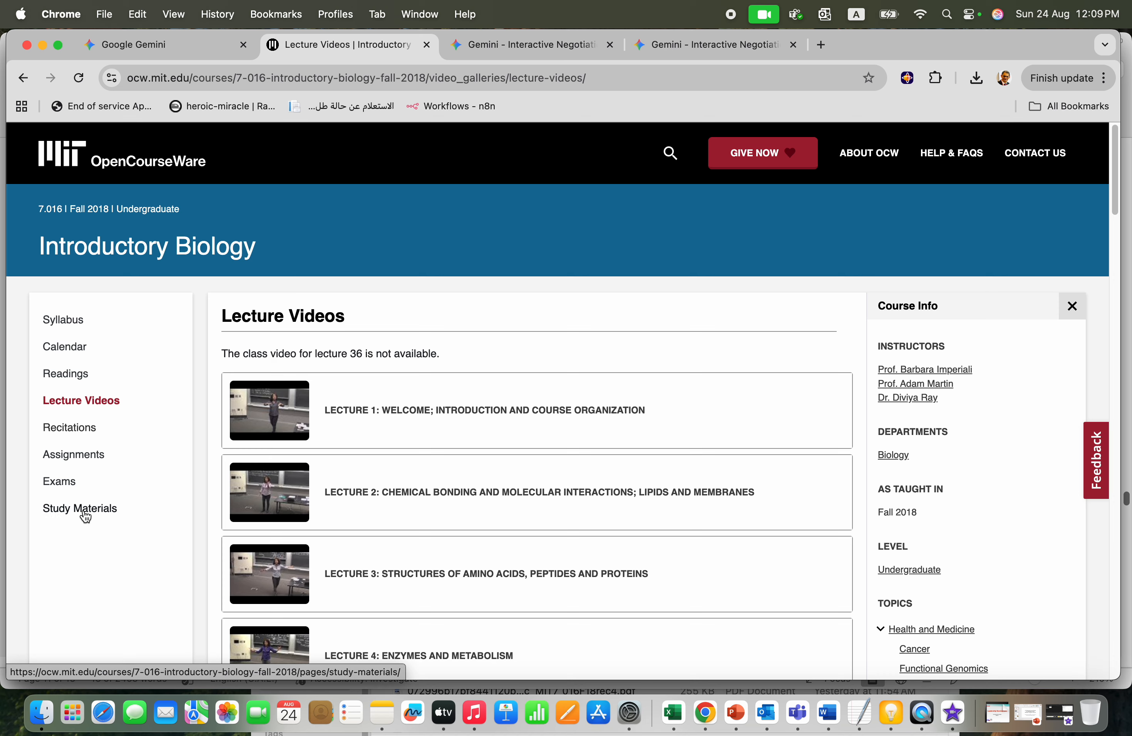
pyautogui.click(85, 512)
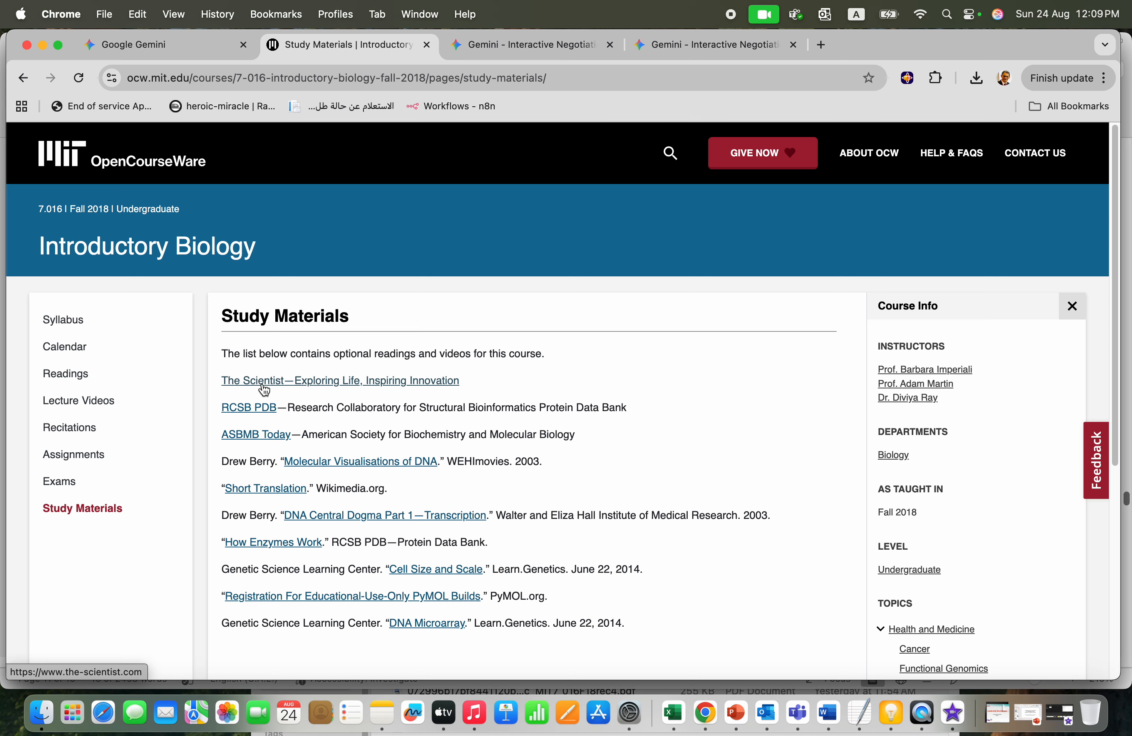
pyautogui.click(264, 382)
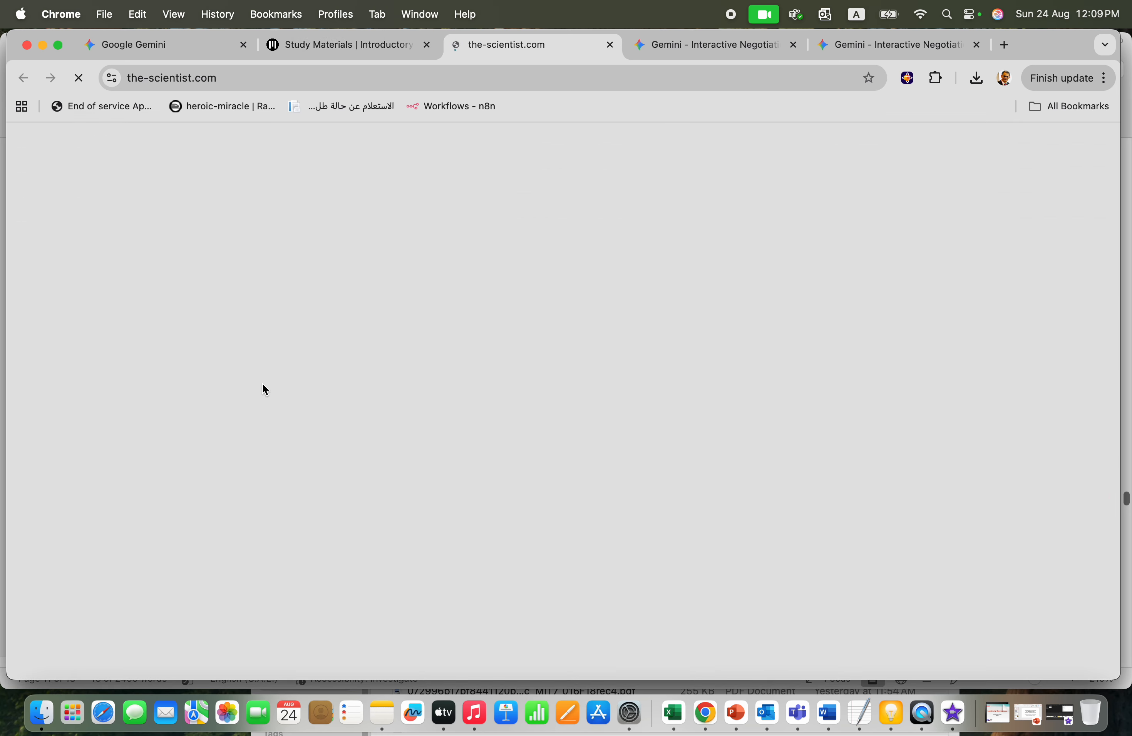
pyautogui.scroll(-10, 264, 389)
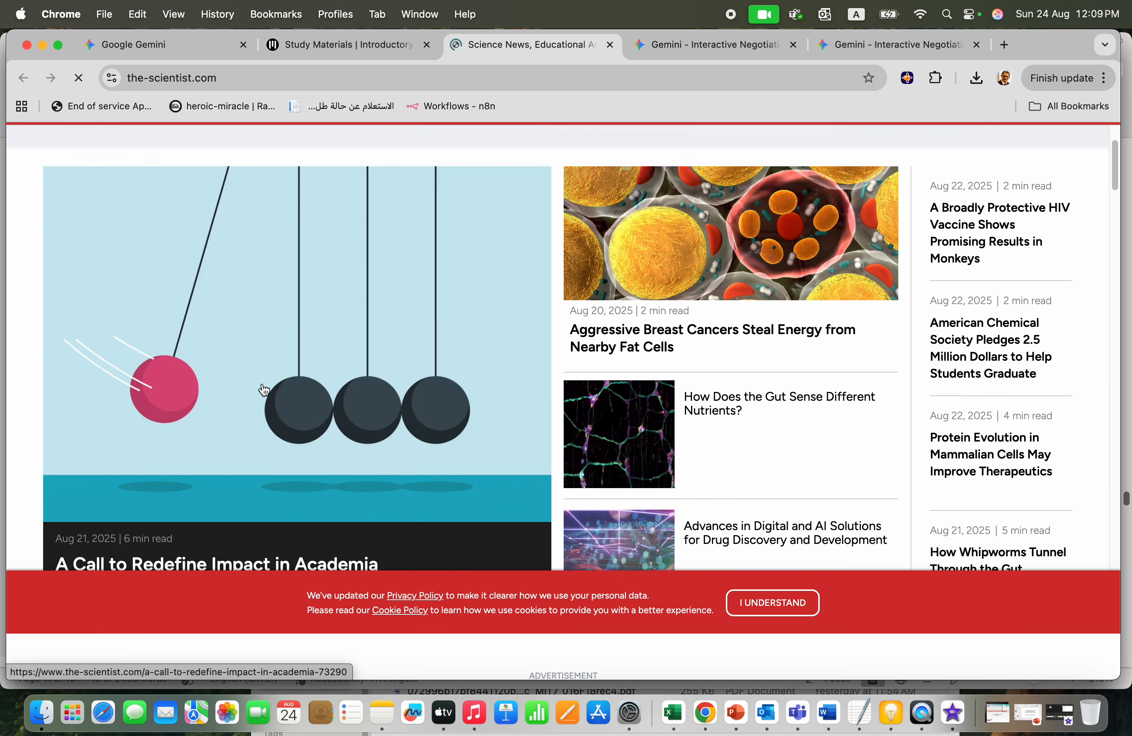
# Step: Return to the Introductory Biology course, open Assignment 1 from its assignments and download the PDF
pyautogui.click(348, 45)
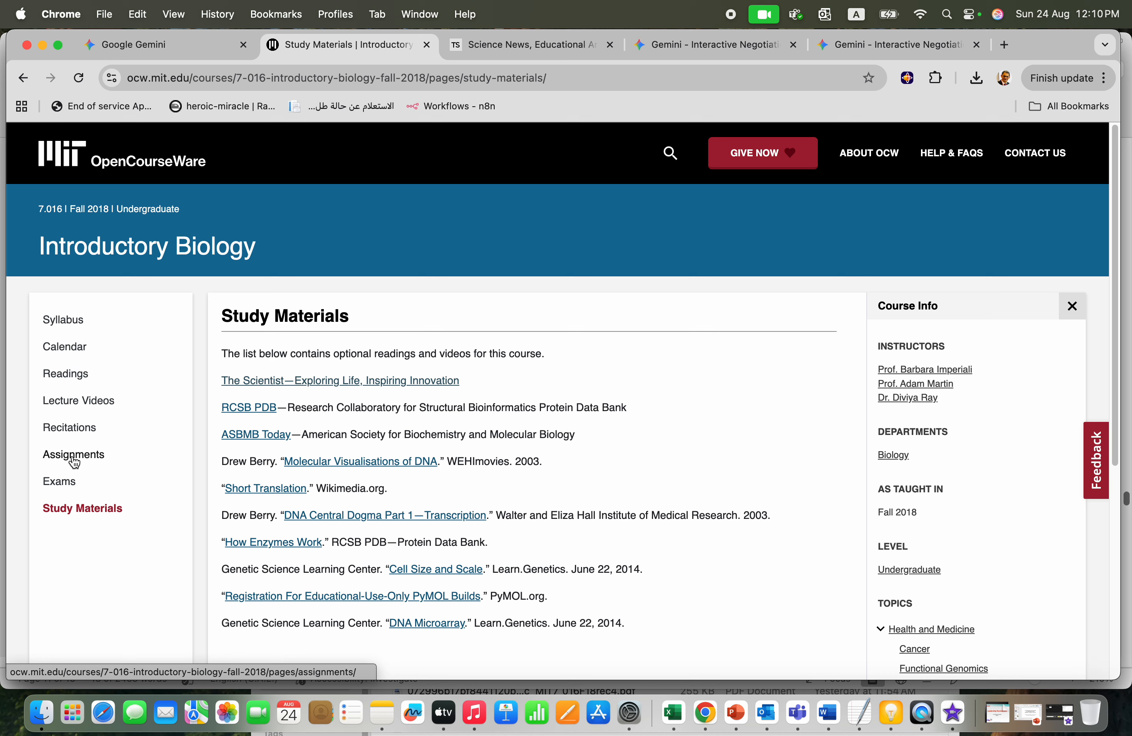
pyautogui.click(77, 461)
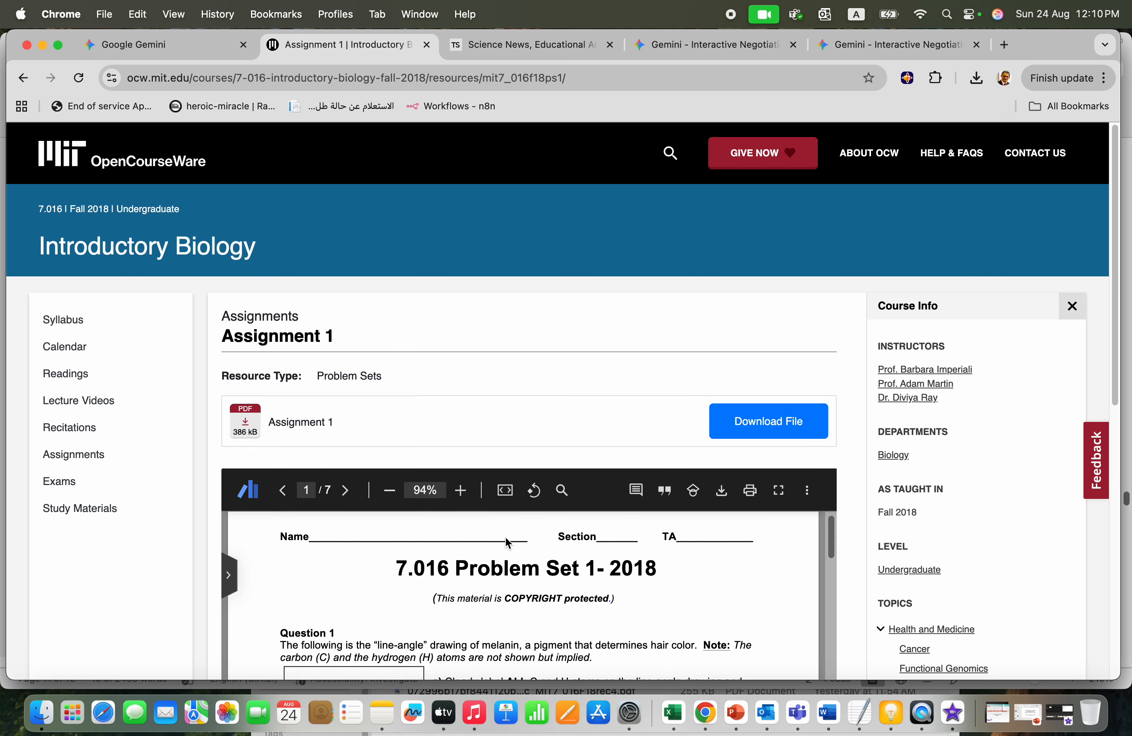
pyautogui.click(722, 497)
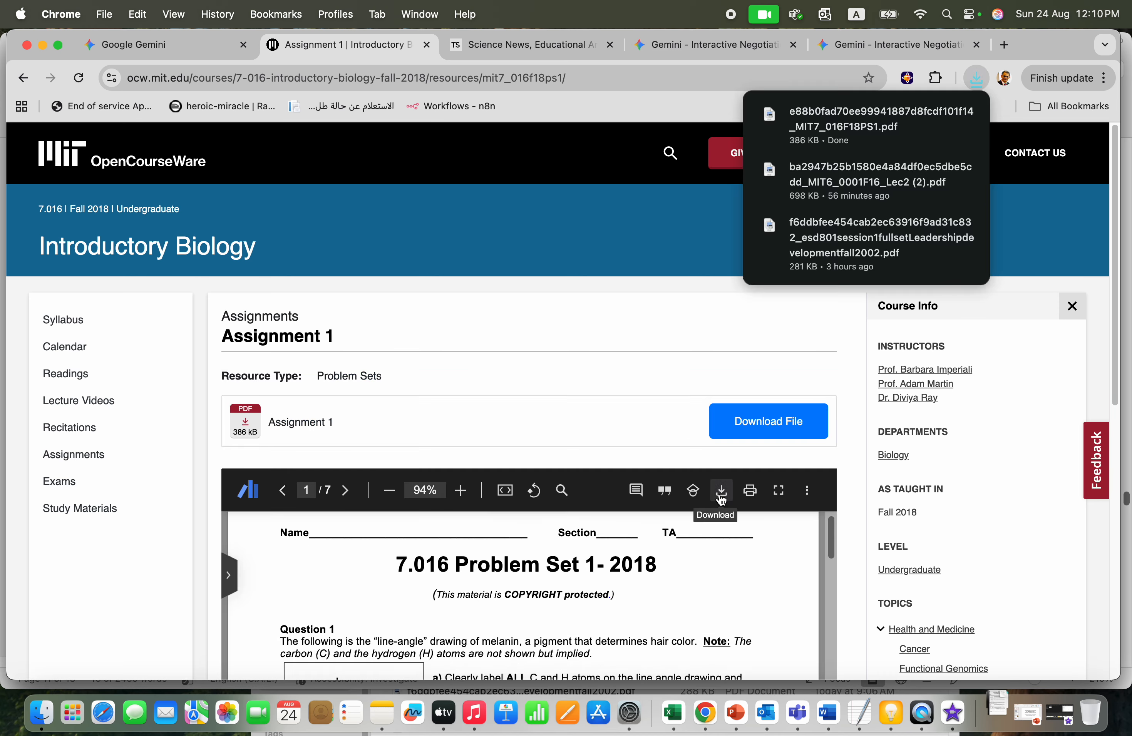
# Step: Open the downloaded MIT7_016F18PS1 PDF from the Downloads folder in Finder, look through all its pages and close it
pyautogui.click(42, 713)
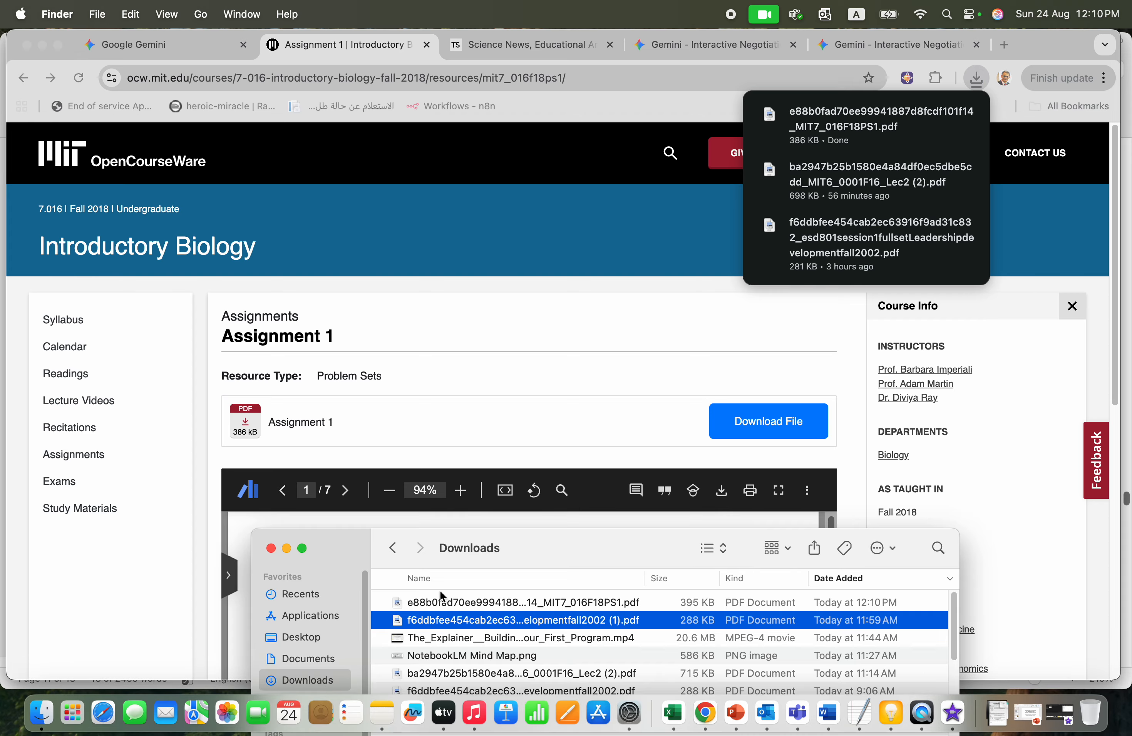
pyautogui.doubleClick(438, 605)
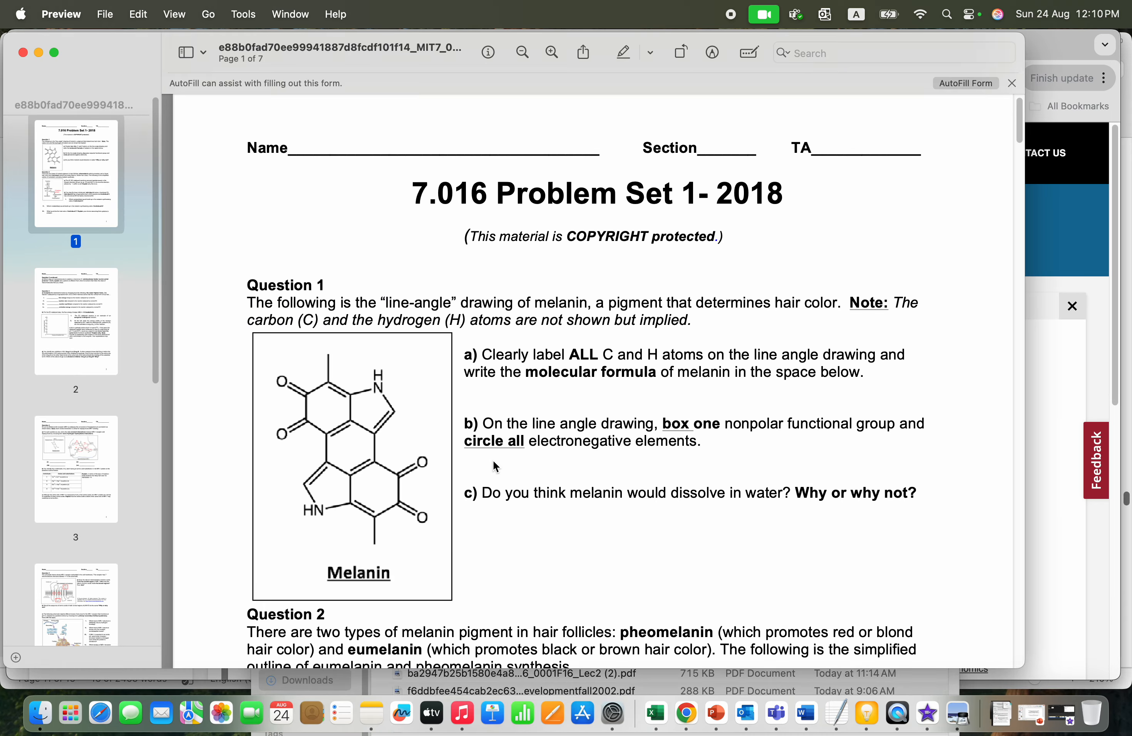
pyautogui.scroll(-15, 495, 467)
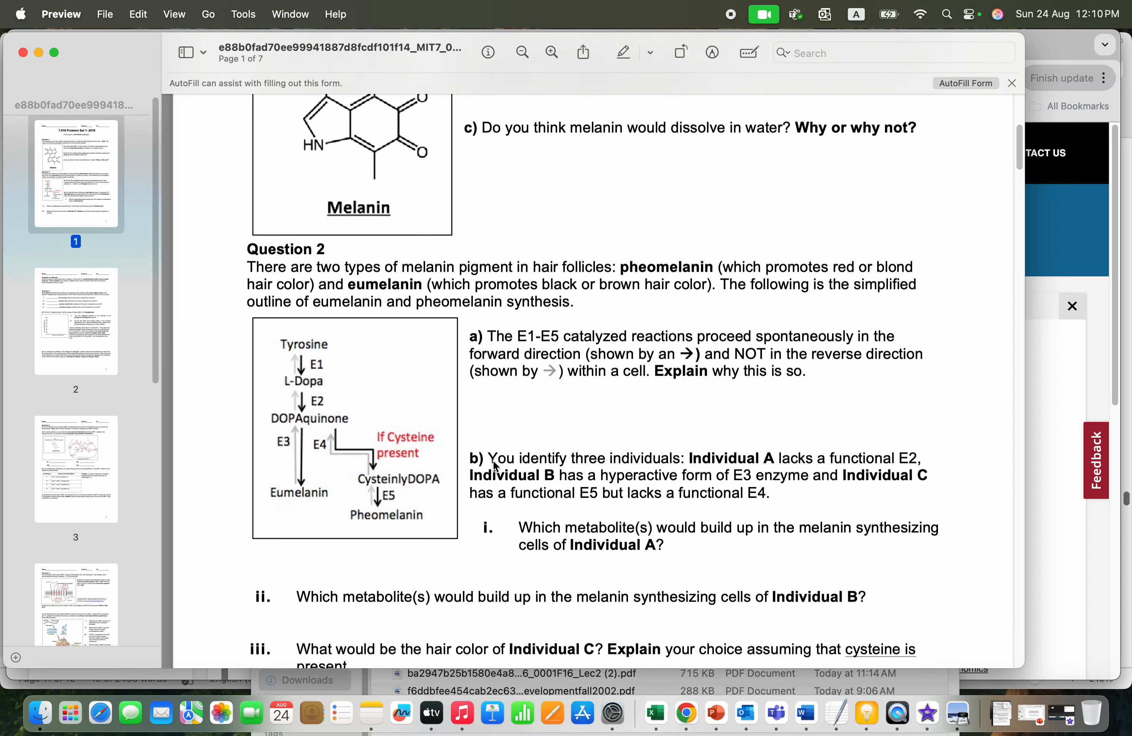
pyautogui.scroll(-15, 493, 460)
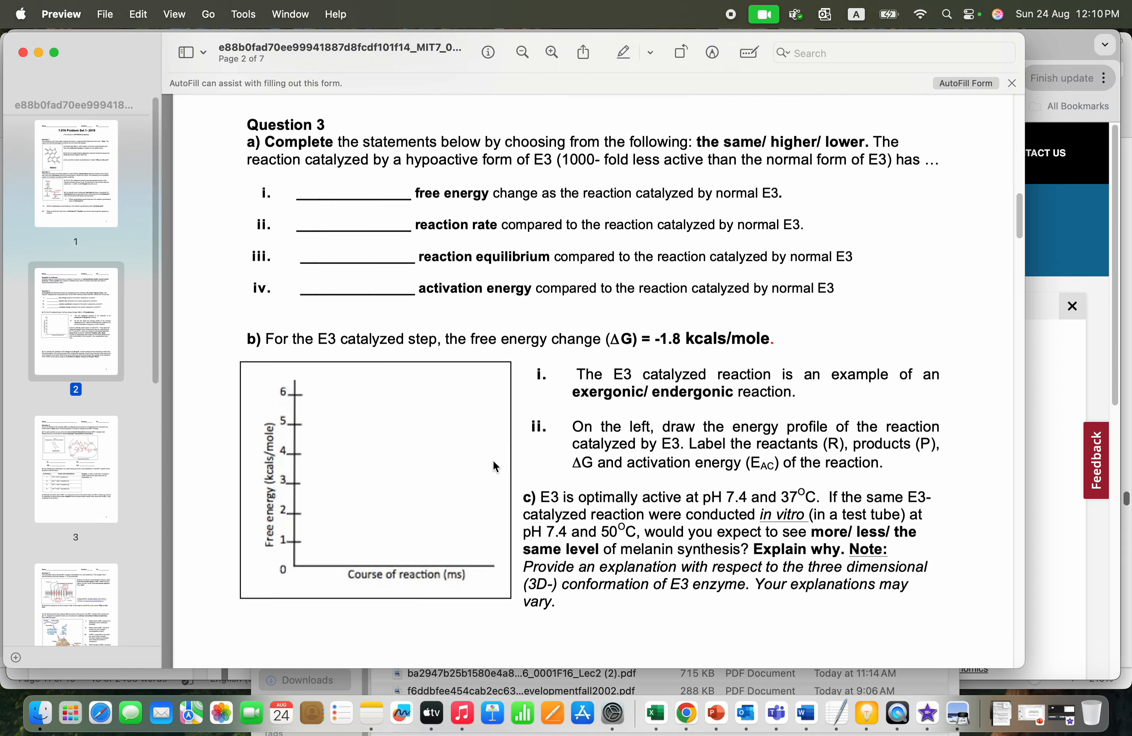
pyautogui.scroll(-15, 492, 467)
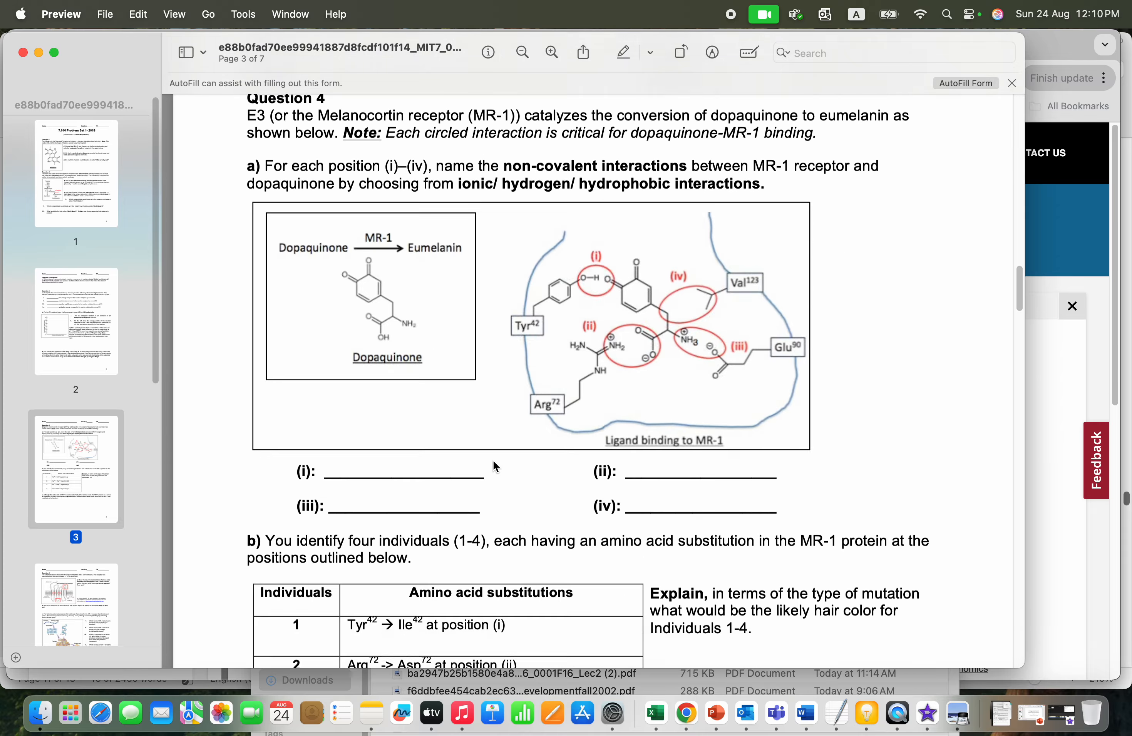
pyautogui.scroll(-15, 495, 467)
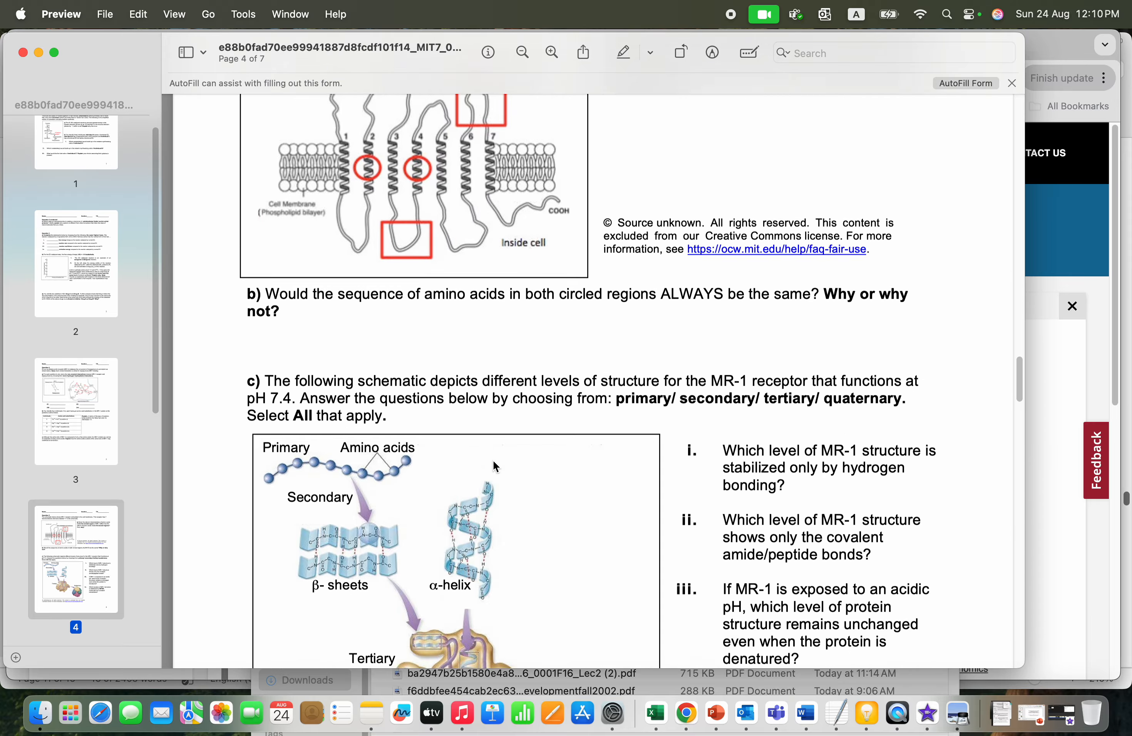
pyautogui.scroll(-15, 495, 466)
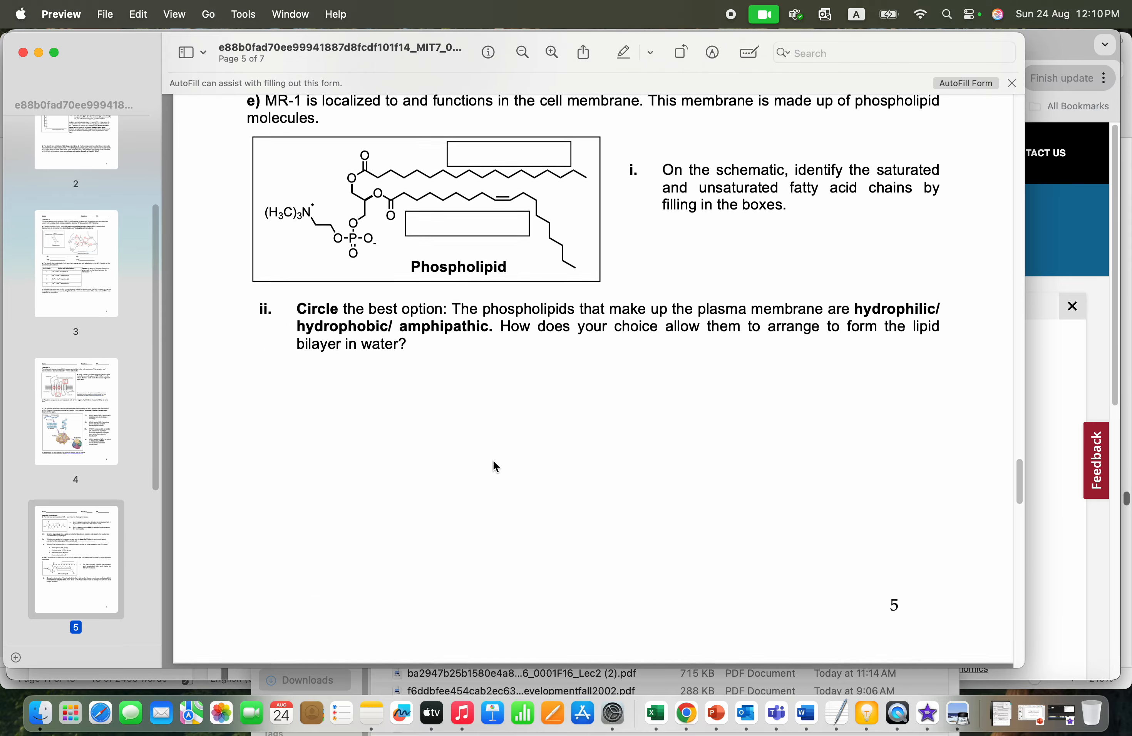
pyautogui.scroll(-15, 495, 466)
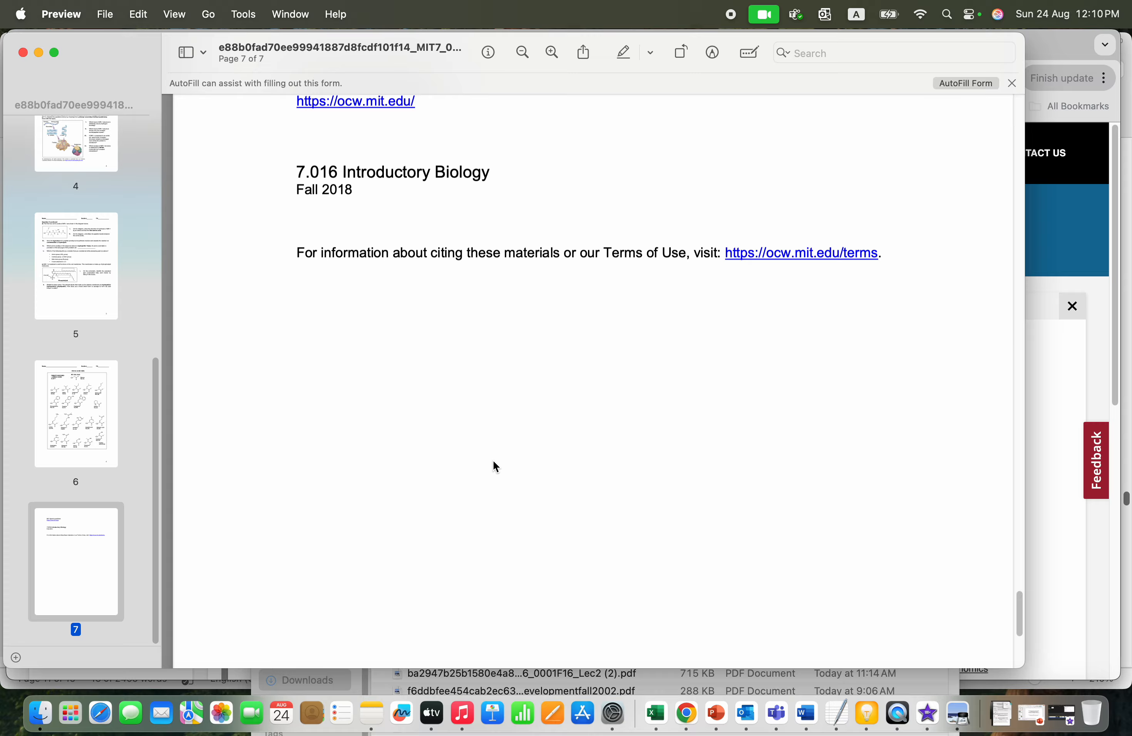
pyautogui.scroll(20, 494, 467)
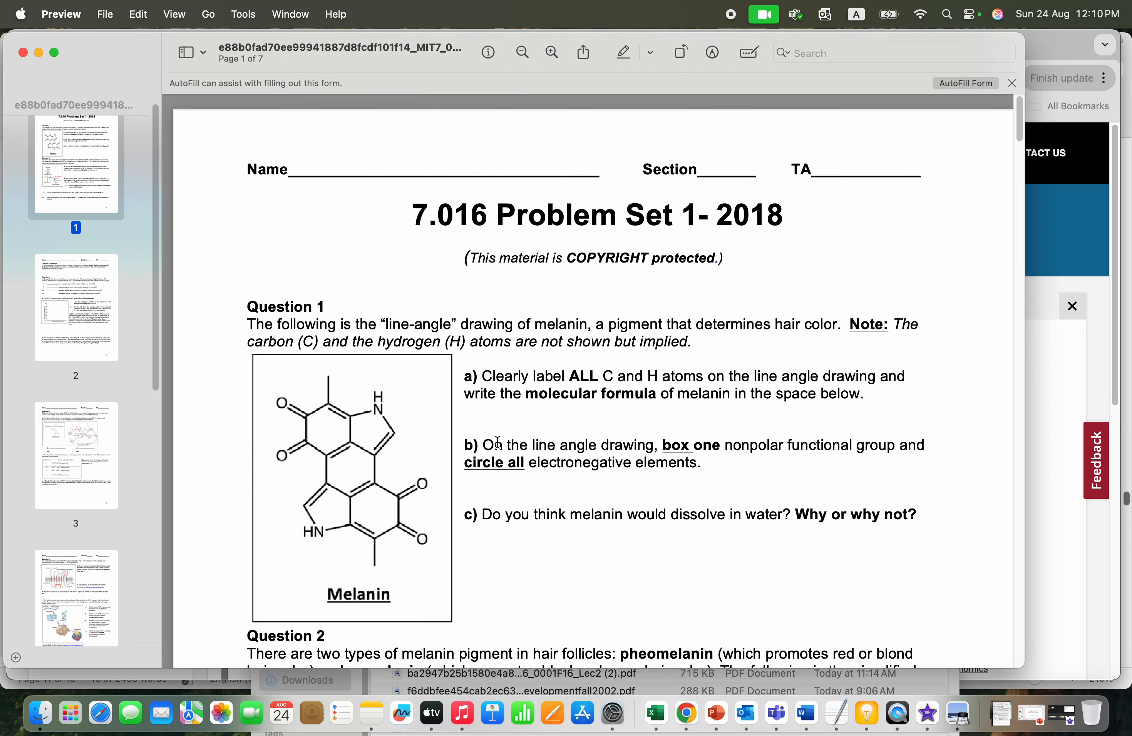
pyautogui.click(23, 52)
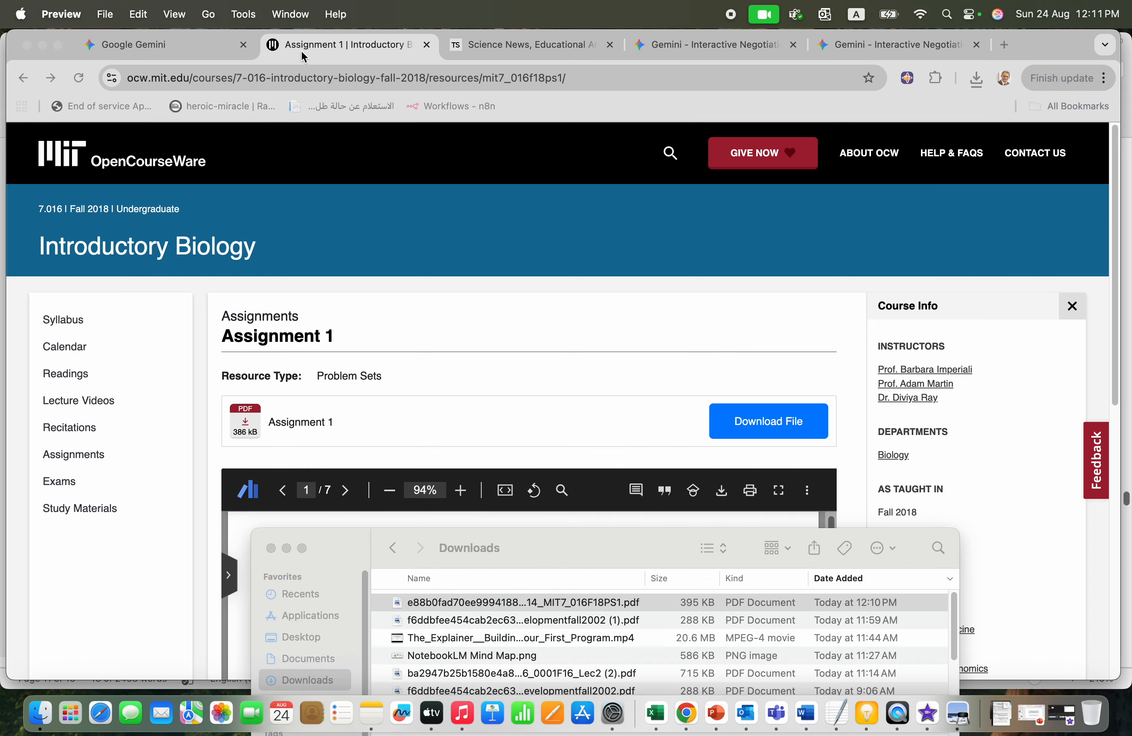
# Step: Go back from Assignment 1 and review the readings and study materials of the Introductory Biology course
pyautogui.click(24, 82)
pyautogui.click(24, 82)
pyautogui.click(24, 82)
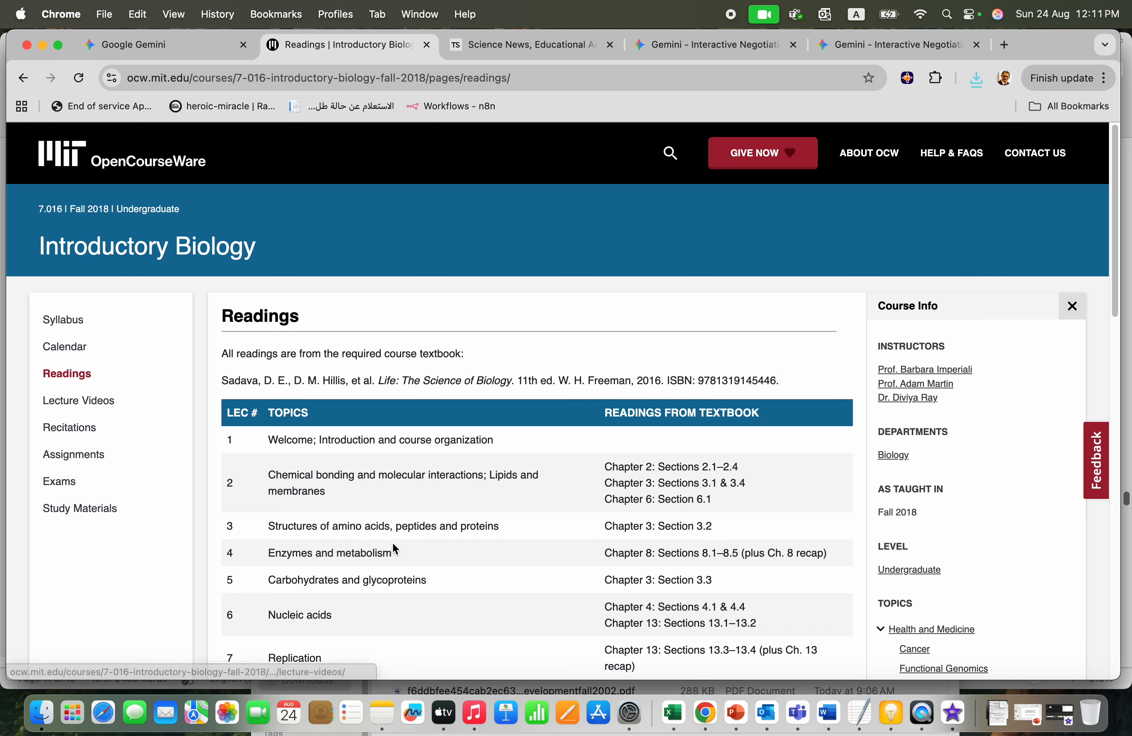
pyautogui.scroll(-6, 362, 489)
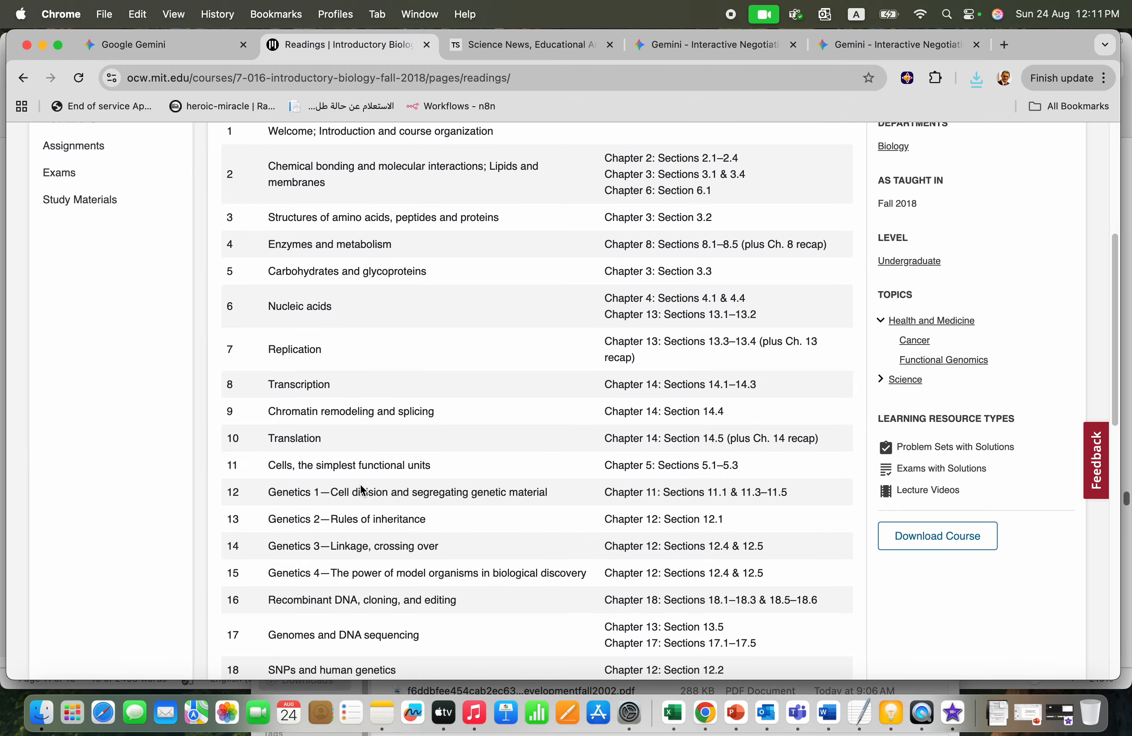
pyautogui.scroll(6, 362, 489)
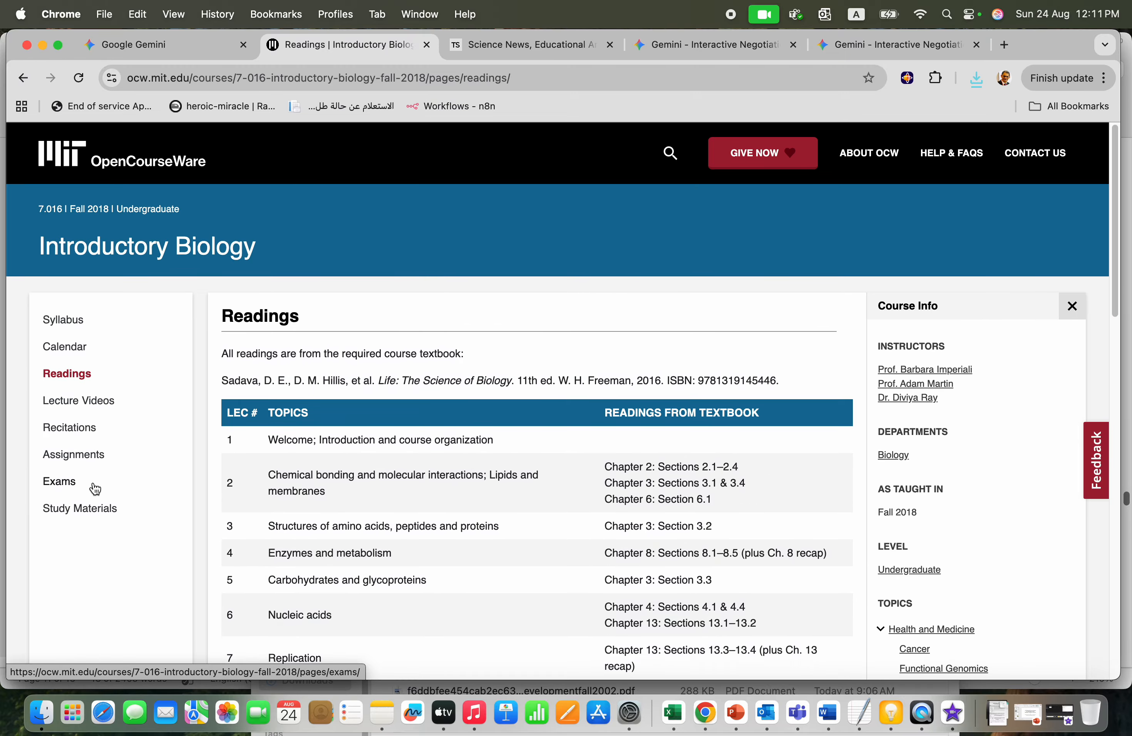
pyautogui.click(89, 510)
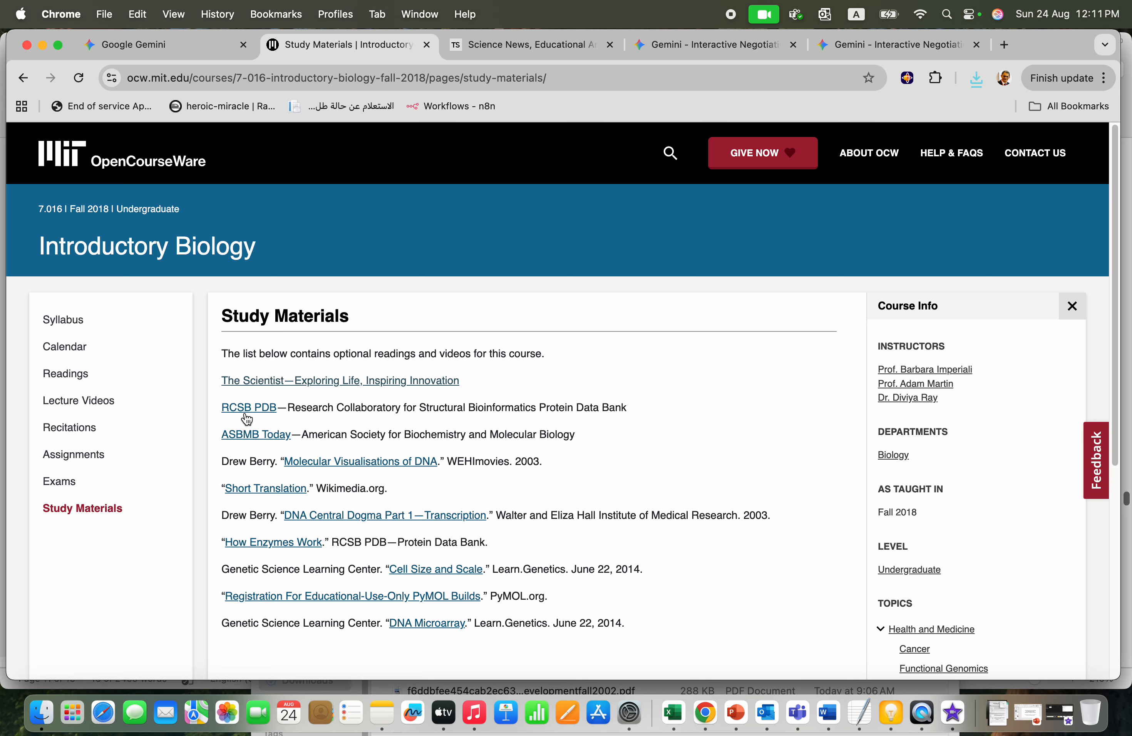
pyautogui.scroll(-4, 312, 481)
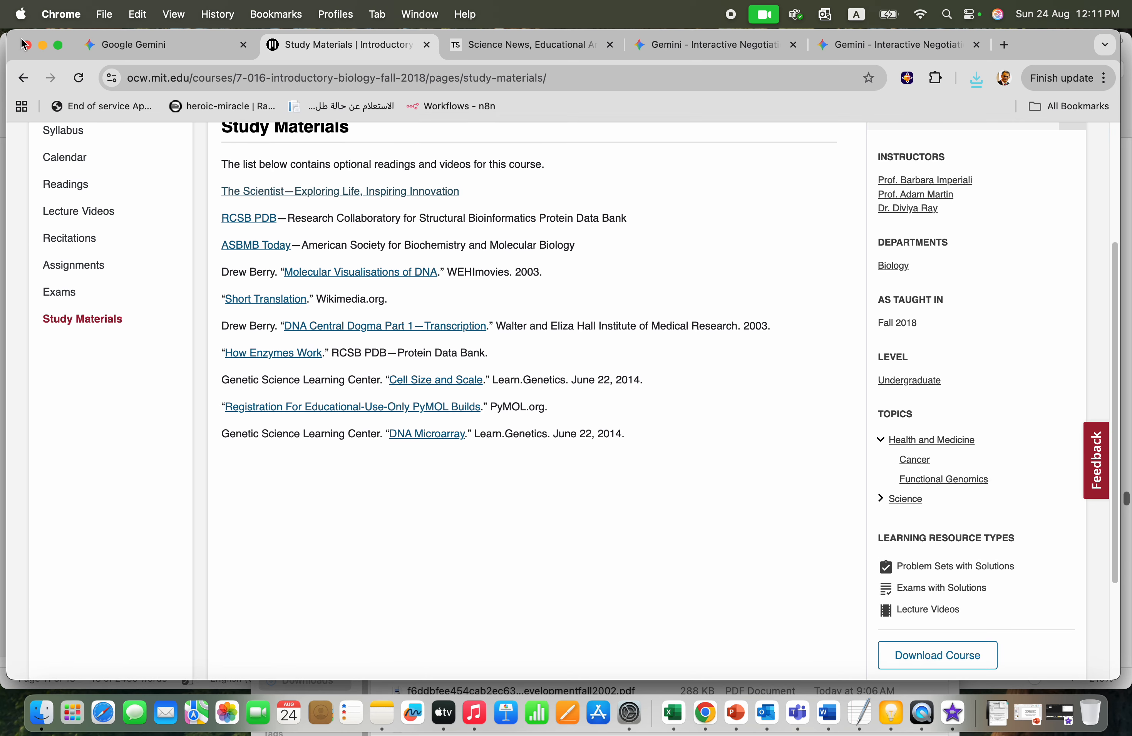
# Step: Return to the MIT OpenCourseWare home page and open Dynamics of the Atmosphere from the new courses
pyautogui.click(20, 83)
pyautogui.click(21, 82)
pyautogui.click(21, 83)
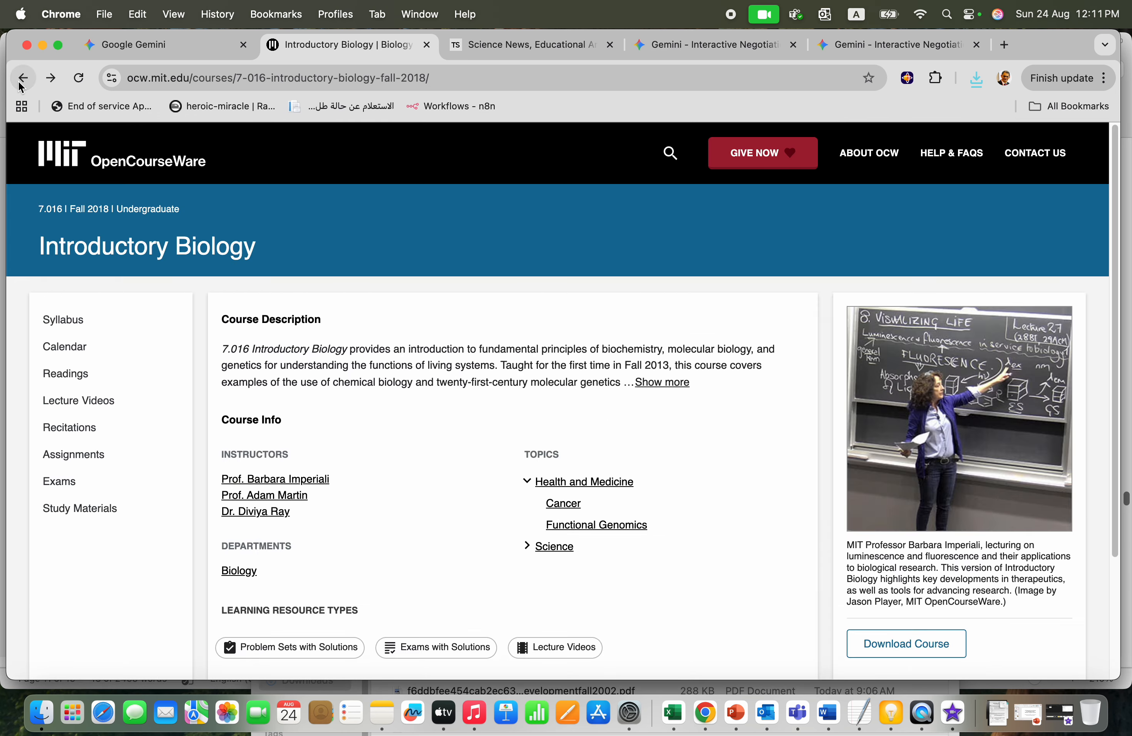
pyautogui.click(20, 82)
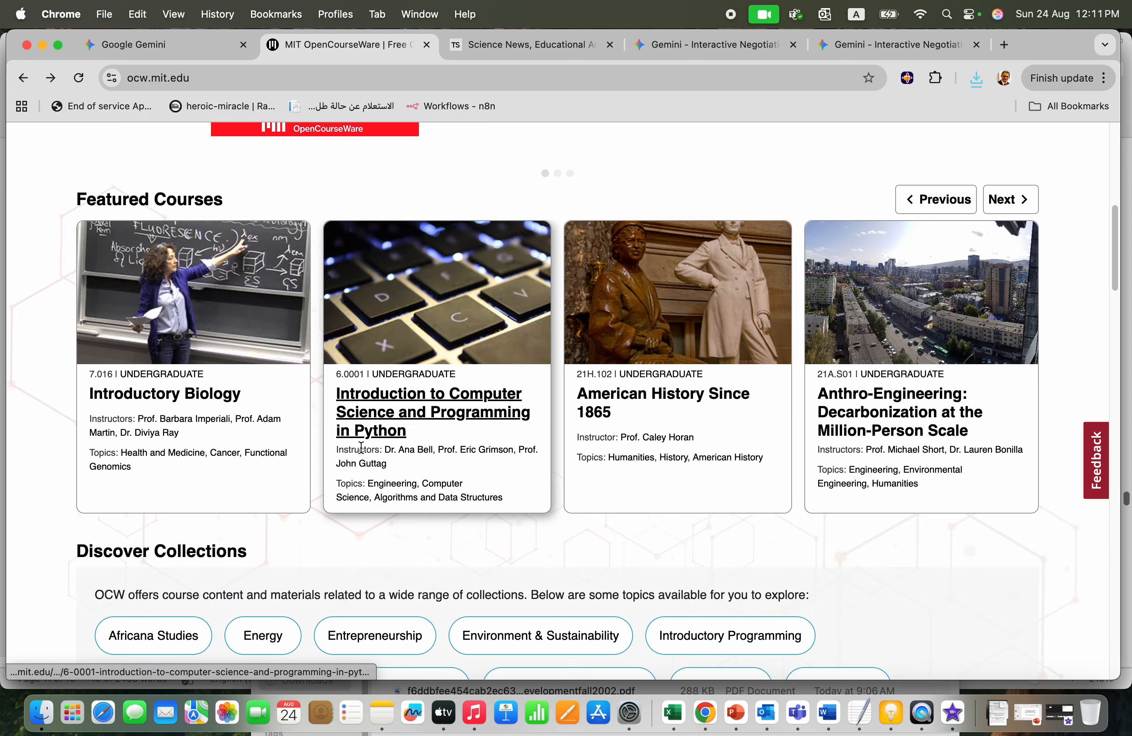
pyautogui.scroll(-8, 523, 430)
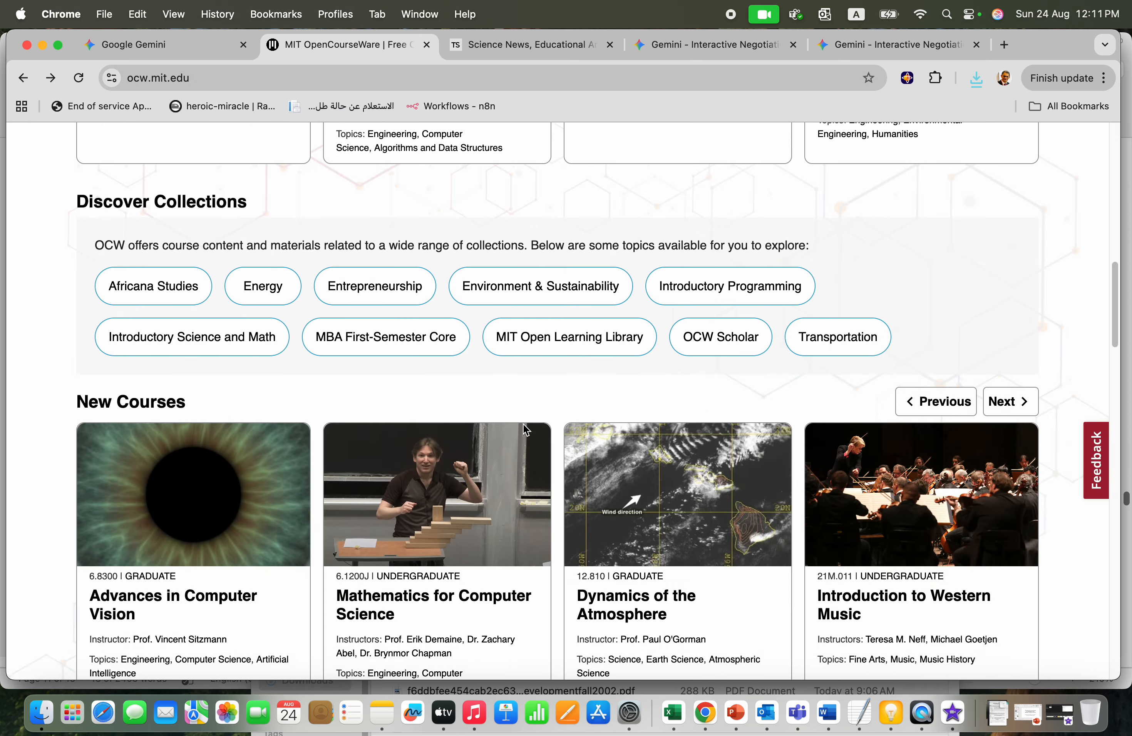
pyautogui.scroll(-2, 524, 430)
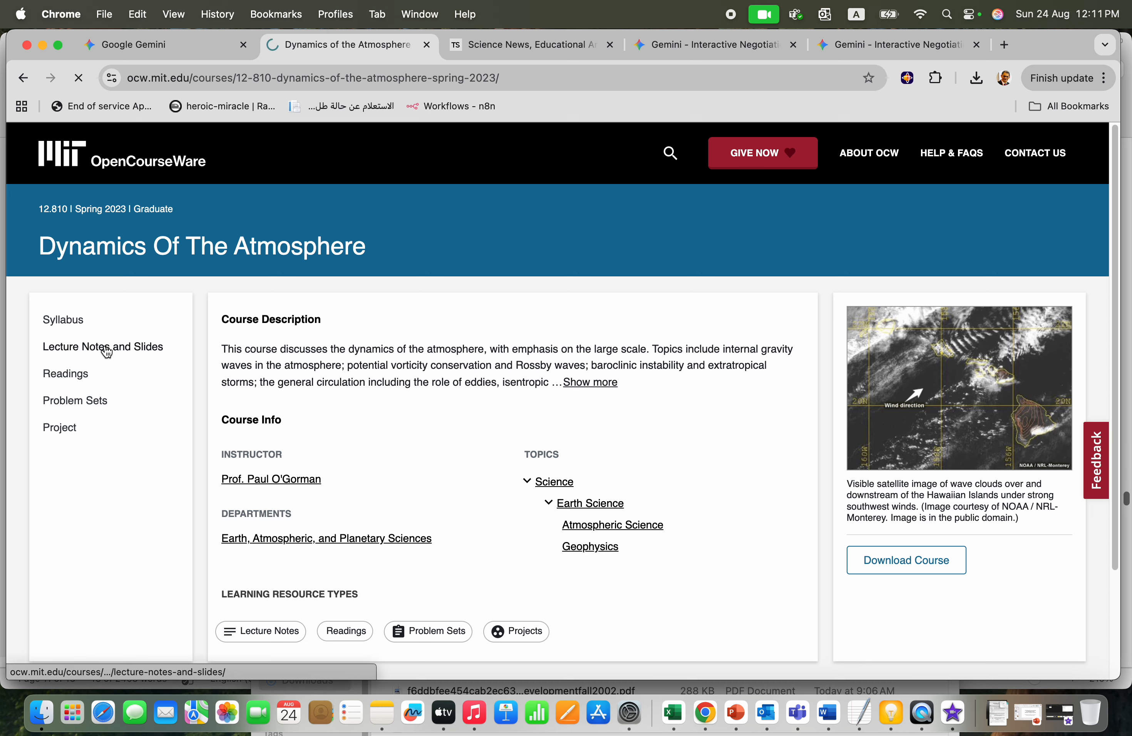
# Step: Download the introductory notes "Introduction to Using Pressure as a Vertical Coordinate" as a PDF from the course's lecture notes and slides
pyautogui.click(107, 352)
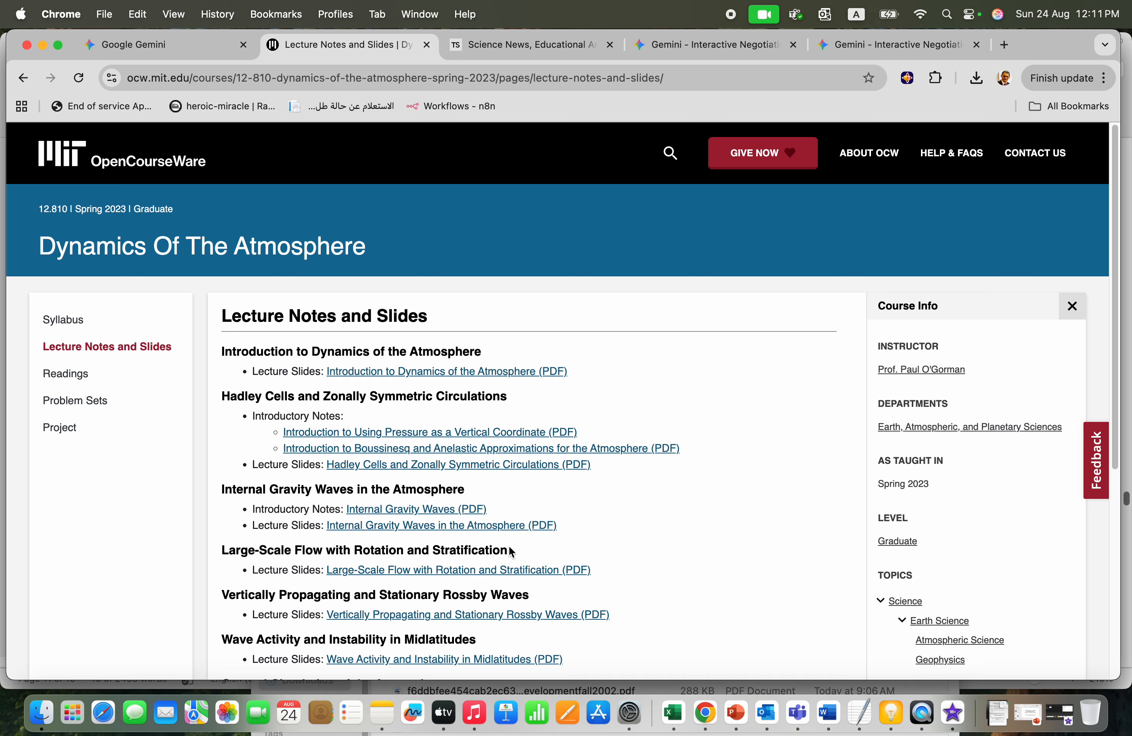
pyautogui.scroll(-1, 512, 550)
pyautogui.scroll(-1, 511, 551)
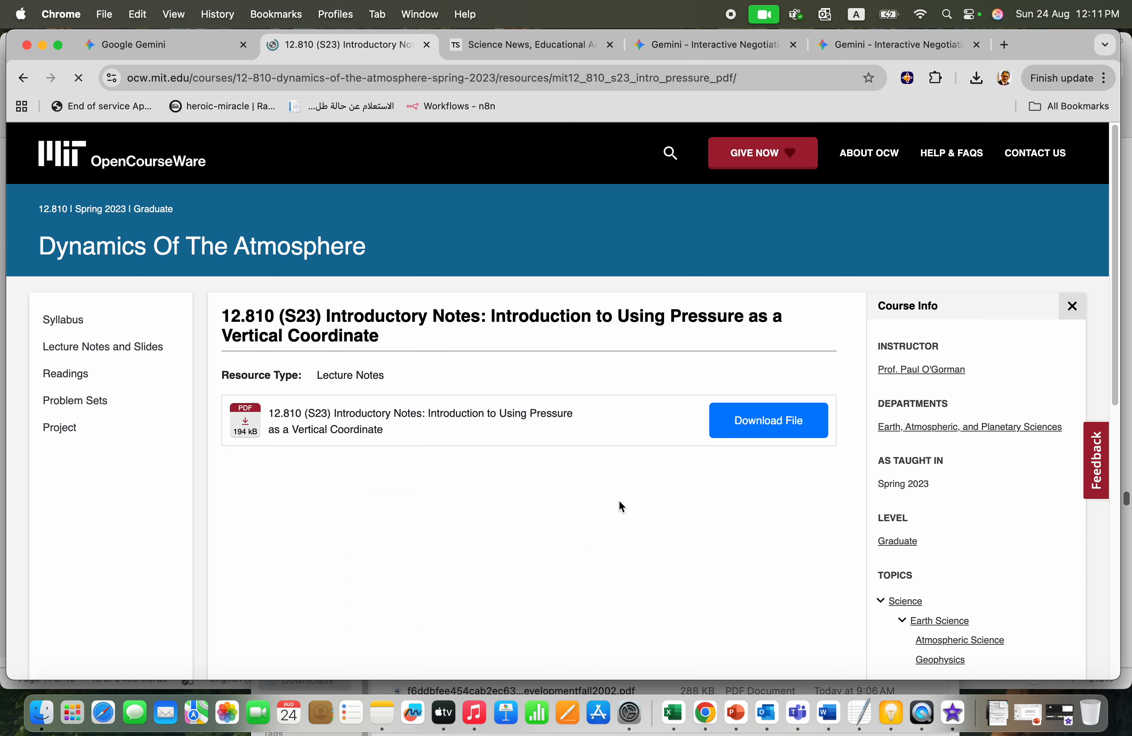
pyautogui.click(723, 491)
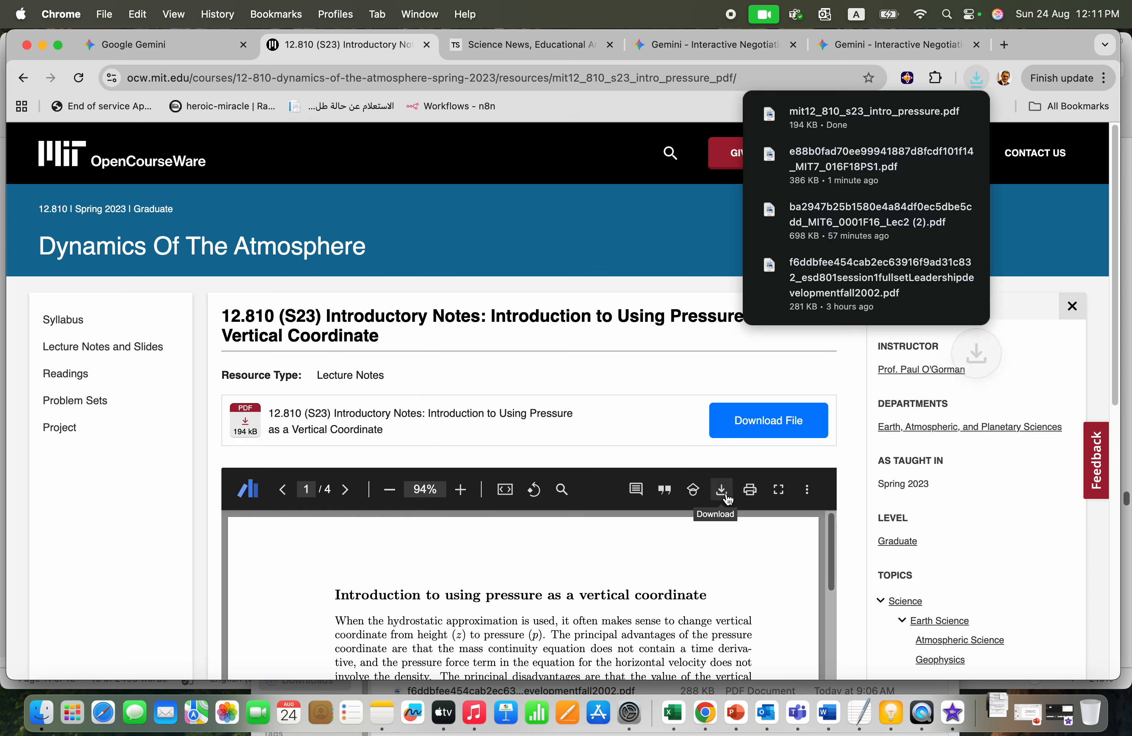
# Step: Open the downloaded mit12_810_s23_intro_pressure.pdf from the Downloads folder in Finder, look through all its pages and close it
pyautogui.click(42, 715)
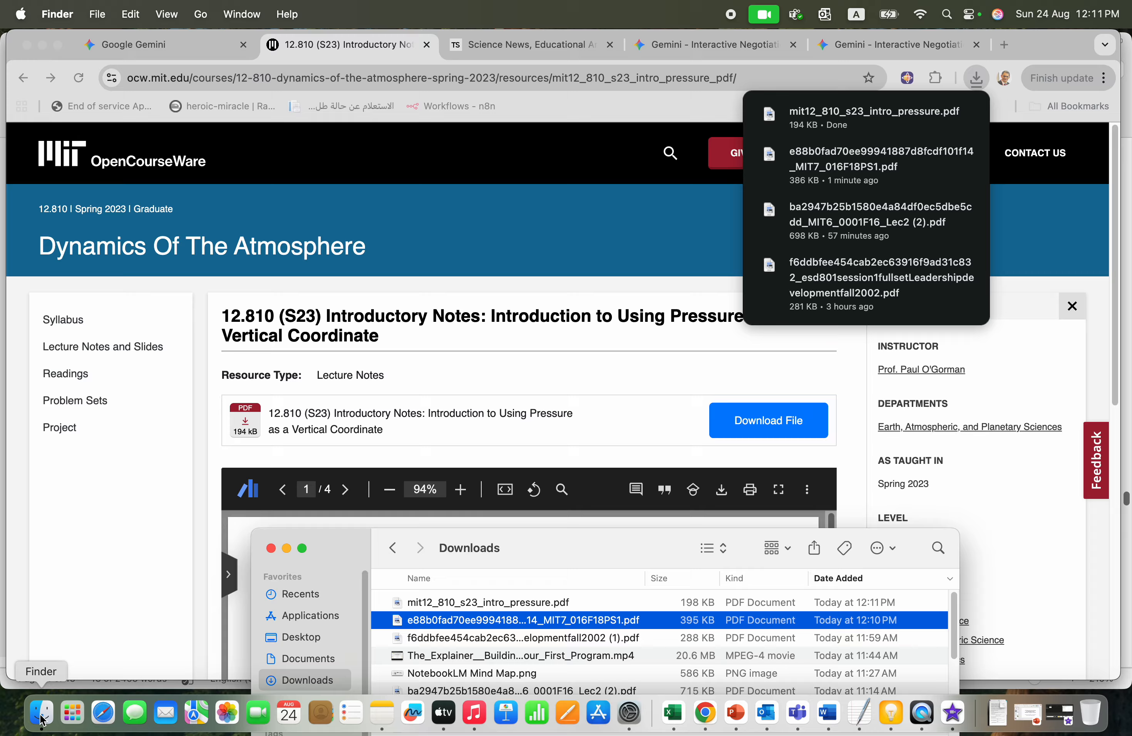
pyautogui.doubleClick(438, 605)
pyautogui.scroll(-10, 440, 479)
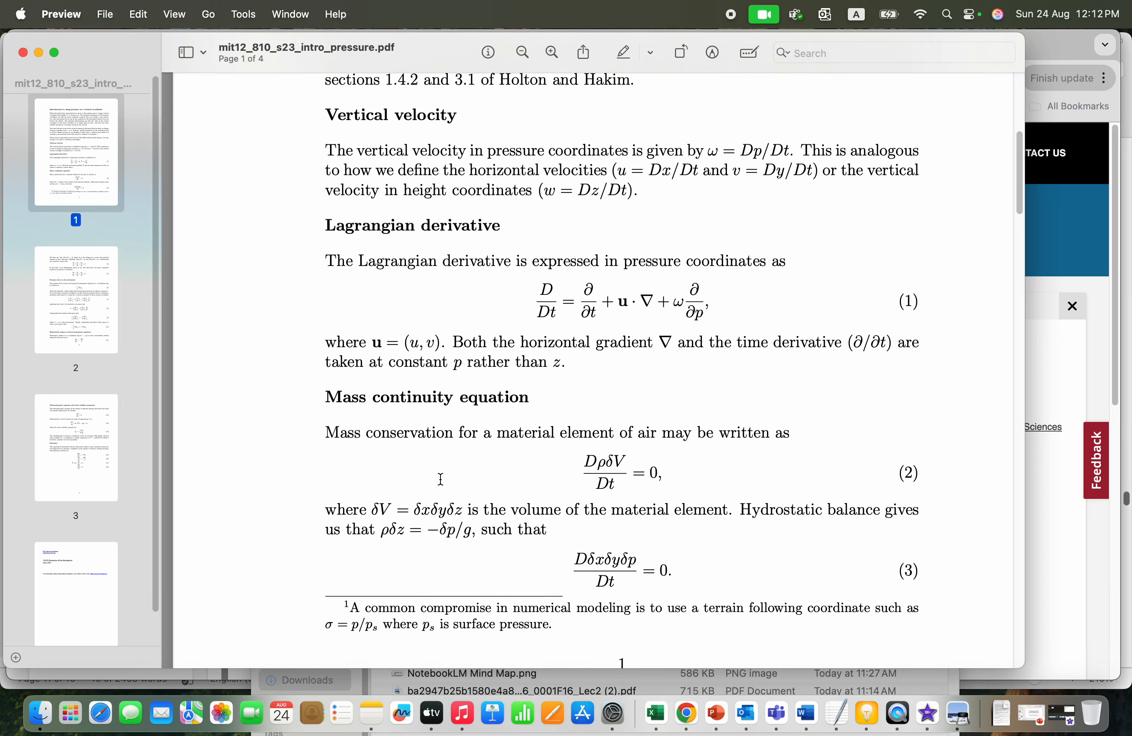
pyautogui.scroll(-20, 440, 479)
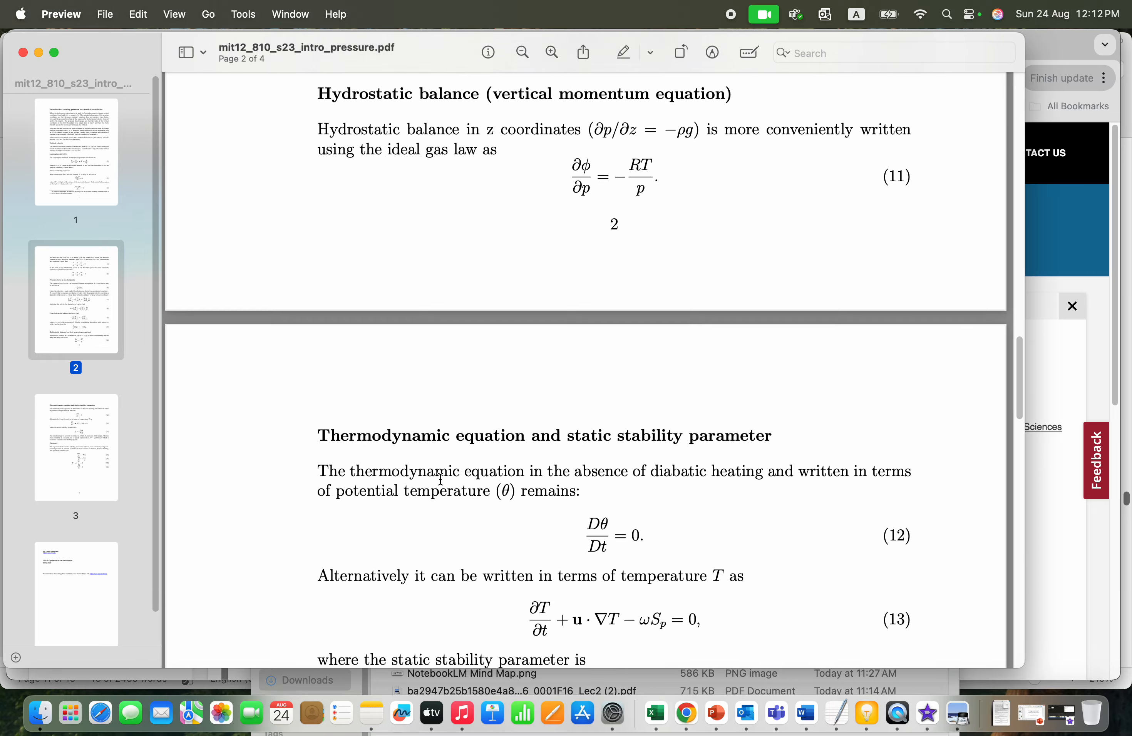
pyautogui.scroll(-20, 441, 479)
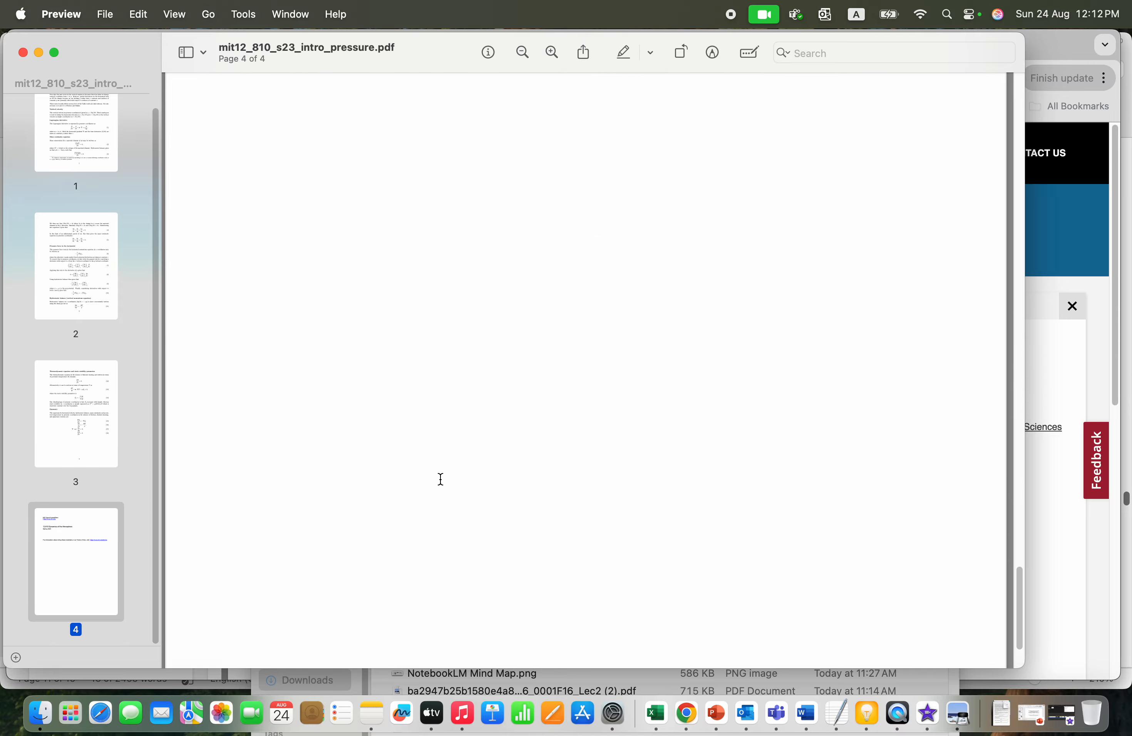
pyautogui.scroll(20, 441, 479)
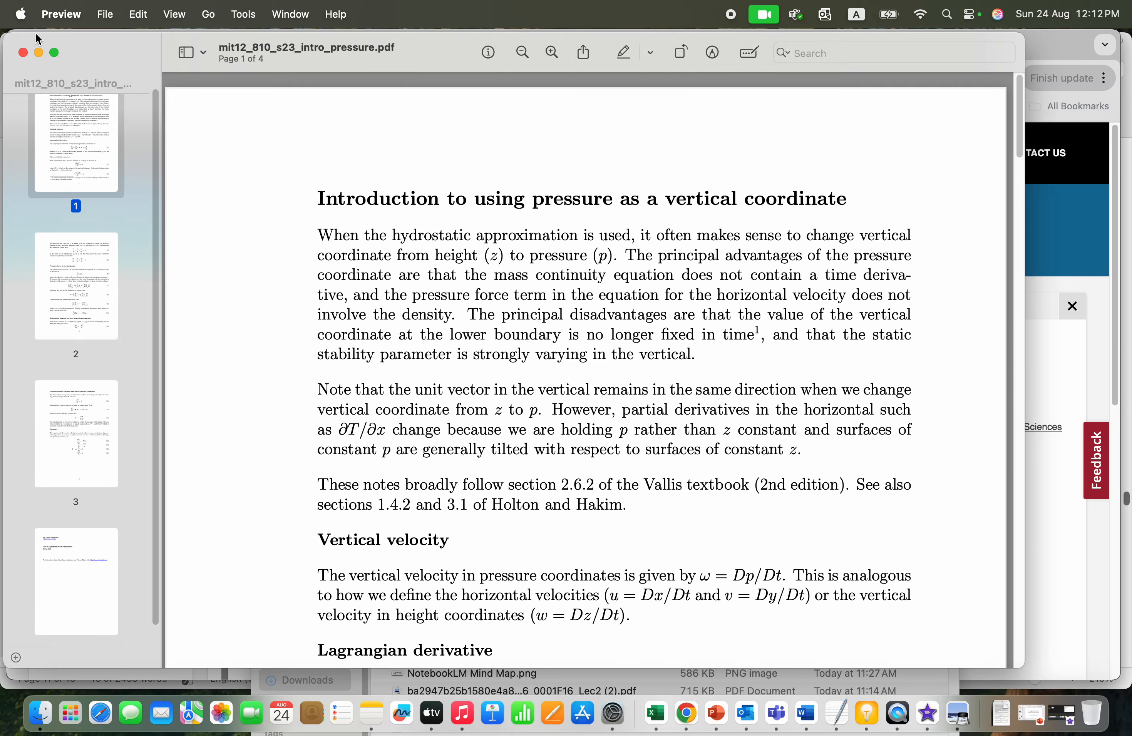
pyautogui.click(23, 53)
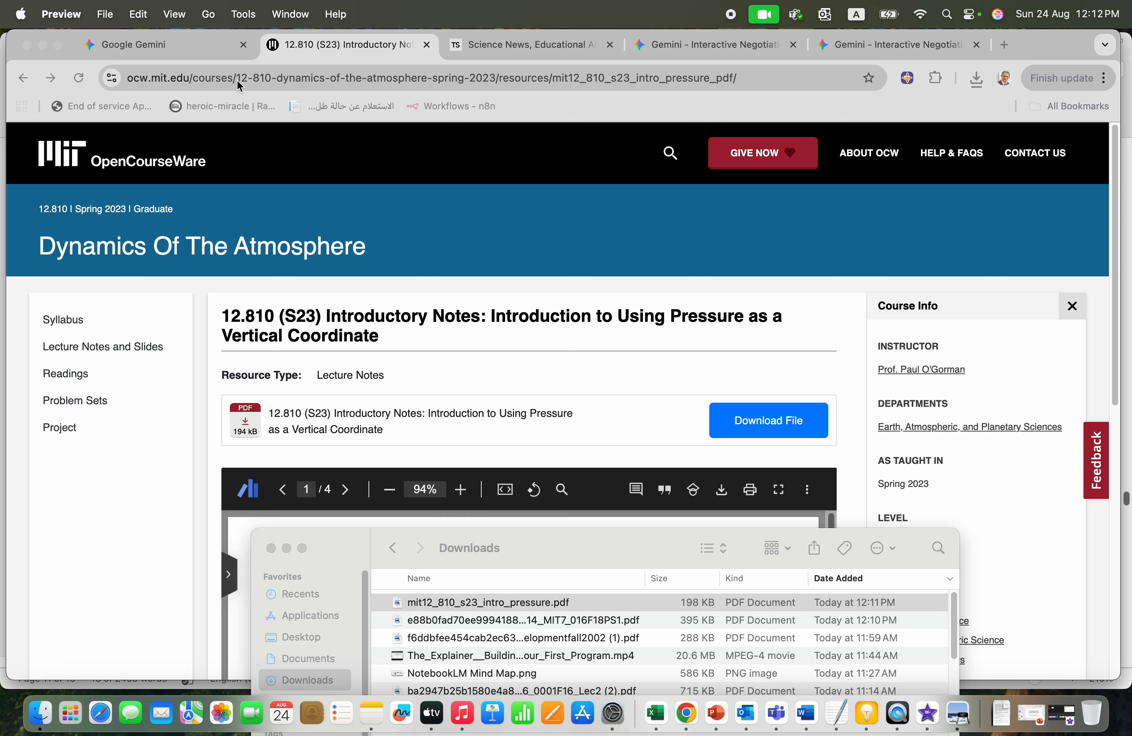
# Step: Switch to the new Gemini chat and turn on the Canvas tool
pyautogui.click(190, 54)
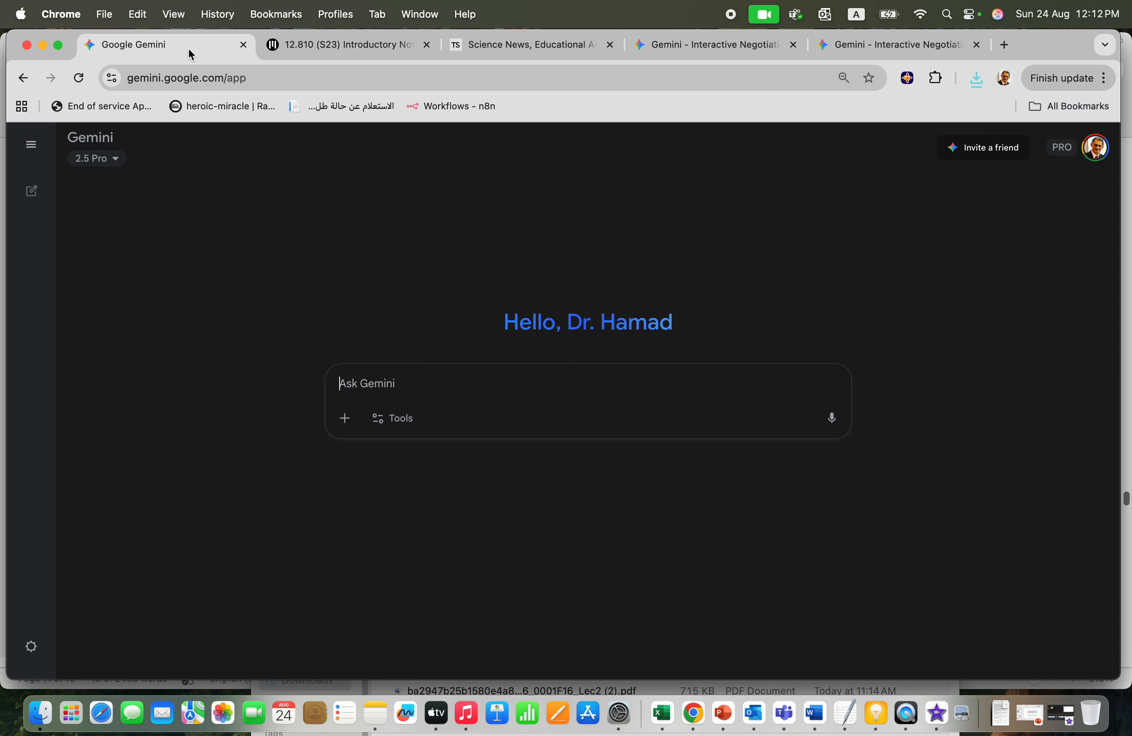
pyautogui.click(400, 434)
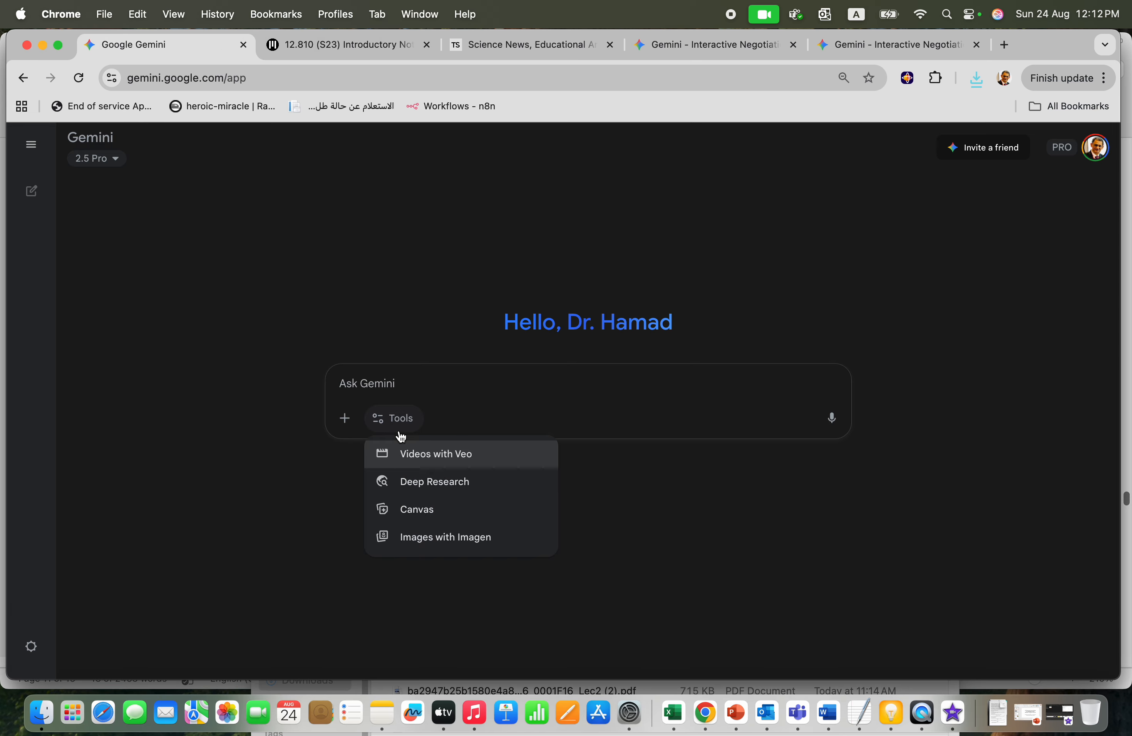
pyautogui.click(428, 511)
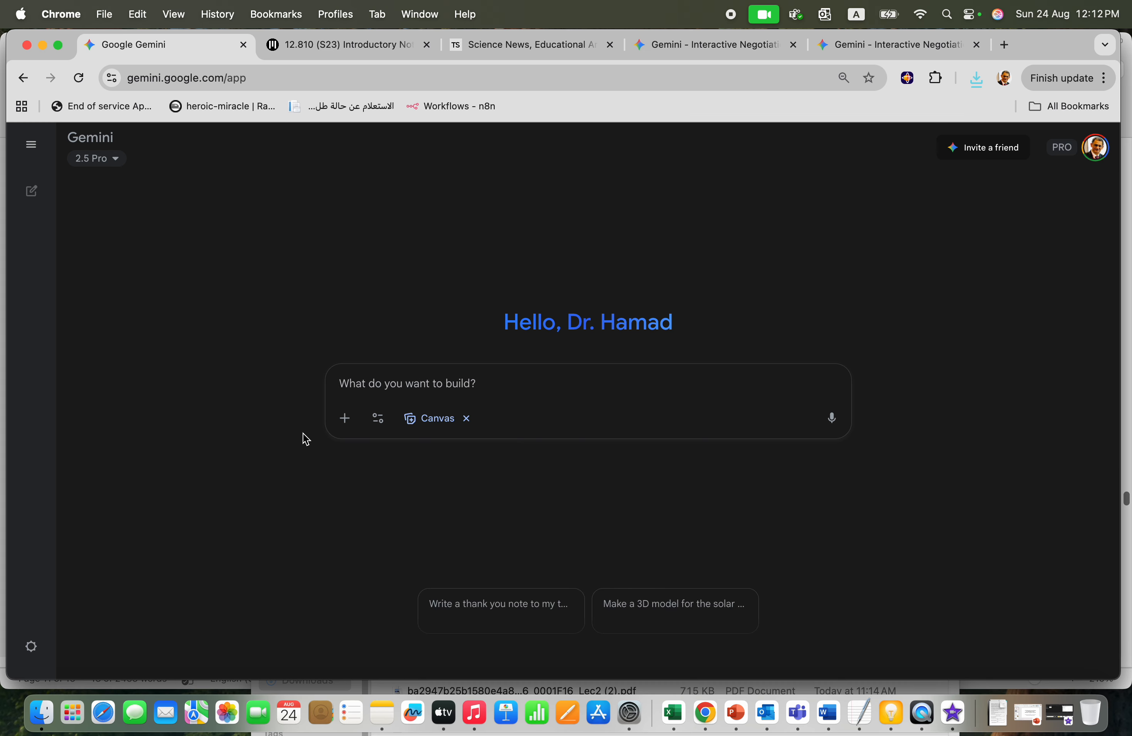
pyautogui.click(345, 419)
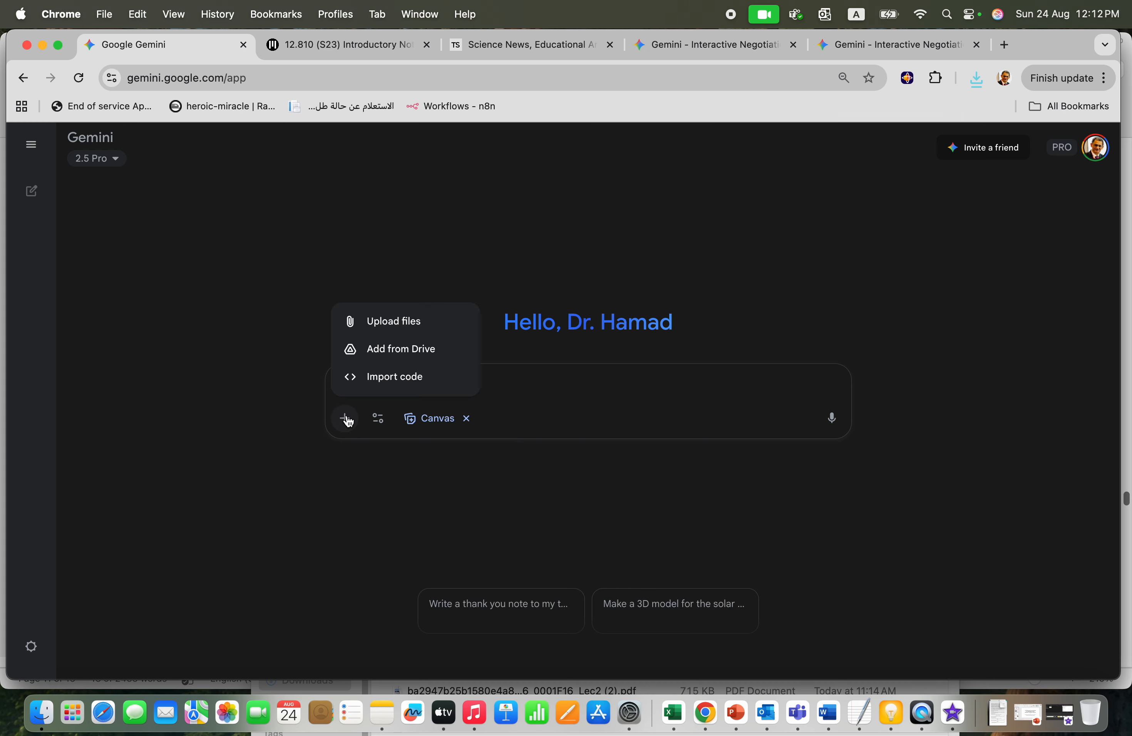
pyautogui.click(388, 330)
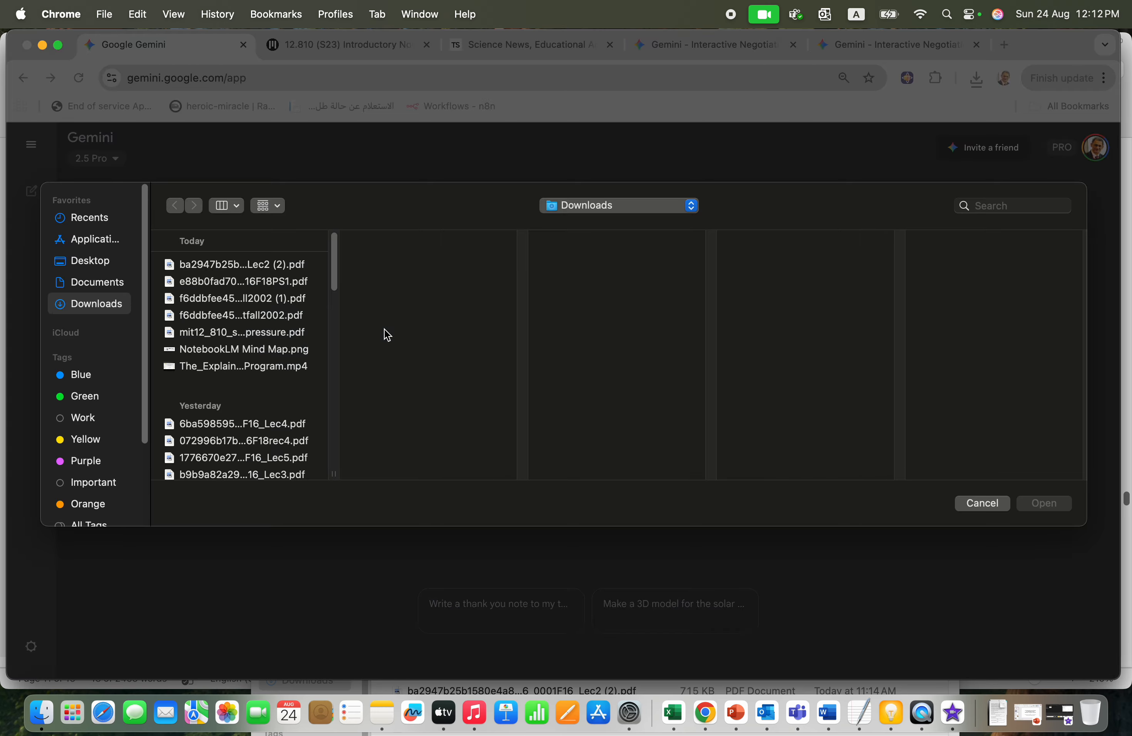
pyautogui.click(217, 270)
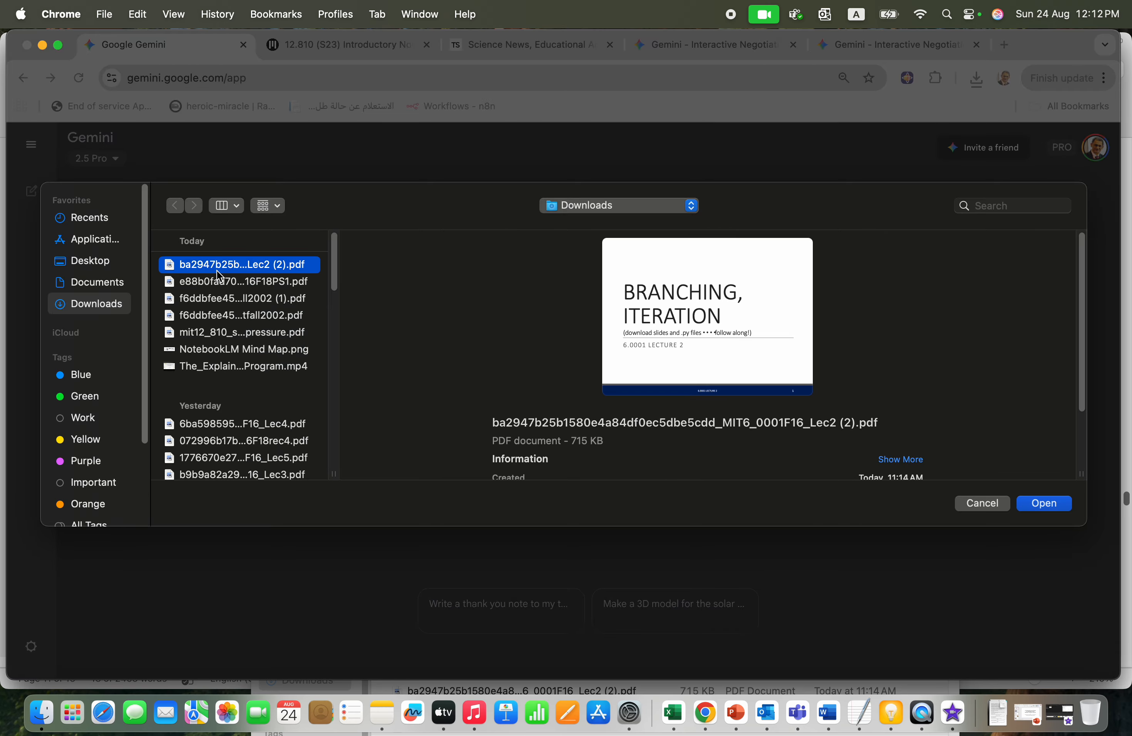
pyautogui.click(219, 282)
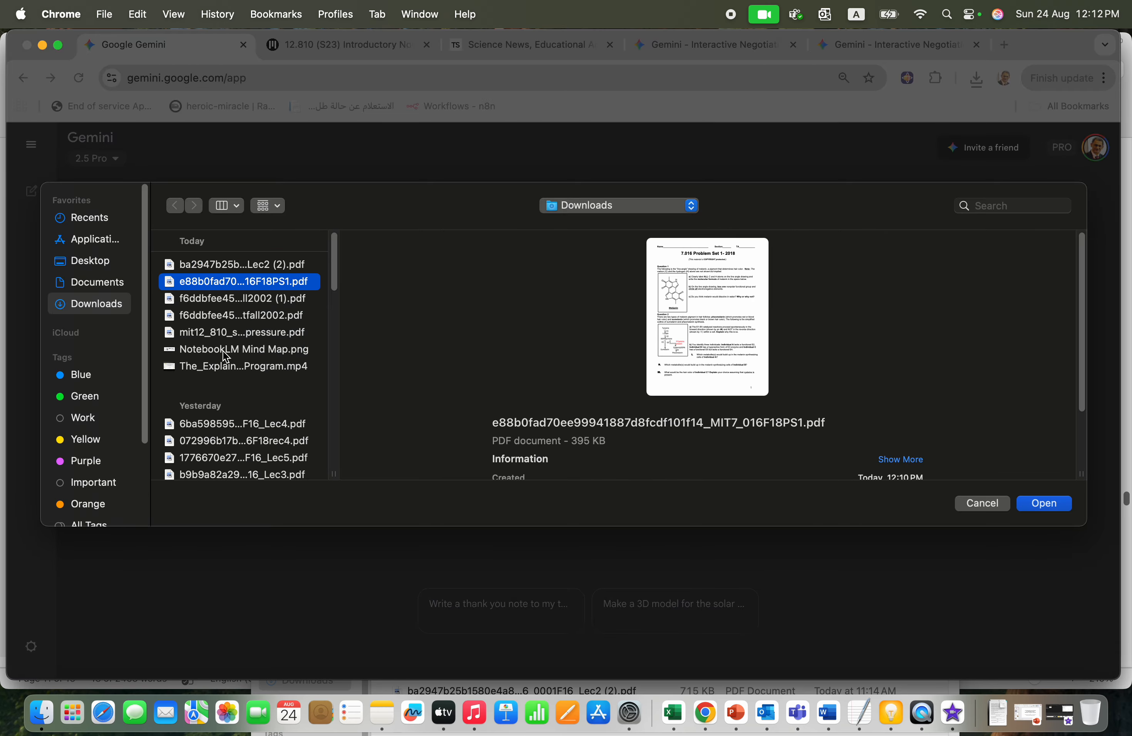
pyautogui.click(232, 368)
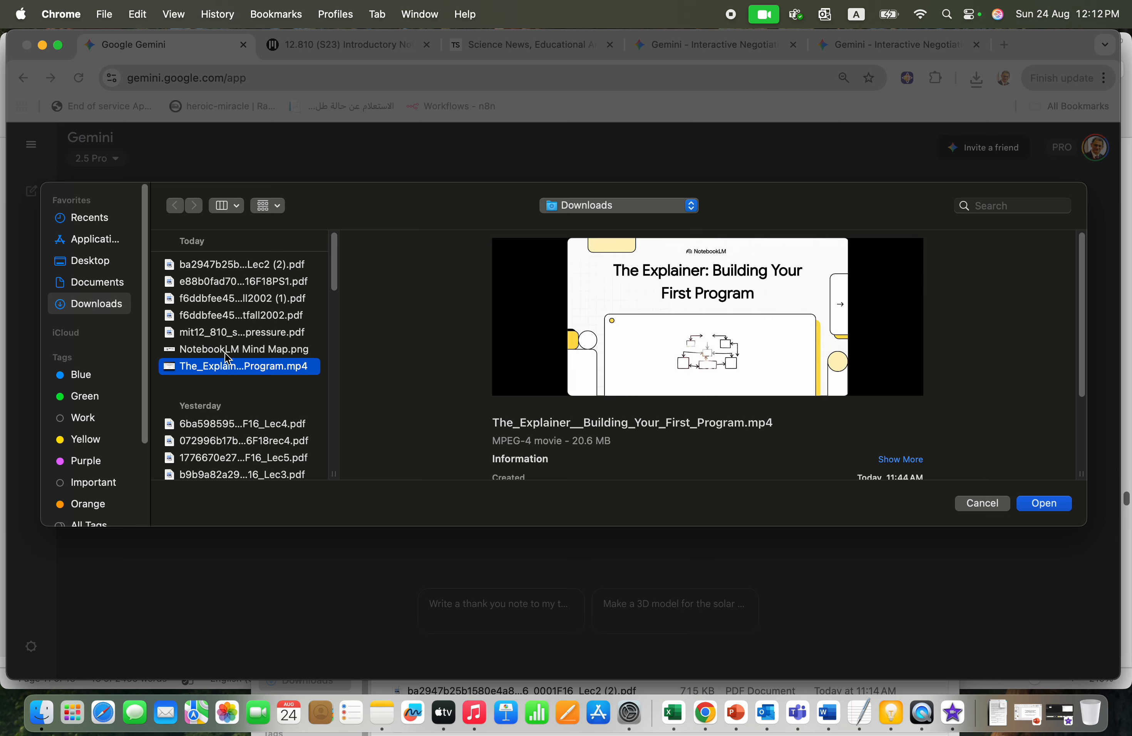
pyautogui.click(227, 351)
pyautogui.click(224, 285)
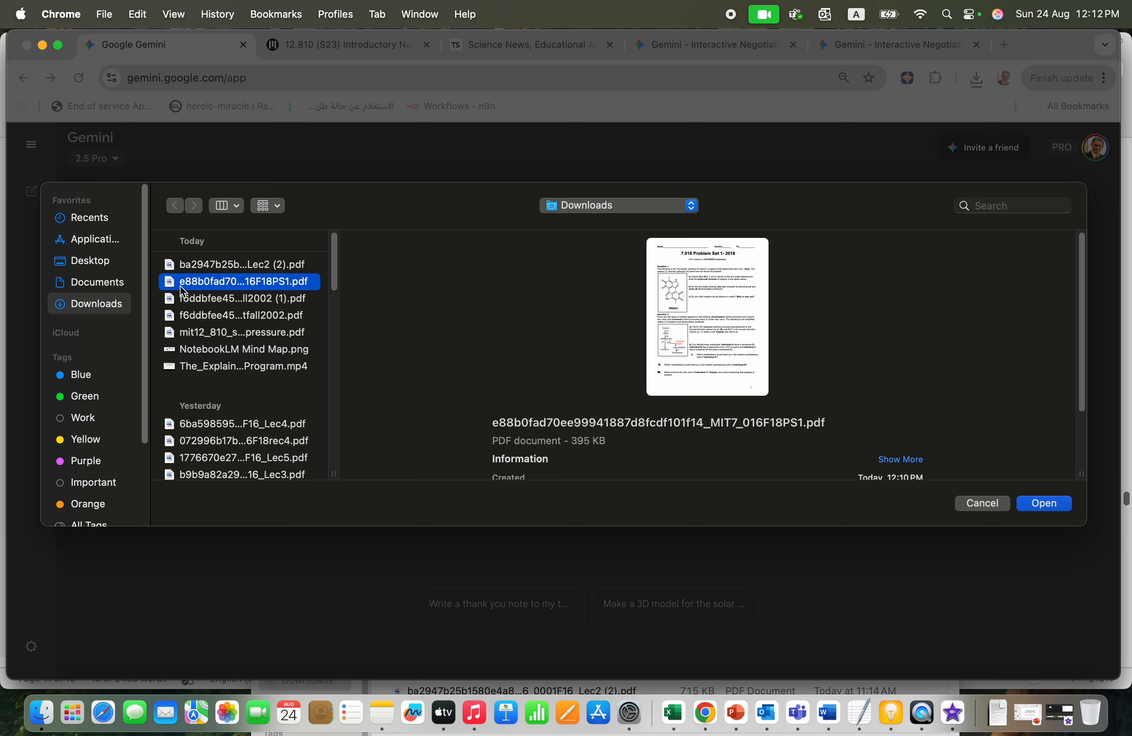
pyautogui.click(986, 506)
# Step: Check mit12_810_s23_intro_pressure.pdf from the Downloads folder in Finder and attach it to the Gemini Canvas prompt
pyautogui.click(41, 717)
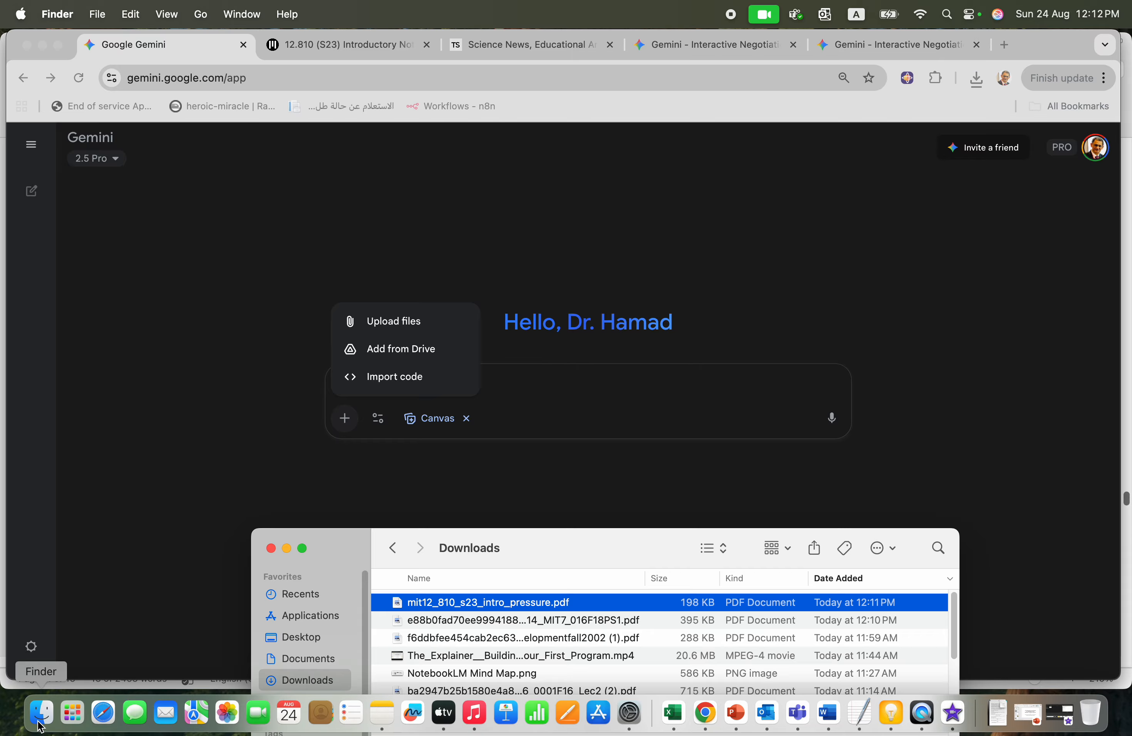
pyautogui.doubleClick(419, 604)
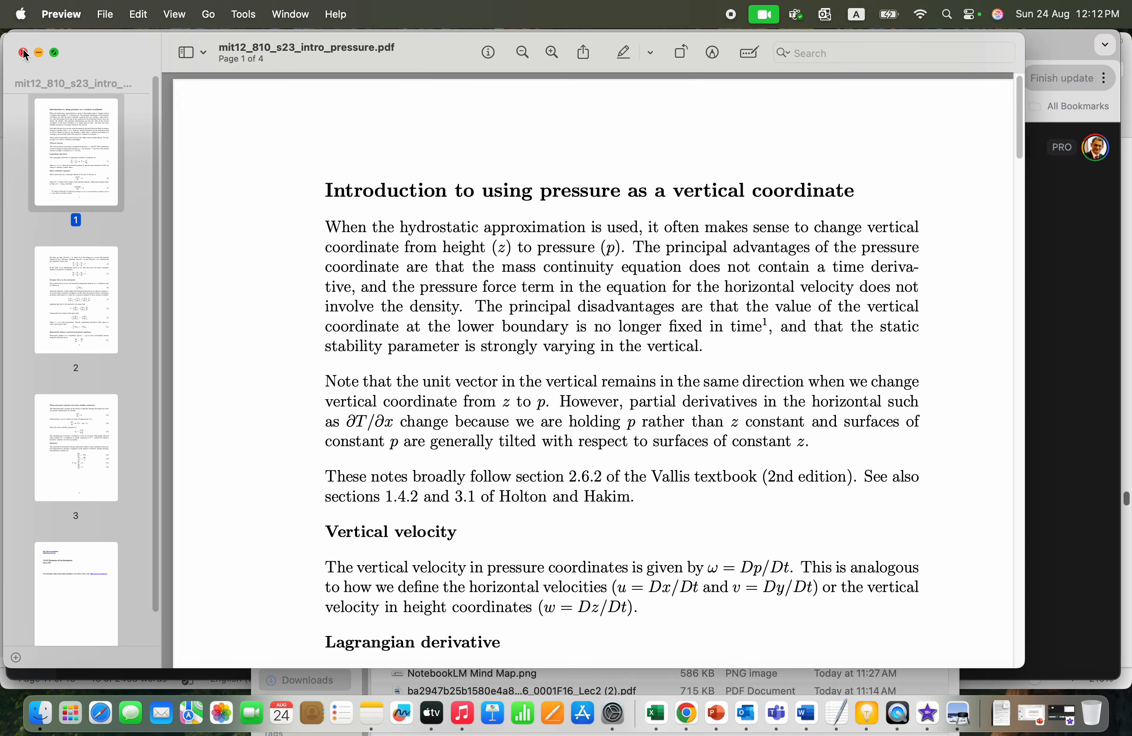
pyautogui.click(24, 53)
pyautogui.moveTo(400, 606); pyautogui.dragTo(508, 386)
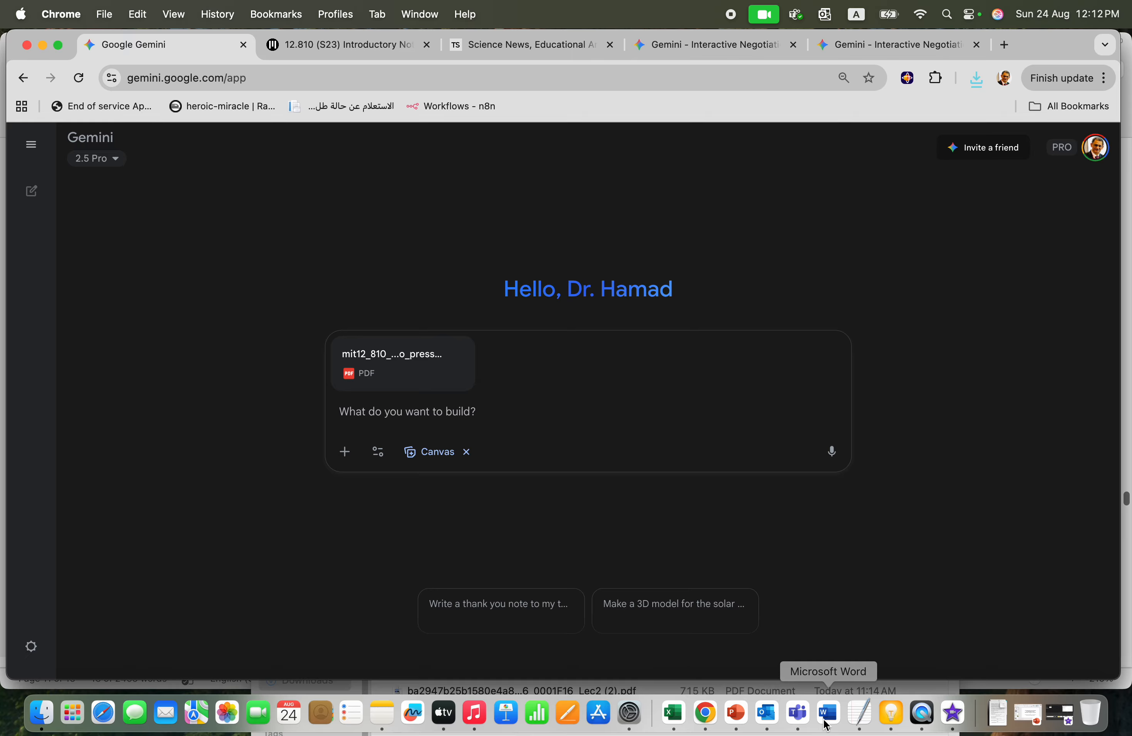
# Step: Switch to Word and copy the prompt "Create an interactive HTML5 simulation from the content to give students hands-on practice."
pyautogui.click(827, 725)
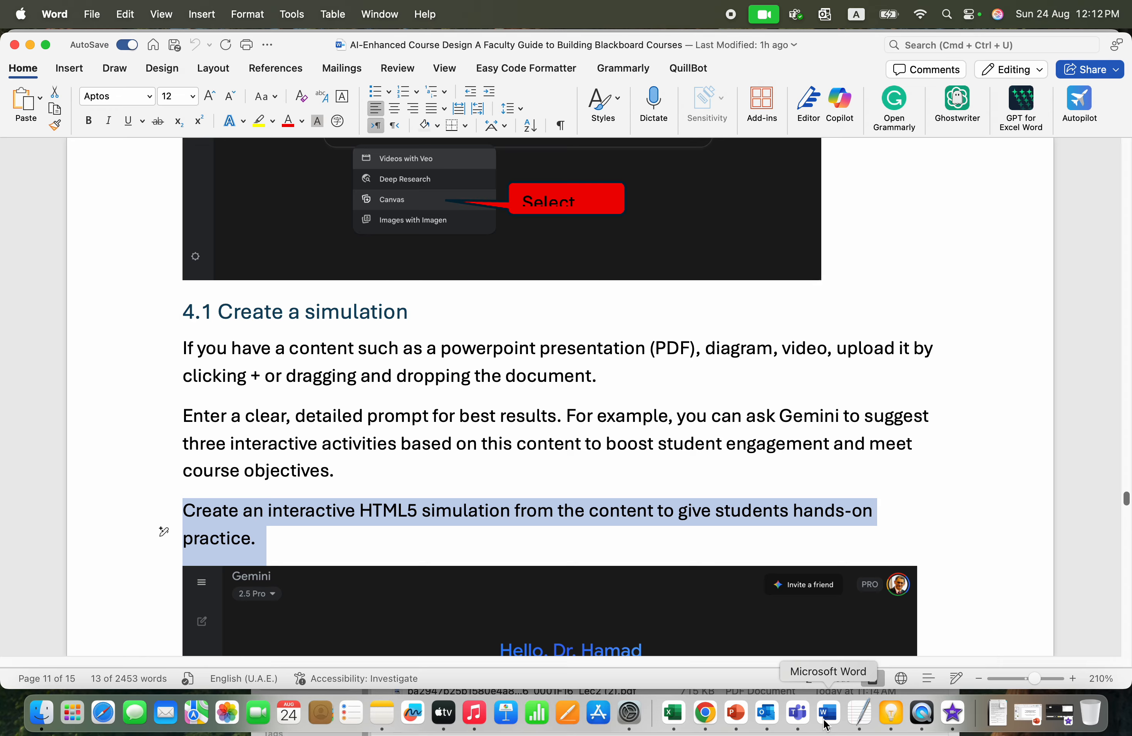
pyautogui.rightClick(408, 517)
pyautogui.click(430, 330)
# Step: Try to paste the copied prompt into the Gemini chat, and remove the pasted image attachment
pyautogui.click(705, 714)
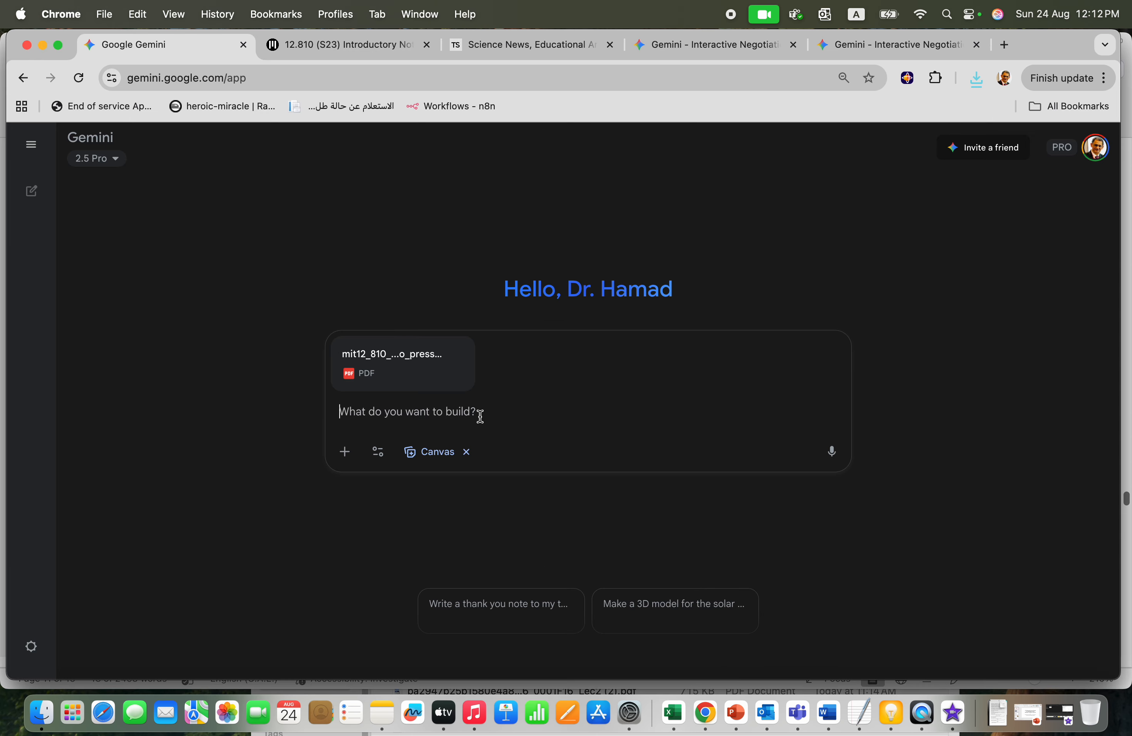
pyautogui.press('super+v')
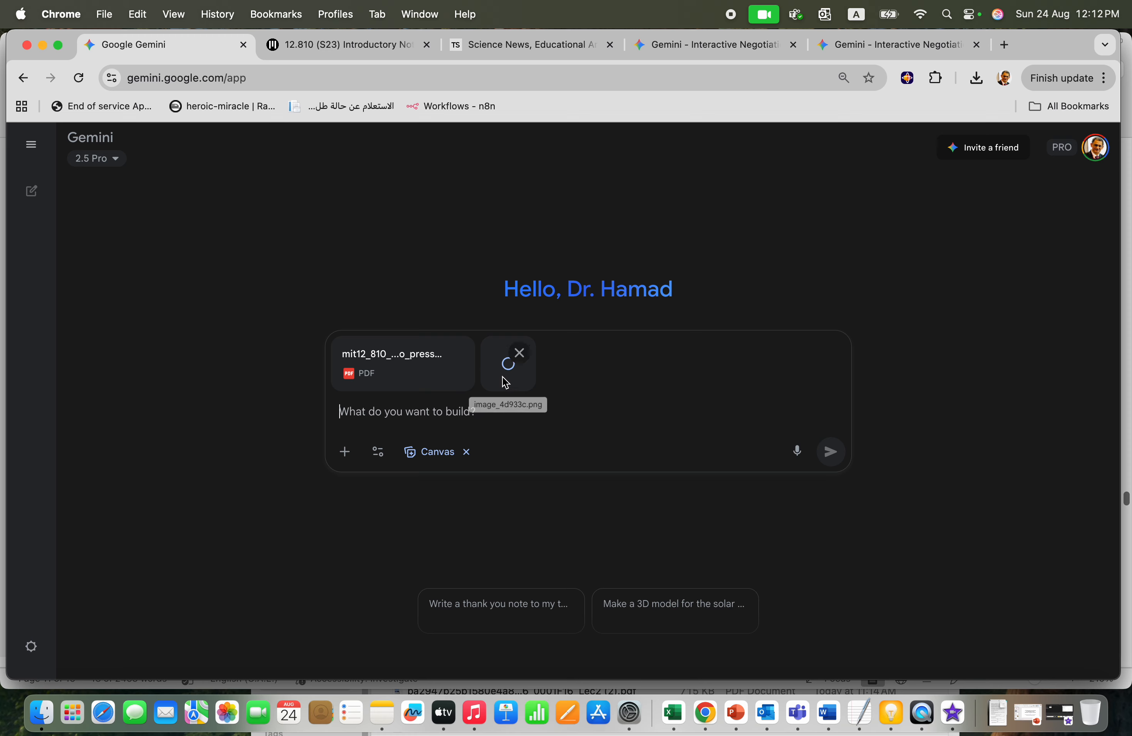
pyautogui.click(520, 358)
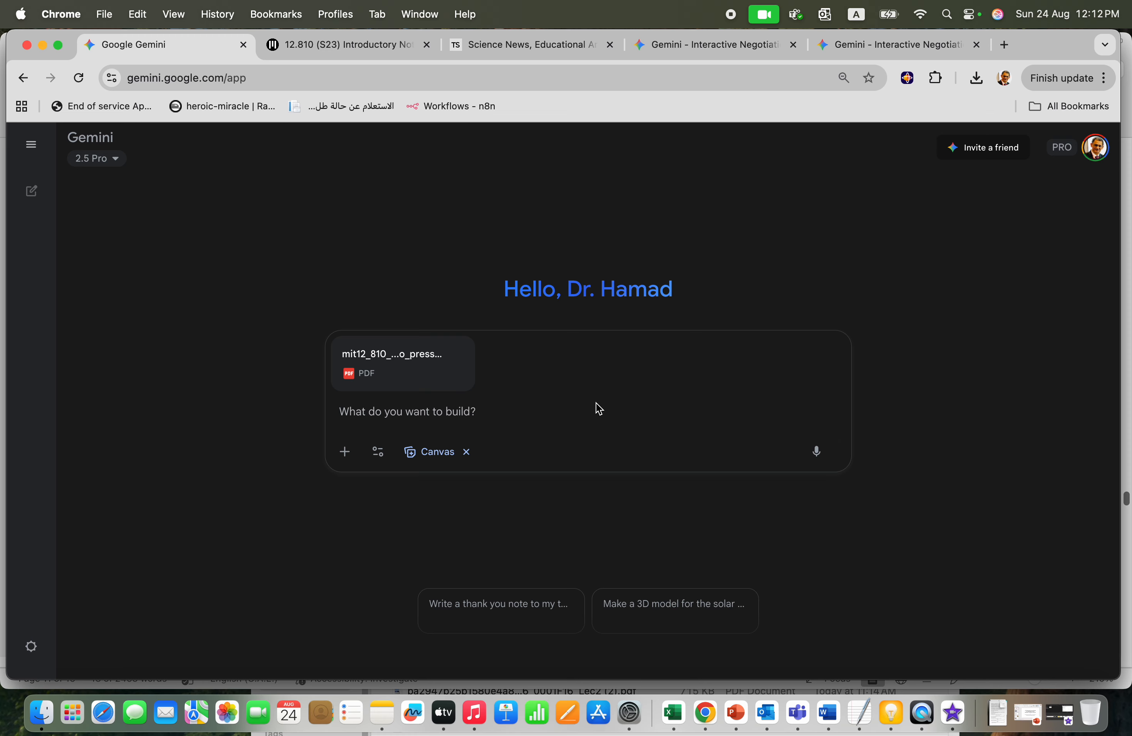
# Step: Paste the prompt "Create an interactive HTML5 simulation from the content to give students hands-on practice." as plain text into the Gemini chat and send it
pyautogui.click(859, 727)
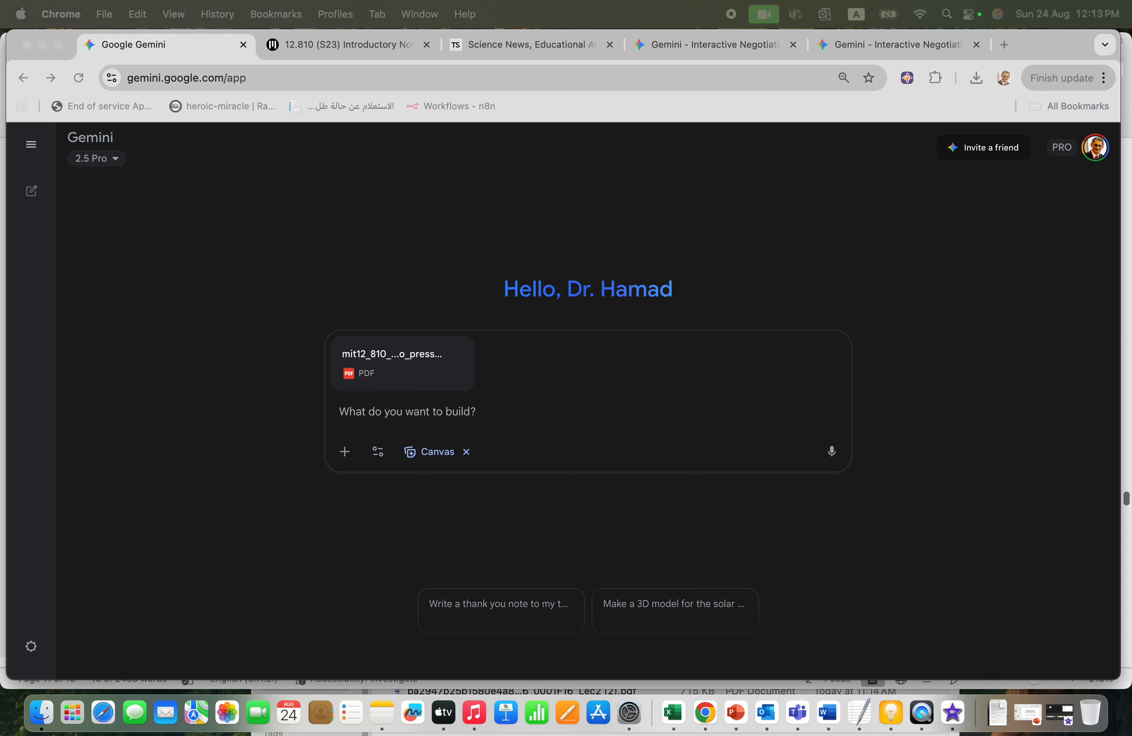
pyautogui.click(370, 415)
pyautogui.press('super+v')
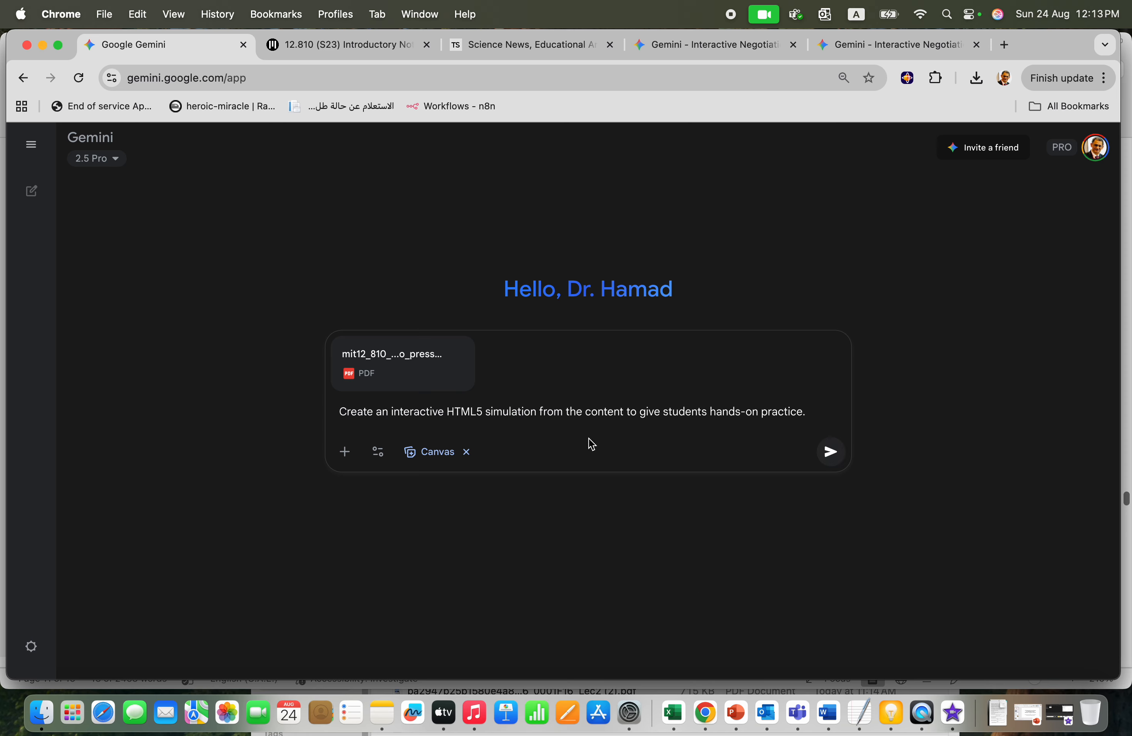
pyautogui.click(830, 451)
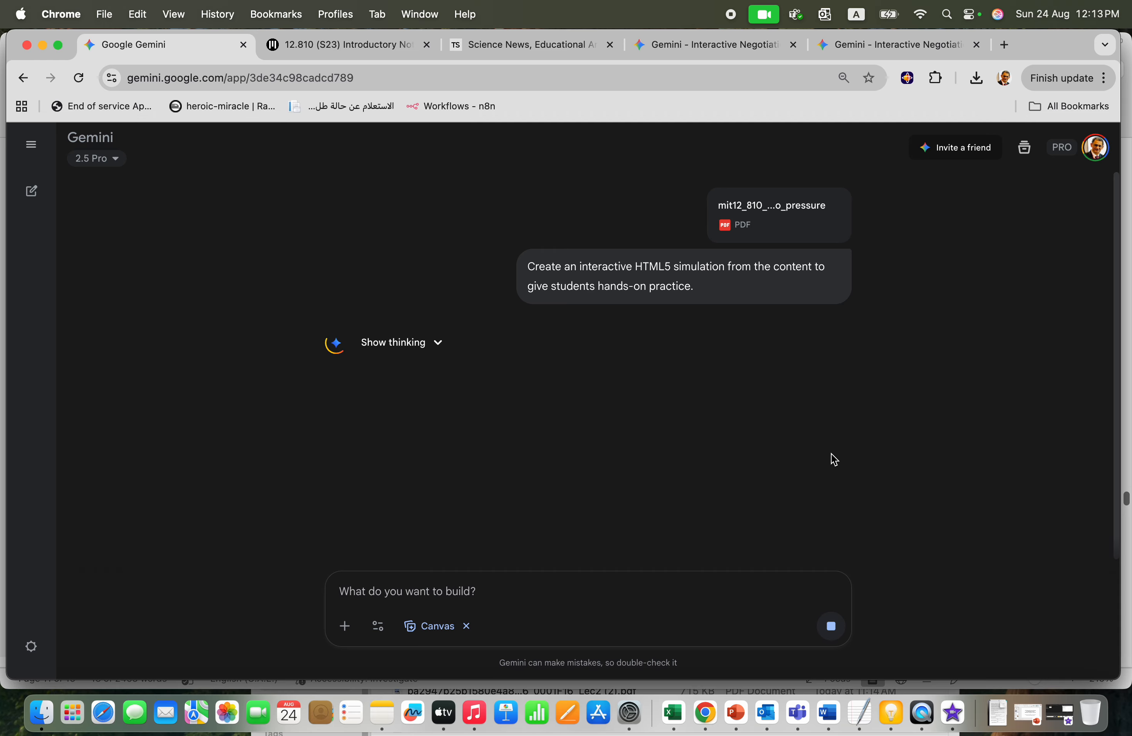
# Step: Open another Gemini chat at gemini.google.com/app in a new browser tab
pyautogui.click(1004, 44)
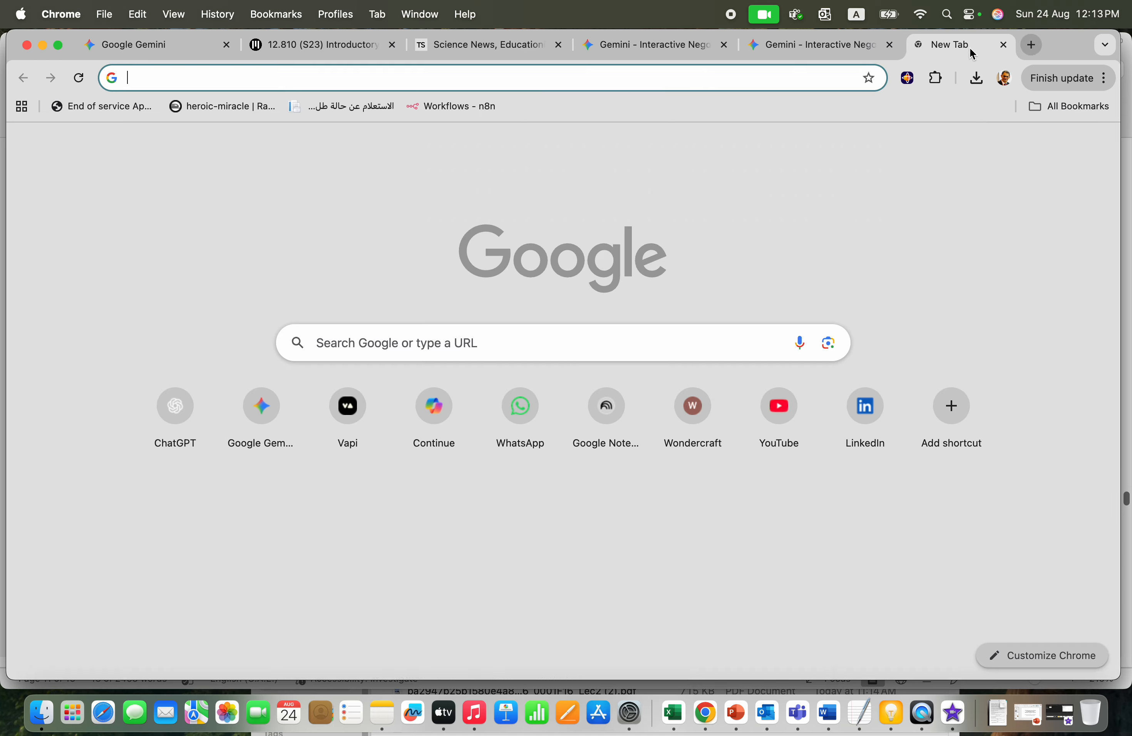
pyautogui.click(789, 77)
pyautogui.write('gemini.google.com/app')
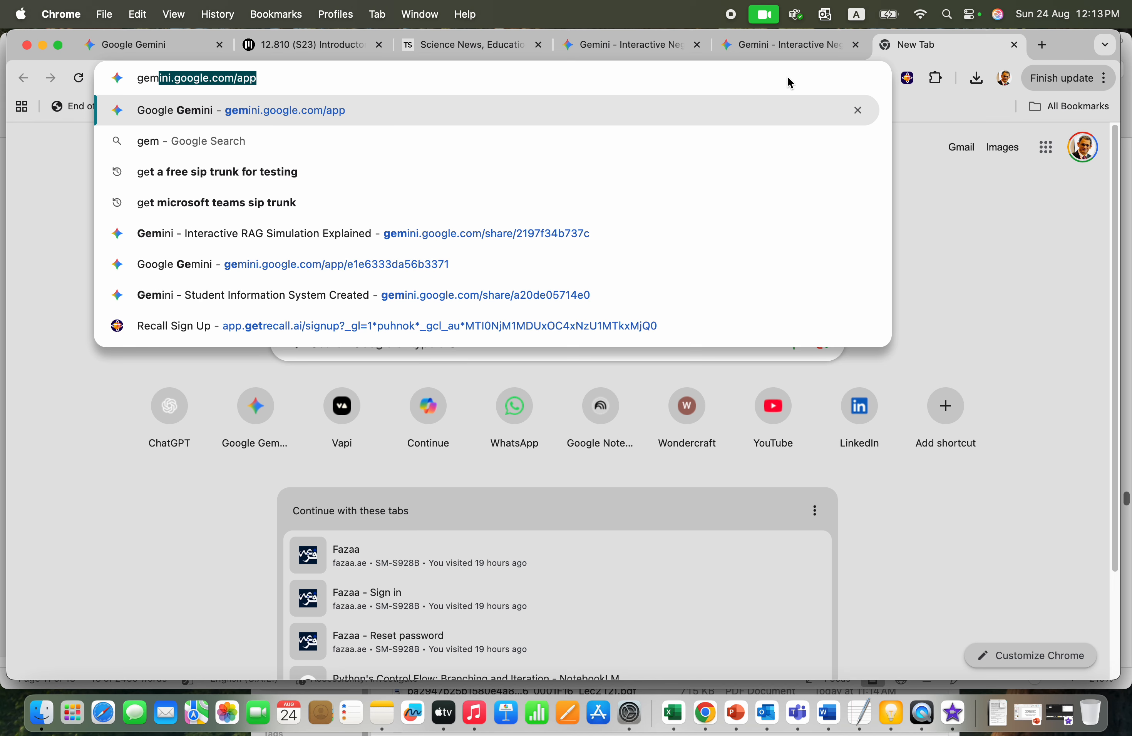
pyautogui.press('Return')
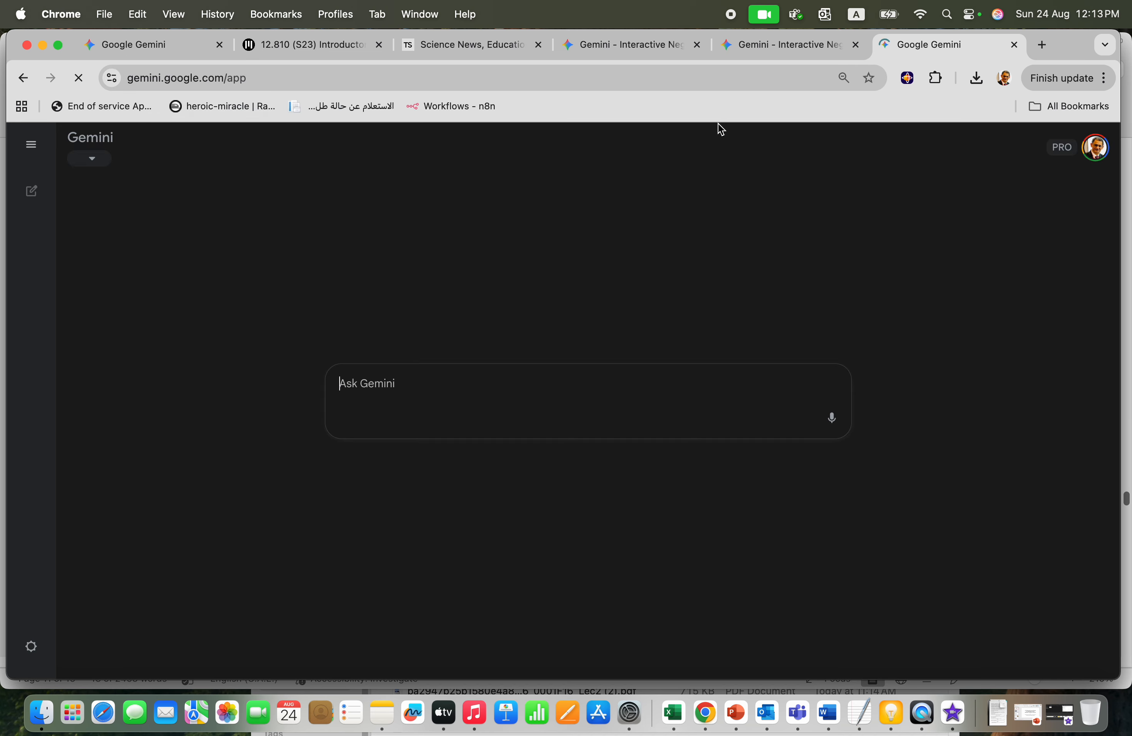
# Step: Switch to Finder and preview the MIT7_016F18PS1 and leadership development PDFs in the Downloads folder to check their content
pyautogui.click(42, 718)
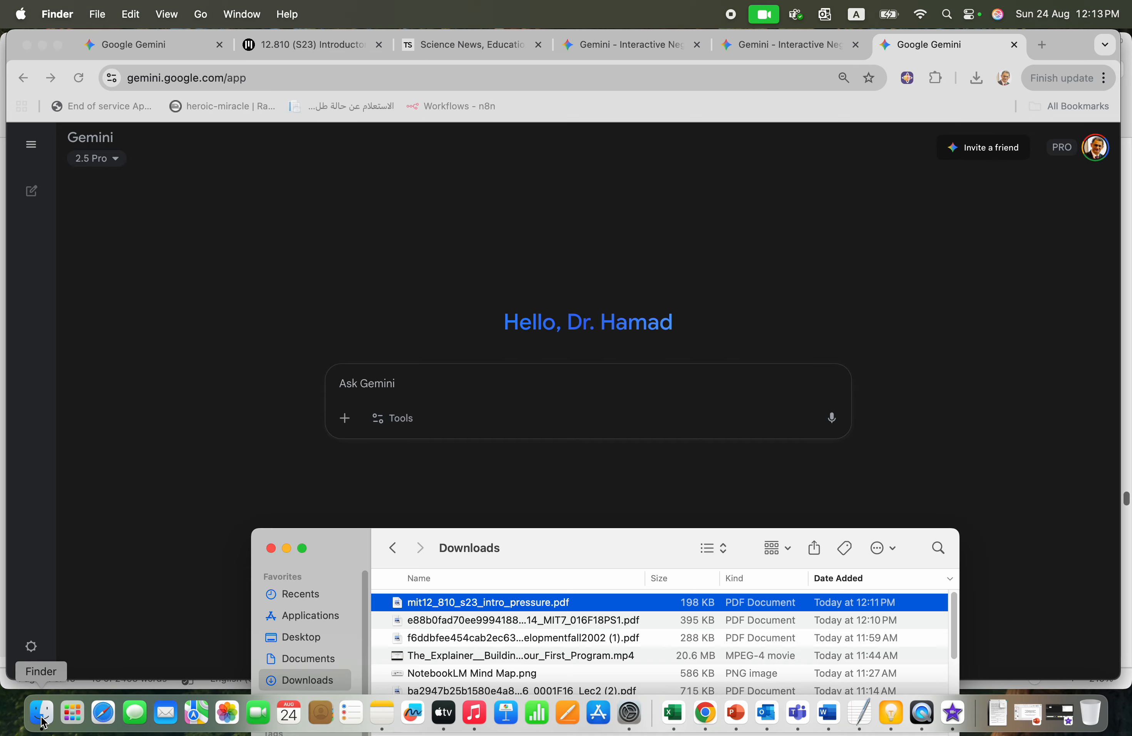
pyautogui.doubleClick(488, 620)
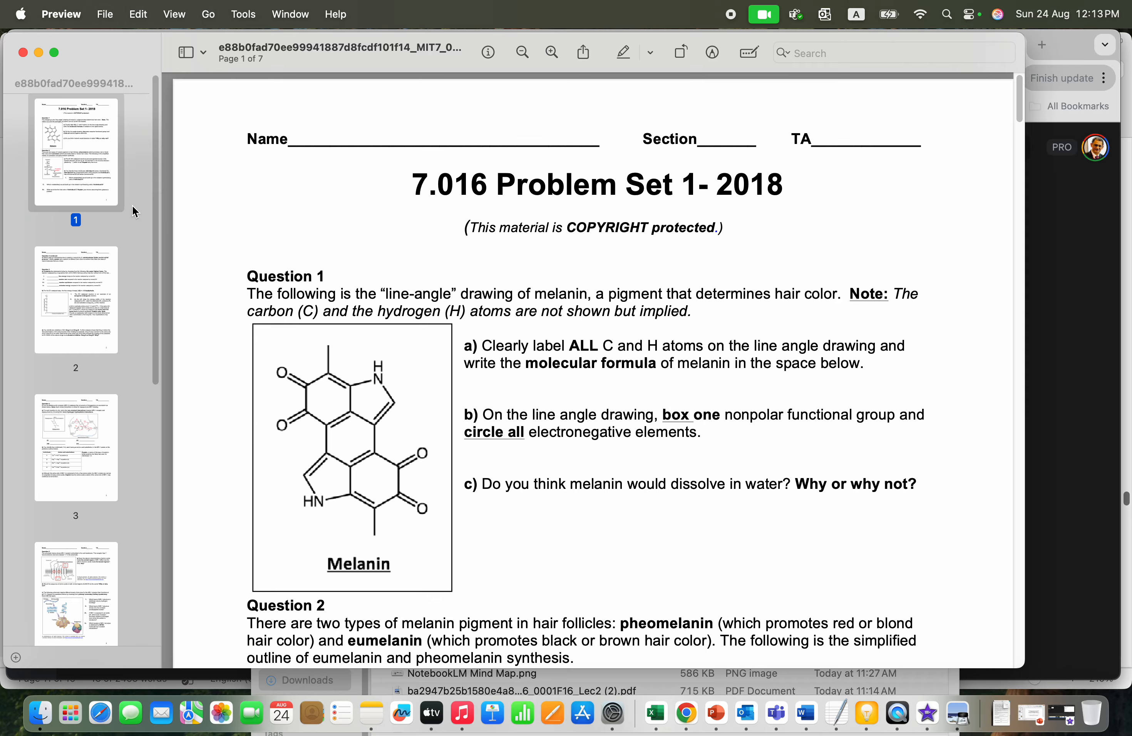
pyautogui.click(22, 52)
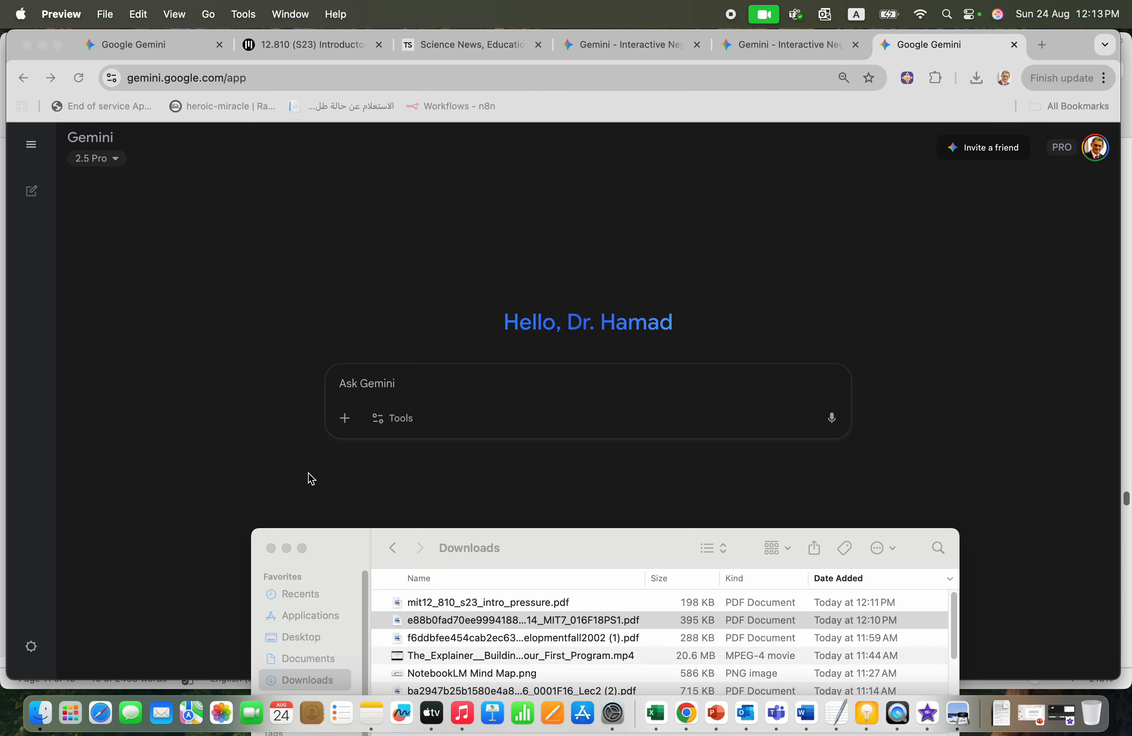
pyautogui.doubleClick(460, 640)
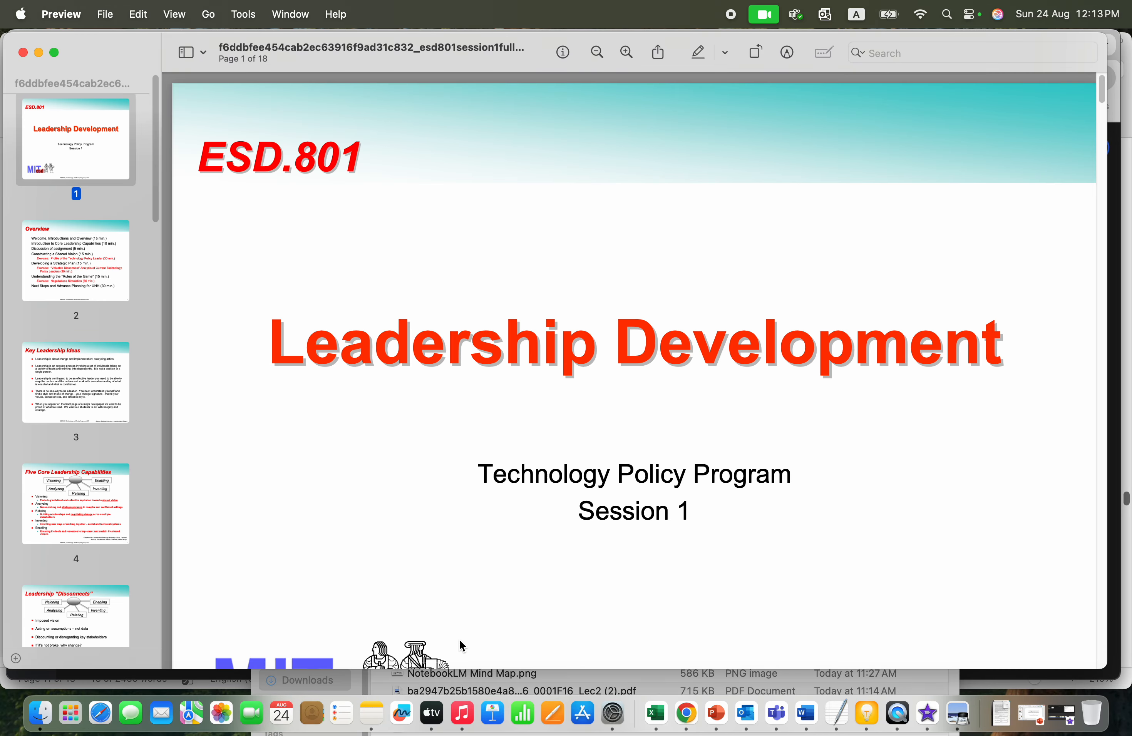
pyautogui.click(23, 52)
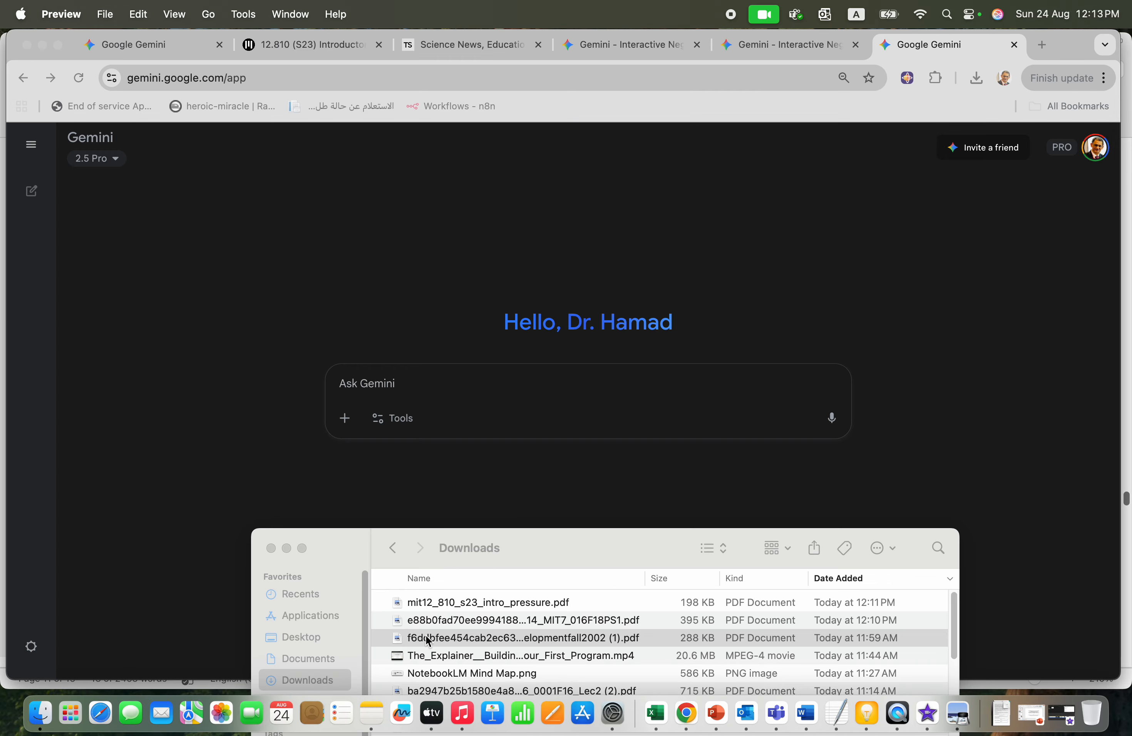
# Step: Attach the leadership development PDF from the Downloads folder to the new Gemini chat and turn on the Canvas tool
pyautogui.moveTo(428, 641); pyautogui.dragTo(402, 396)
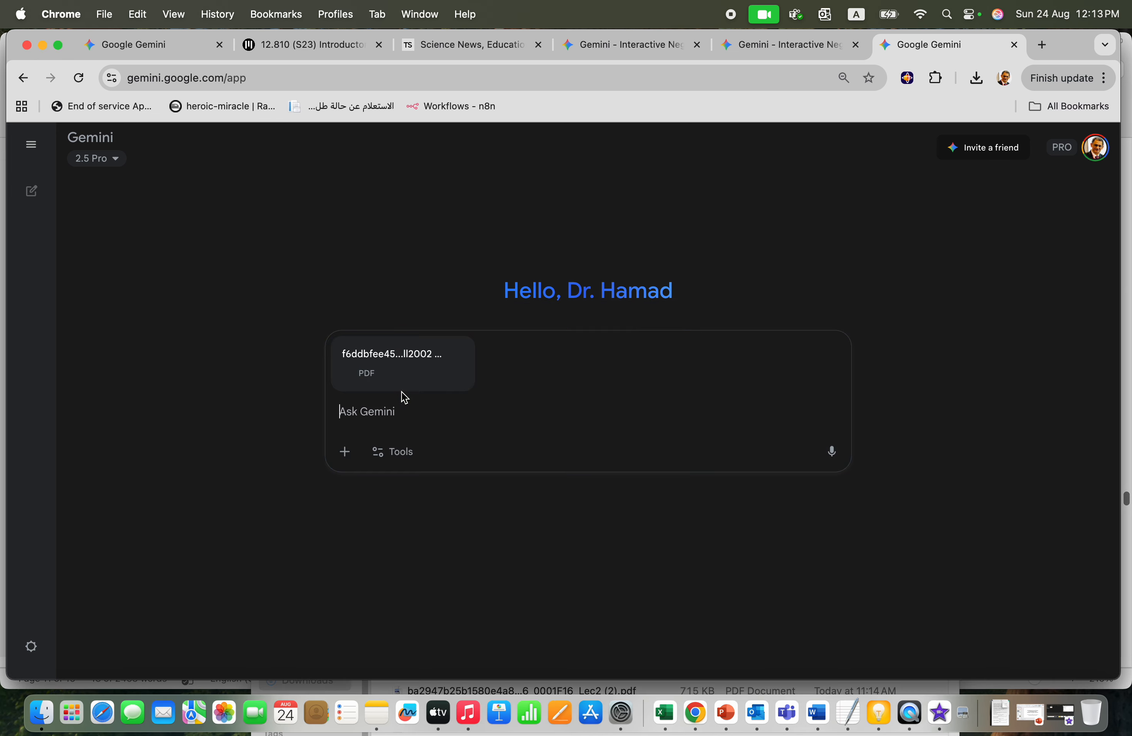
pyautogui.click(397, 450)
pyautogui.click(420, 543)
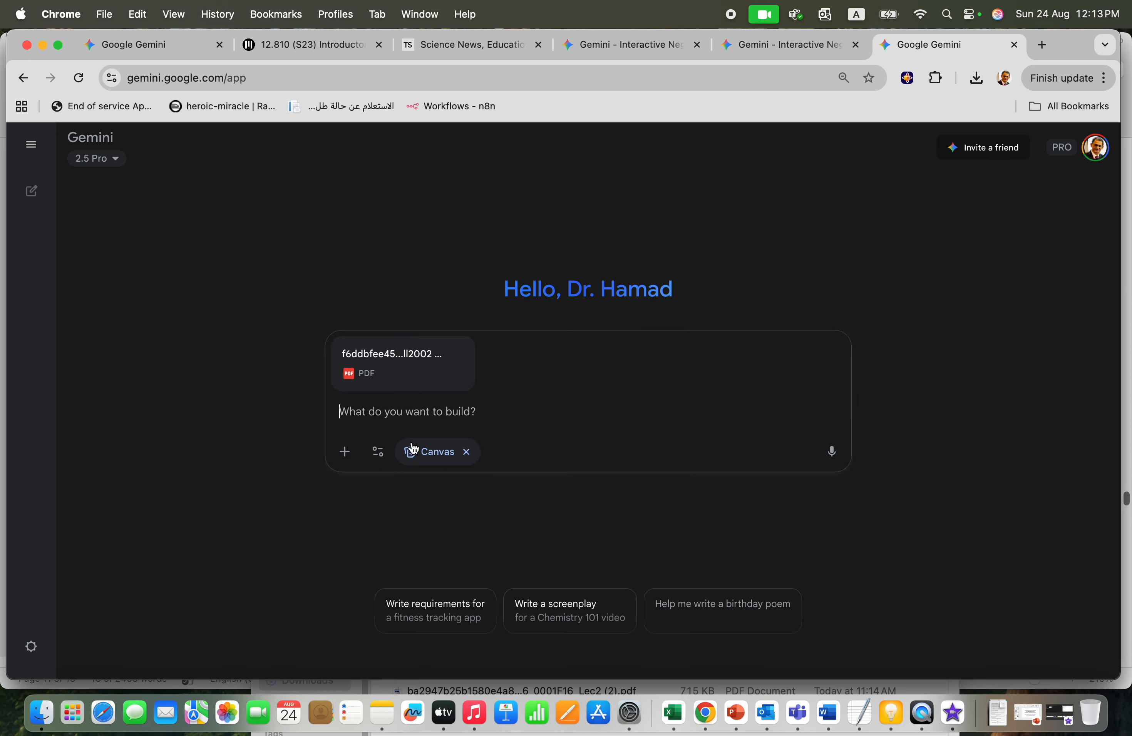
pyautogui.press('super+v')
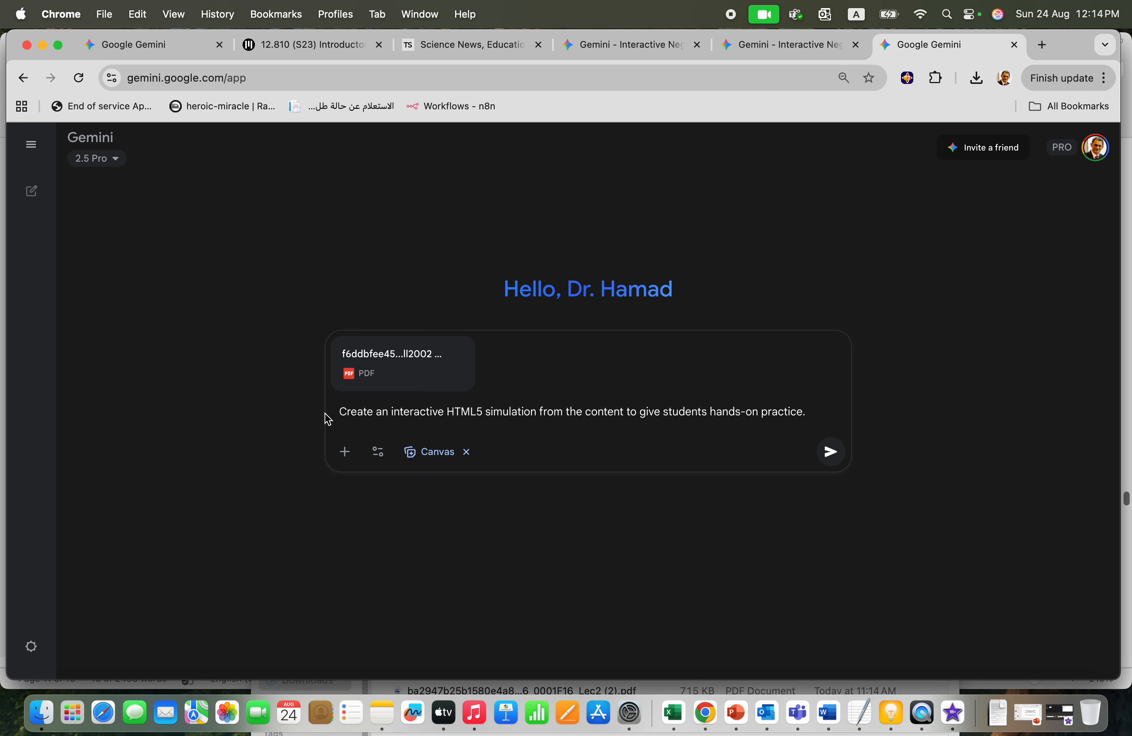
pyautogui.moveTo(341, 412); pyautogui.dragTo(854, 420)
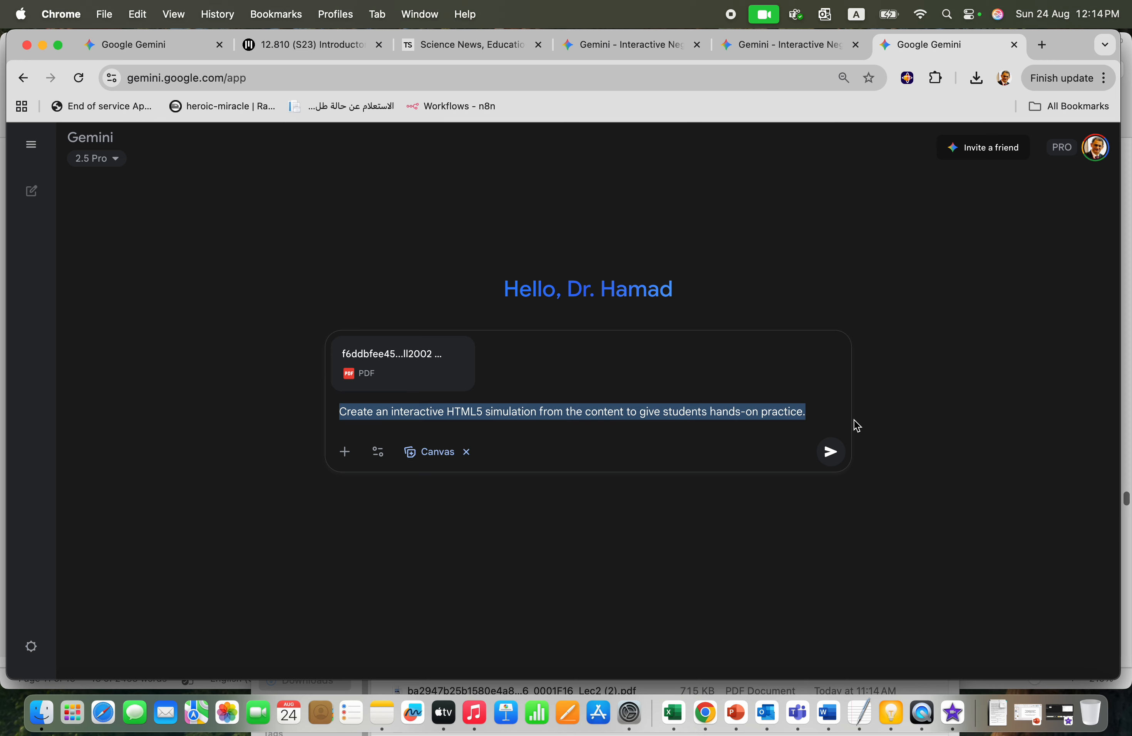
pyautogui.press('super+x')
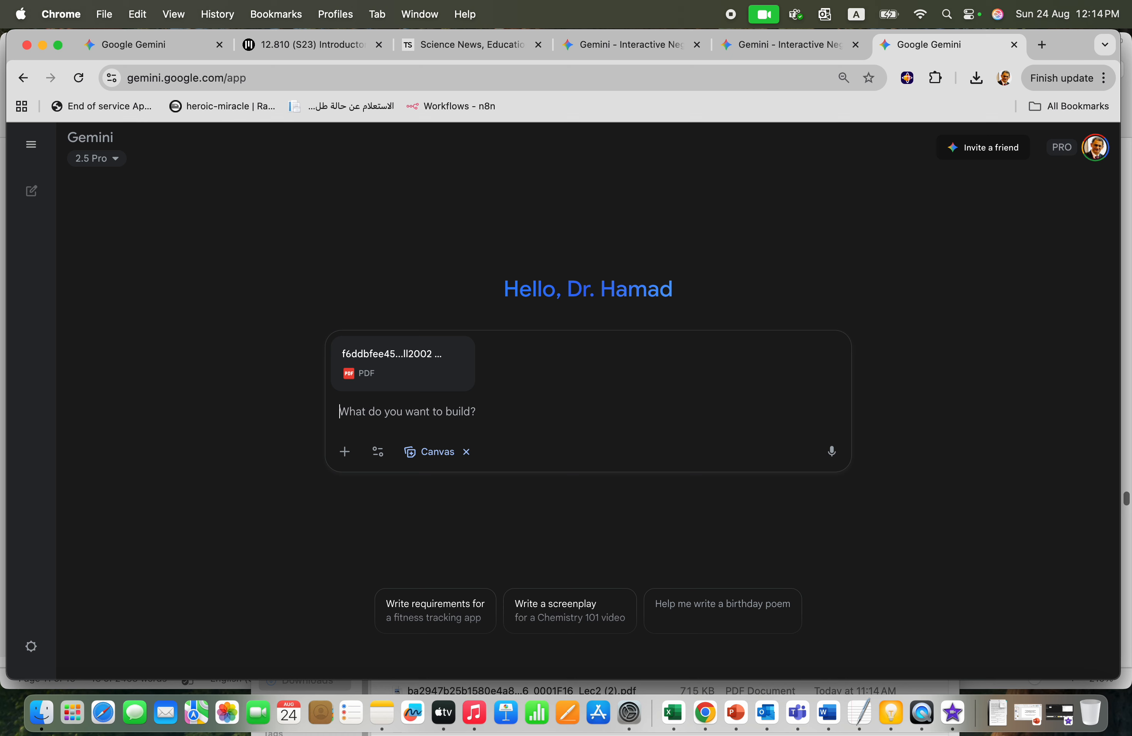
# Step: Switch to Word, copy the HTML5 PowerPoint-style slide deck prompt from section 4.2 of the course design guide, and return to Chrome
pyautogui.click(831, 723)
pyautogui.scroll(-10, 645, 531)
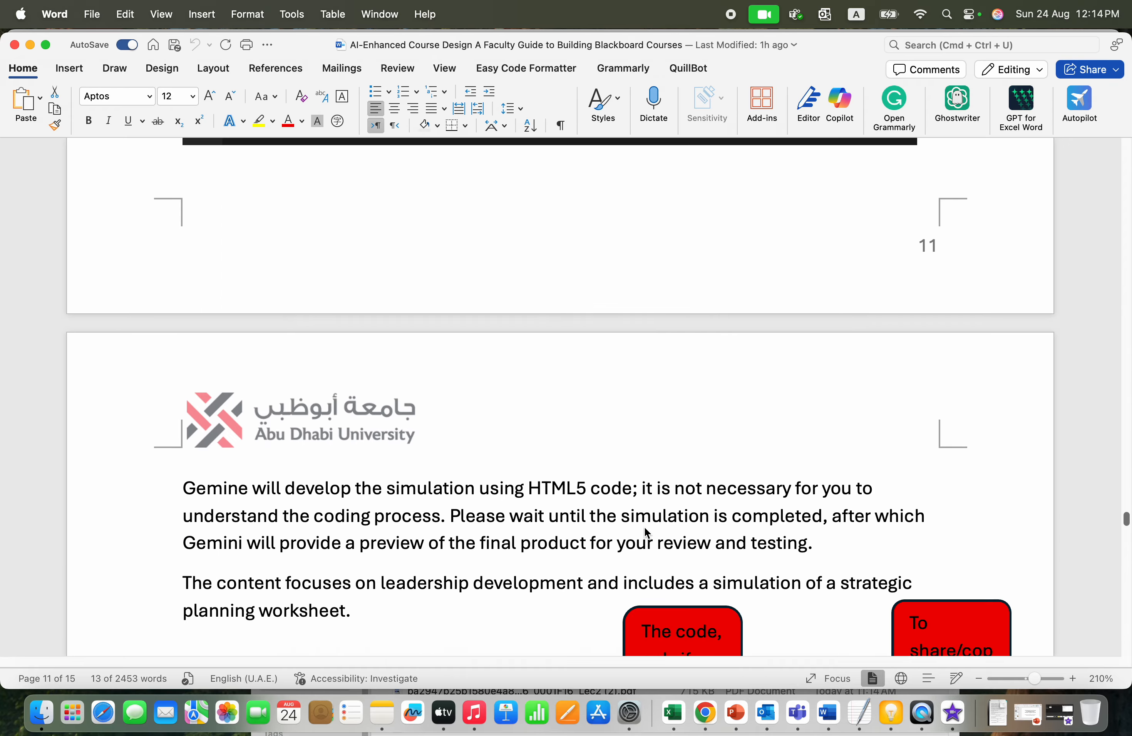
pyautogui.scroll(-4, 645, 530)
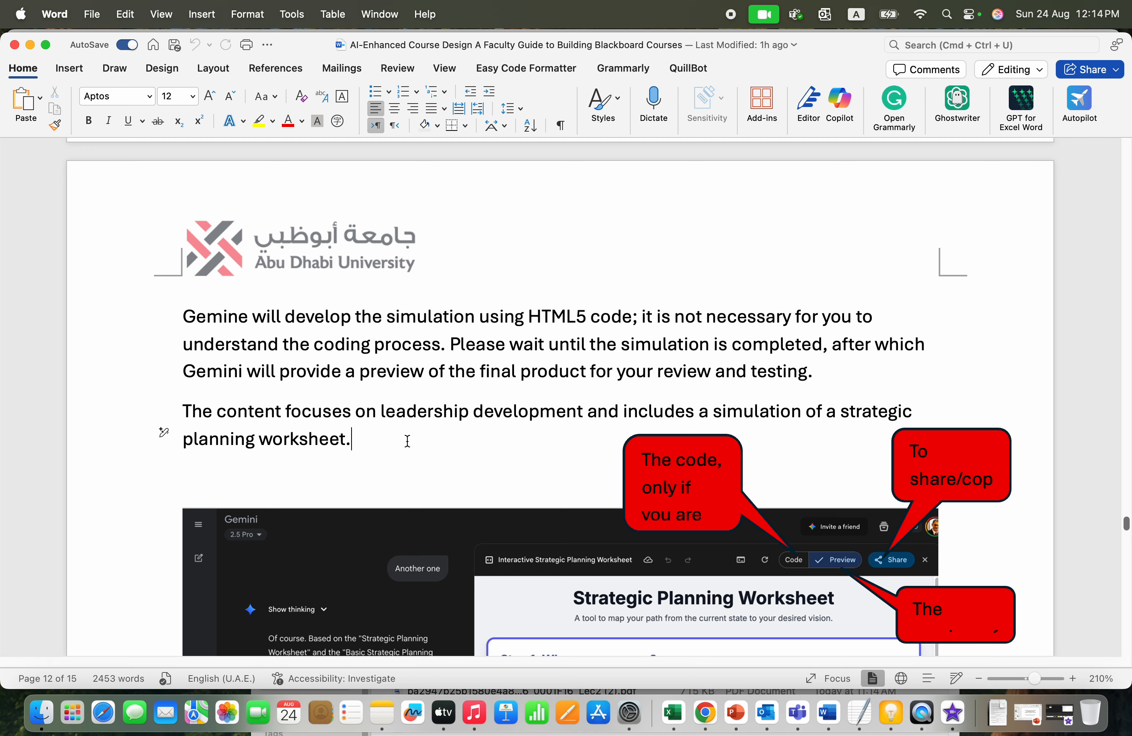
pyautogui.scroll(-15, 408, 441)
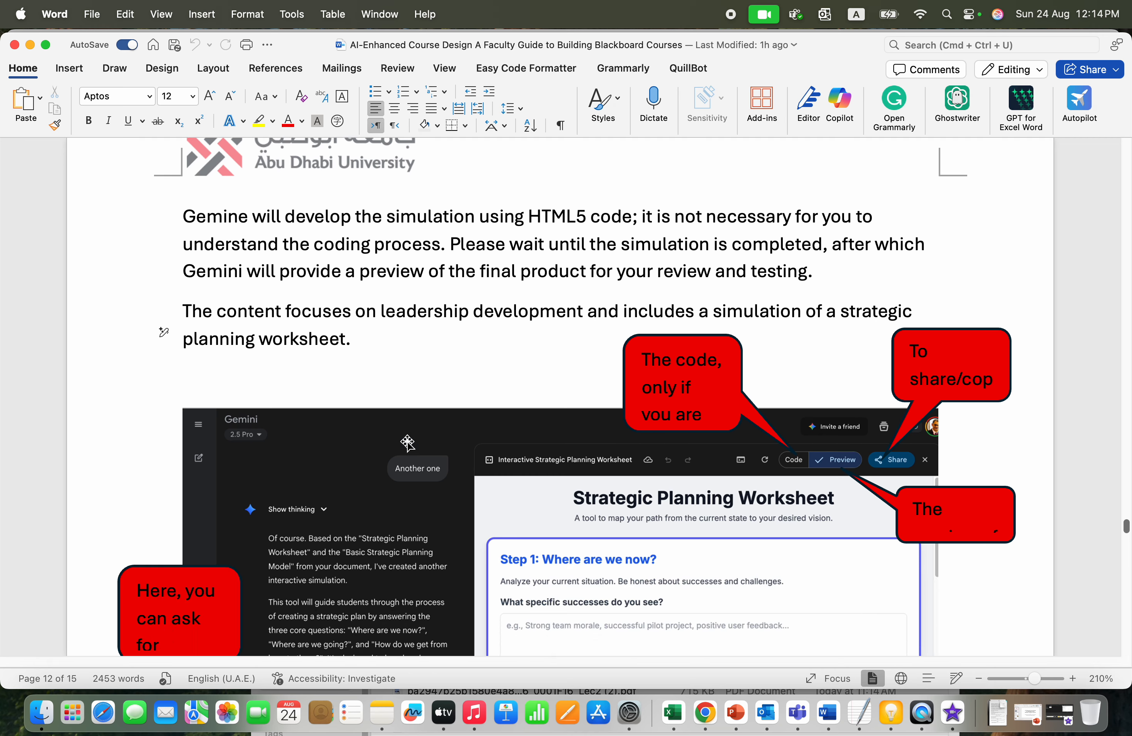
pyautogui.scroll(15, 408, 441)
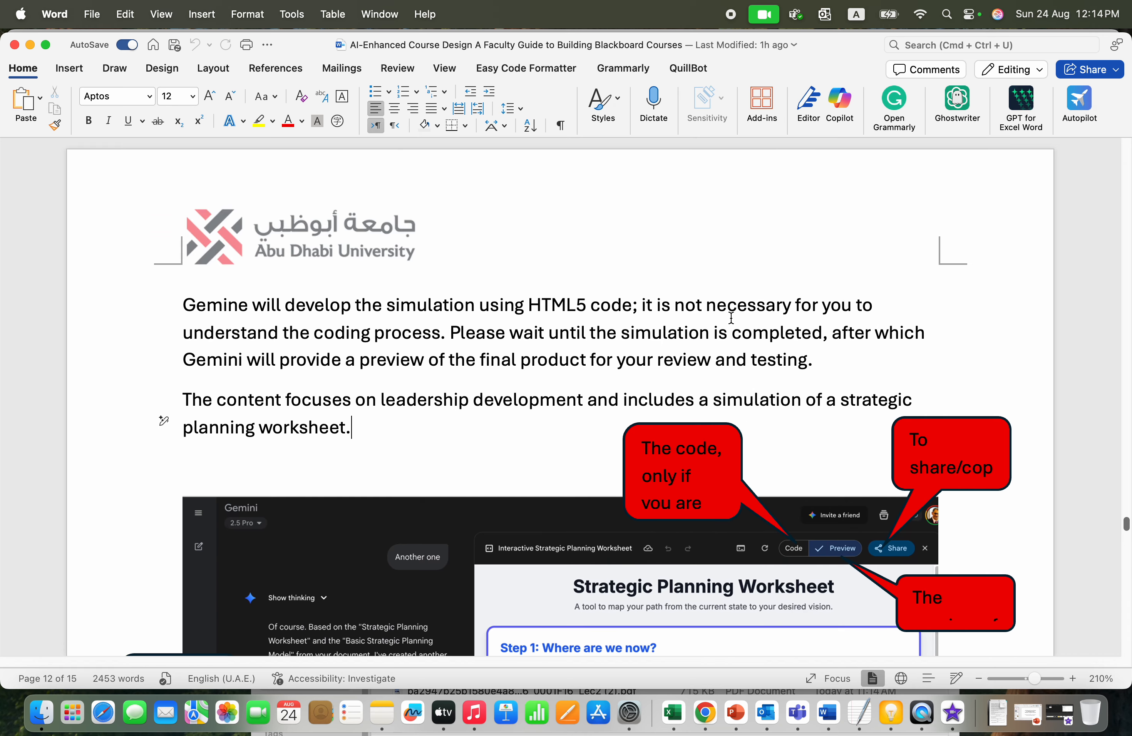
pyautogui.scroll(8, 698, 337)
pyautogui.scroll(-6, 699, 337)
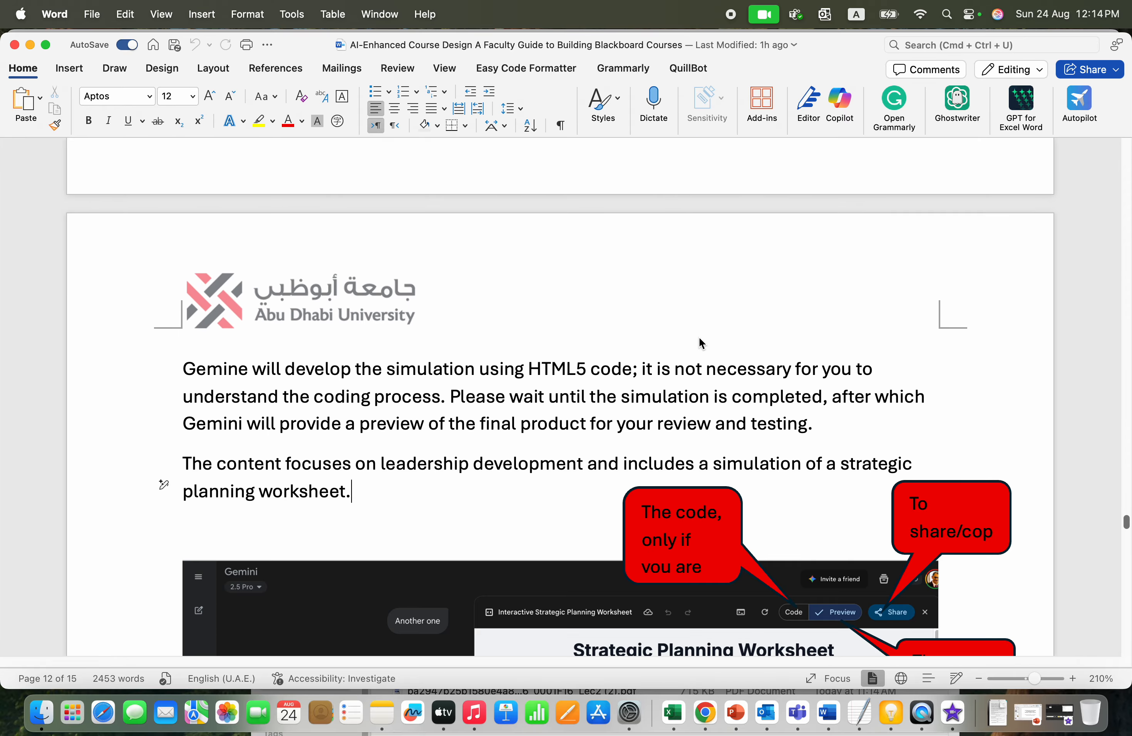
pyautogui.scroll(-10, 699, 337)
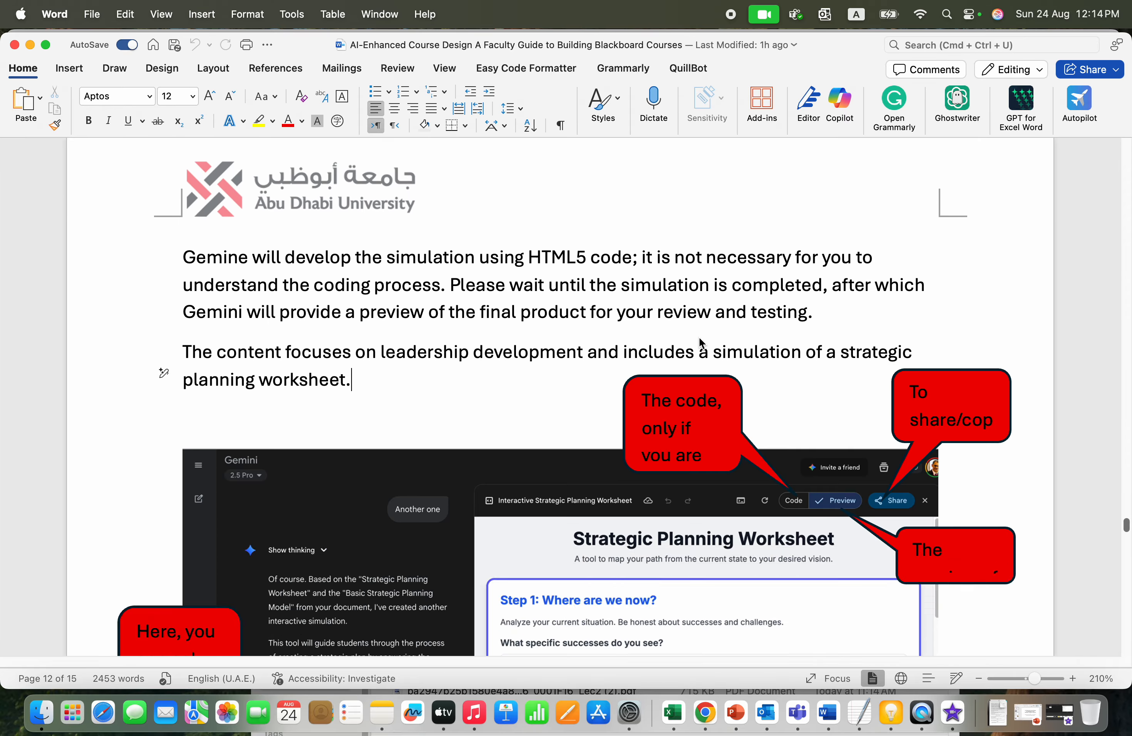
pyautogui.scroll(-5, 699, 339)
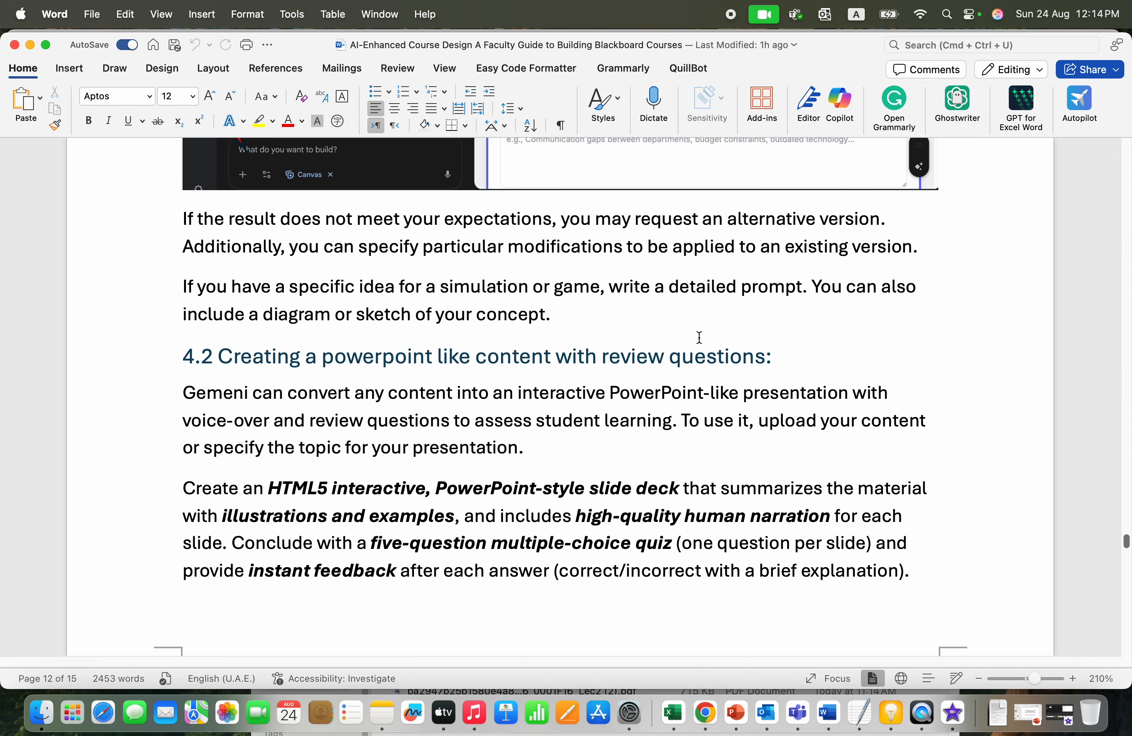
pyautogui.scroll(-3, 362, 493)
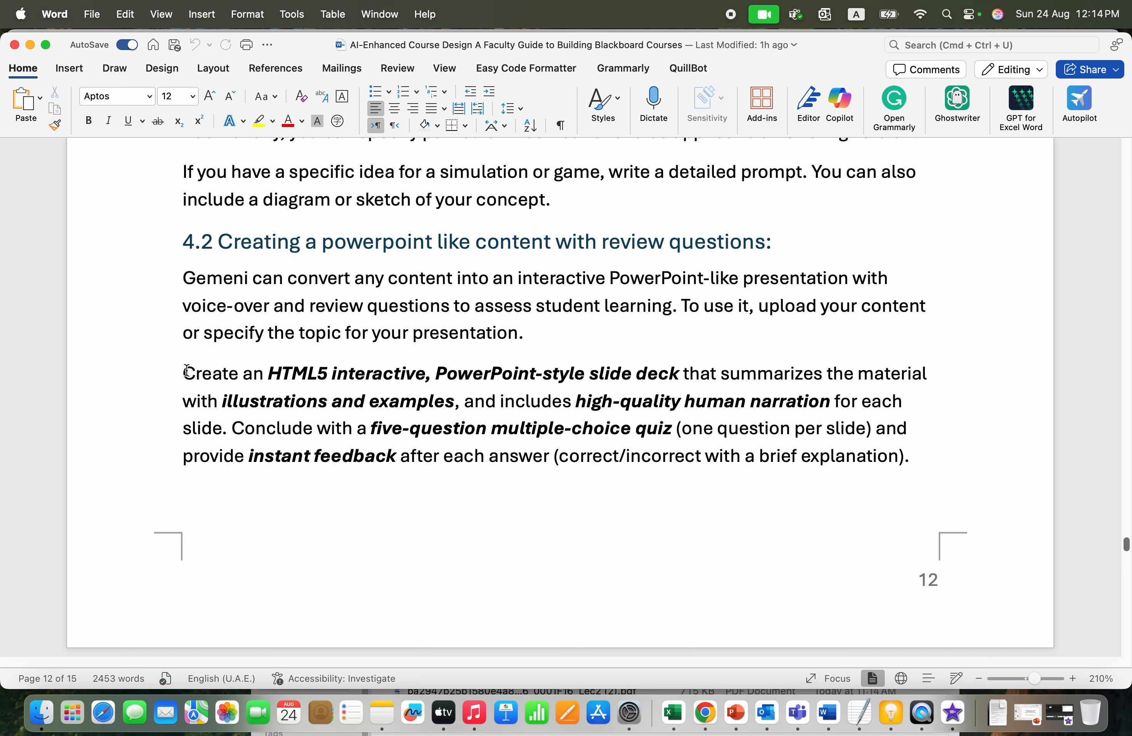
pyautogui.moveTo(184, 371); pyautogui.dragTo(921, 458)
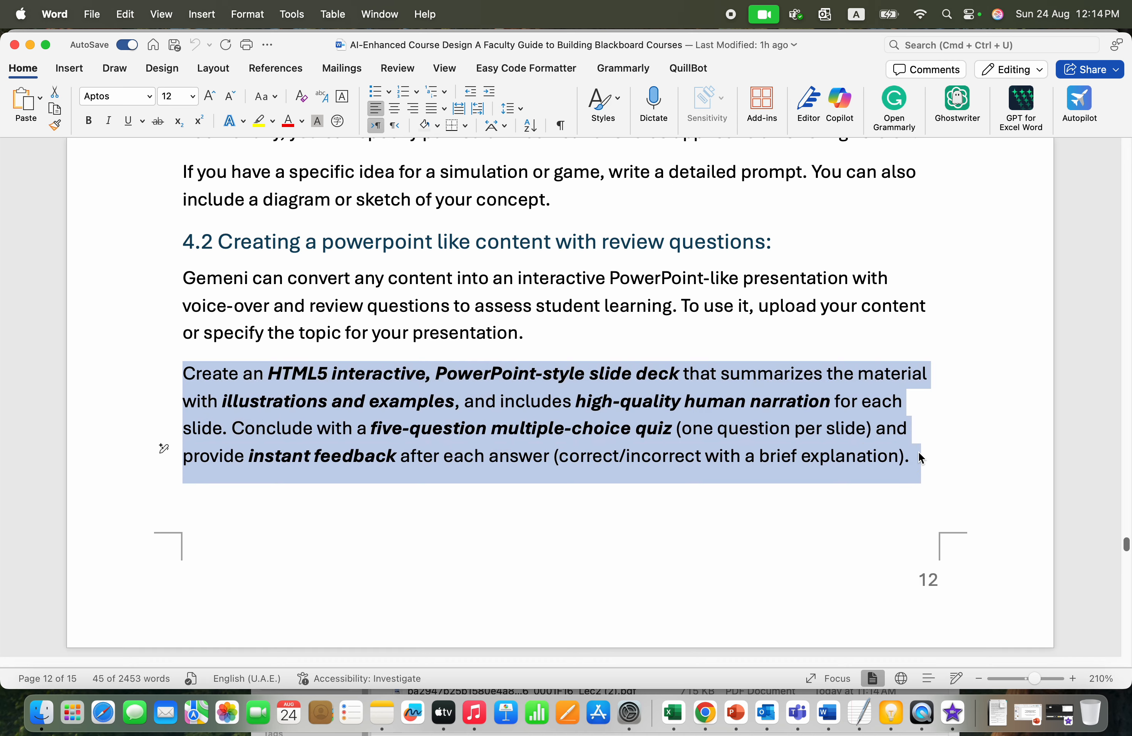
pyautogui.click(705, 714)
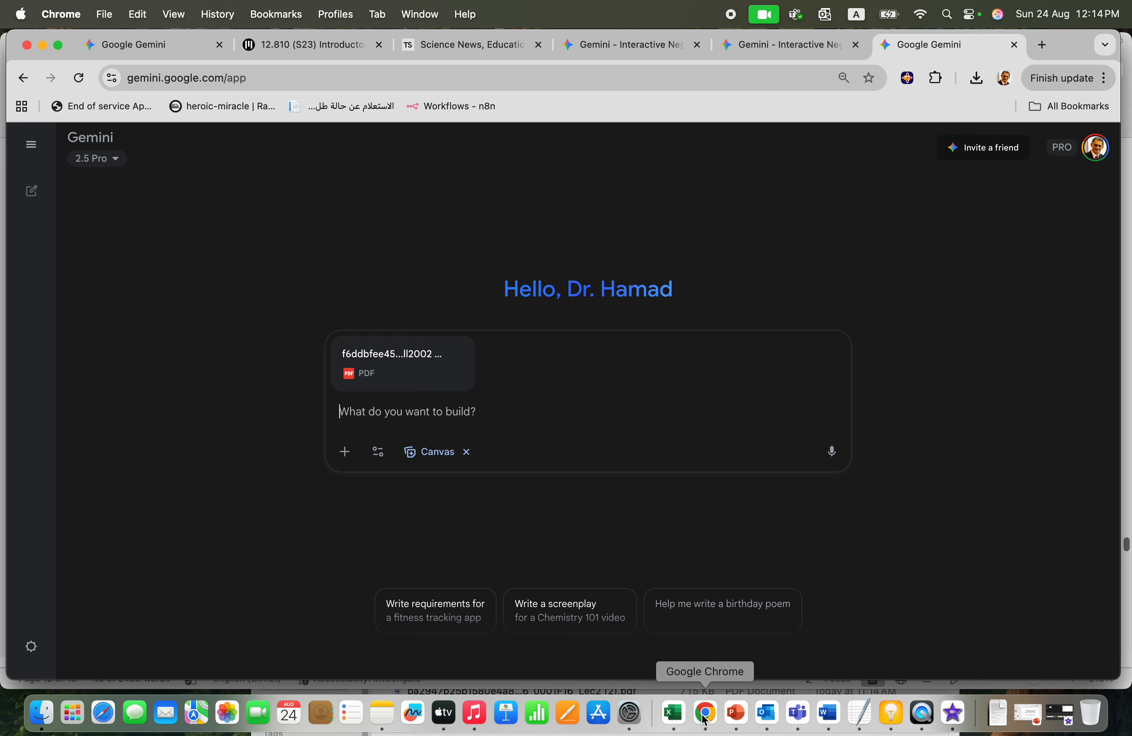
pyautogui.click(398, 414)
pyautogui.press('super+v')
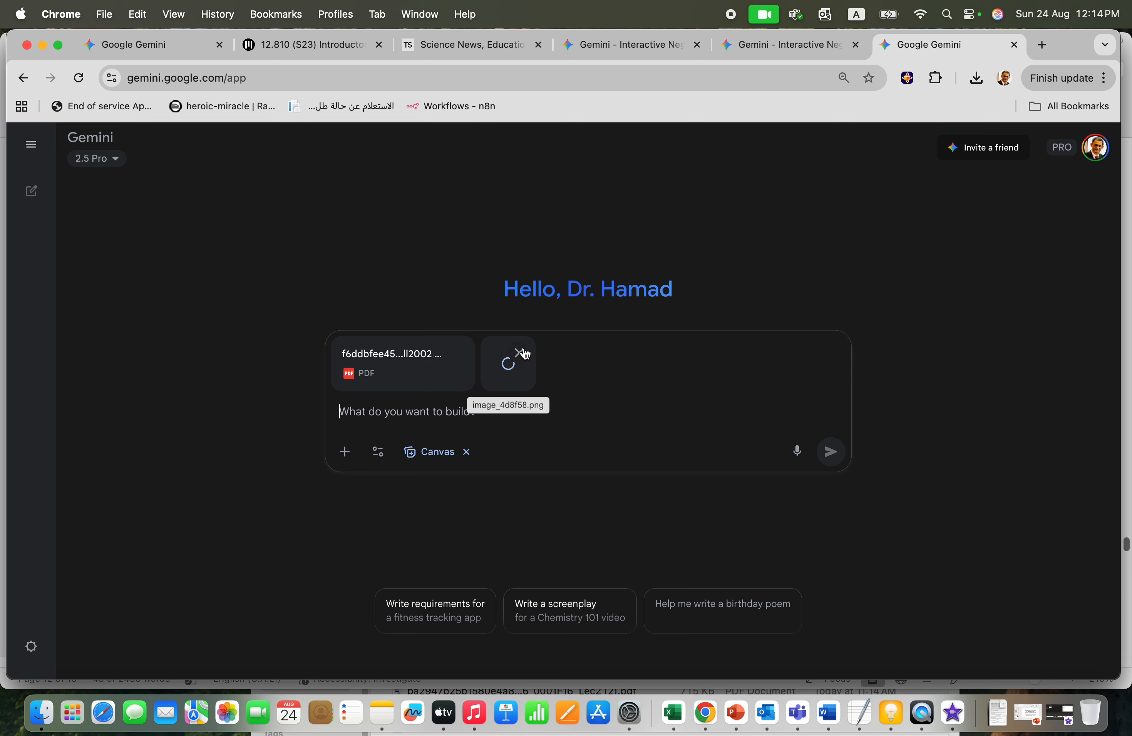
pyautogui.click(522, 354)
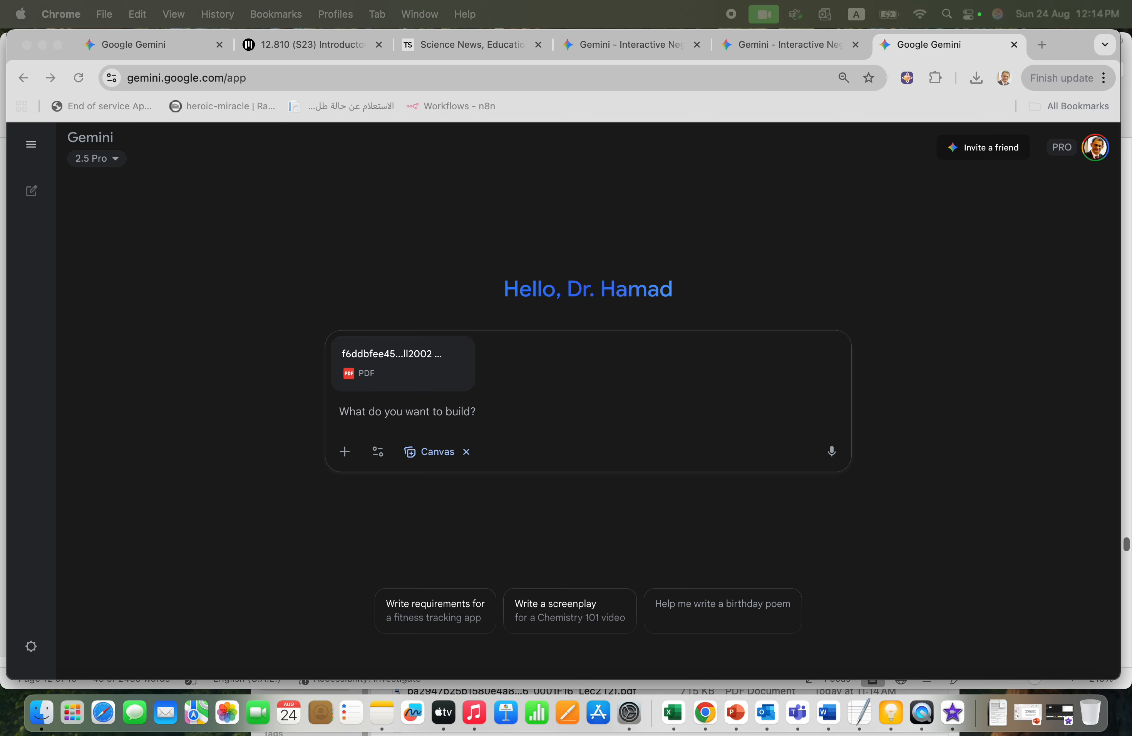
# Step: Paste the PowerPoint-style slide deck prompt with narration and a five-question quiz as text into the Gemini chat and send it
pyautogui.click(375, 413)
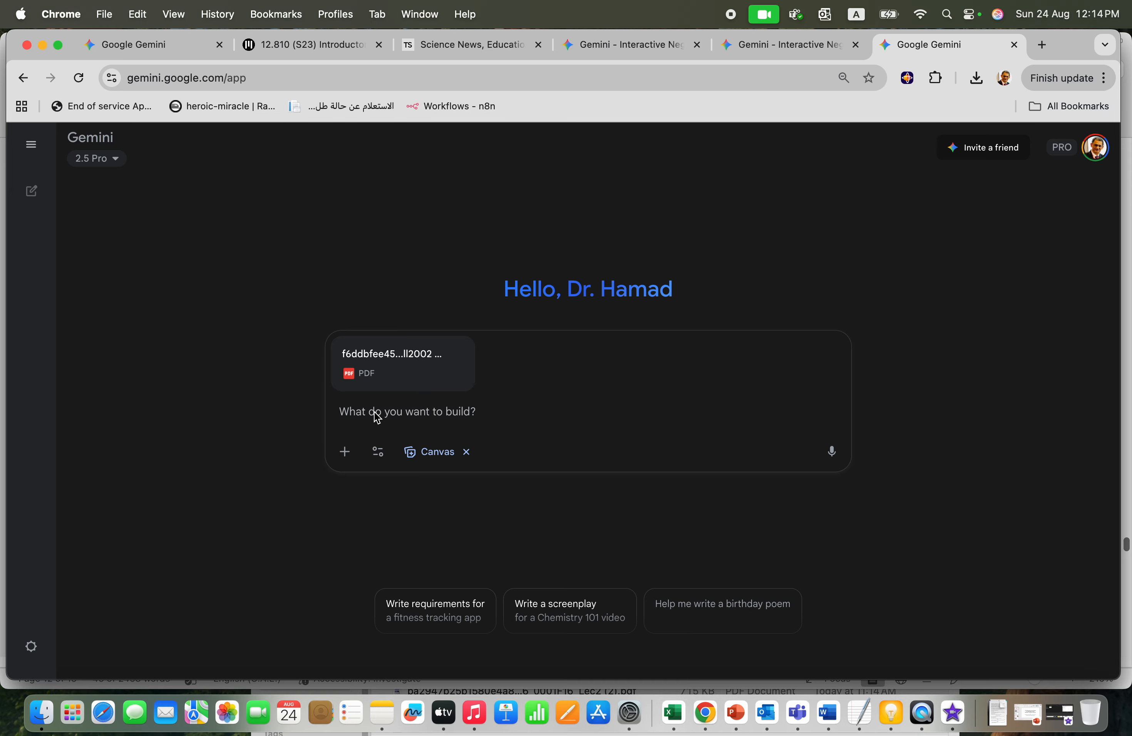
pyautogui.press('super+v')
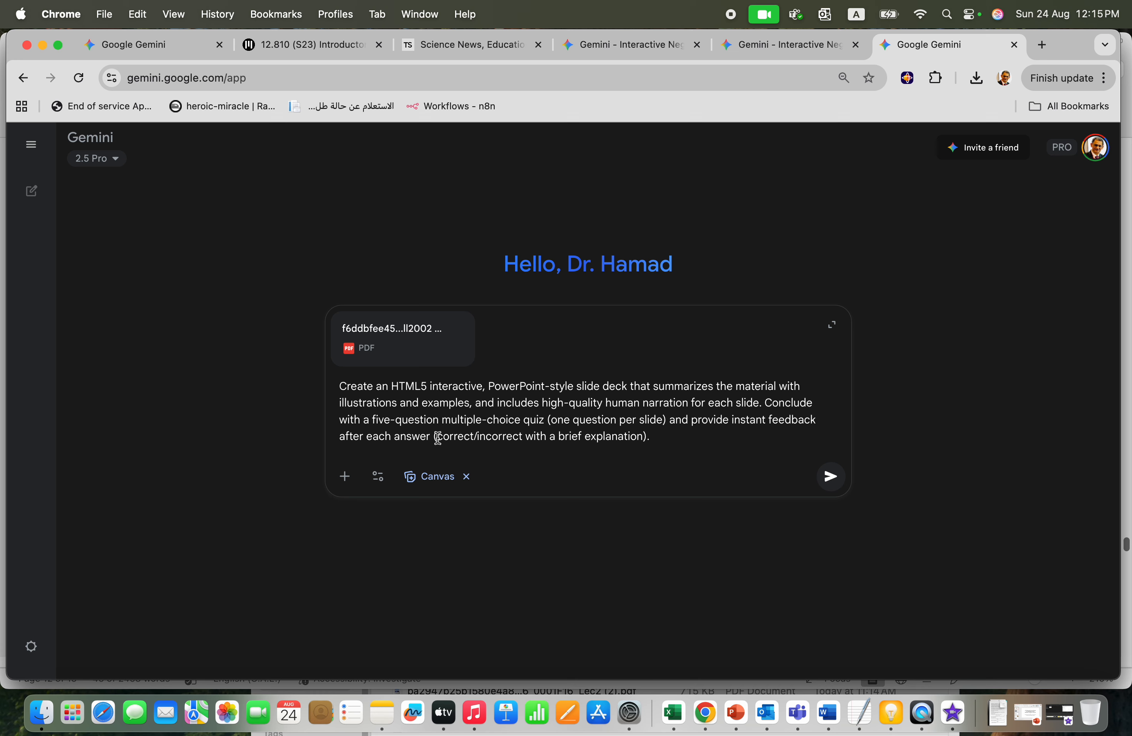
pyautogui.click(830, 476)
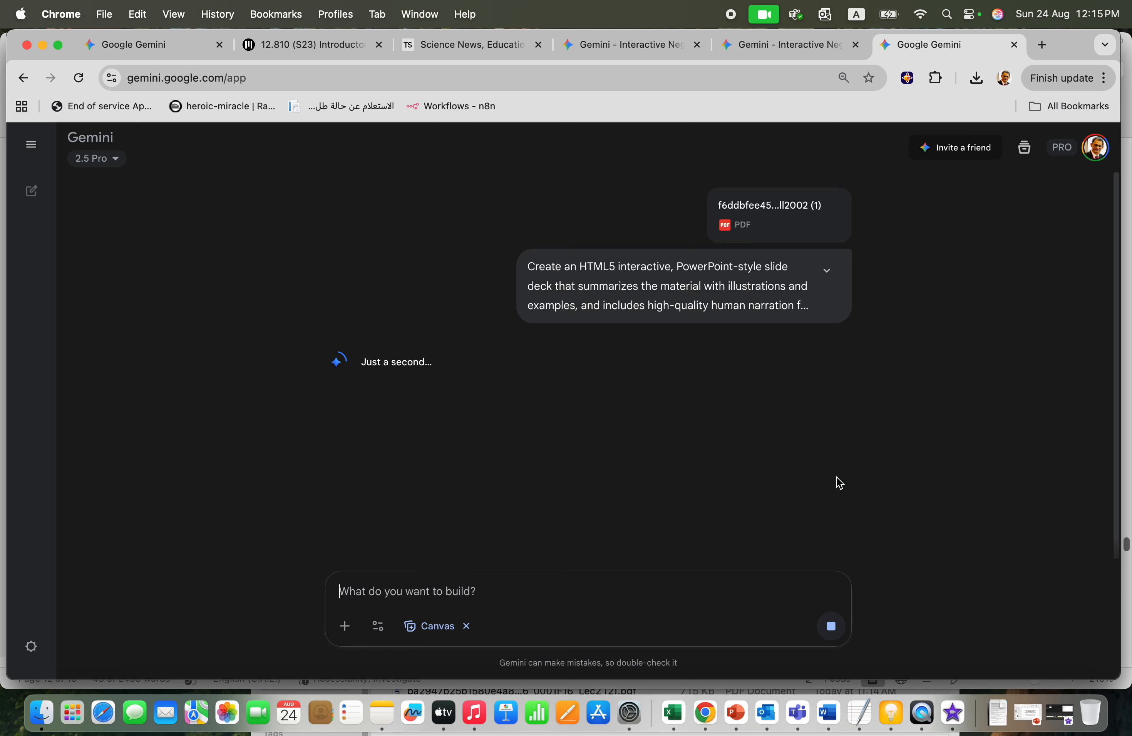
# Step: Return to the atmospheric pressure chat's tab and review the controls and explanation of the generated simulation
pyautogui.click(764, 54)
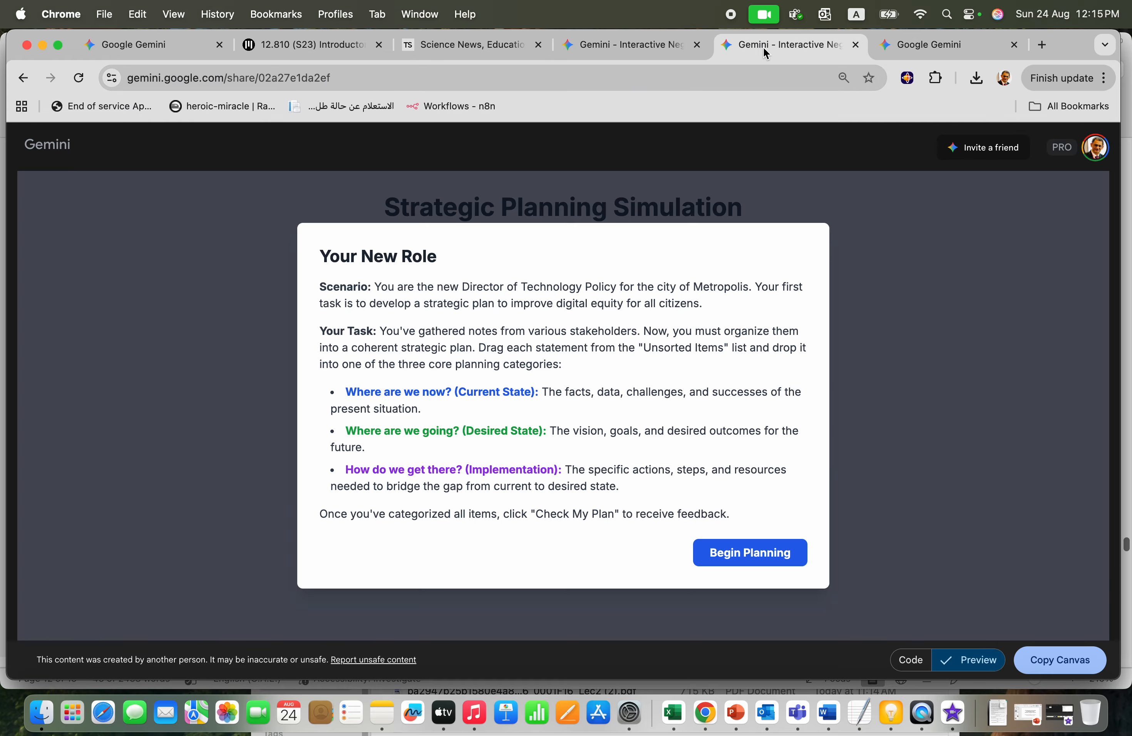
pyautogui.click(634, 49)
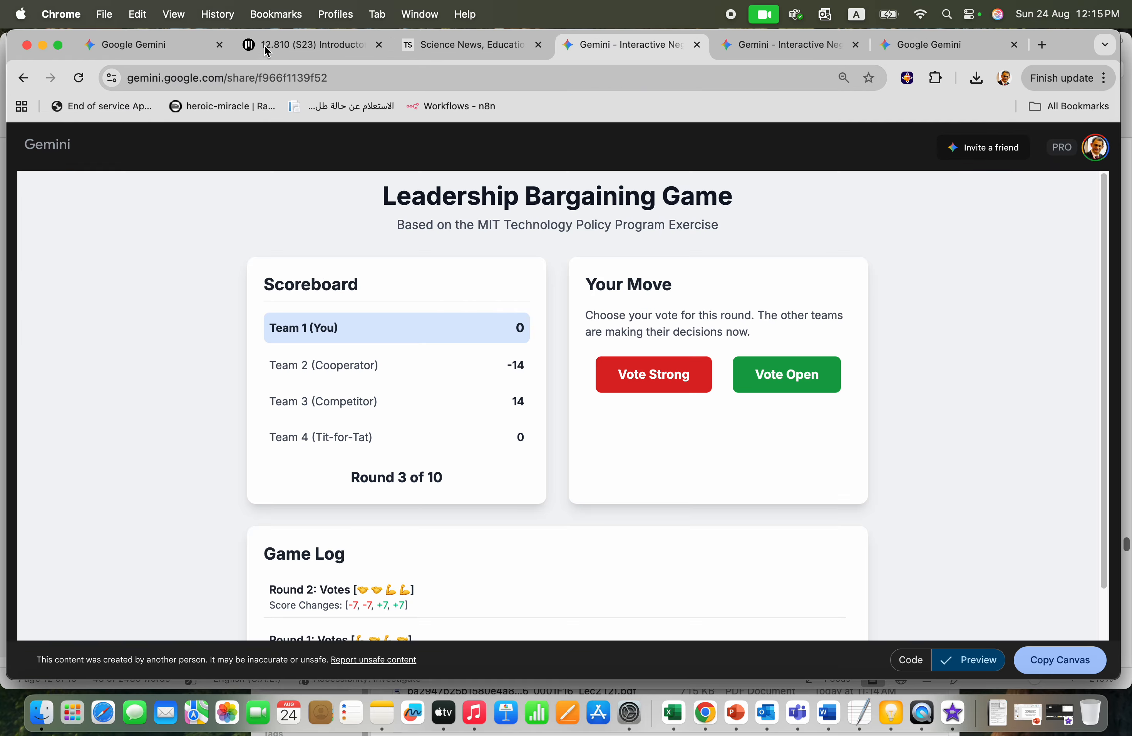
pyautogui.click(182, 45)
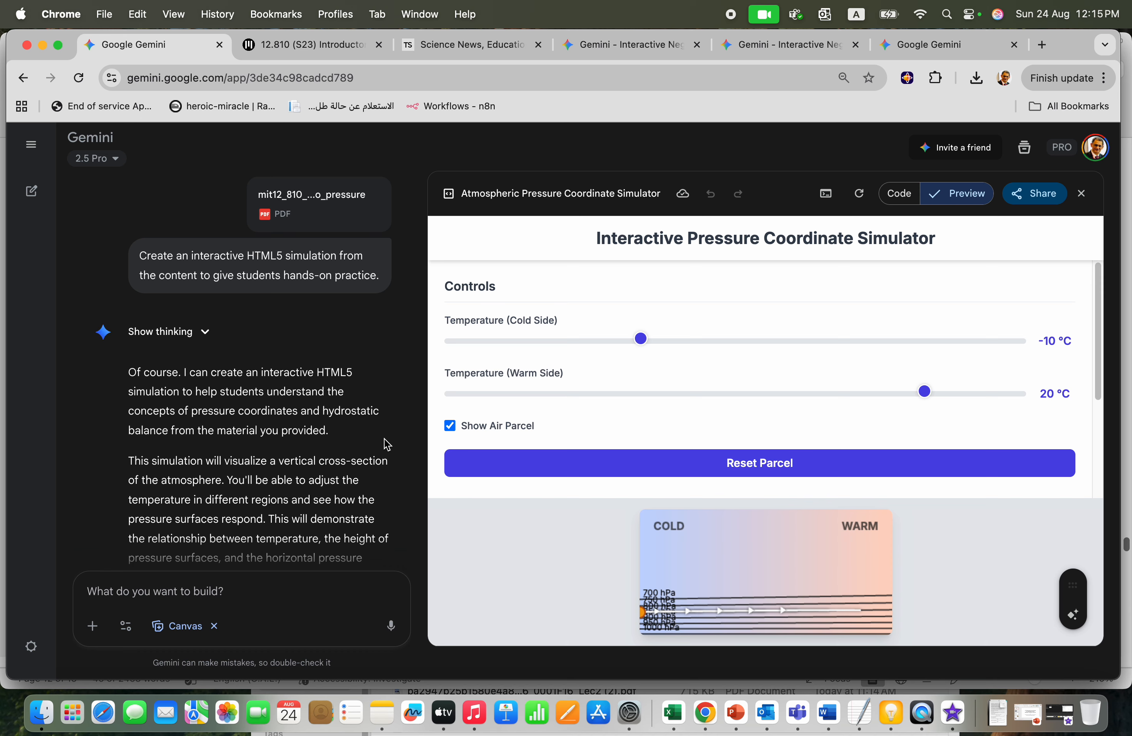
pyautogui.scroll(-3, 499, 486)
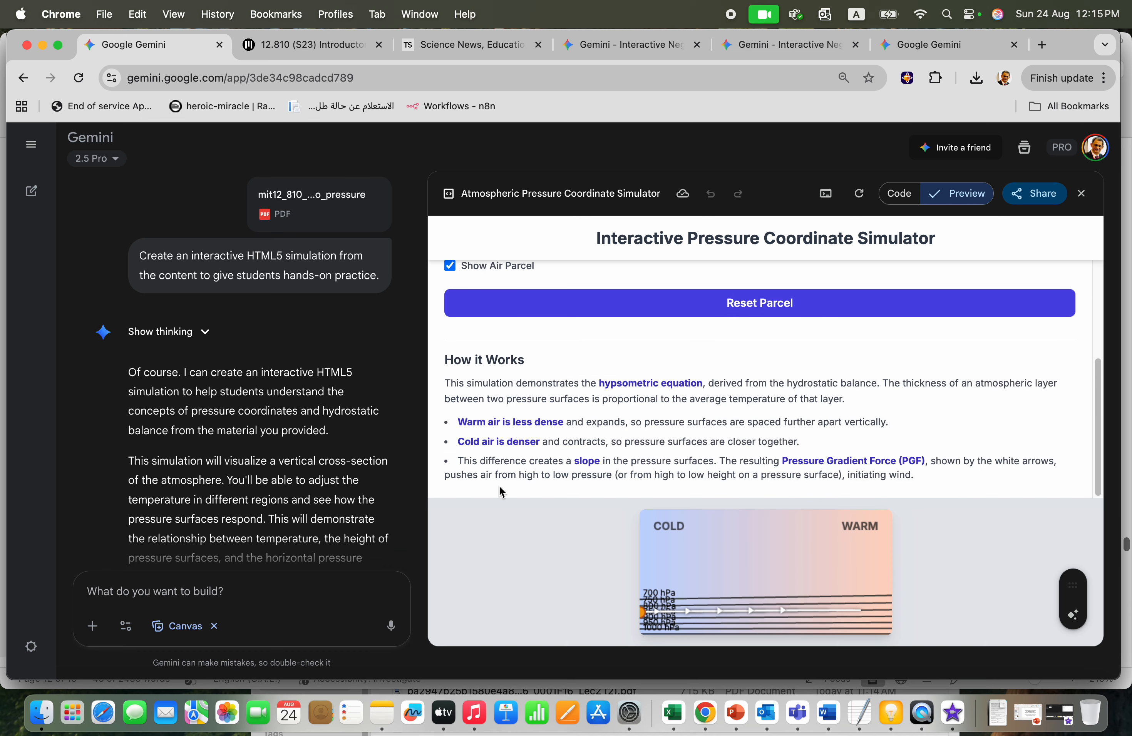
# Step: Set the pressure simulator's cold side temperature to 1 °C and its warm side temperature to -5 °C
pyautogui.scroll(3, 499, 486)
pyautogui.scroll(-3, 499, 486)
pyautogui.scroll(4, 568, 441)
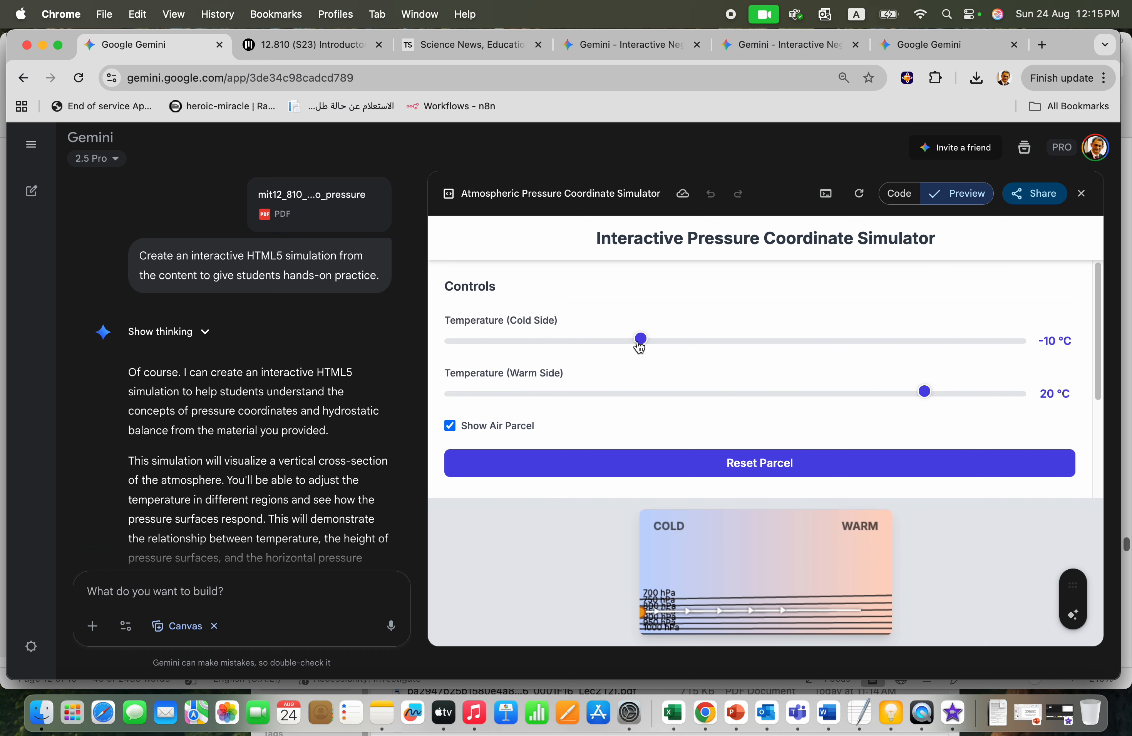
pyautogui.moveTo(641, 347); pyautogui.dragTo(745, 362)
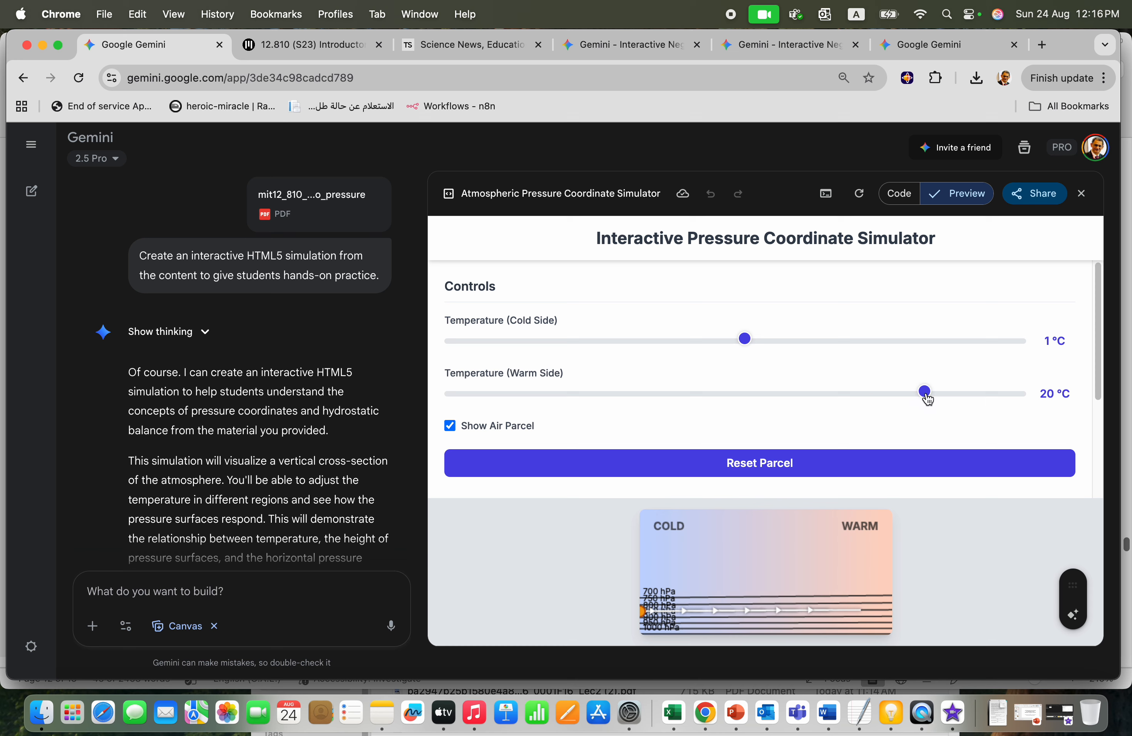
pyautogui.moveTo(925, 393); pyautogui.dragTo(691, 404)
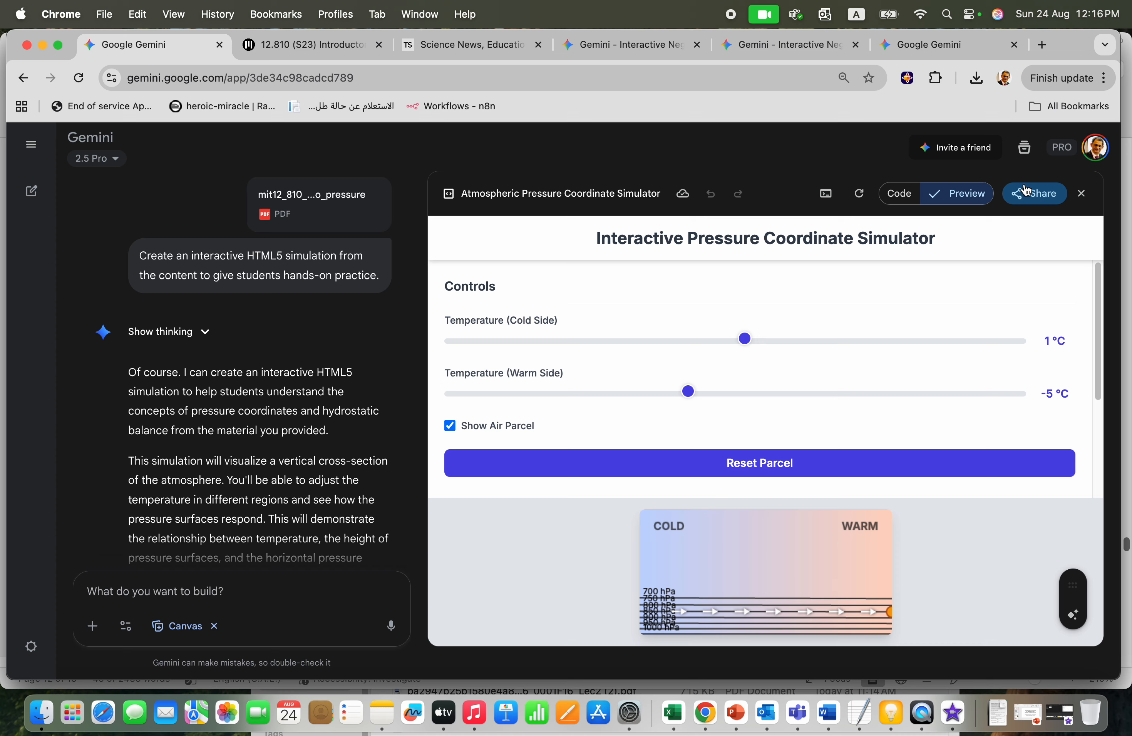
# Step: Create a shareable public link for the Atmospheric Pressure Coordinate Simulator and open it in a new browser tab
pyautogui.click(1035, 196)
pyautogui.click(1004, 222)
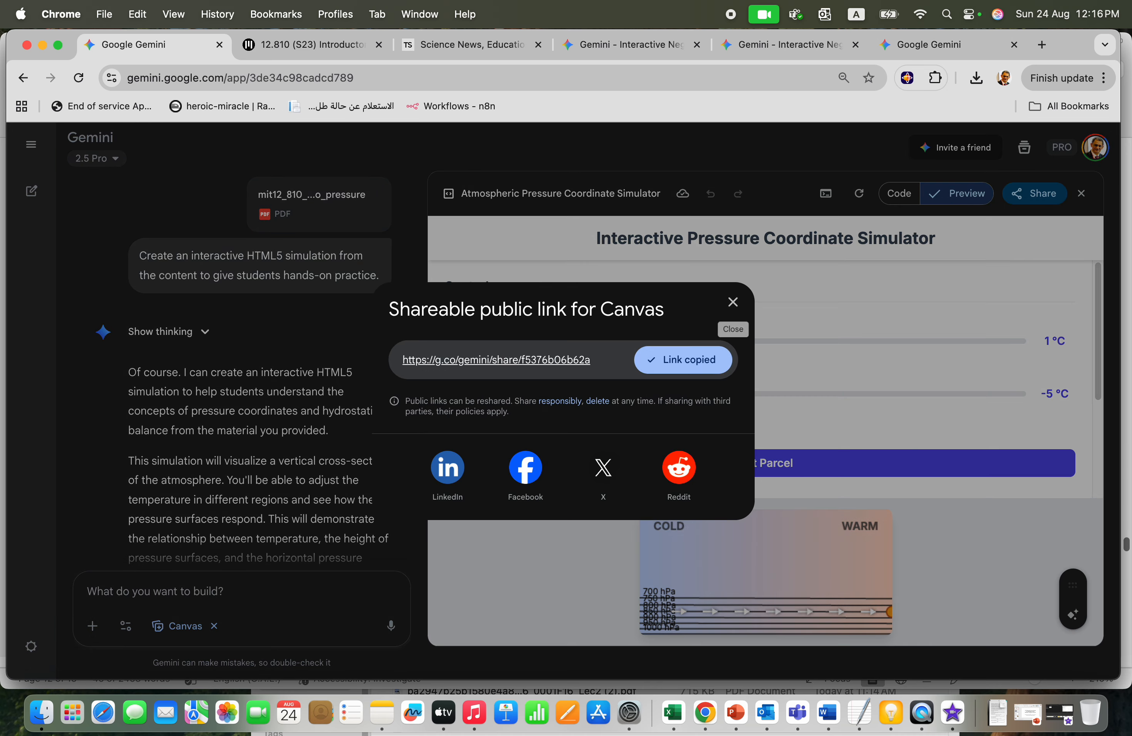
pyautogui.click(1042, 44)
pyautogui.click(841, 76)
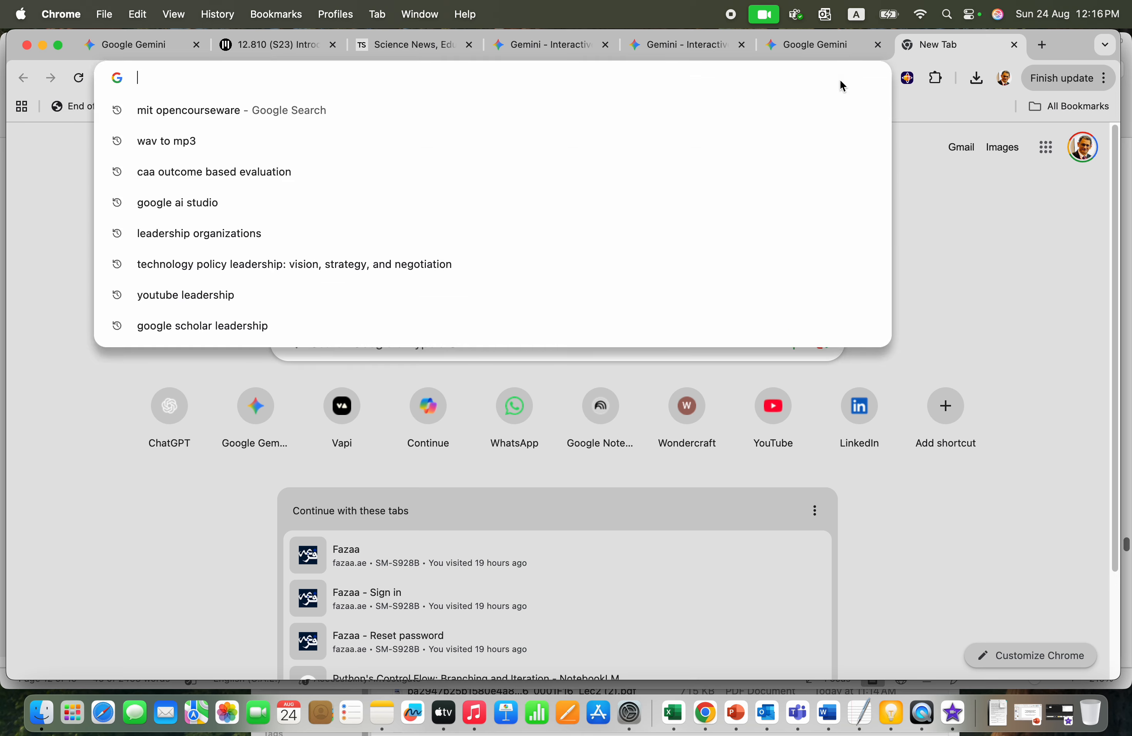
pyautogui.write('https://g.co/gemini/share/f5376b06b62a')
pyautogui.press('Return')
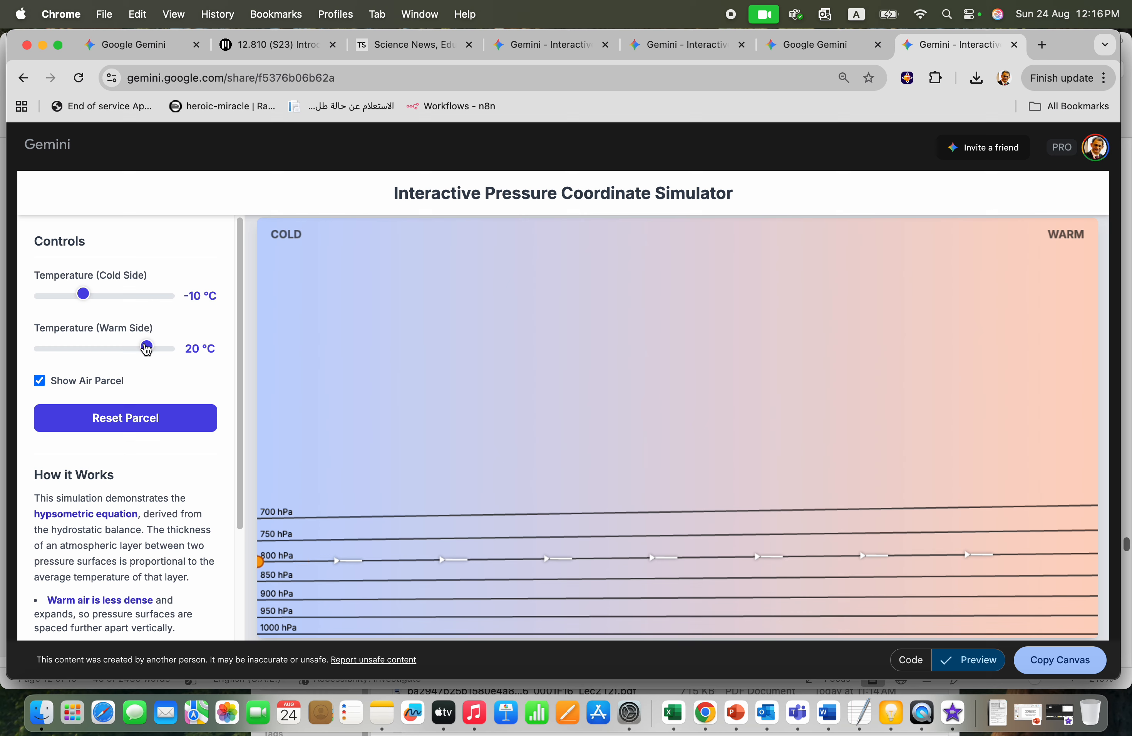
# Step: In the shared simulation, set the warm side to -6 °C and the cold side to 1 °C, and review the How it Works explanation
pyautogui.moveTo(148, 351); pyautogui.dragTo(95, 349)
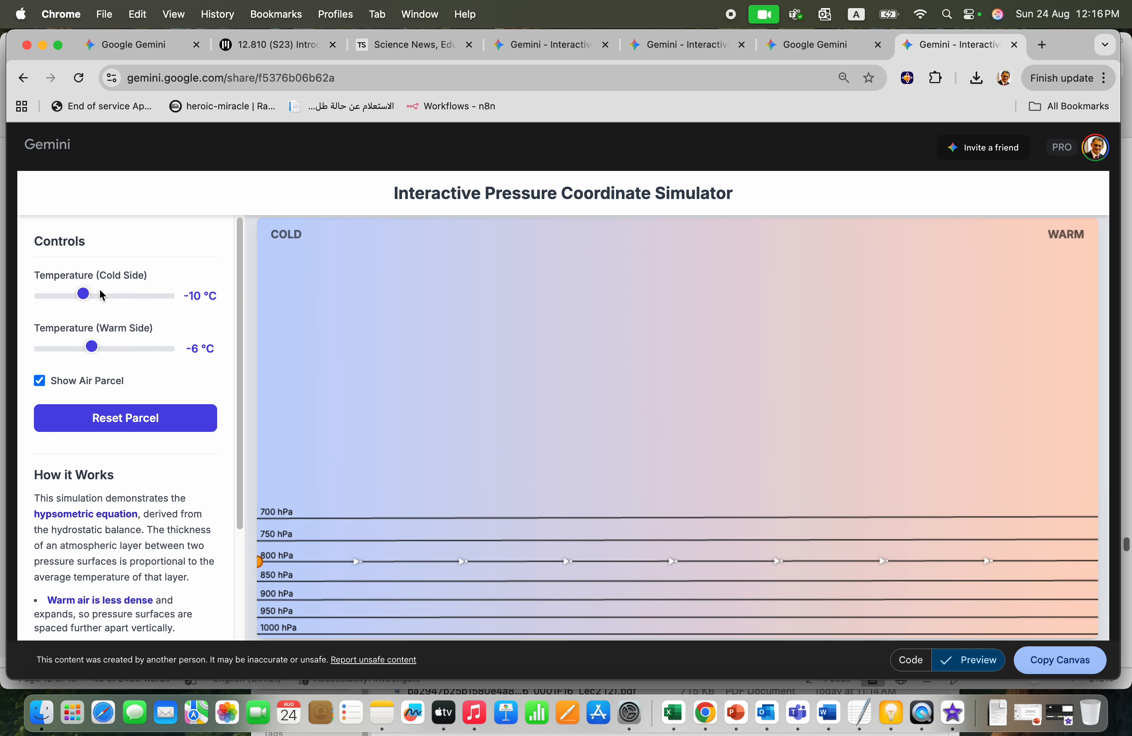
pyautogui.moveTo(86, 298); pyautogui.dragTo(109, 306)
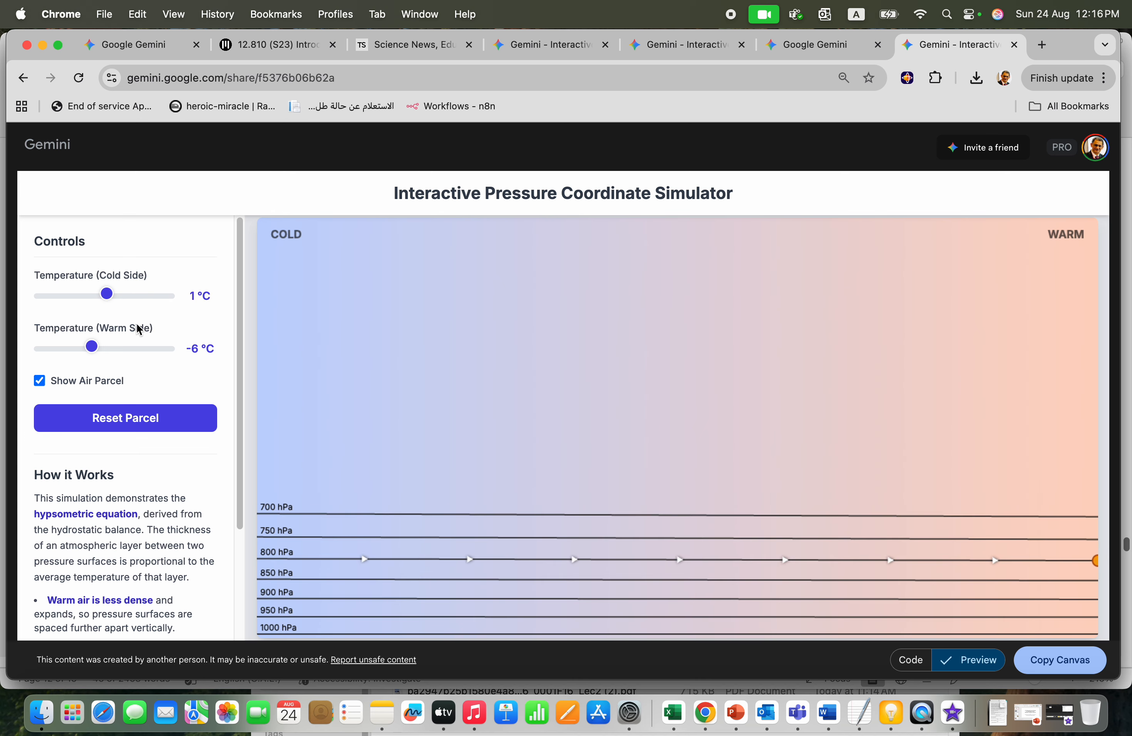
pyautogui.scroll(-3, 171, 526)
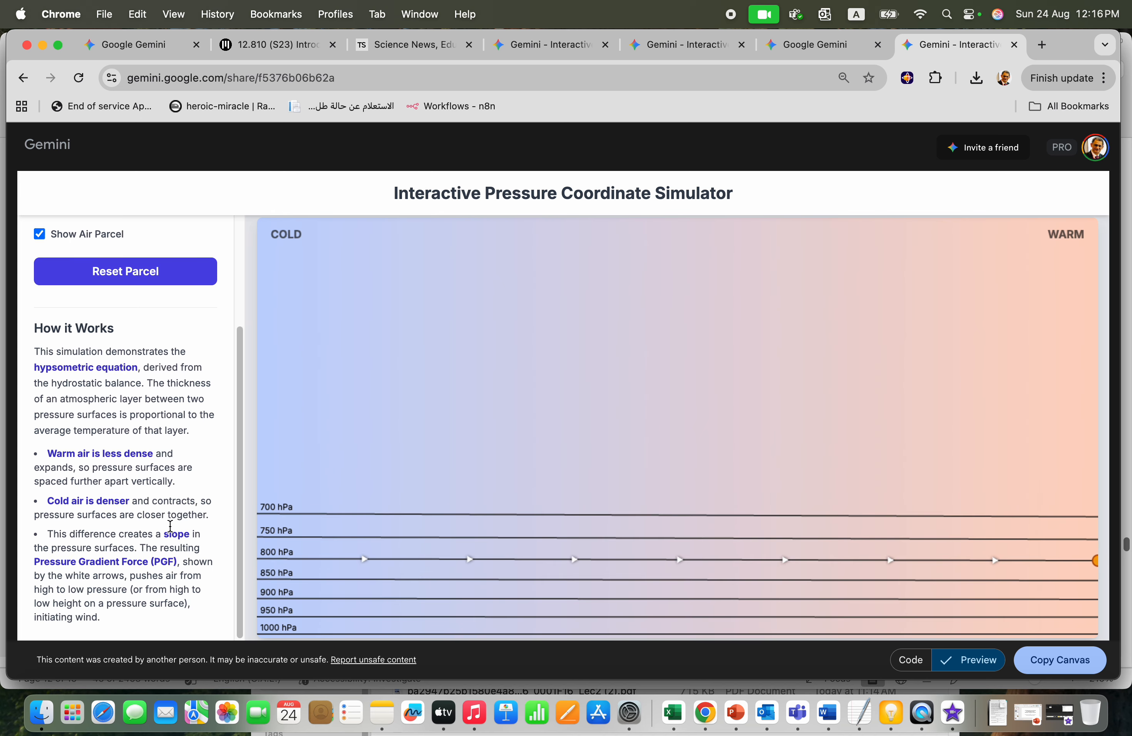
pyautogui.scroll(3, 158, 419)
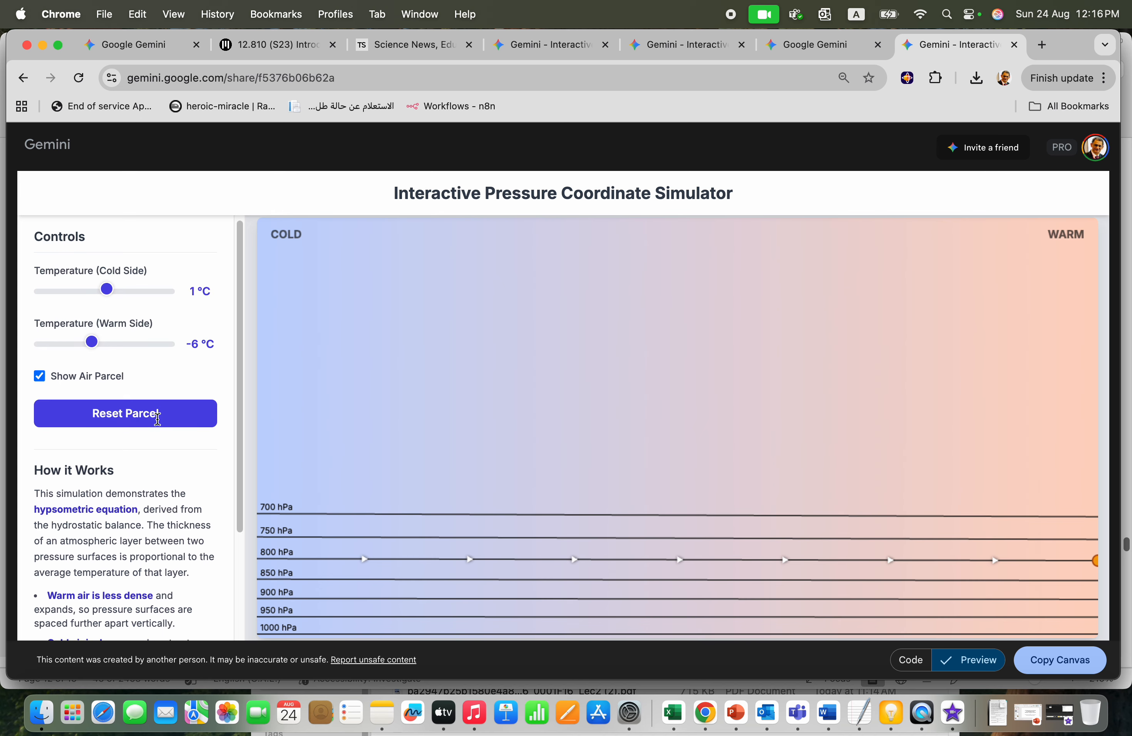
pyautogui.scroll(-3, 158, 419)
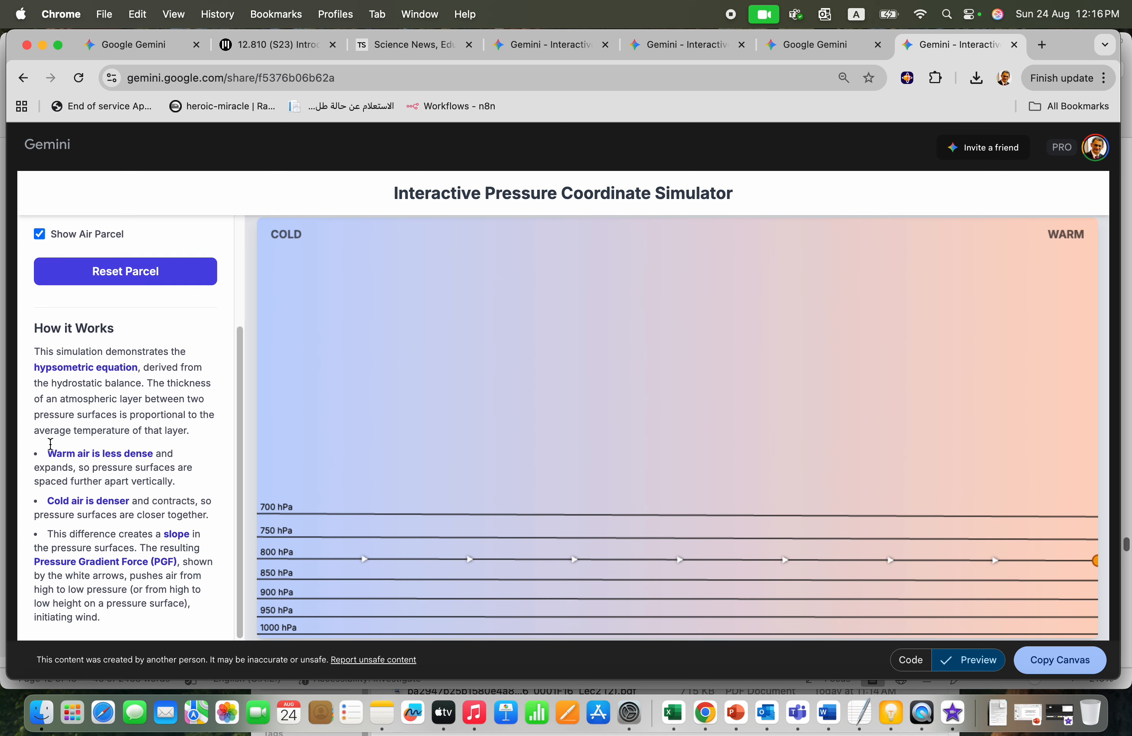
pyautogui.scroll(3, 86, 388)
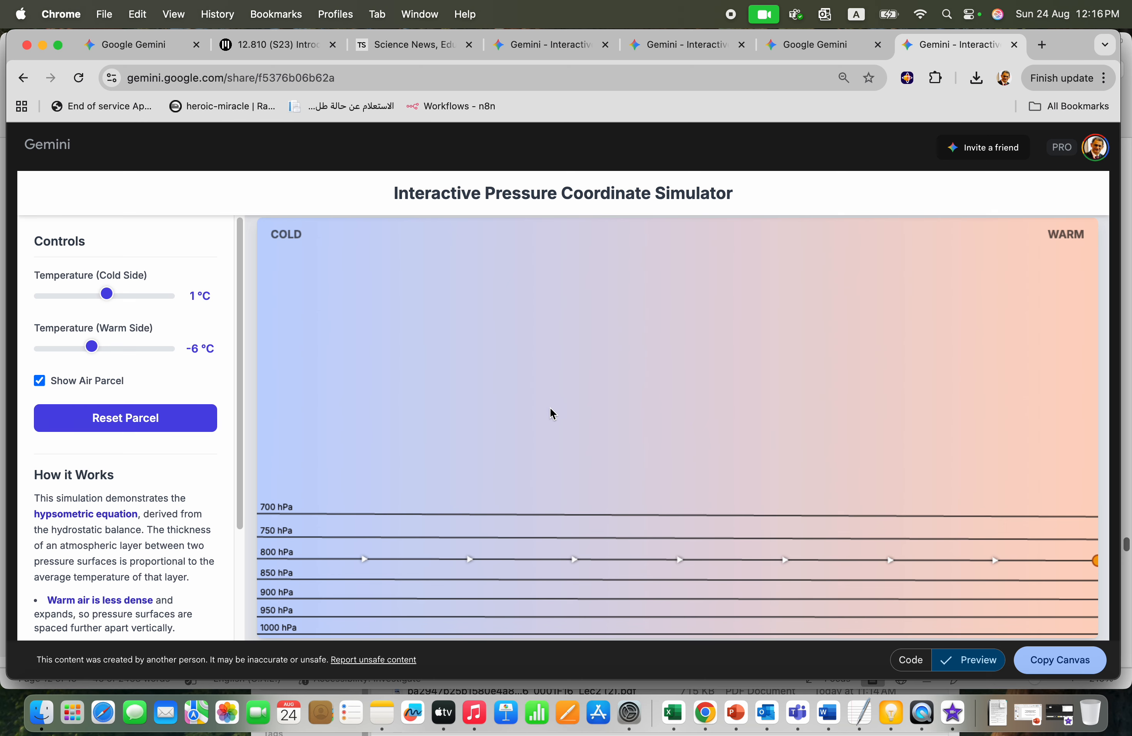
# Step: Return to the leadership chat, create a public link for the Interactive Leadership Development Deck, and open it in a new tab
pyautogui.click(808, 43)
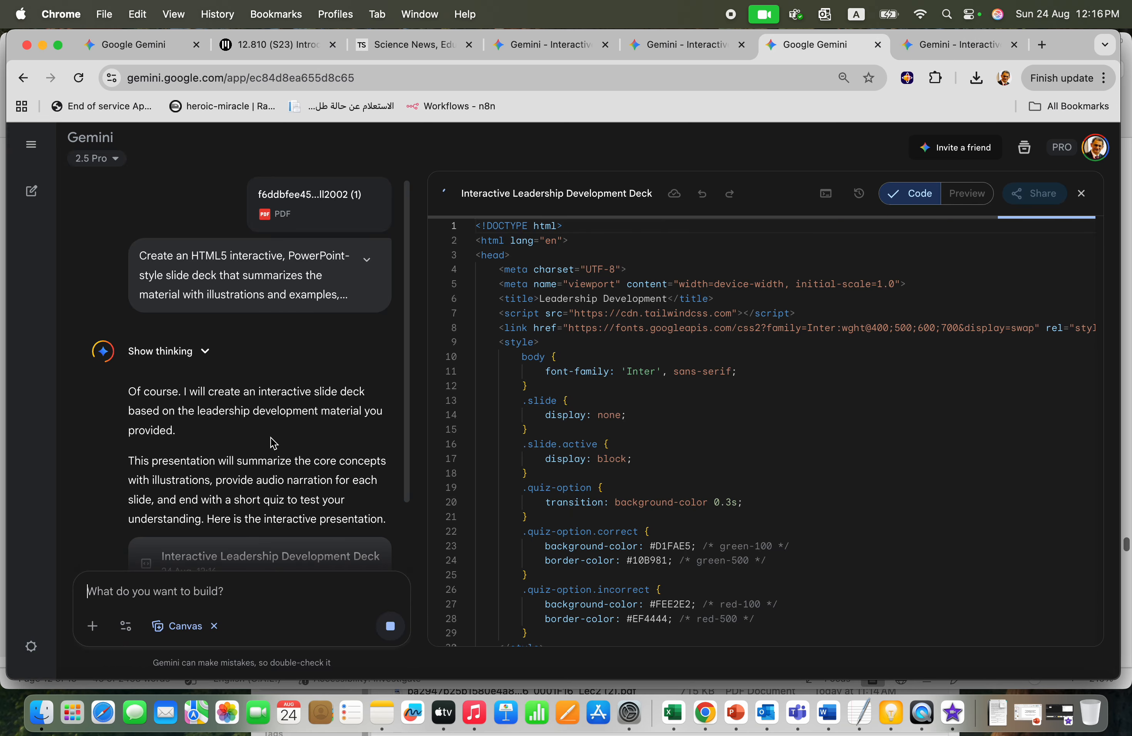
pyautogui.scroll(1, 271, 437)
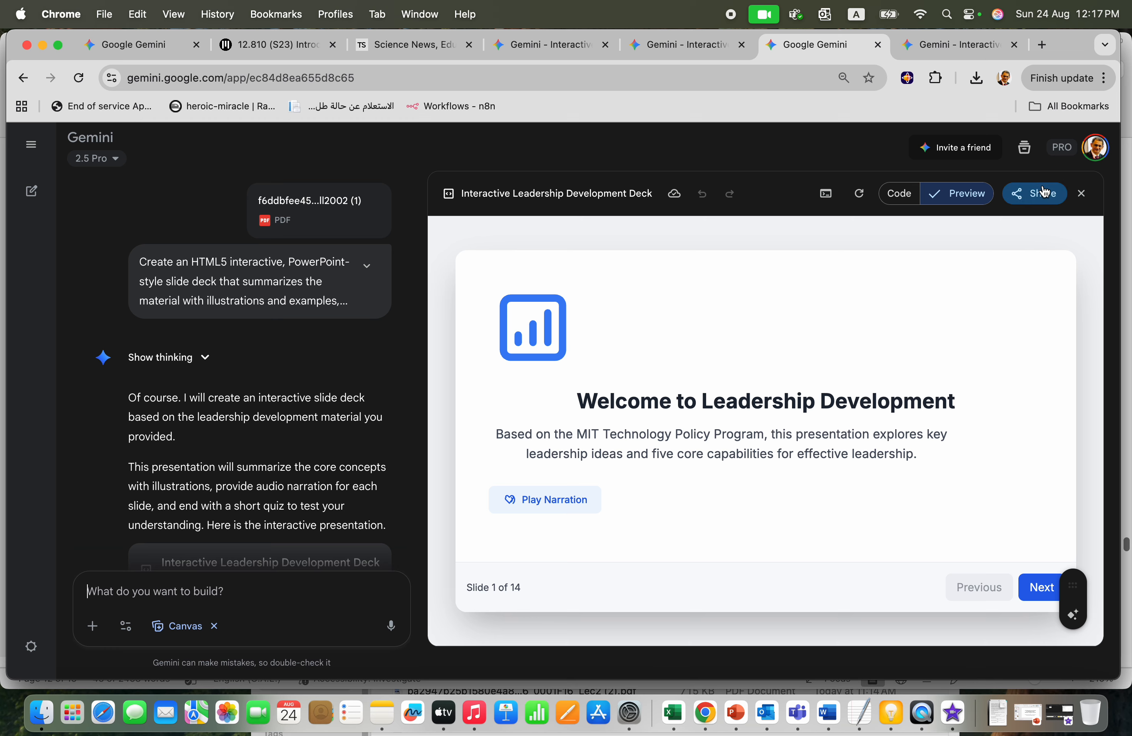
pyautogui.click(1042, 201)
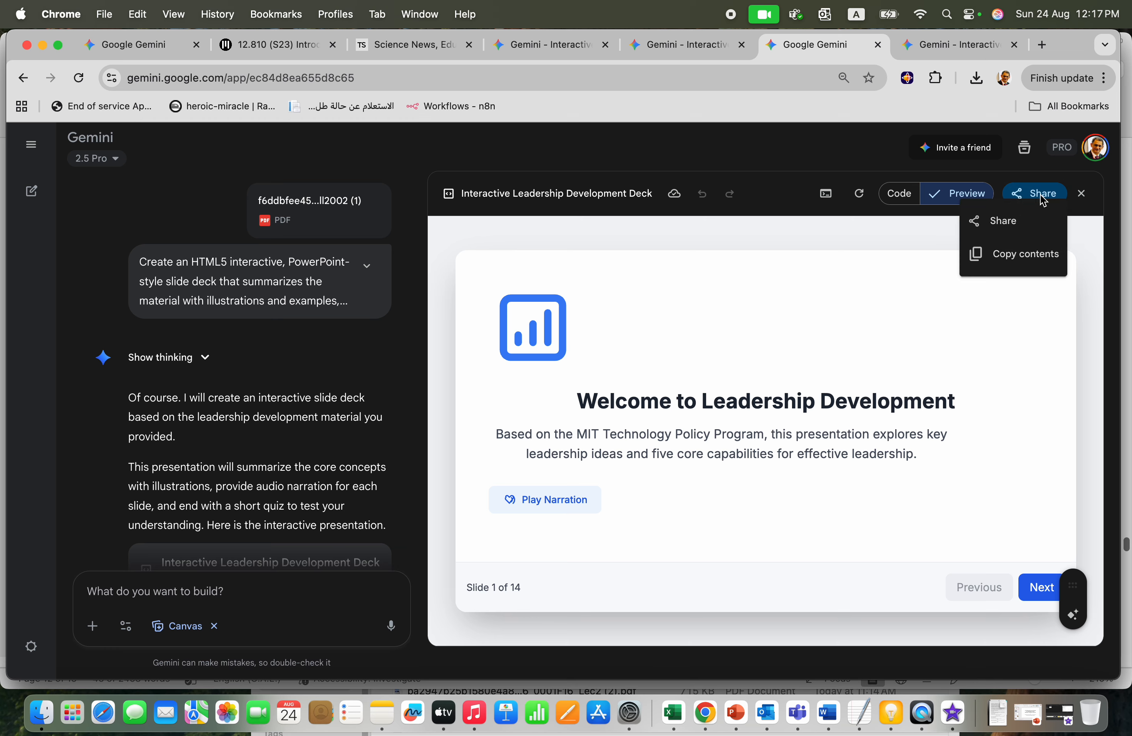
pyautogui.click(1001, 225)
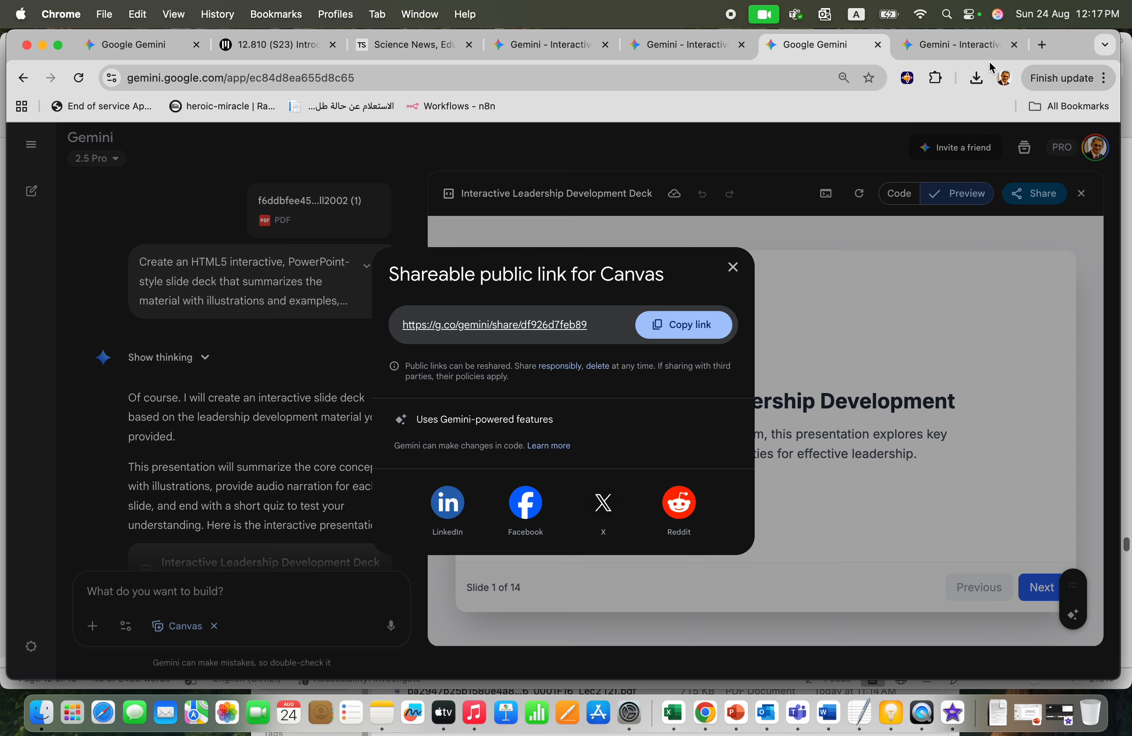
pyautogui.click(1043, 45)
pyautogui.click(815, 81)
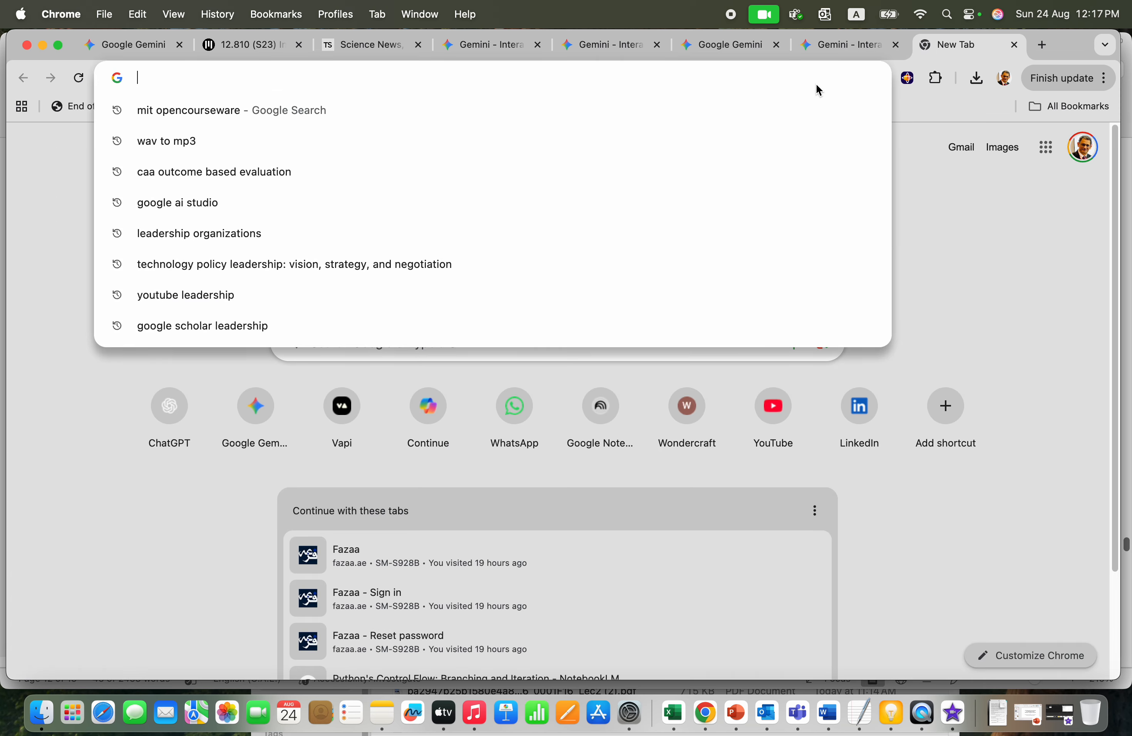
pyautogui.write('https://g.co/gemini/share/df926d7feb89')
pyautogui.press('Return')
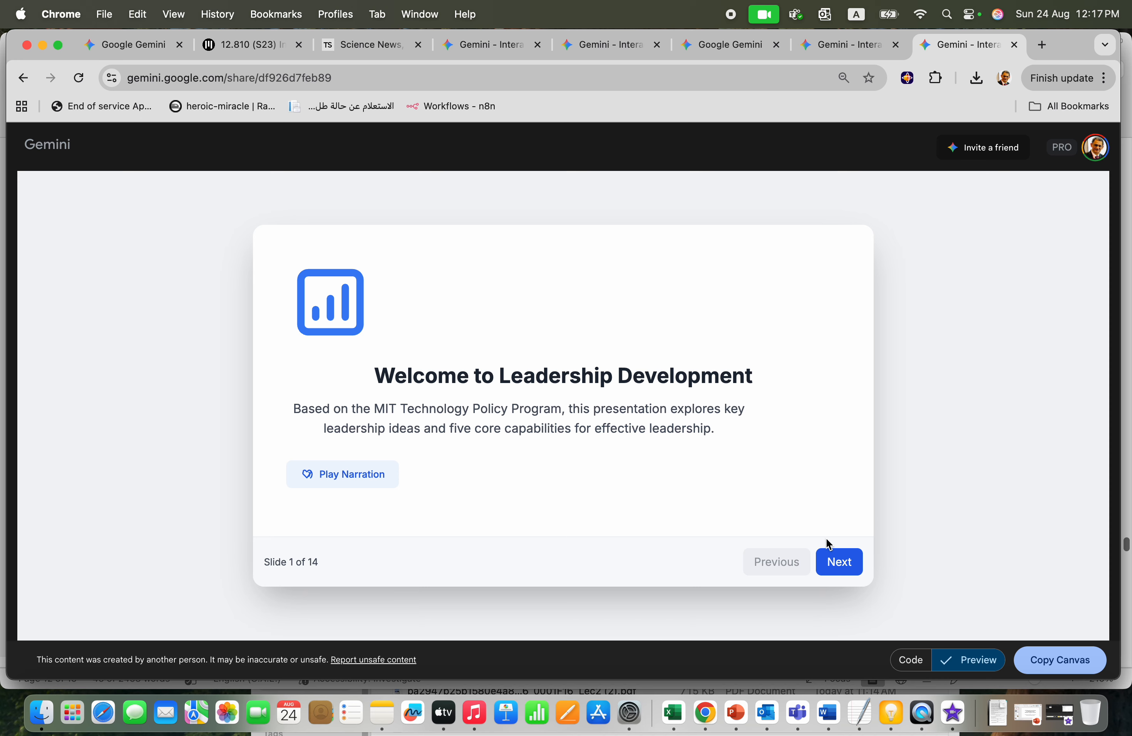
# Step: Play the narration of the Key Leadership Ideas slide in the shared deck with the system volume raised, and stop it
pyautogui.click(843, 570)
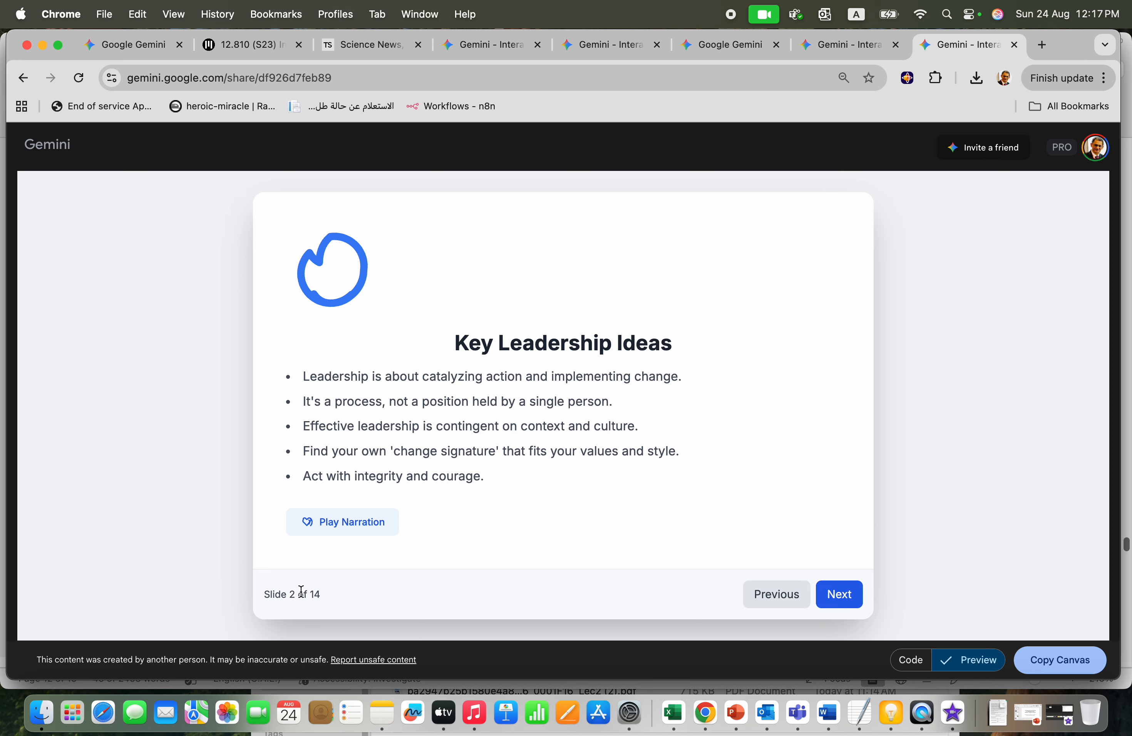
pyautogui.click(334, 533)
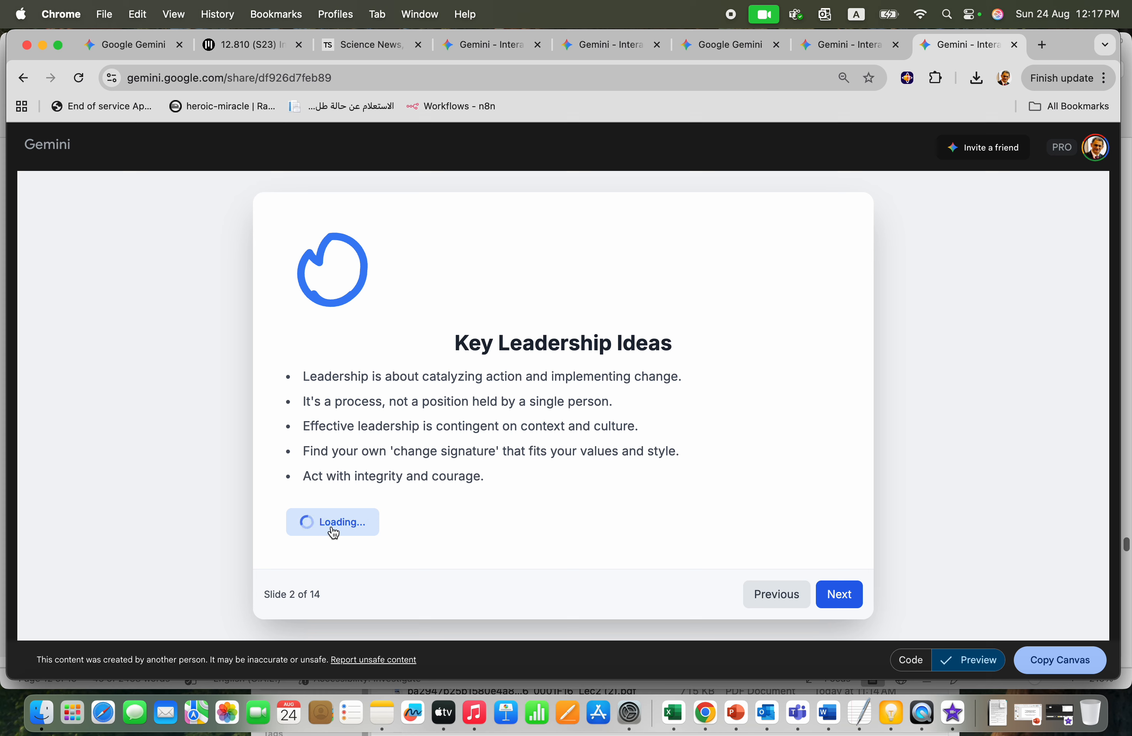
pyautogui.press('XF86AudioRaiseVolume')
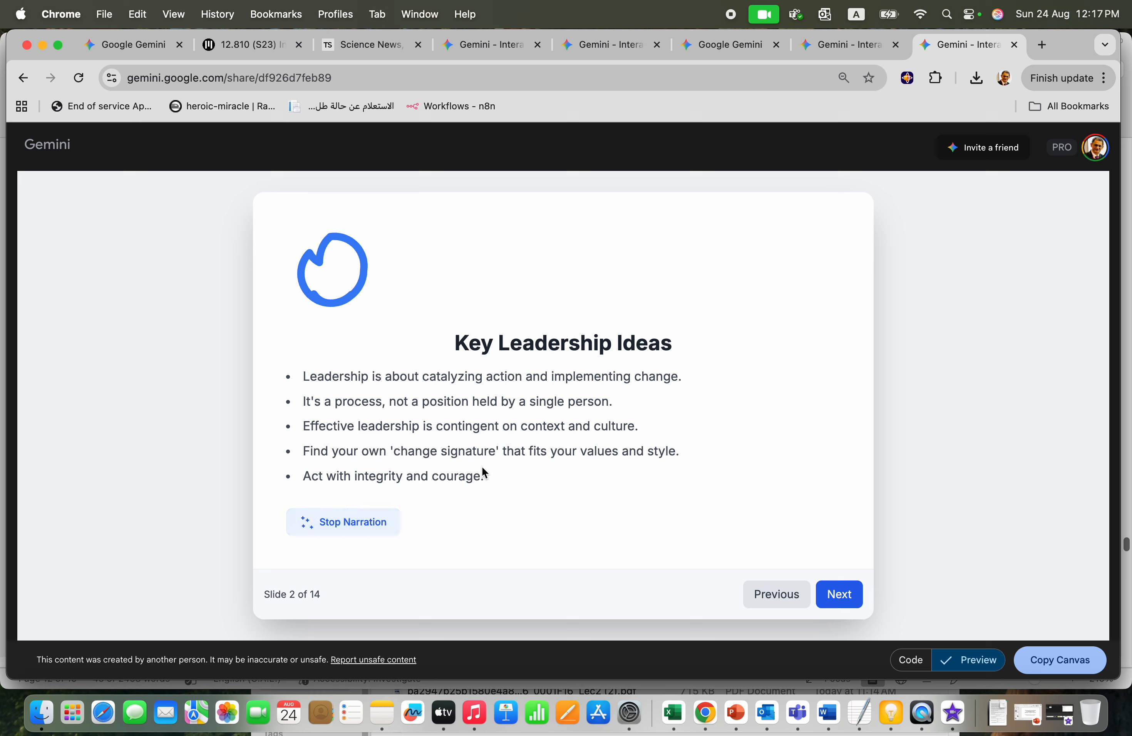
pyautogui.press('XF86AudioRaiseVolume')
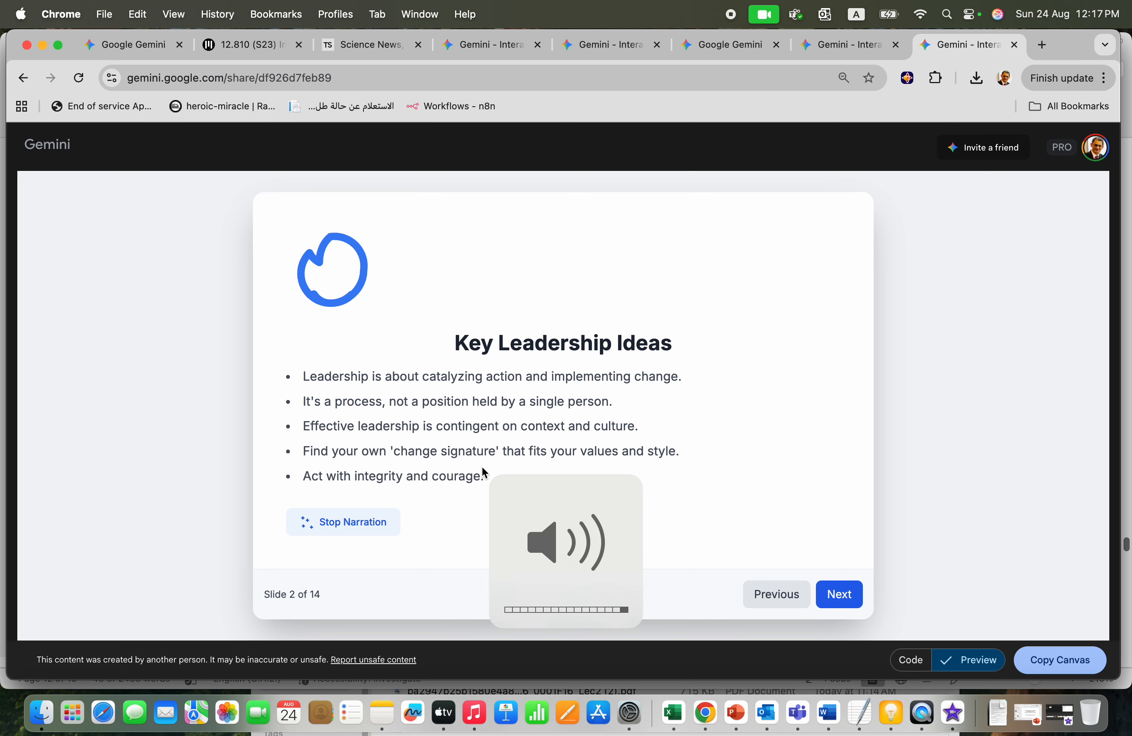
pyautogui.click(344, 523)
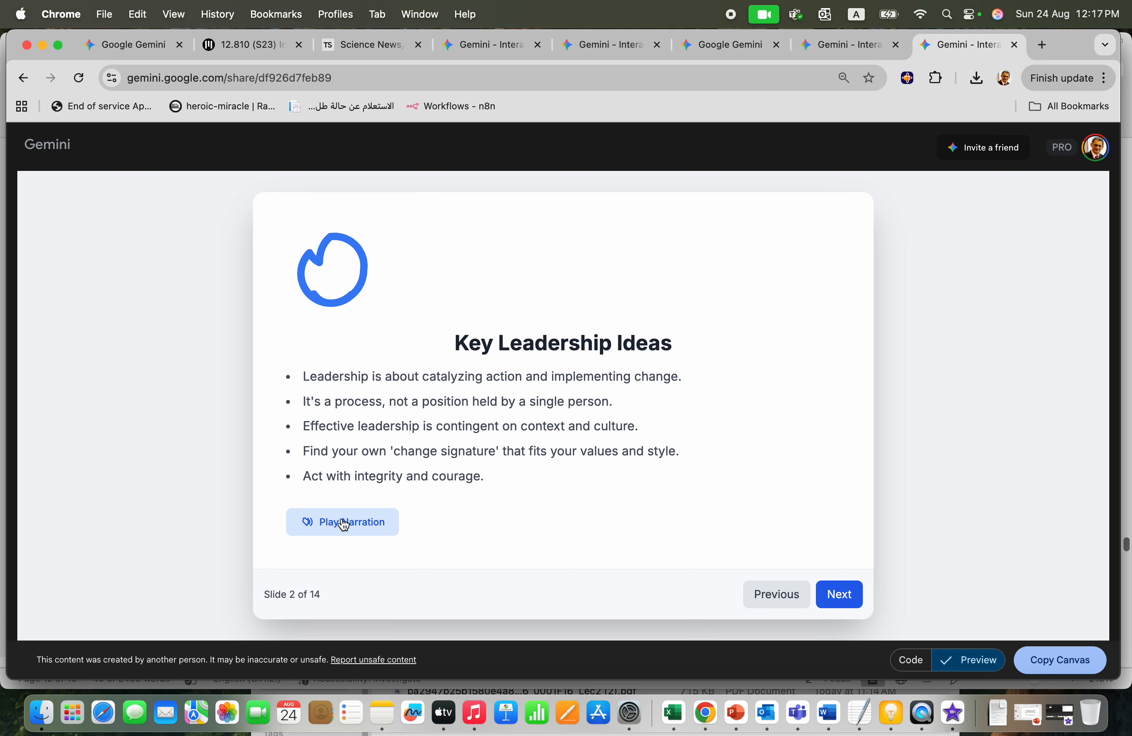
# Step: Page forward through the five leadership capability slides to the Quiz Time! slide
pyautogui.click(842, 595)
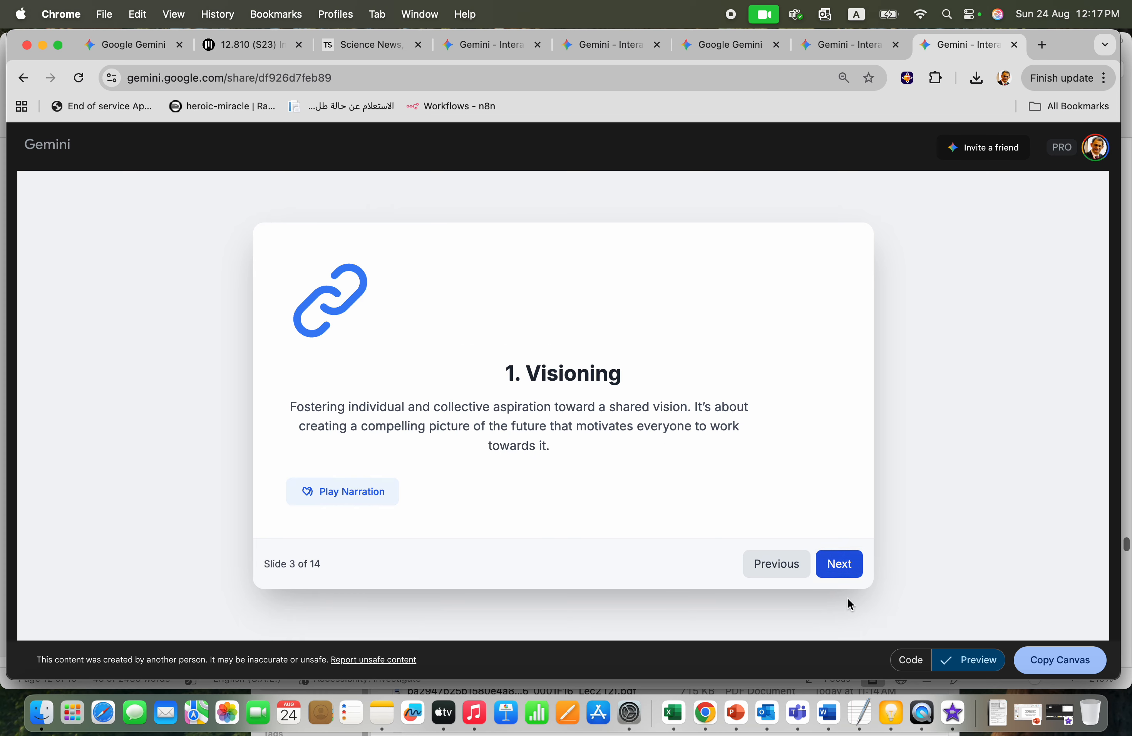
pyautogui.click(849, 572)
pyautogui.click(849, 572)
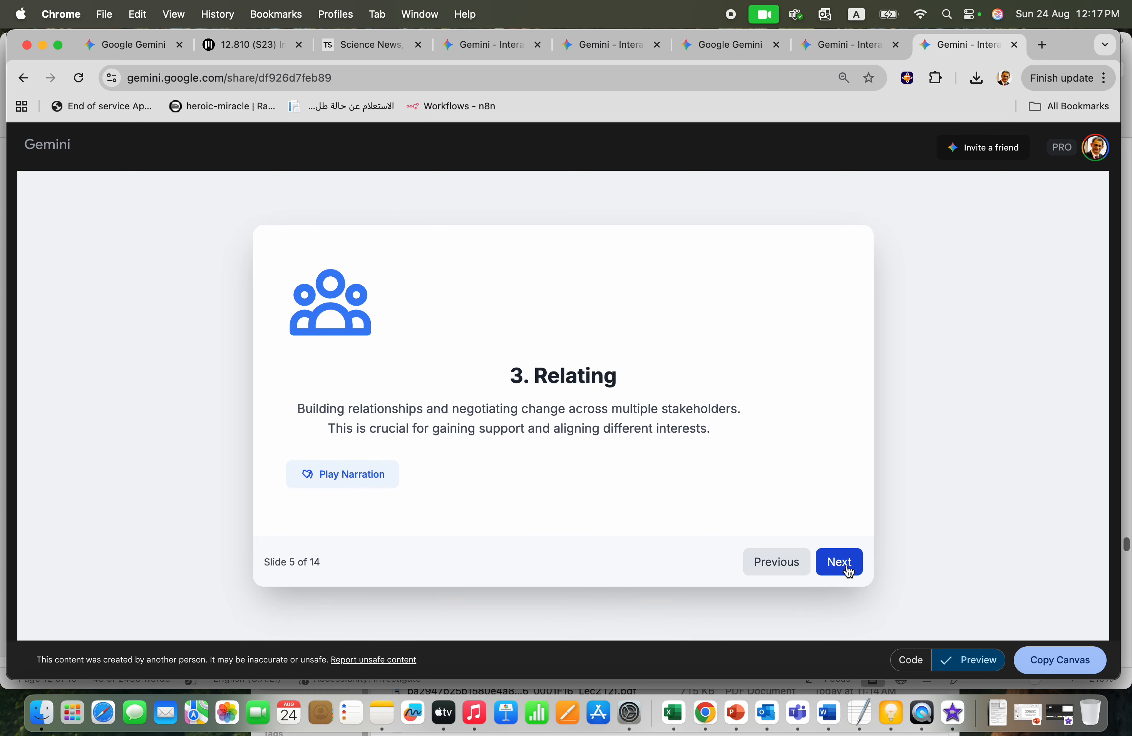
pyautogui.click(849, 572)
pyautogui.click(849, 572)
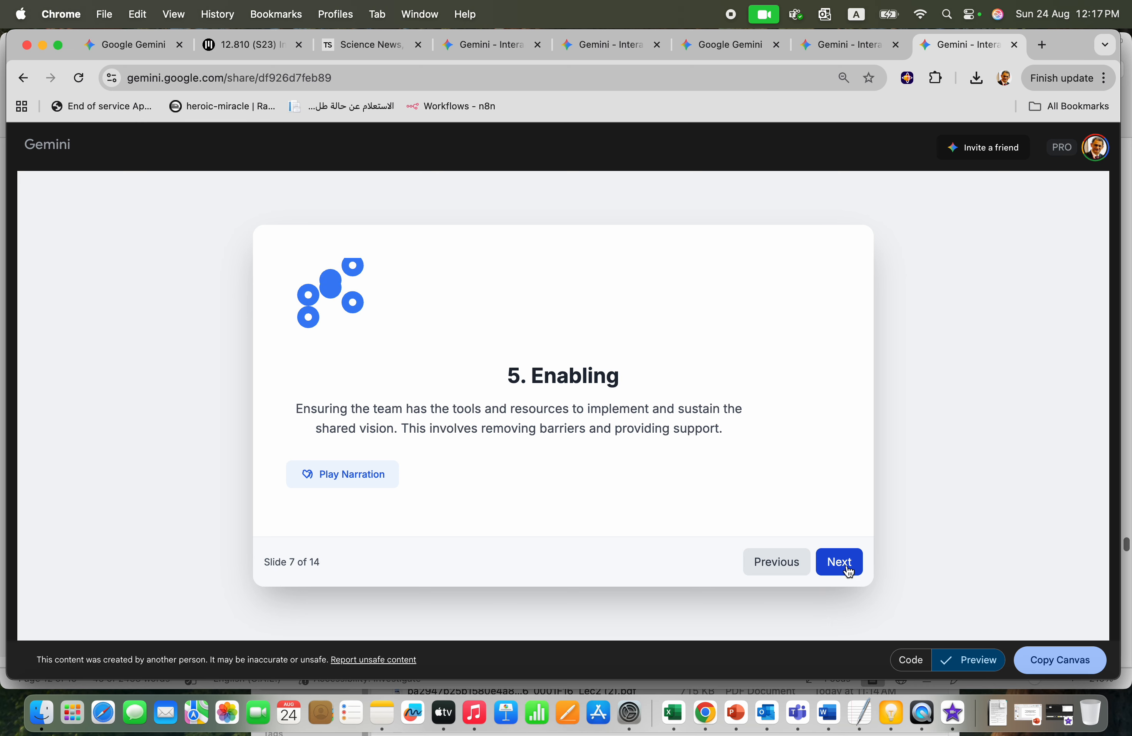
pyautogui.click(849, 572)
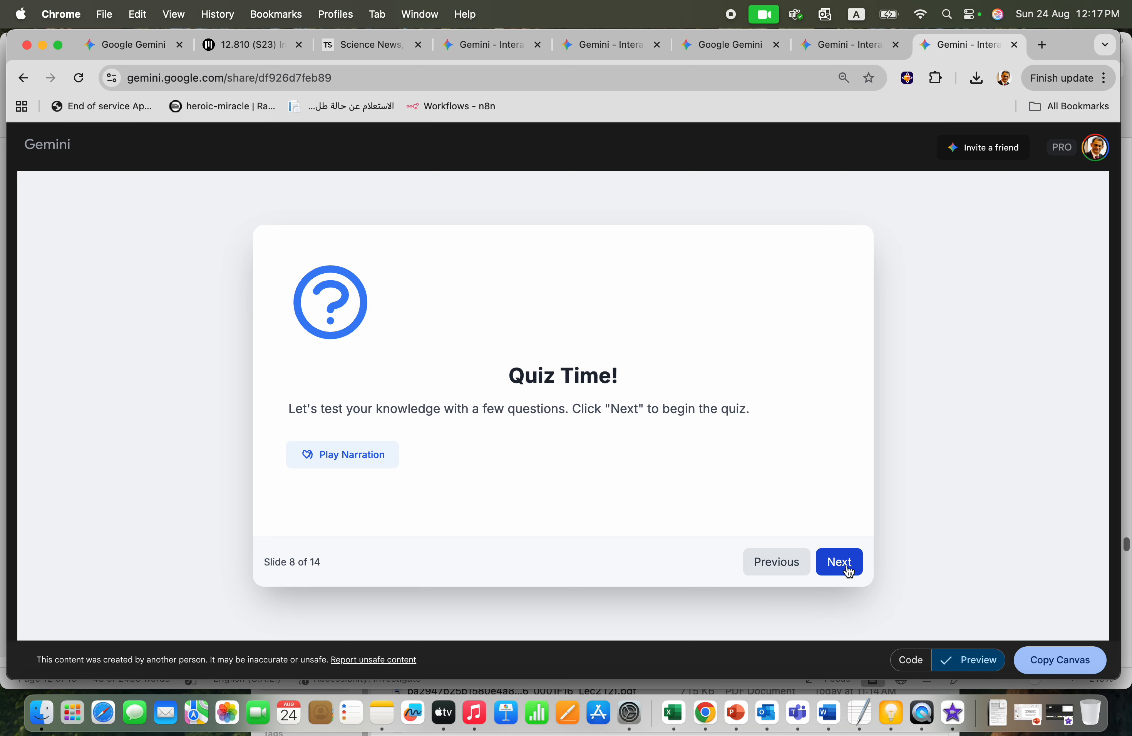
# Step: Page back through the capability slides to Visioning and forward again to the Quiz Time! slide
pyautogui.click(789, 569)
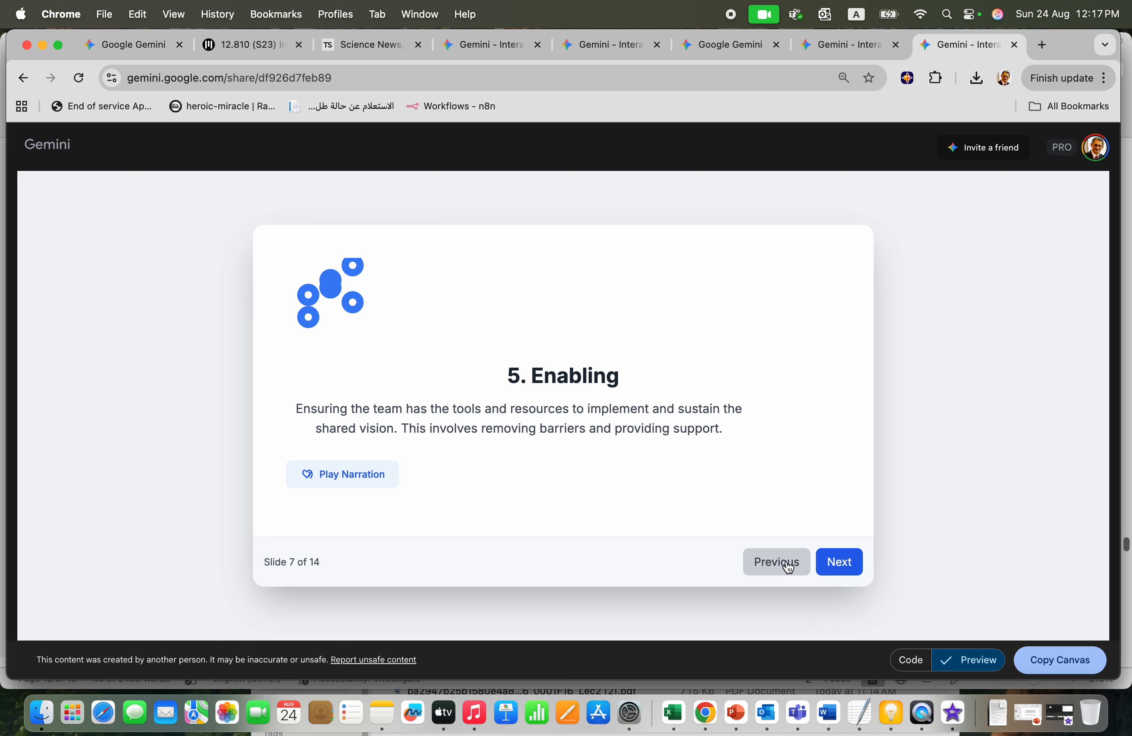
pyautogui.click(789, 568)
pyautogui.click(789, 568)
pyautogui.click(789, 568)
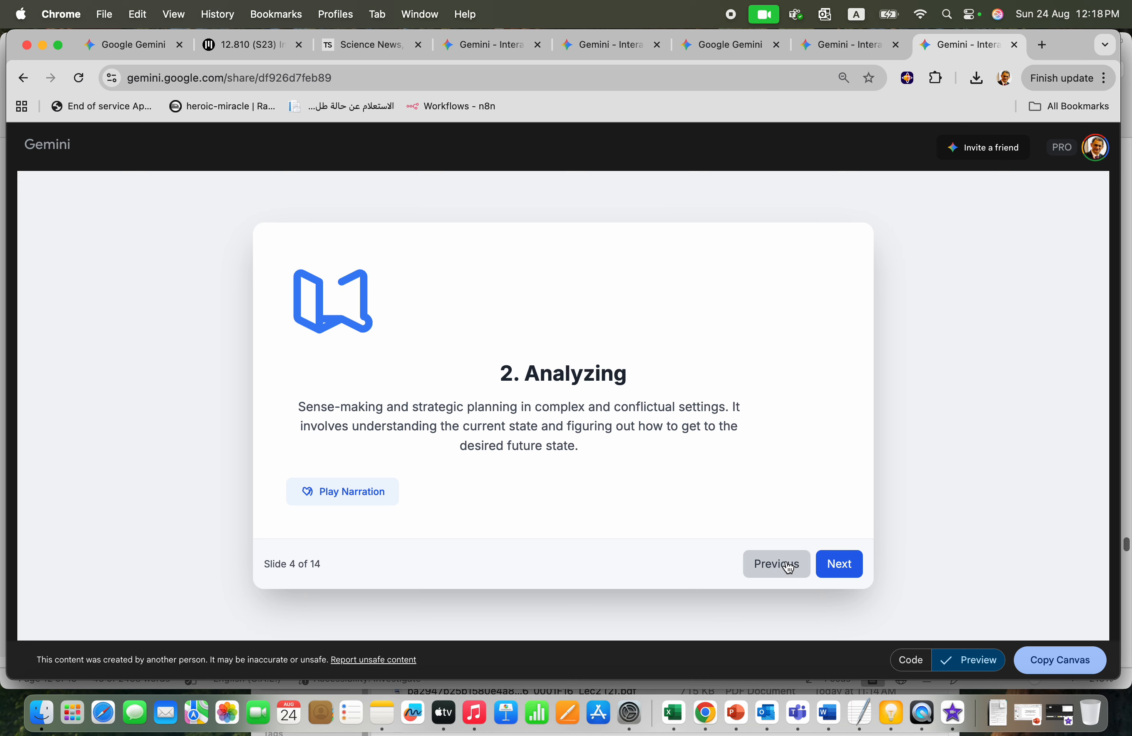
pyautogui.click(789, 568)
pyautogui.click(848, 574)
pyautogui.click(848, 574)
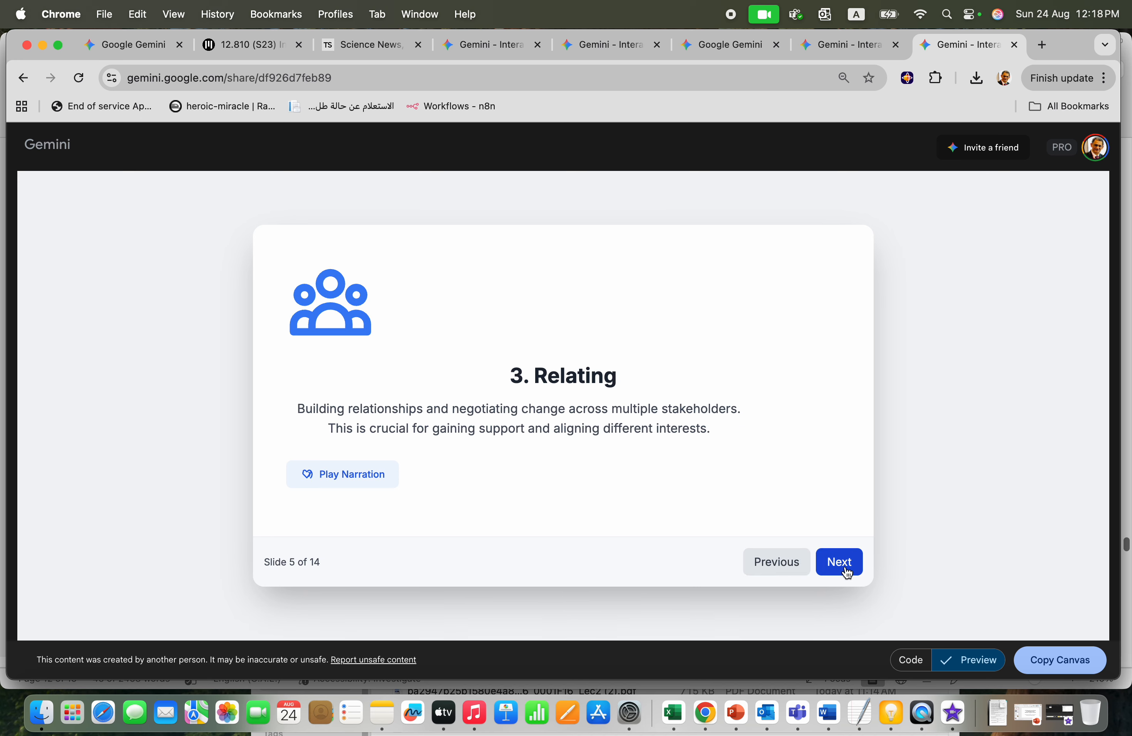
pyautogui.click(848, 573)
pyautogui.click(848, 573)
pyautogui.click(848, 573)
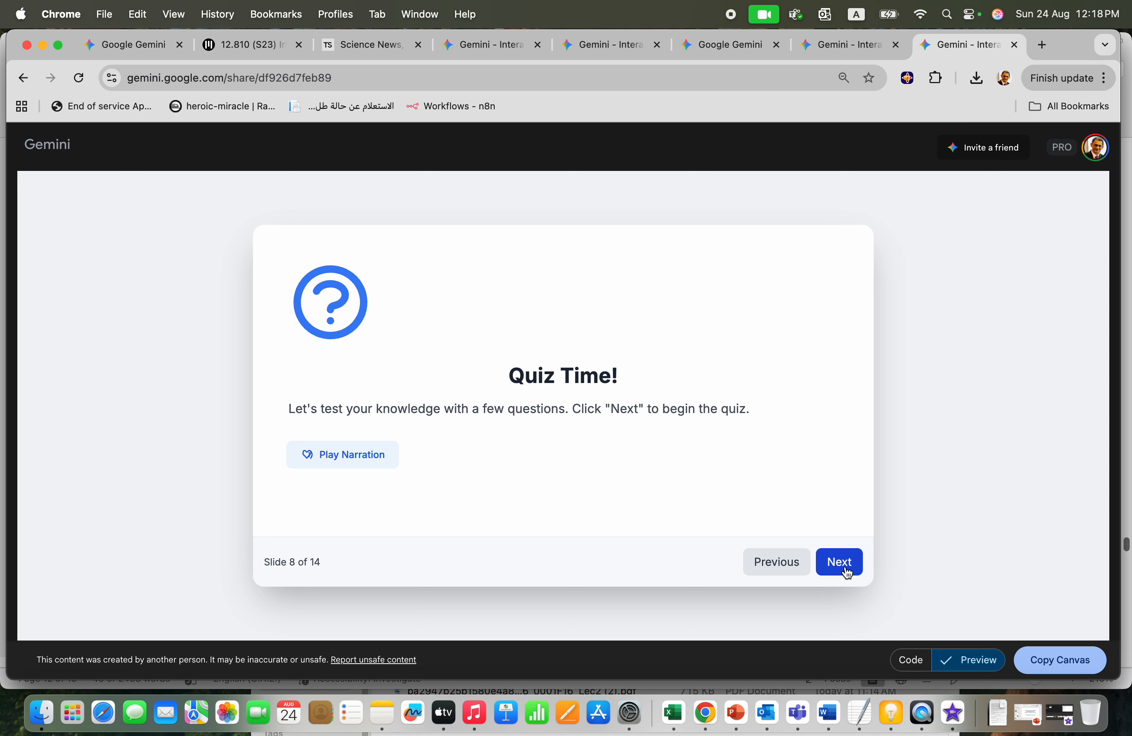
# Step: Start the quiz and answer Visioning to the shared-future question and Analyzing to the complex-market question
pyautogui.click(847, 573)
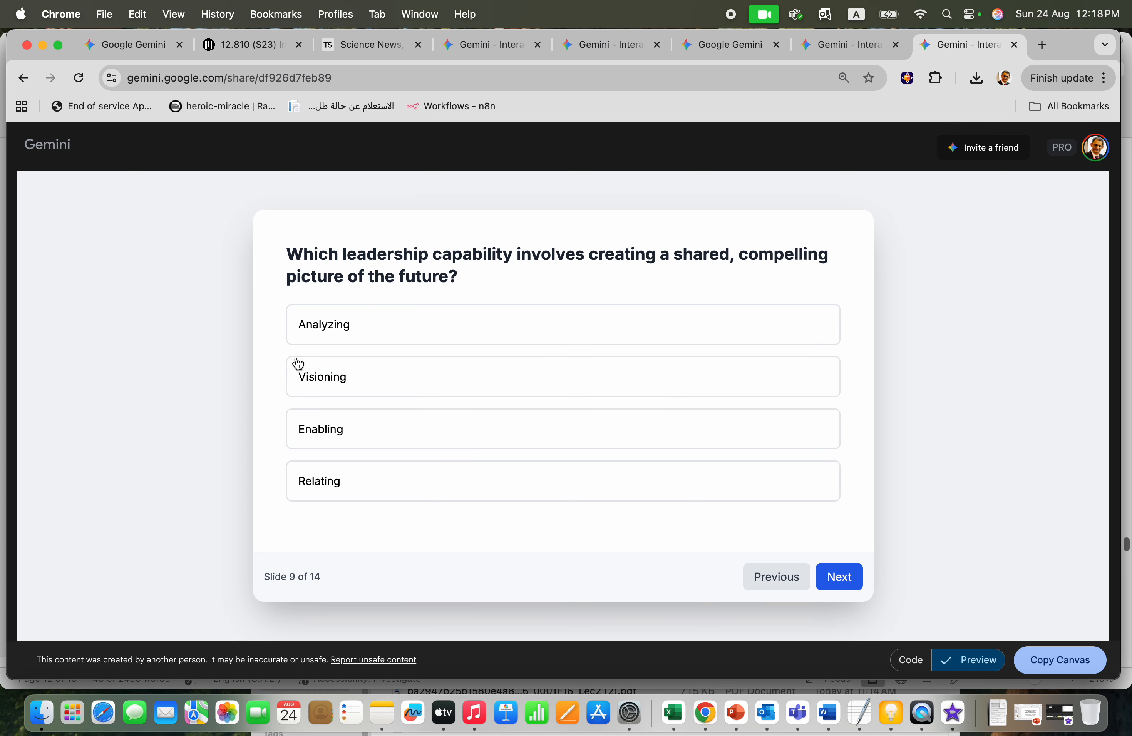
pyautogui.click(366, 382)
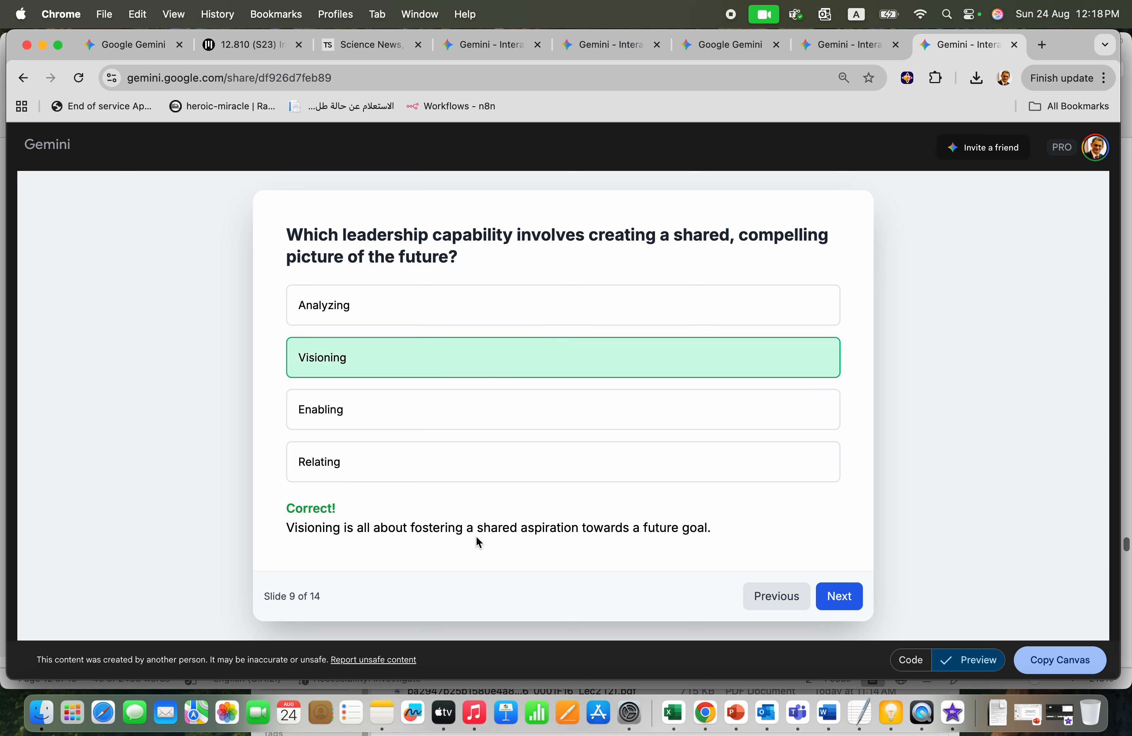
pyautogui.click(837, 597)
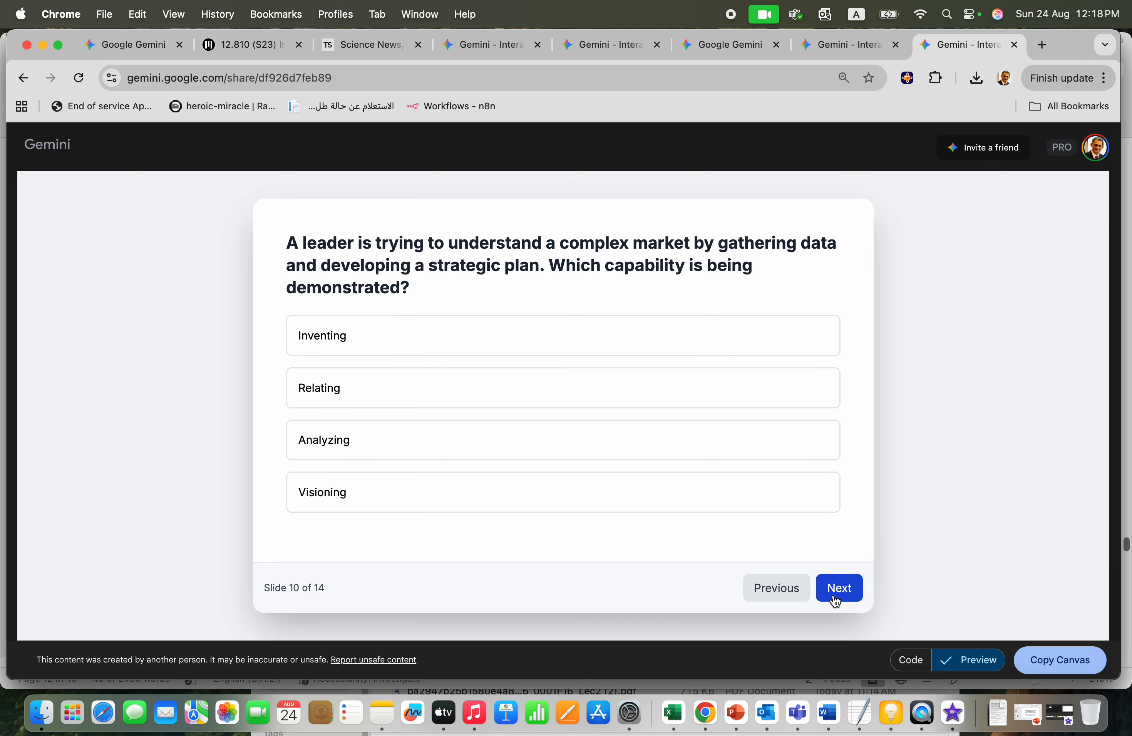
pyautogui.click(407, 442)
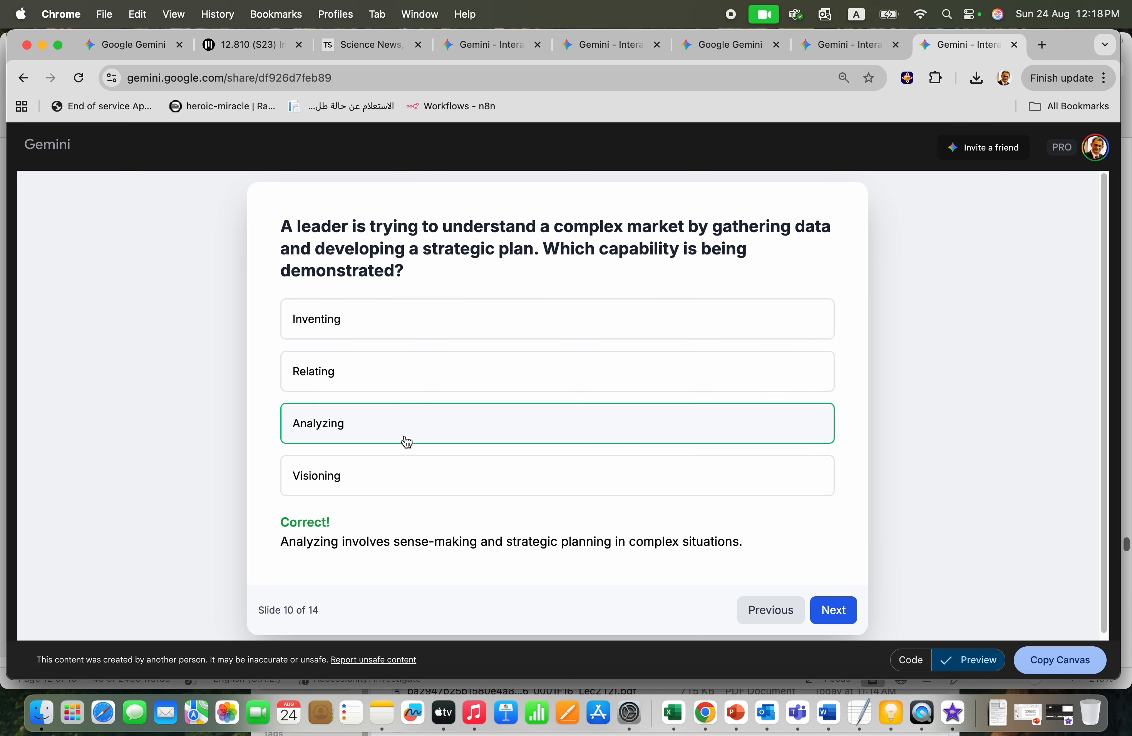
# Step: Answer Relating to both the trust-building and negotiation question and the collaborative-software and work-from-home question in the quiz
pyautogui.click(835, 609)
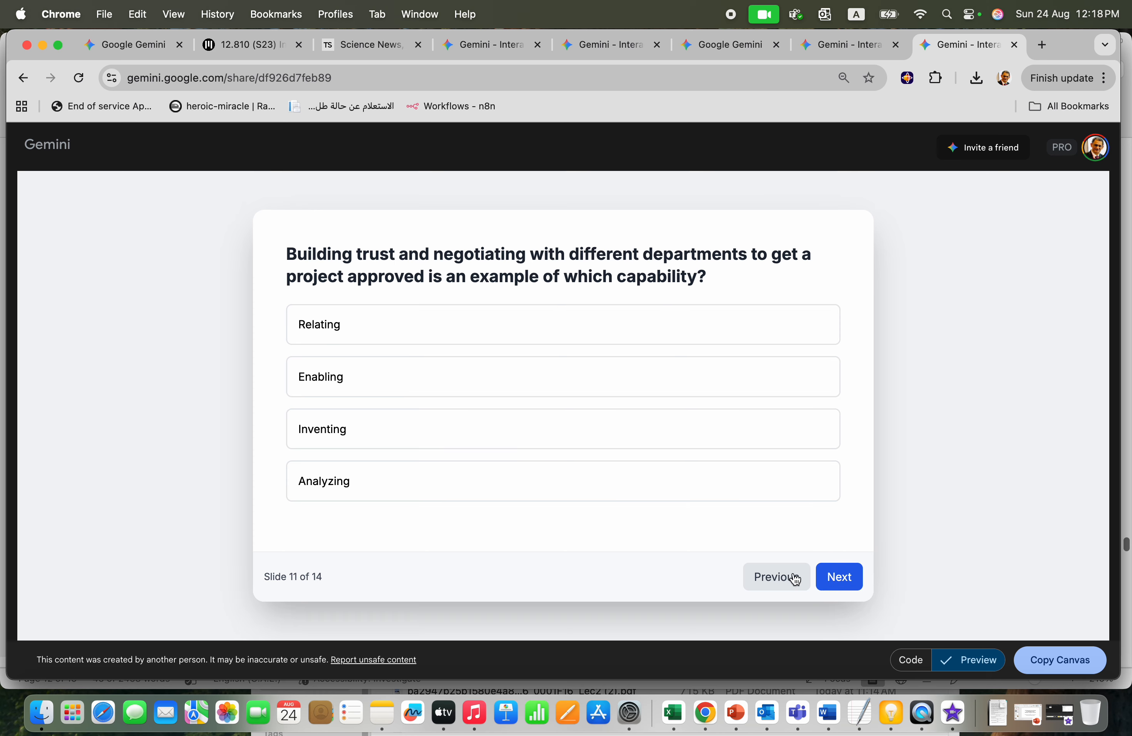
pyautogui.click(440, 330)
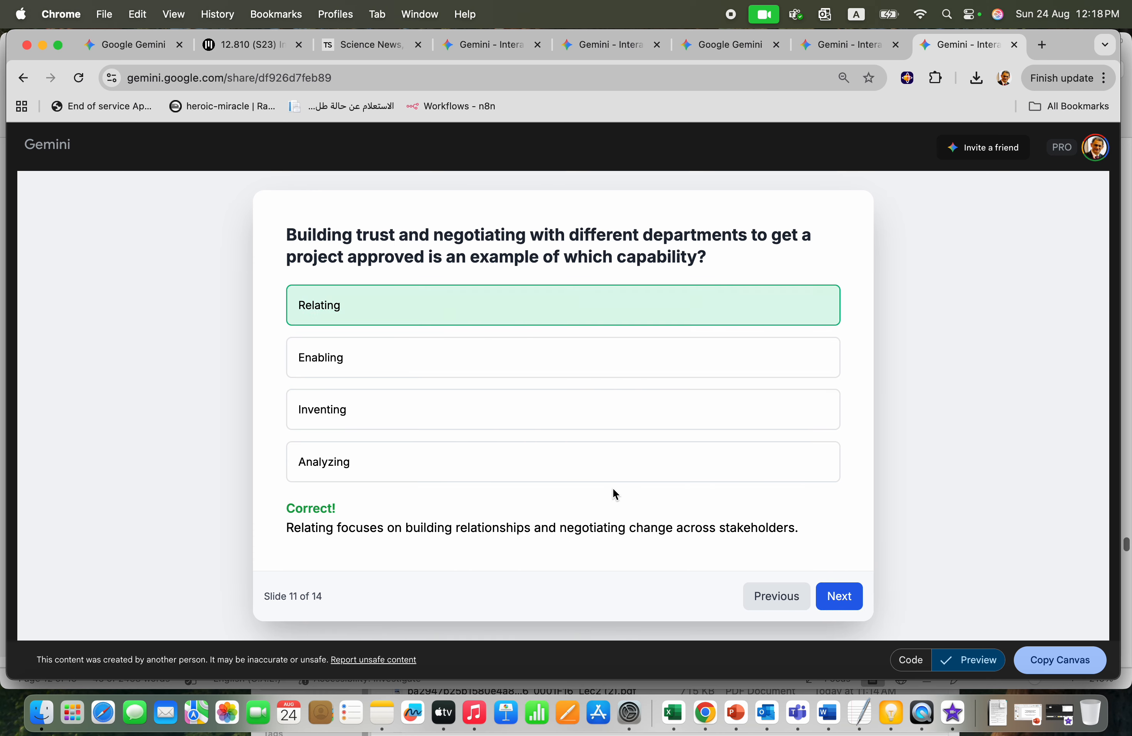
pyautogui.click(839, 596)
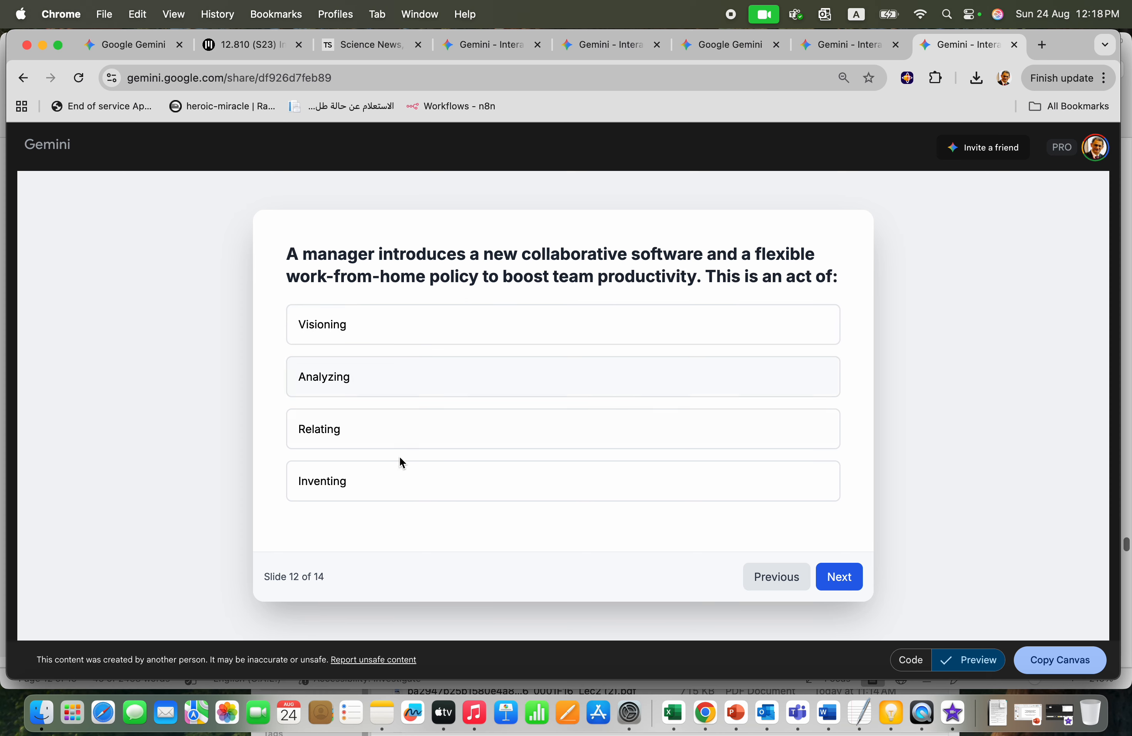
pyautogui.click(395, 435)
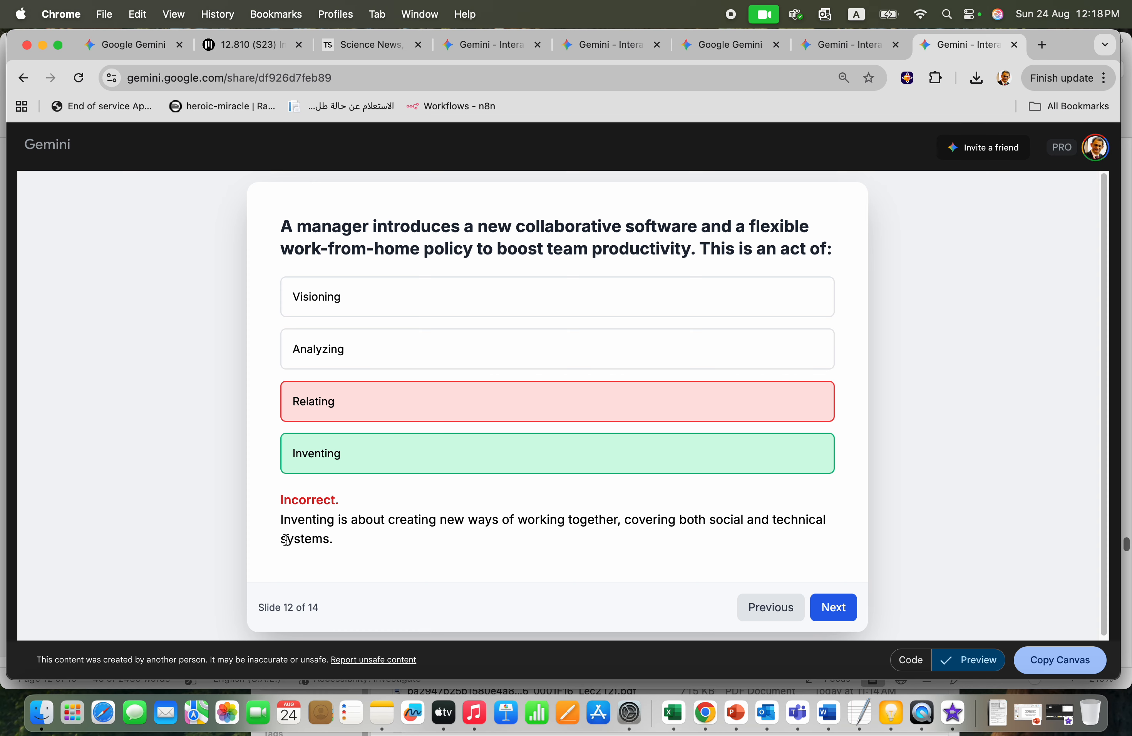
# Step: Answer Building personal relationships to the Enabling question, finish the quiz, and play the Congratulations slide's narration
pyautogui.click(831, 613)
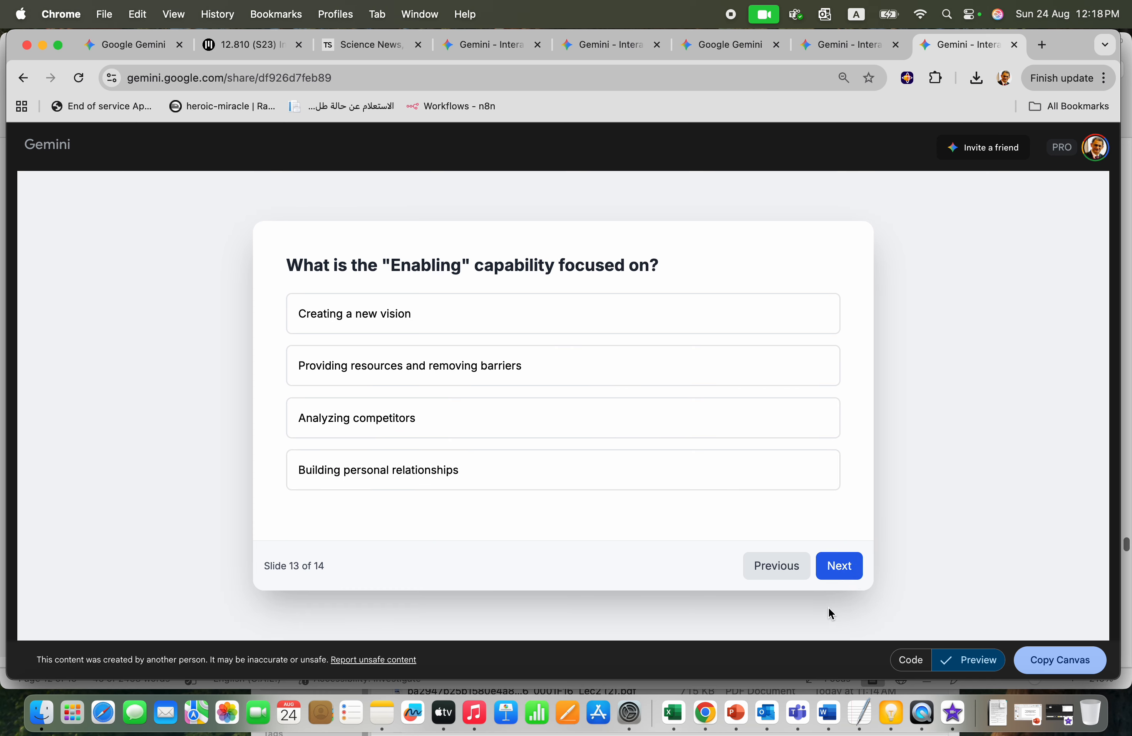
pyautogui.click(506, 484)
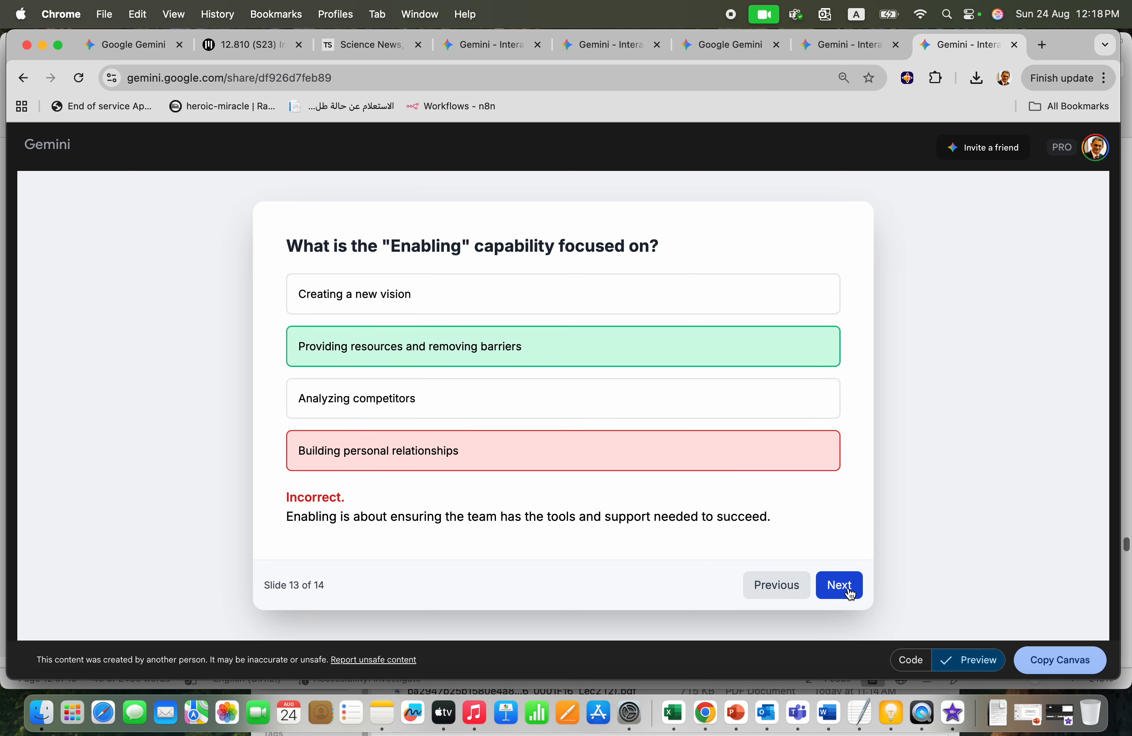
pyautogui.click(833, 590)
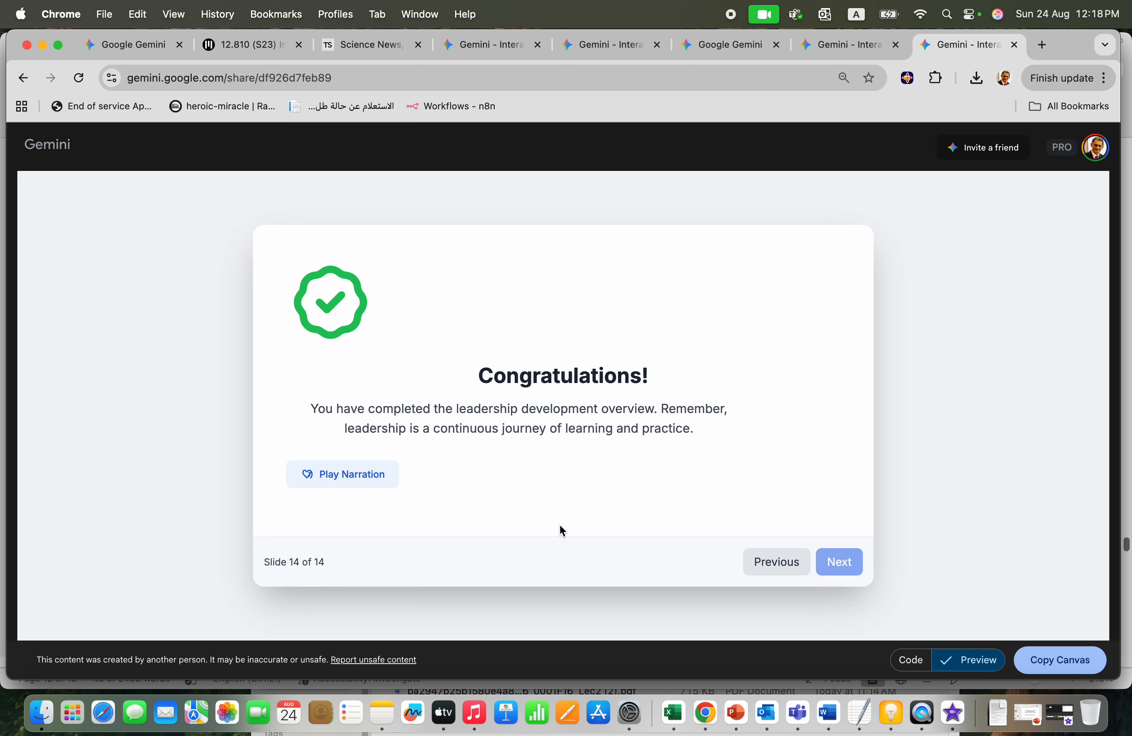
pyautogui.click(362, 482)
# Step: Return to the pressure simulator's Gemini chat, close its shareable link dialog, and start a new chat
pyautogui.click(841, 52)
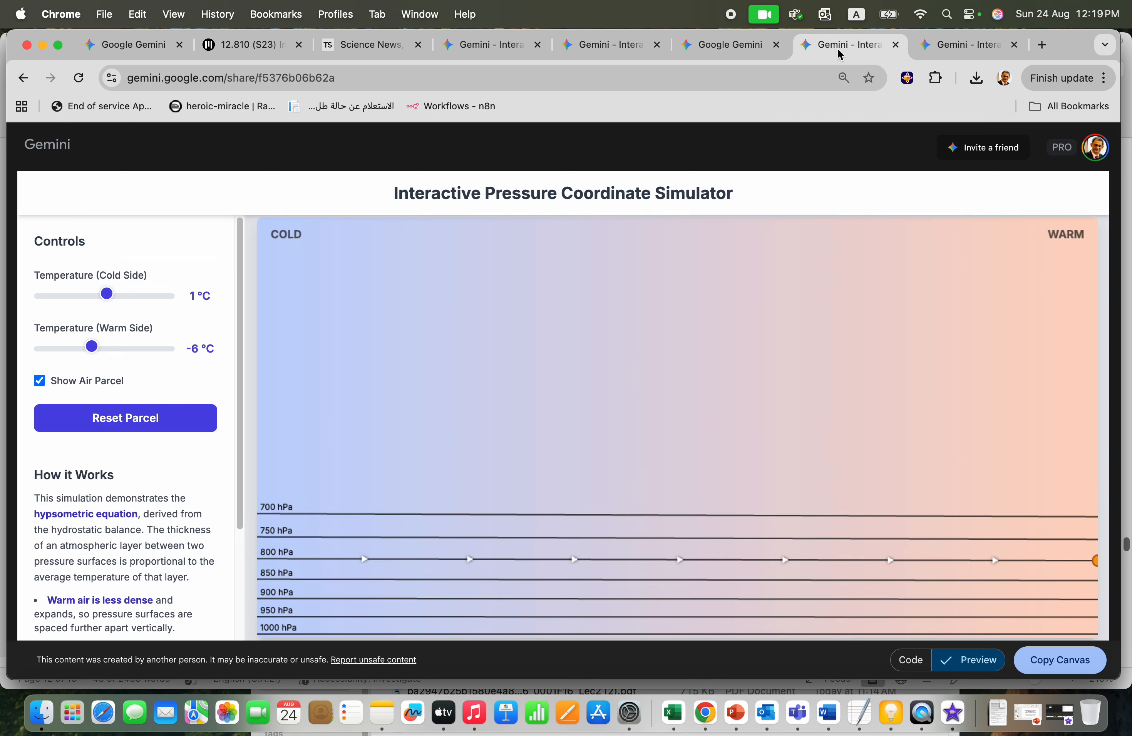
pyautogui.click(153, 52)
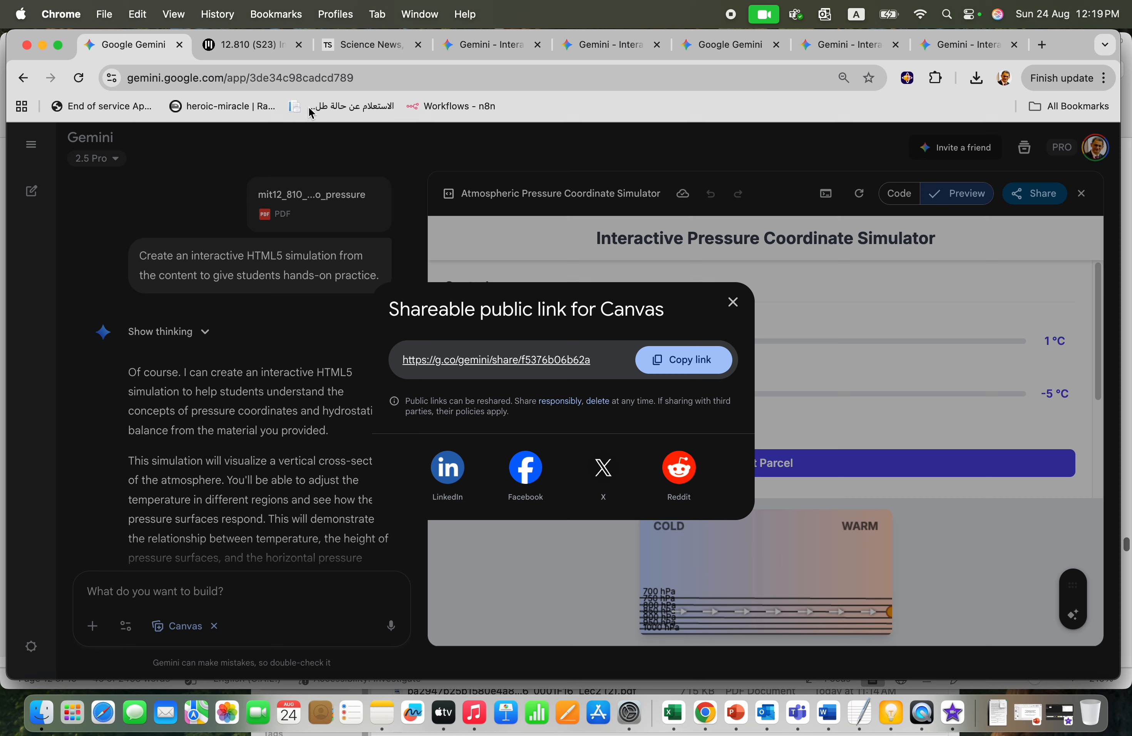
pyautogui.click(732, 302)
pyautogui.click(31, 194)
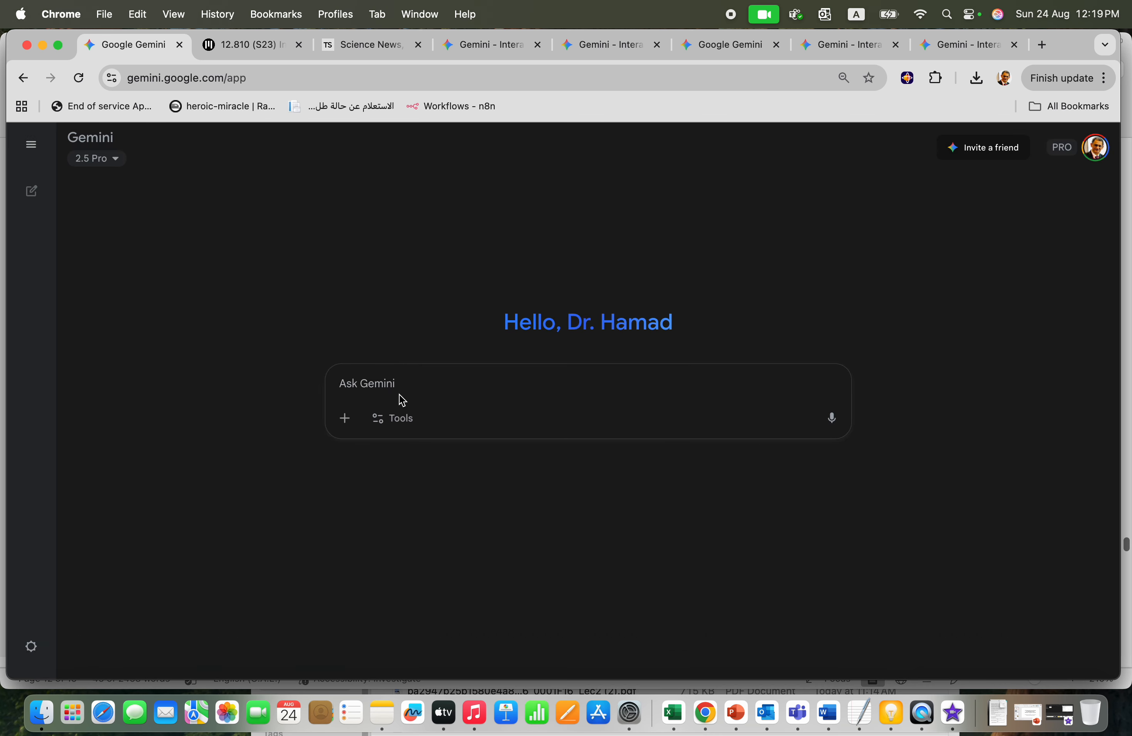
# Step: Open the MIT7_016F18PS1 PDF from the Downloads folder, examine the first page of Problem Set 1, and close it
pyautogui.click(344, 420)
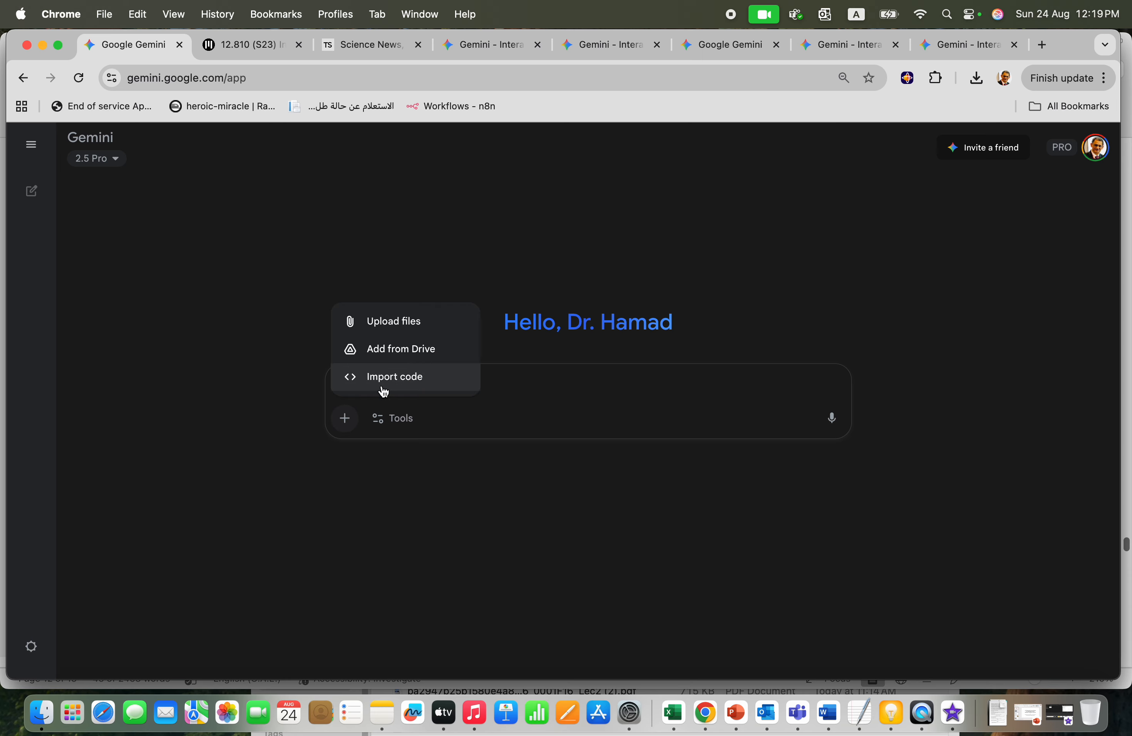
pyautogui.click(54, 721)
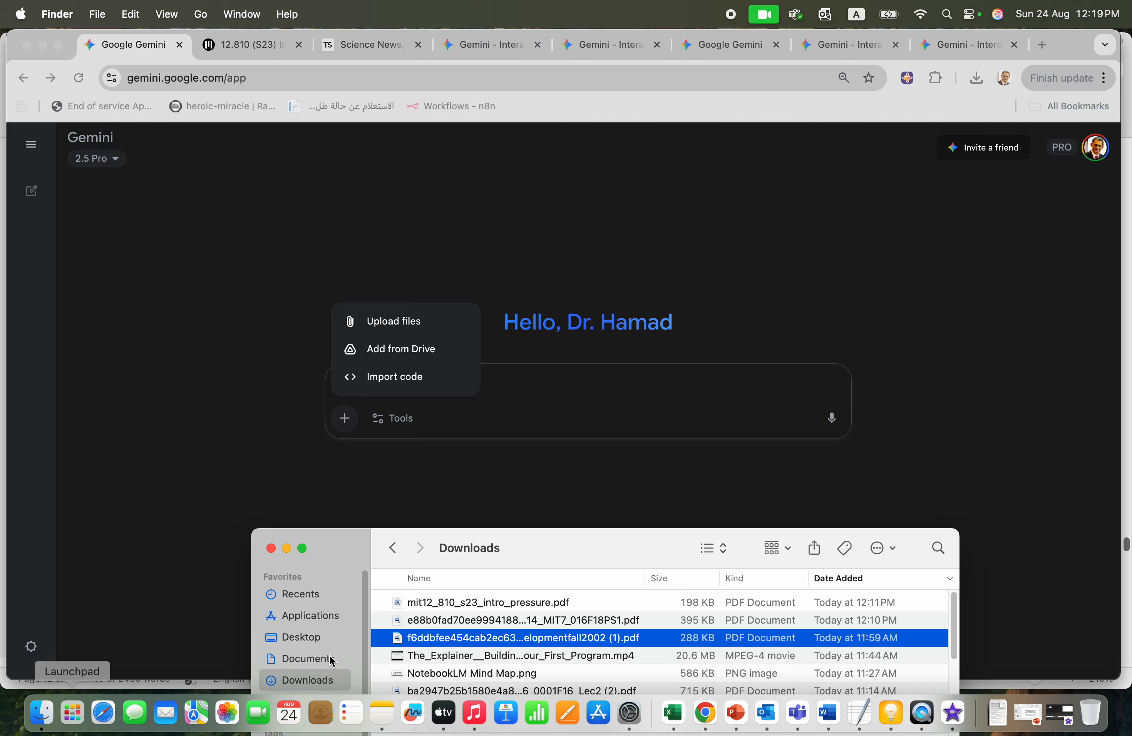
pyautogui.moveTo(630, 548); pyautogui.dragTo(605, 447)
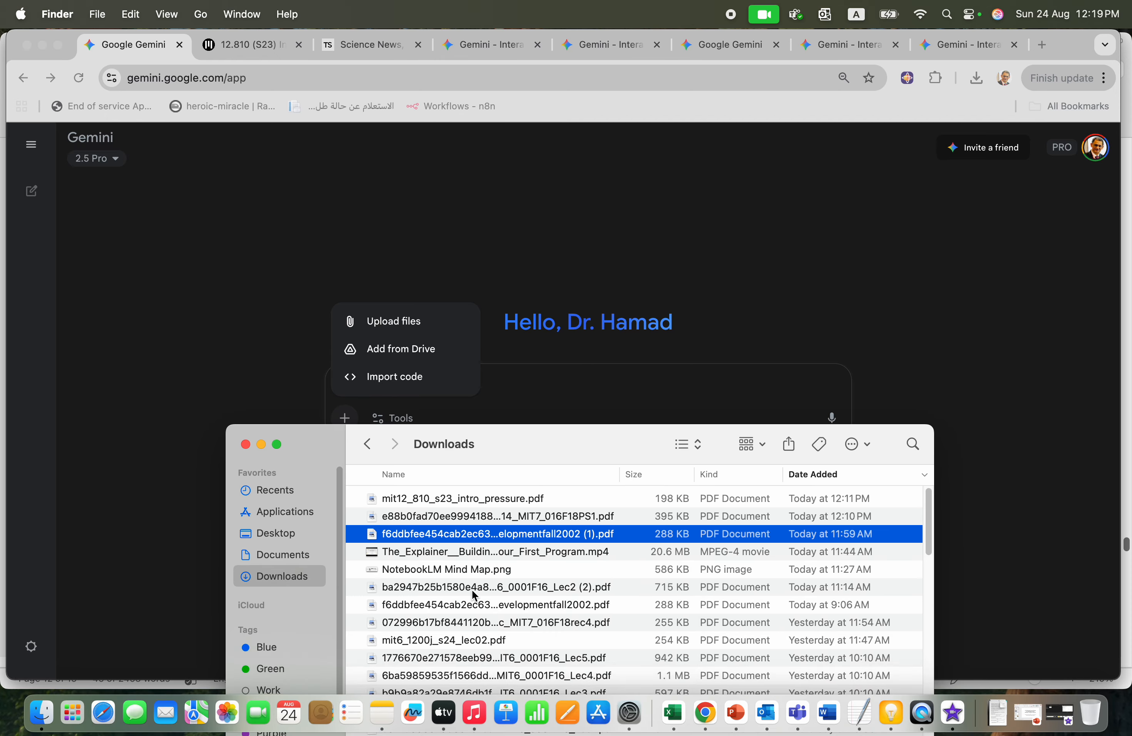
pyautogui.click(467, 522)
pyautogui.doubleClick(466, 523)
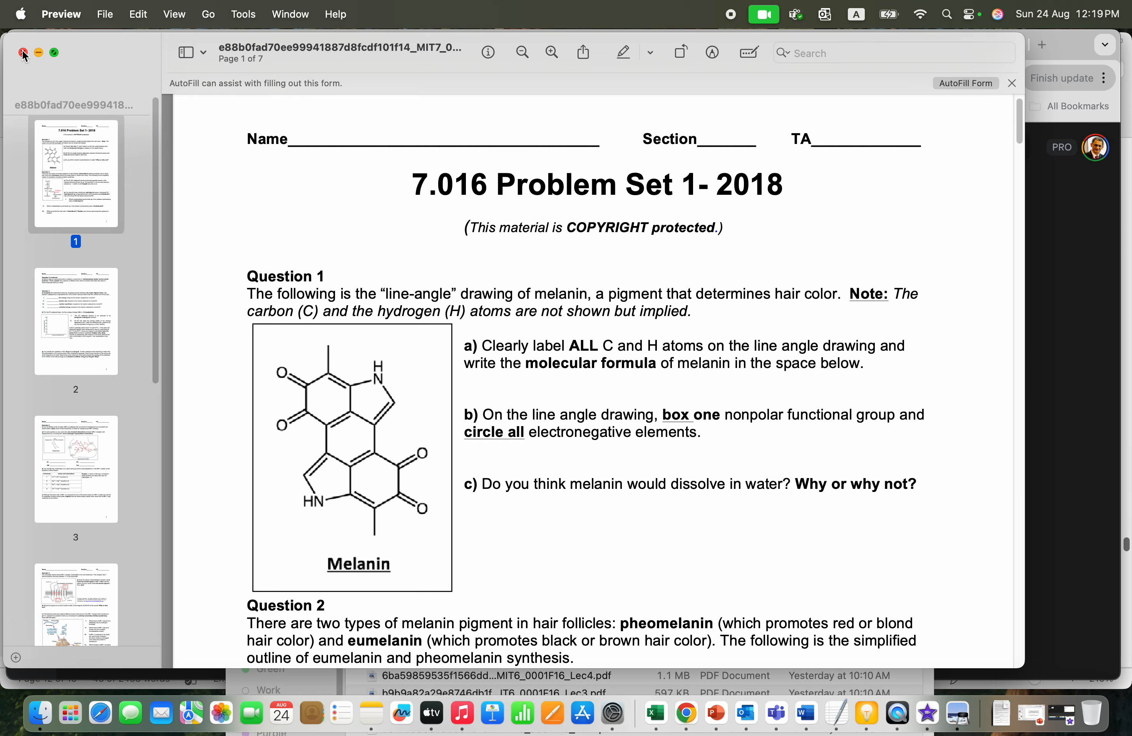
pyautogui.scroll(-3, 675, 655)
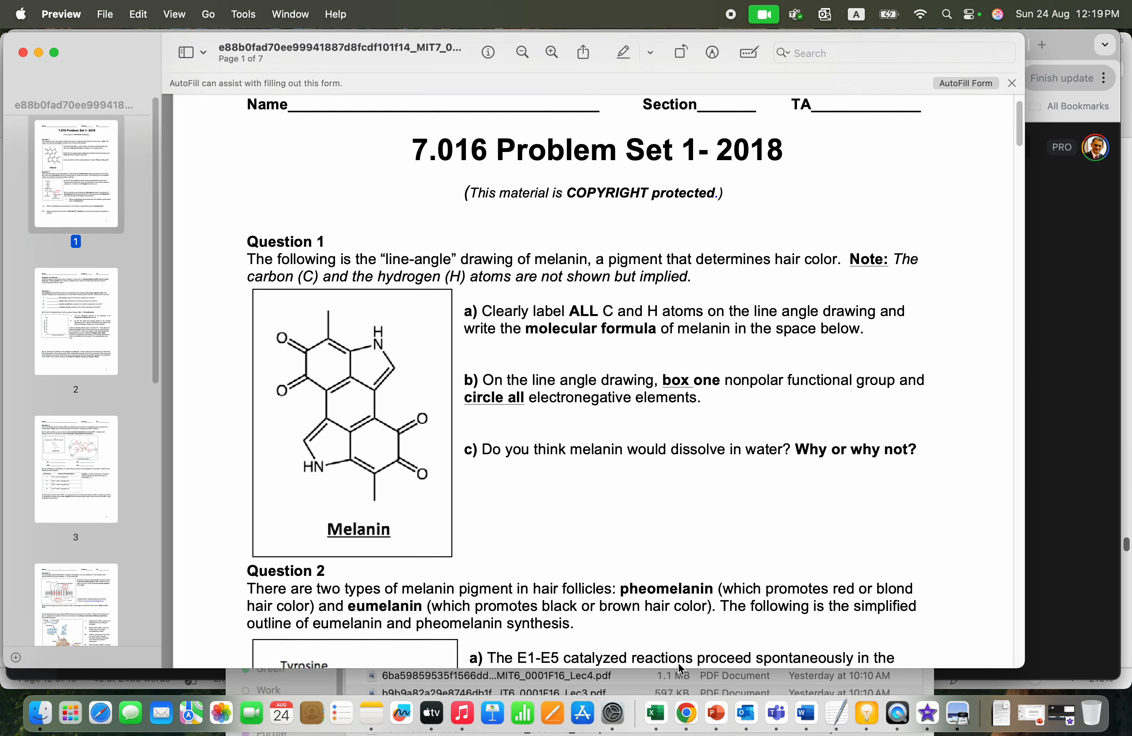
pyautogui.scroll(-10, 663, 488)
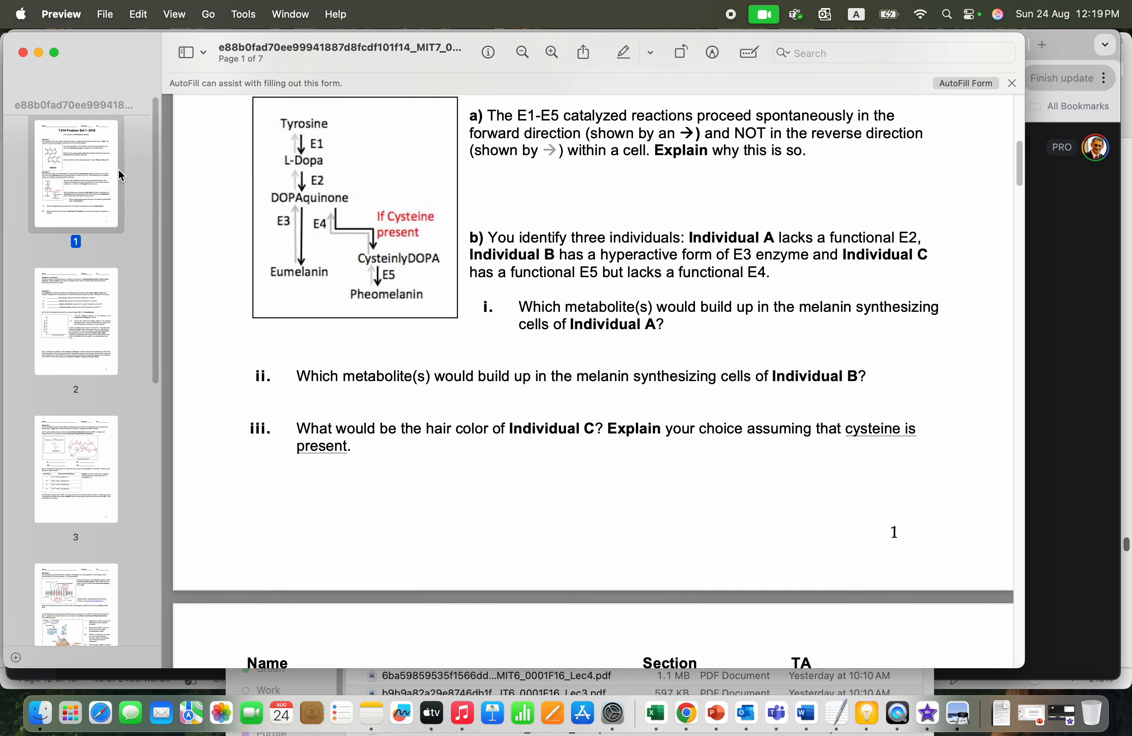
pyautogui.click(23, 52)
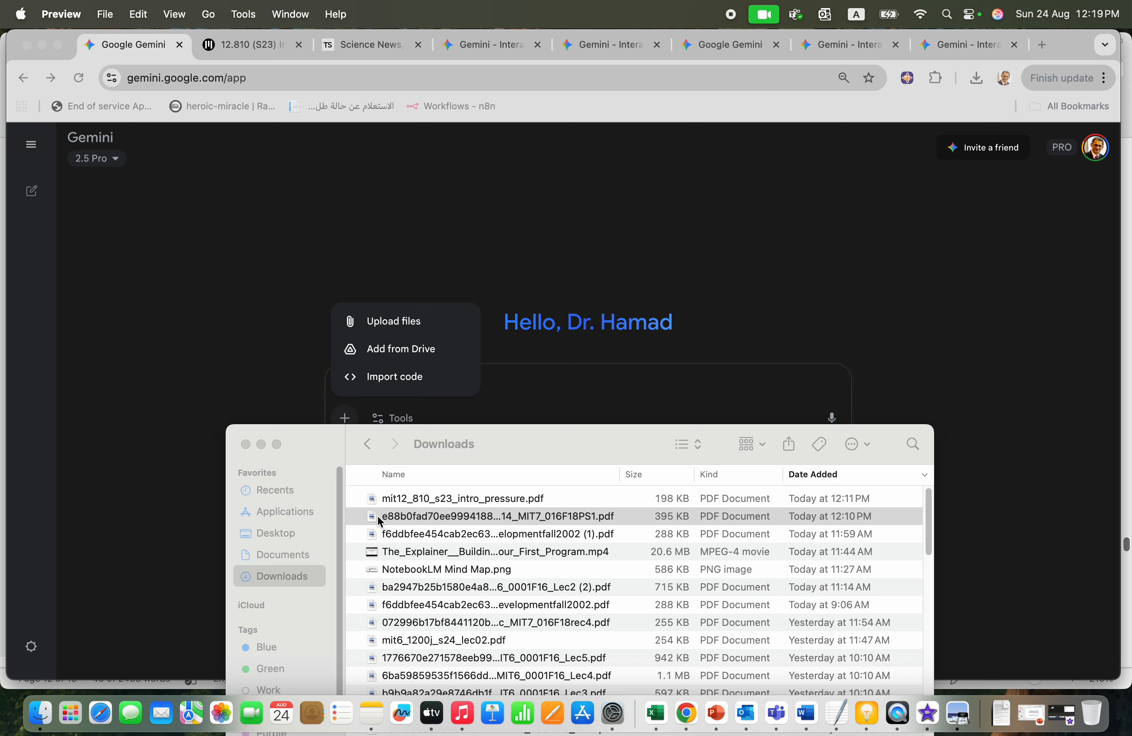
# Step: Attach the MIT7_016F18PS1 PDF to the new Gemini prompt without choosing any tool
pyautogui.moveTo(380, 520); pyautogui.dragTo(517, 381)
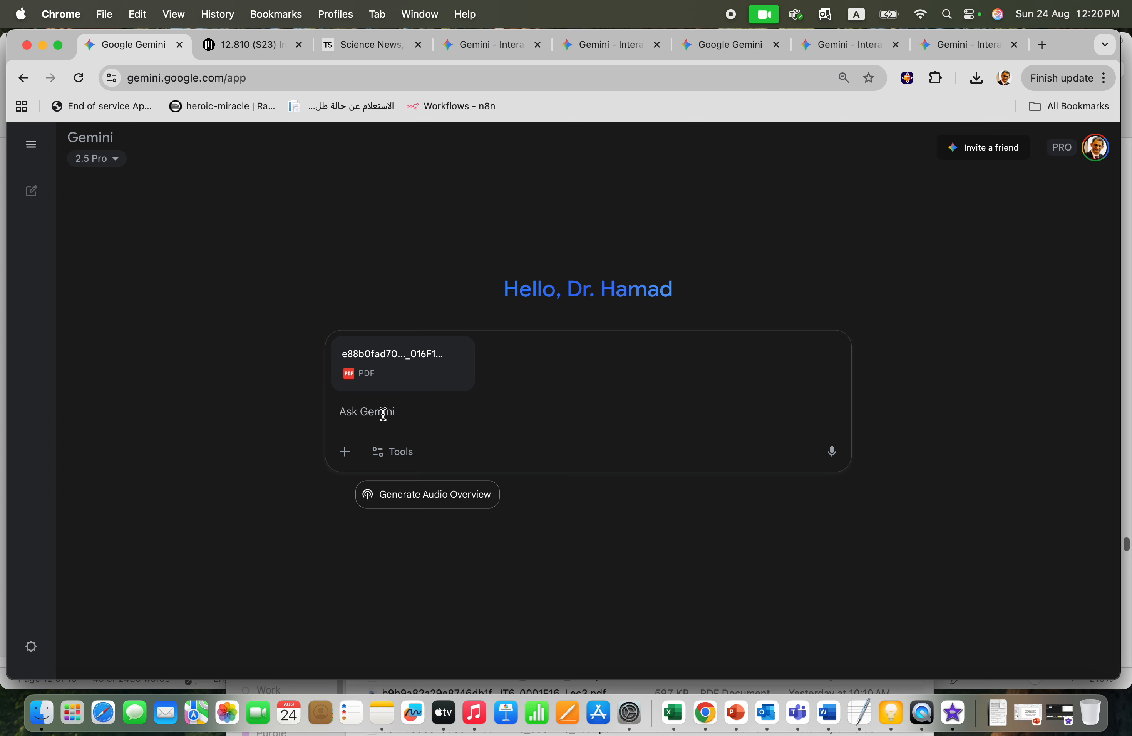
pyautogui.click(398, 468)
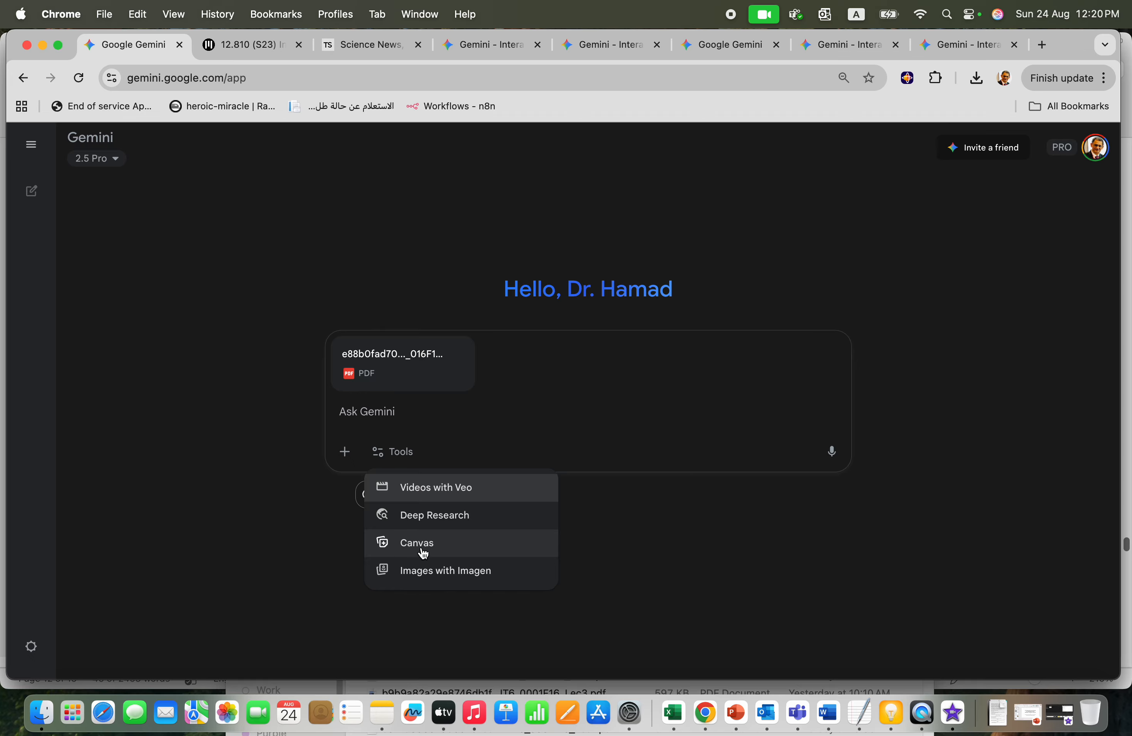
pyautogui.click(320, 532)
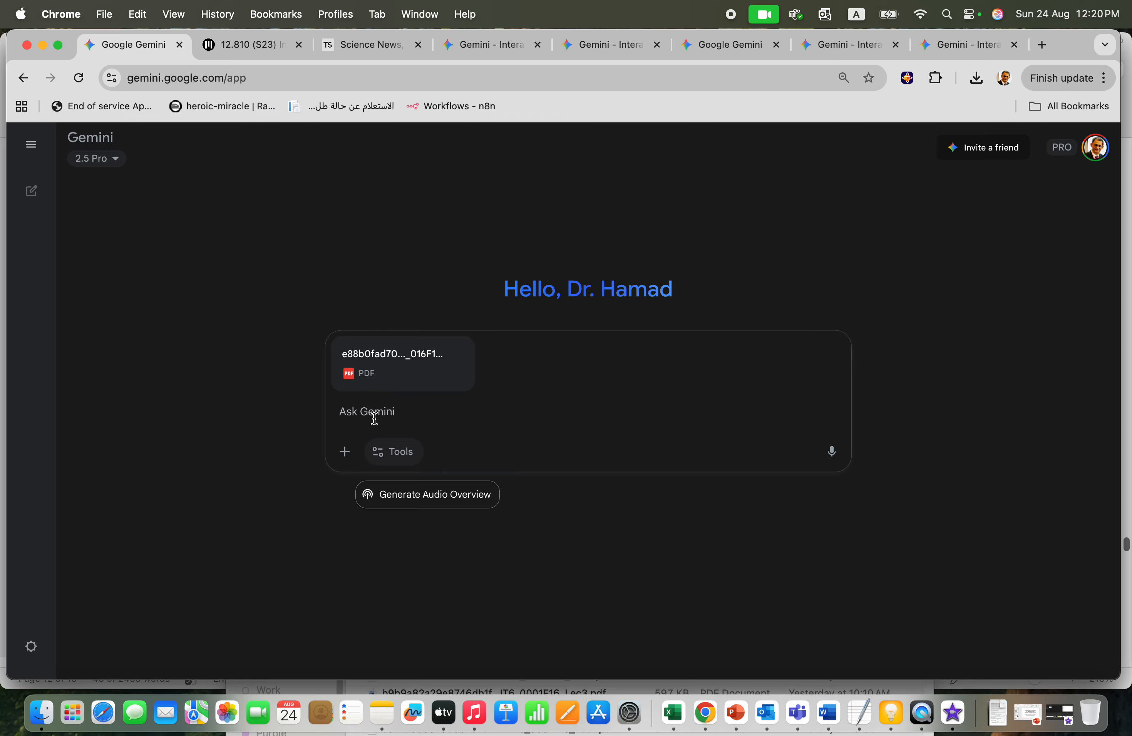
# Step: Switch to the Word guide and copy the sample storybook prompt from section 4.3 Creating a storybook
pyautogui.click(828, 713)
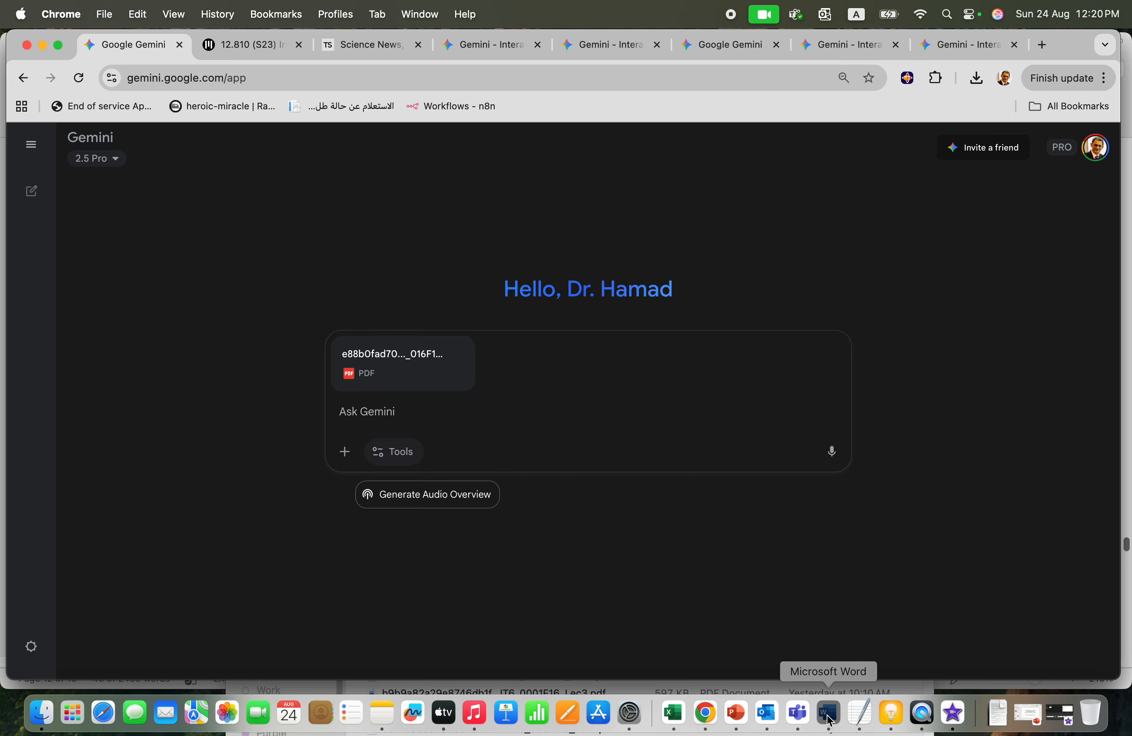
pyautogui.scroll(-10, 568, 521)
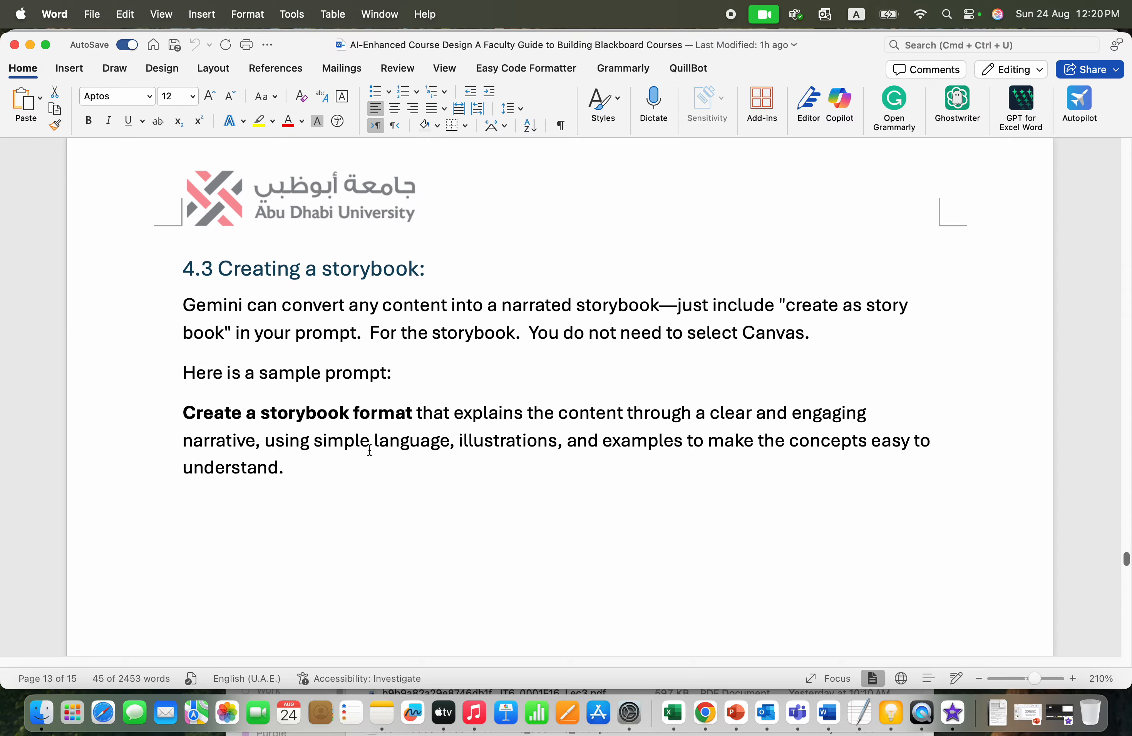
pyautogui.moveTo(188, 412); pyautogui.dragTo(298, 472)
pyautogui.press('super+c')
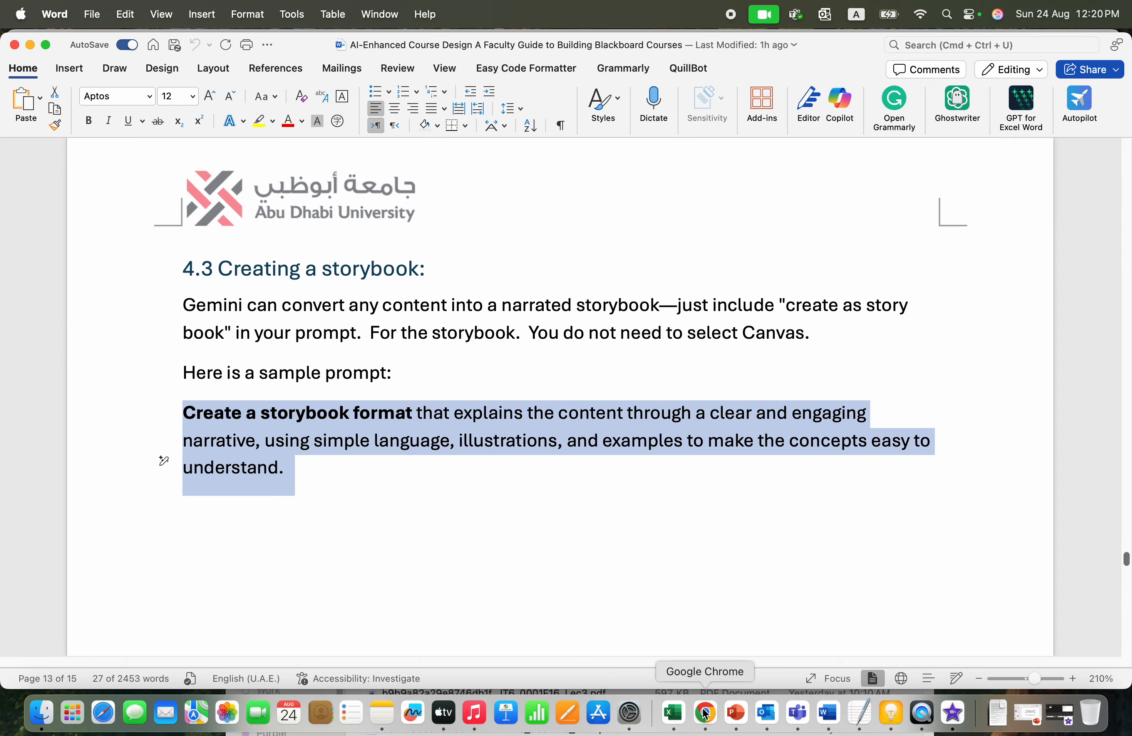
# Step: Paste the storybook prompt as plain text into the Gemini chat, removing any pasted image attachment, and submit it with the PDF
pyautogui.click(711, 719)
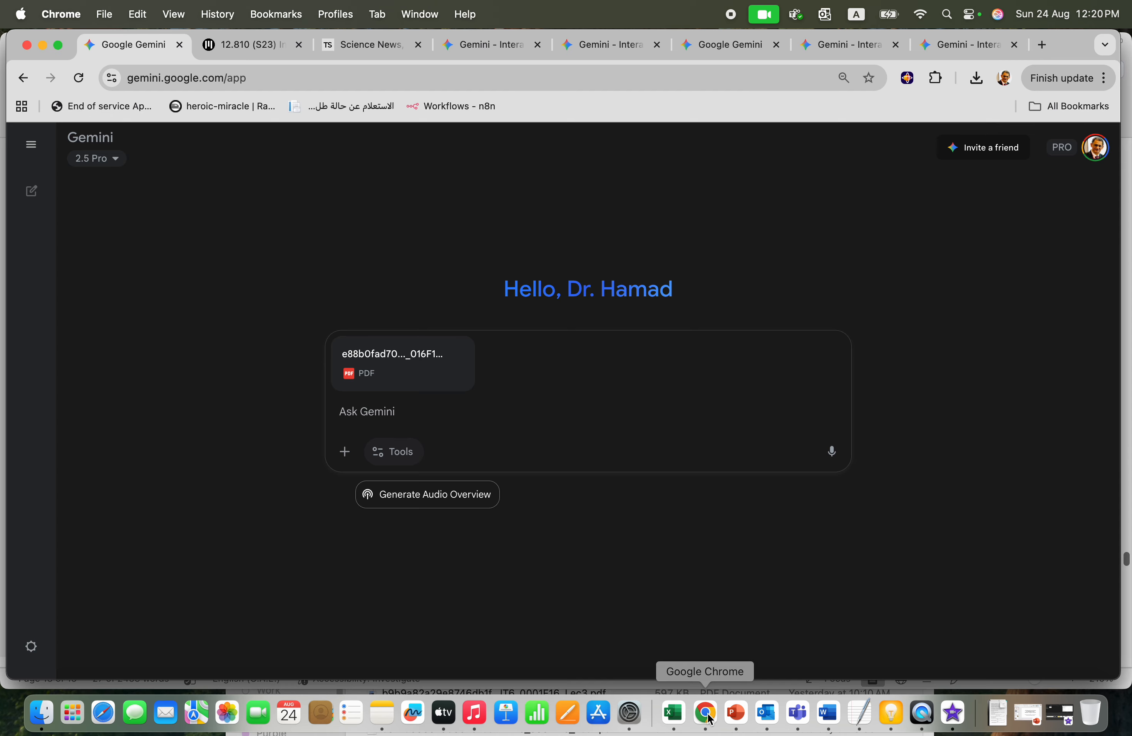
pyautogui.click(380, 415)
pyautogui.press('super+v')
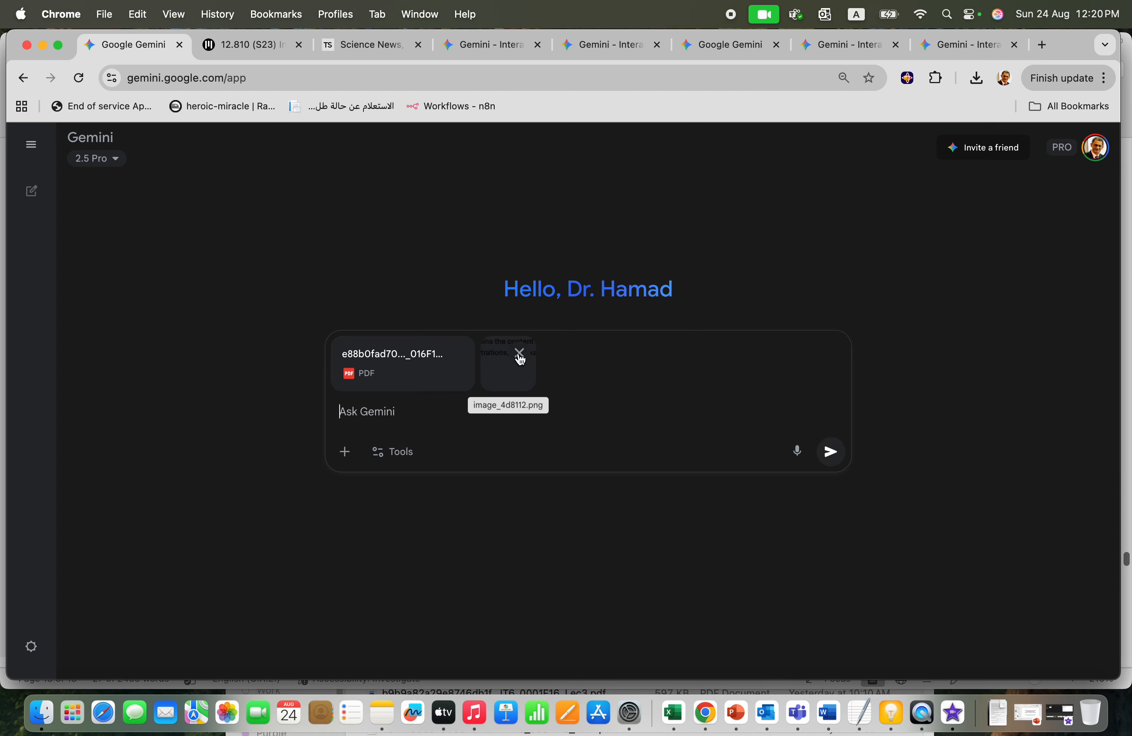
pyautogui.click(524, 355)
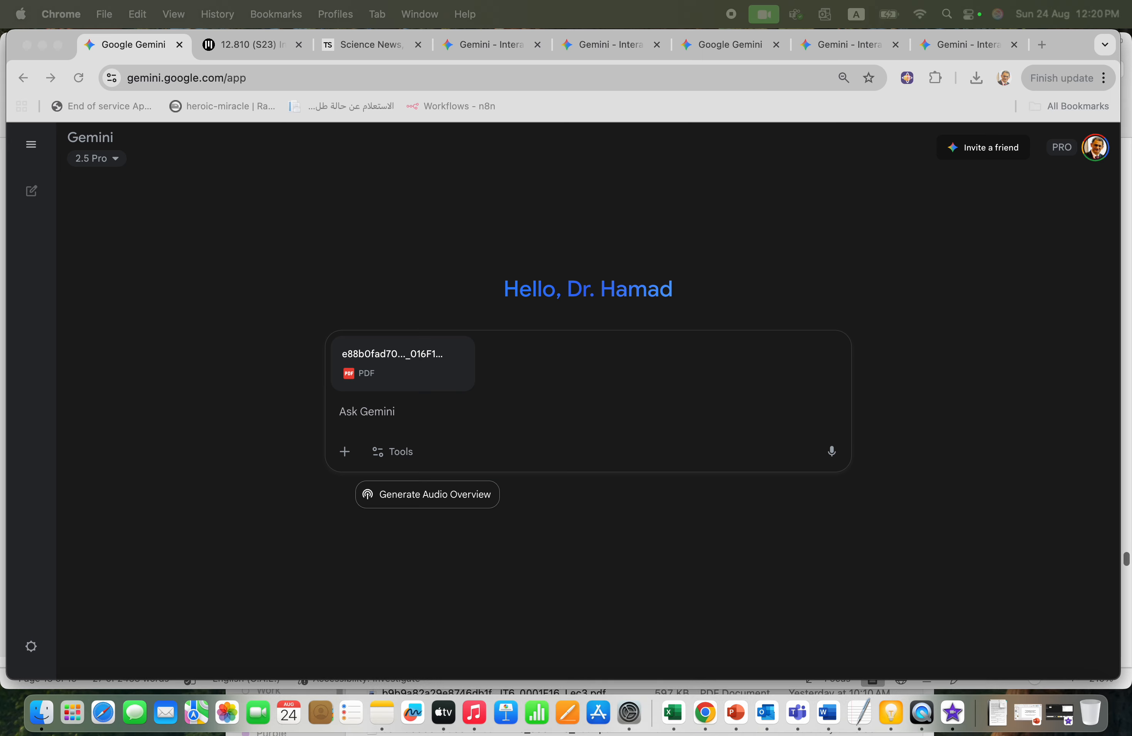
pyautogui.click(408, 415)
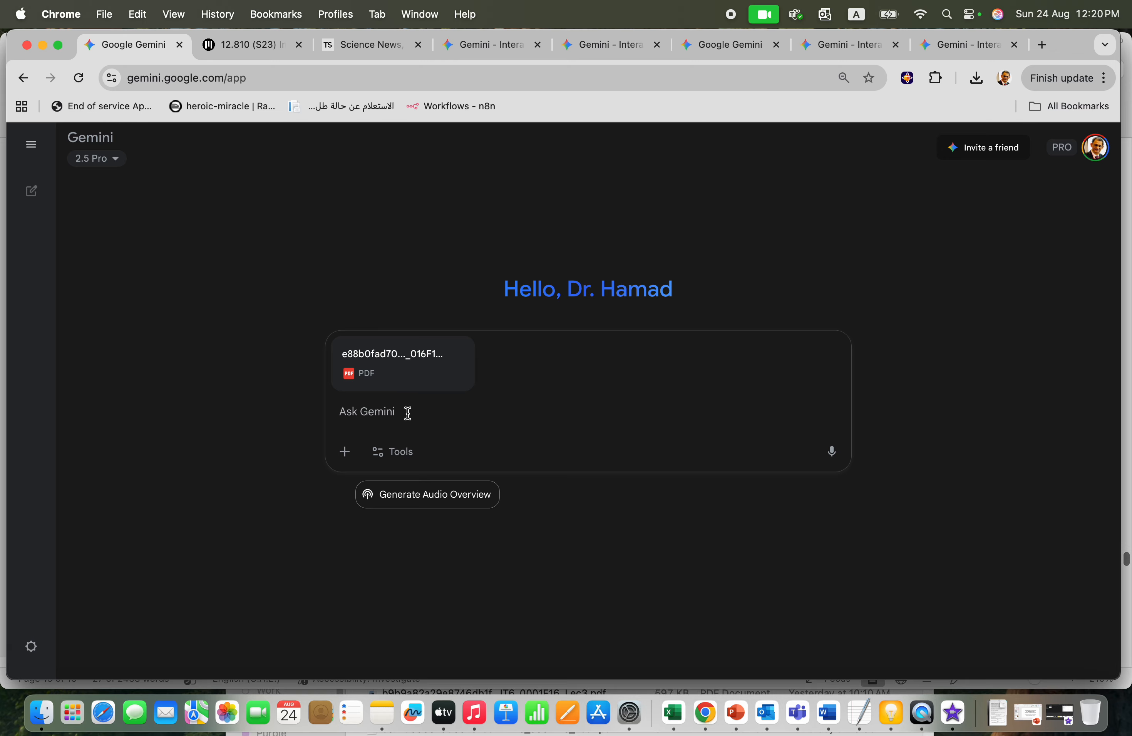
pyautogui.press('super+v')
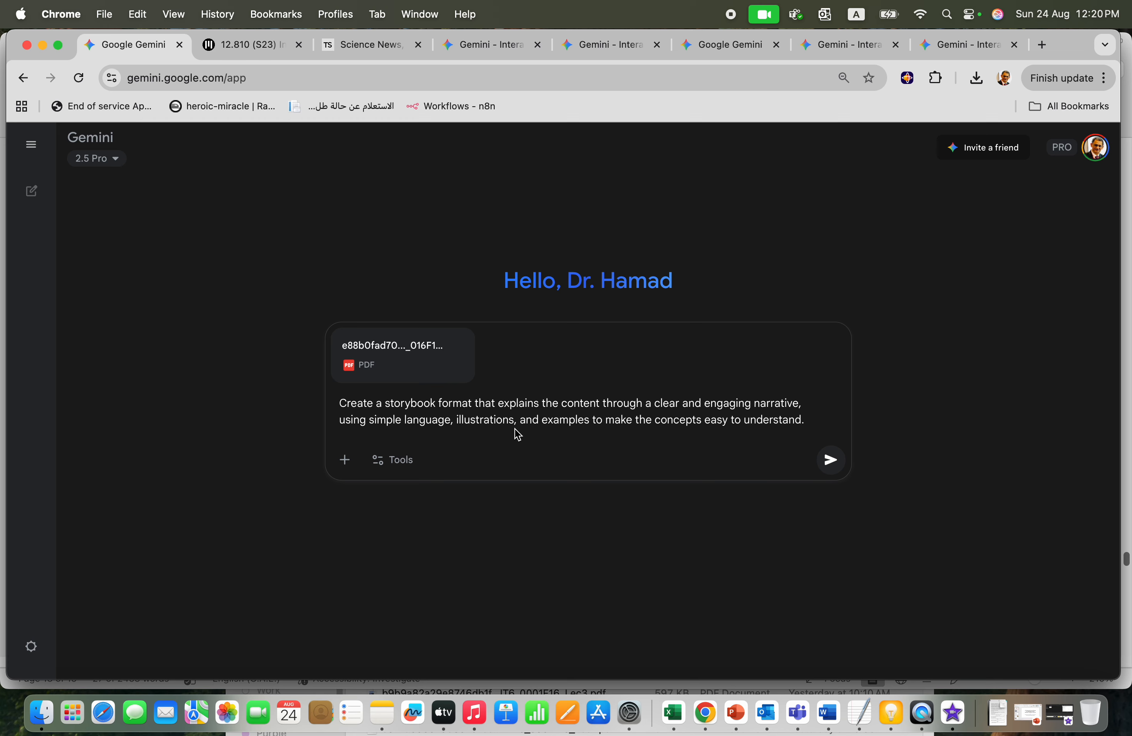
pyautogui.click(831, 460)
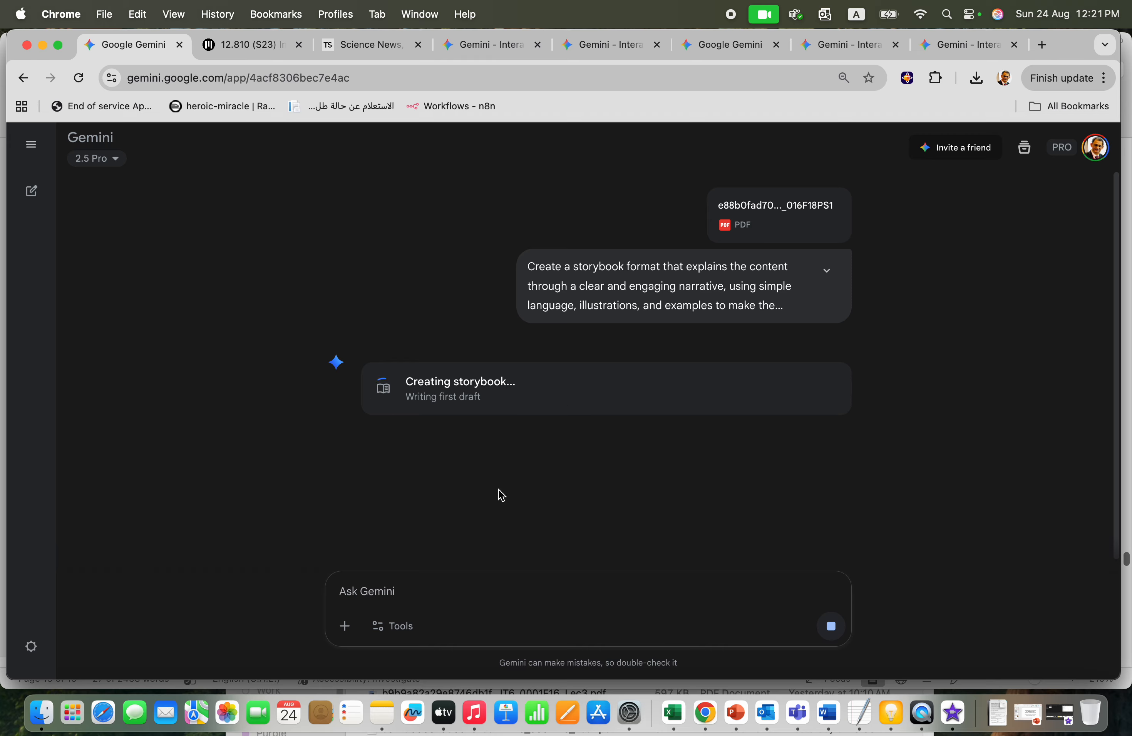
# Step: Close the browser tabs of the shared leadership deck and the shared pressure coordinate simulator
pyautogui.click(964, 48)
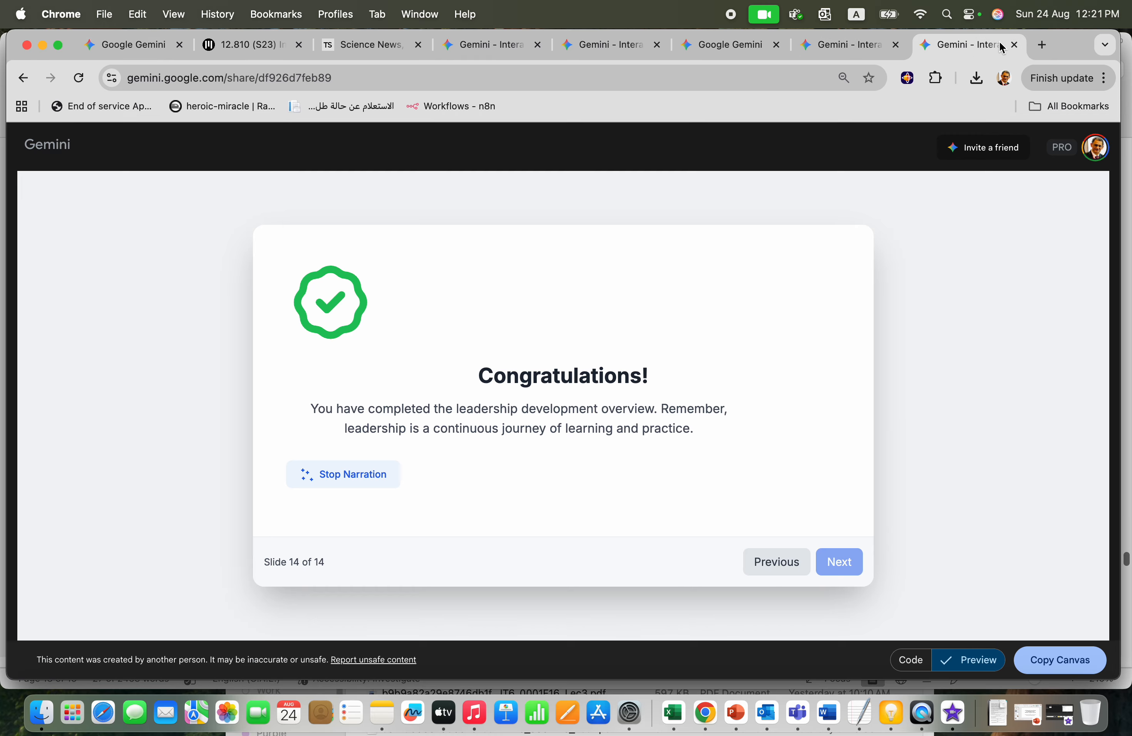
pyautogui.click(1014, 44)
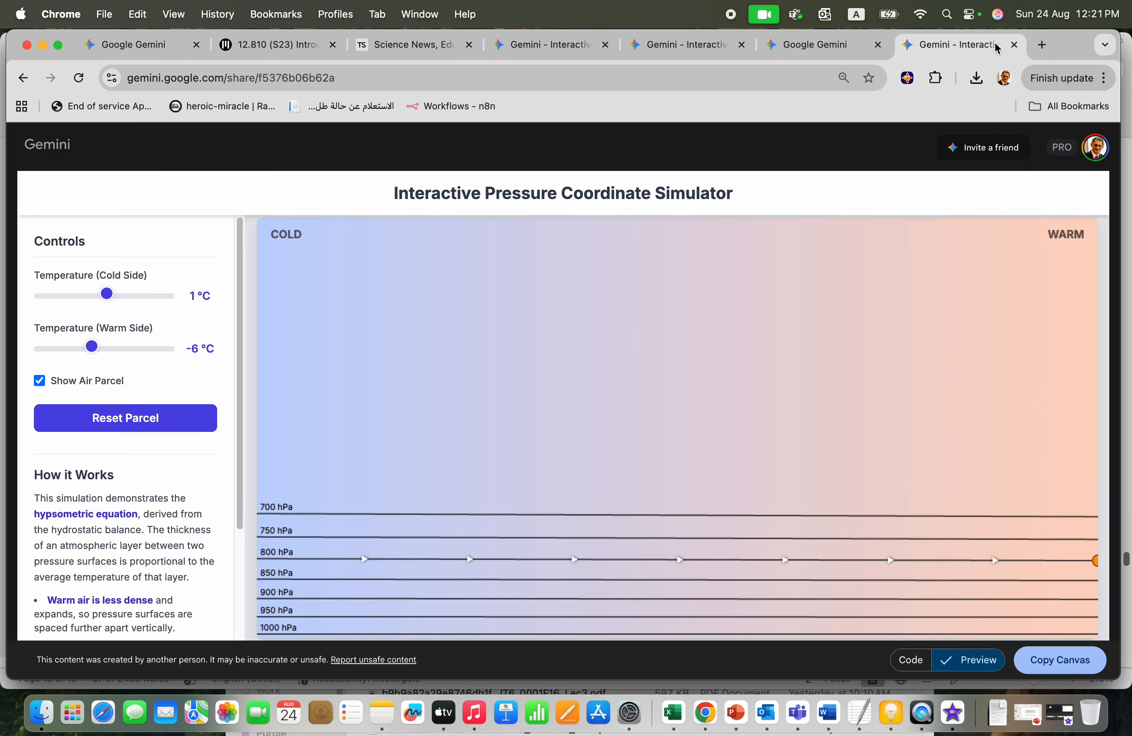
pyautogui.click(1014, 44)
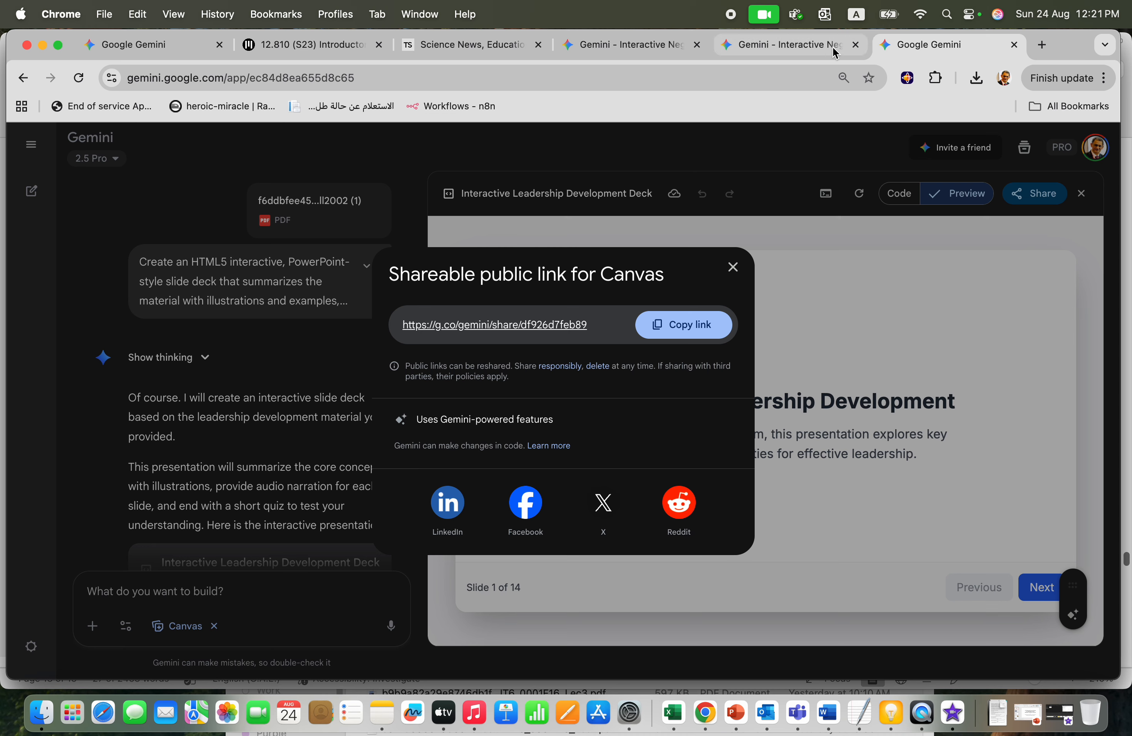
# Step: Check the storybook's generation progress in Gemini, and switch to the AI-Enhanced Course Design presentation in PowerPoint
pyautogui.click(182, 50)
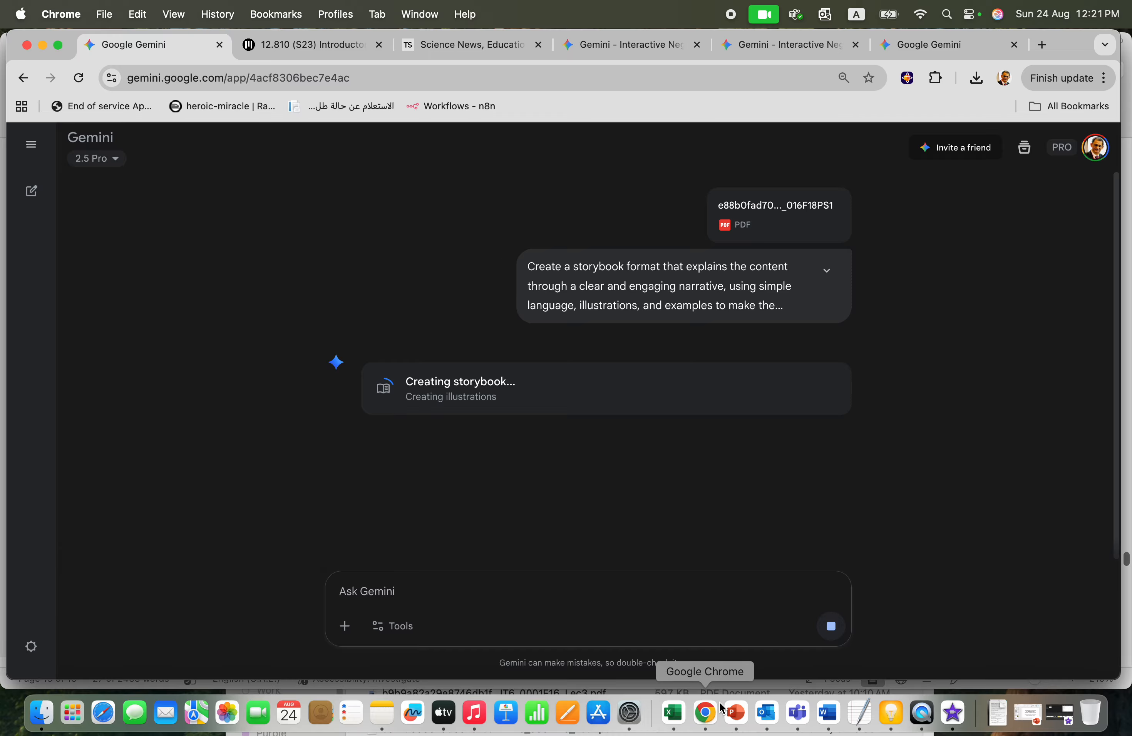
pyautogui.click(738, 720)
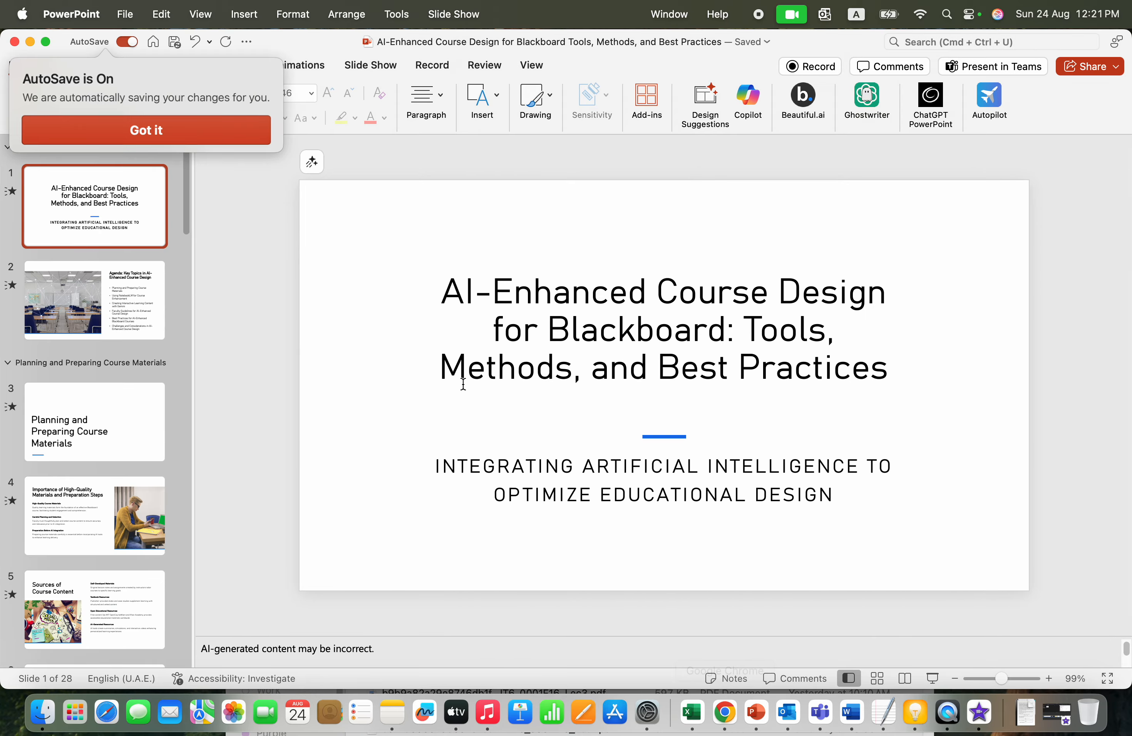
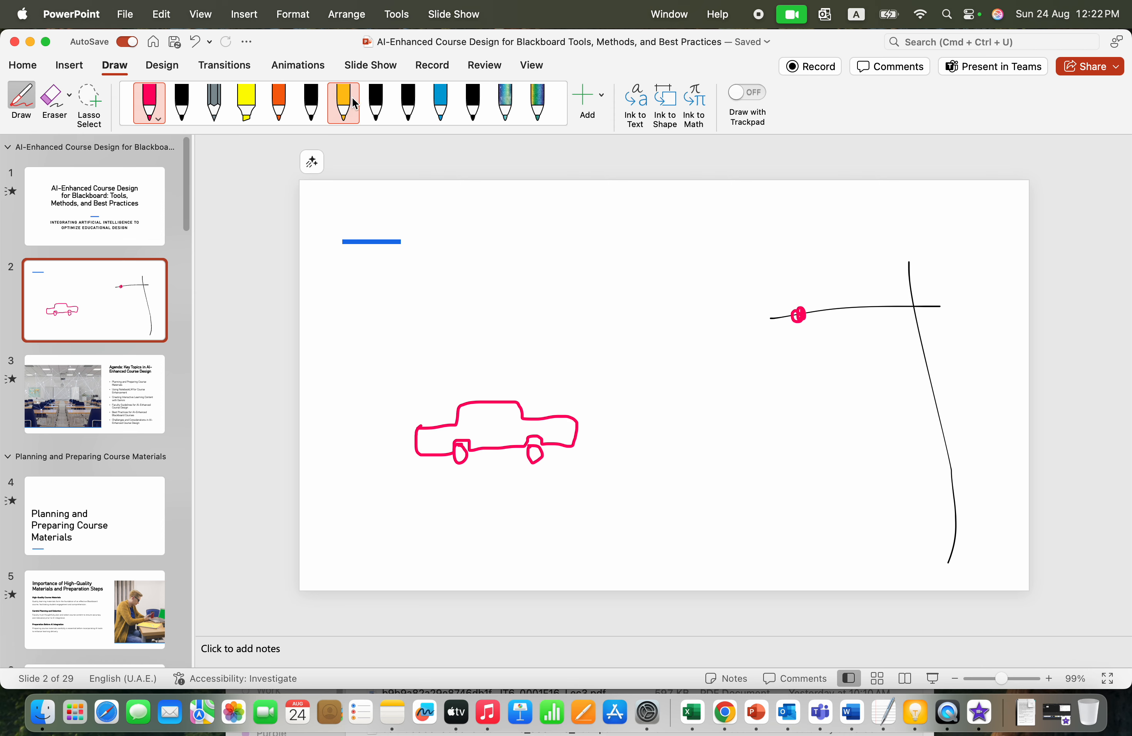
# Step: Draw filled yellow and dark blue dots beside the red one on slide 2's traffic-light arm, and capture a screenshot of the slide
pyautogui.click(343, 102)
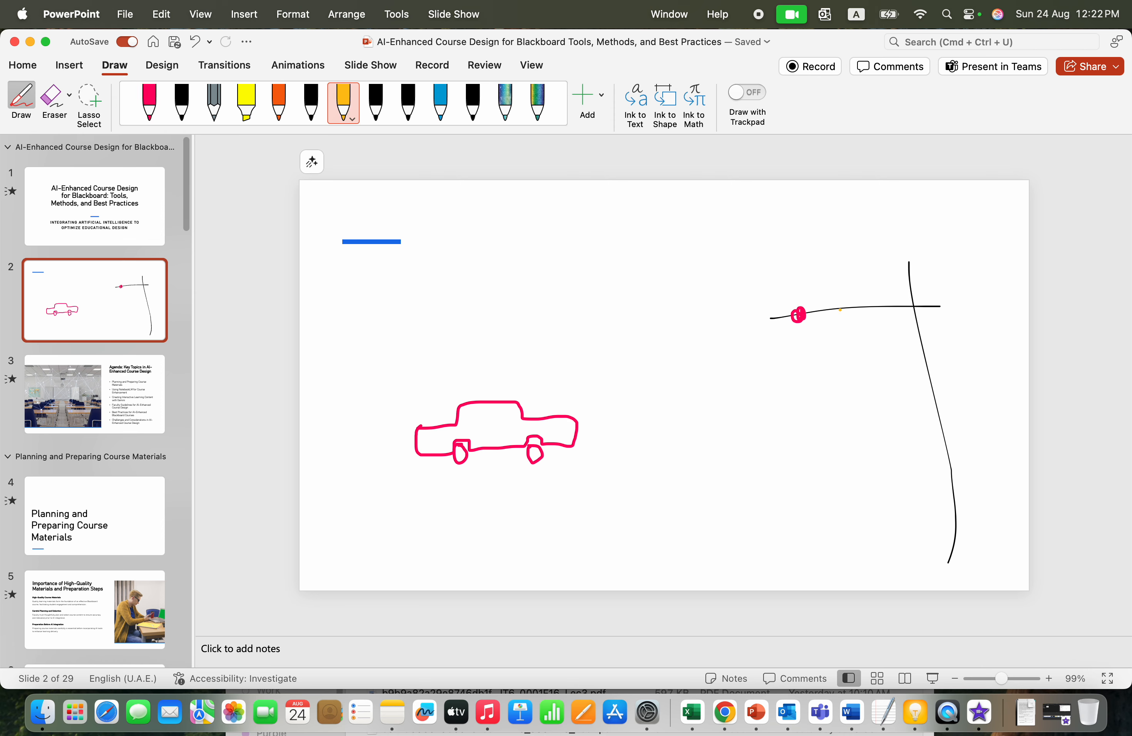
pyautogui.moveTo(831, 307); pyautogui.dragTo(838, 311)
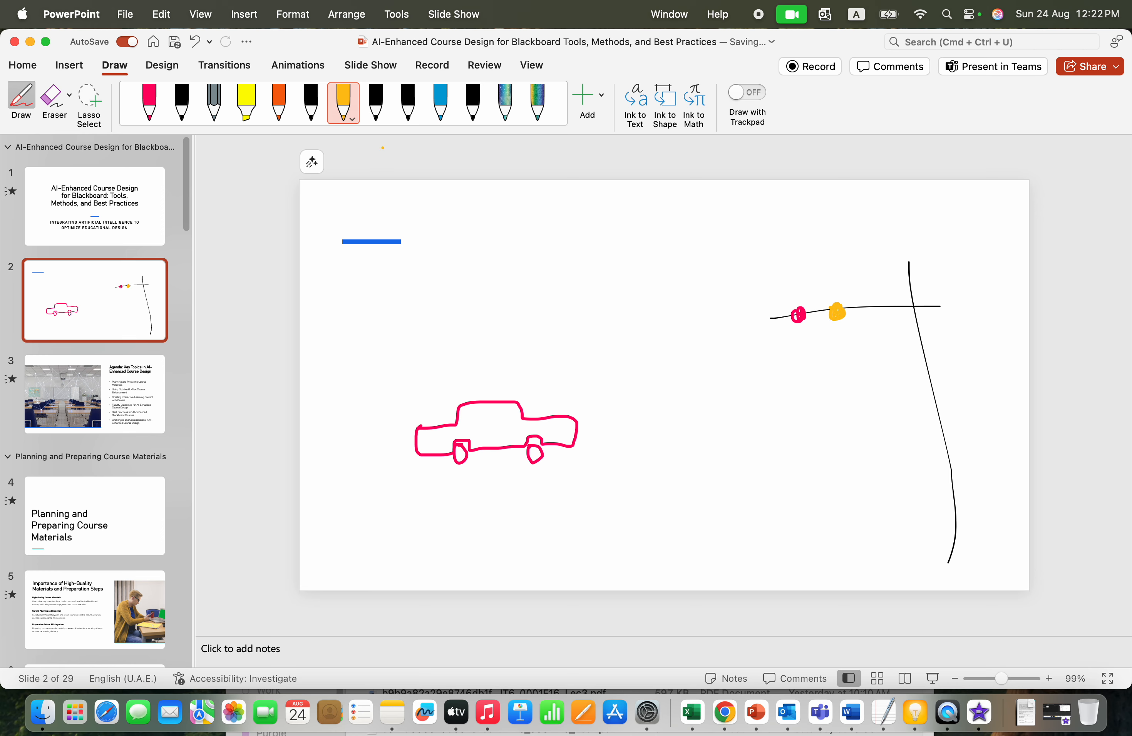
pyautogui.click(536, 111)
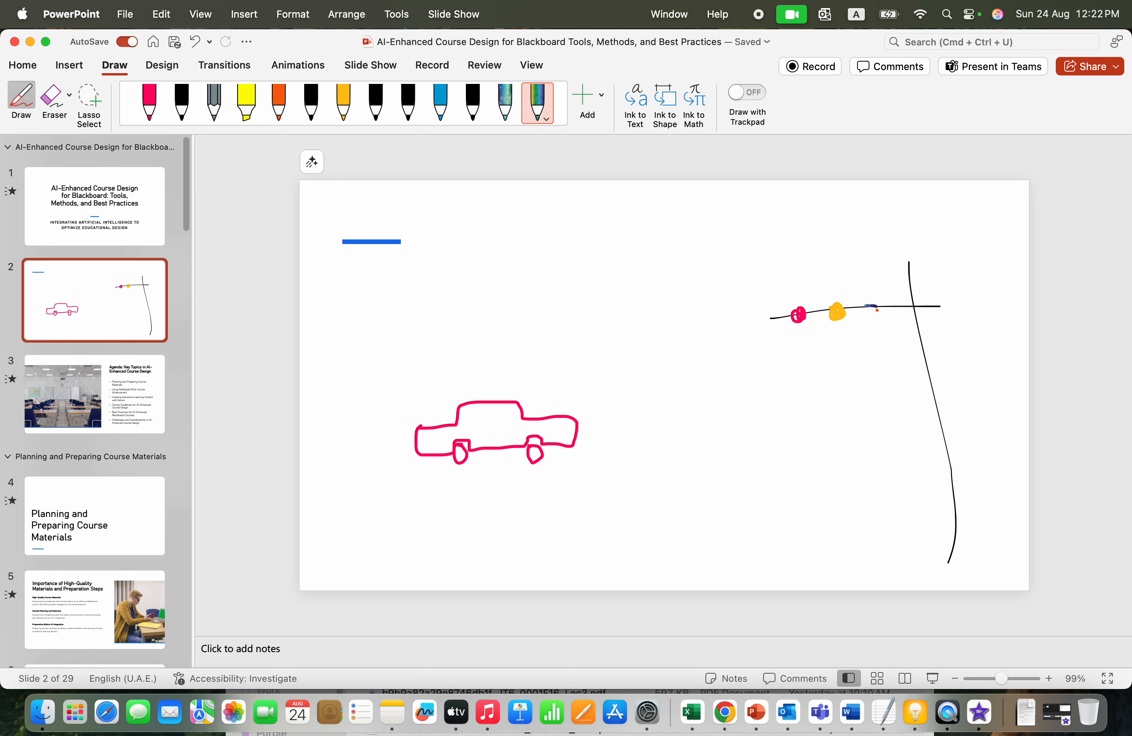
pyautogui.moveTo(866, 306); pyautogui.dragTo(871, 307)
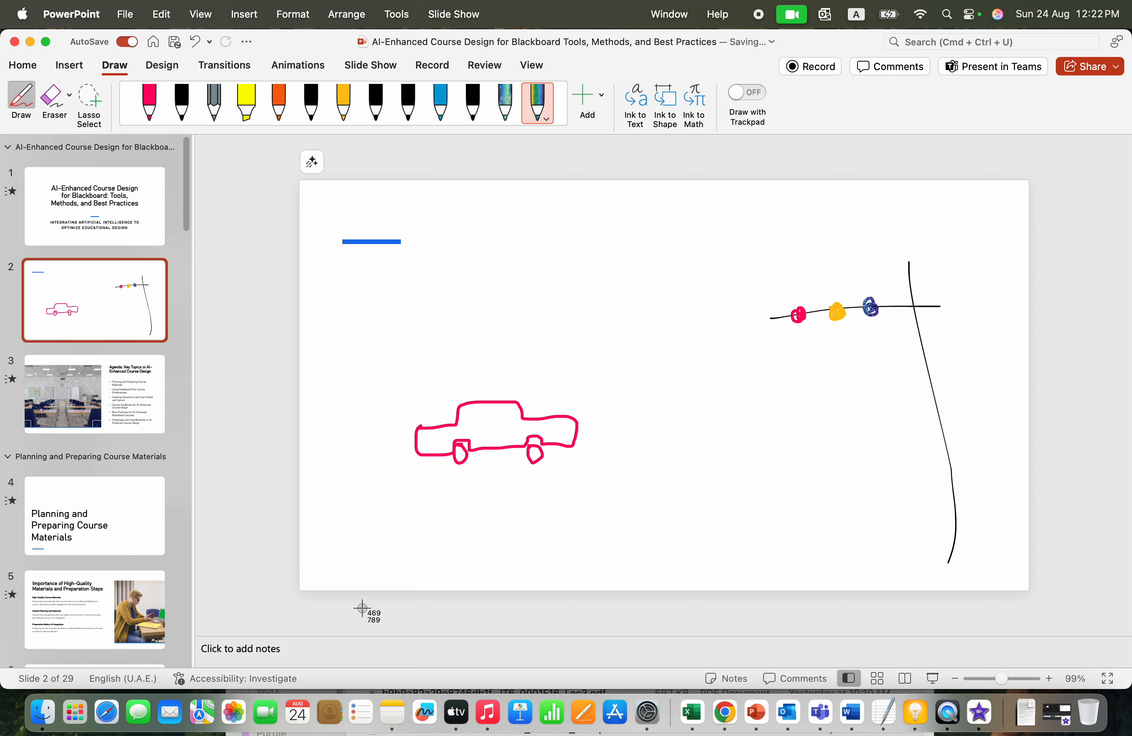
pyautogui.moveTo(1018, 583); pyautogui.dragTo(317, 253)
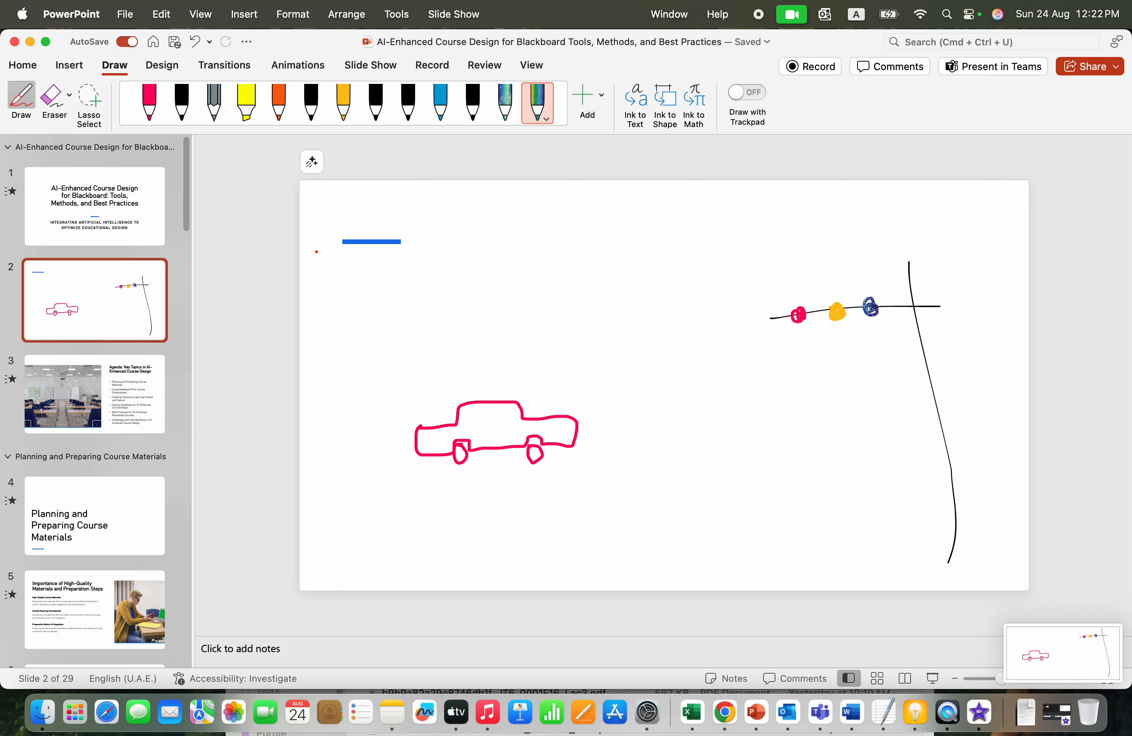
# Step: Switch to Gemini in Chrome, page through the storybook The Magical Painter Inside Us, and play its narration from the cover to page 4
pyautogui.click(725, 713)
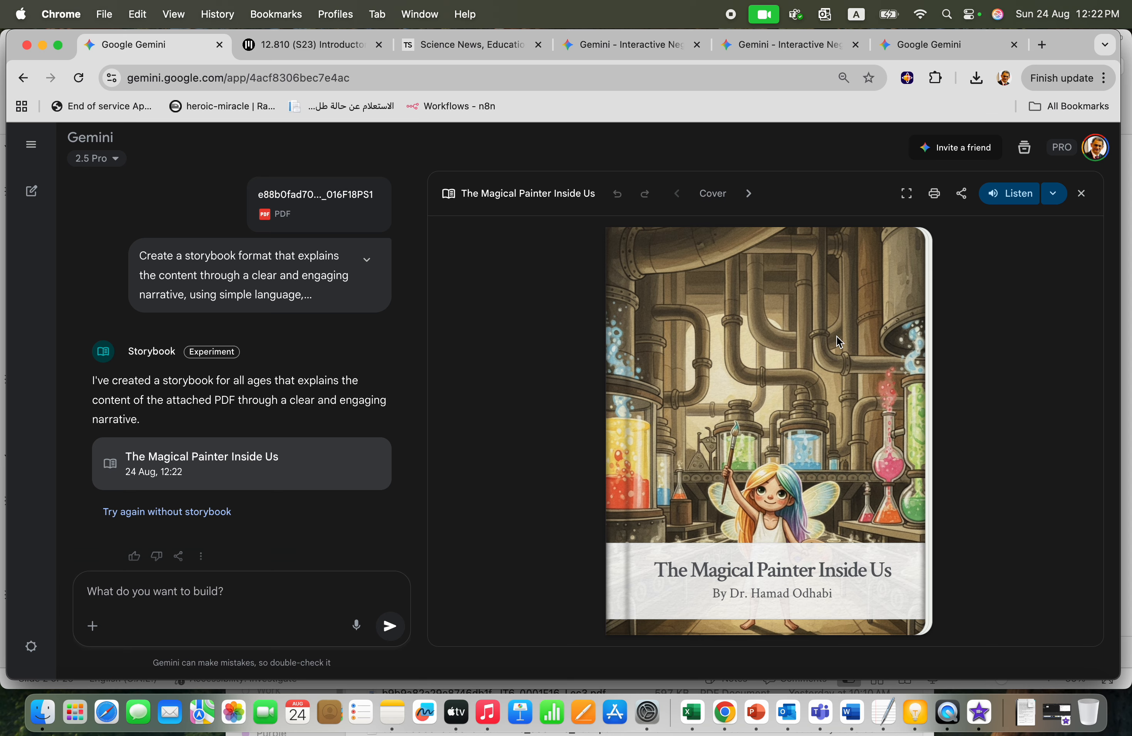
pyautogui.click(850, 425)
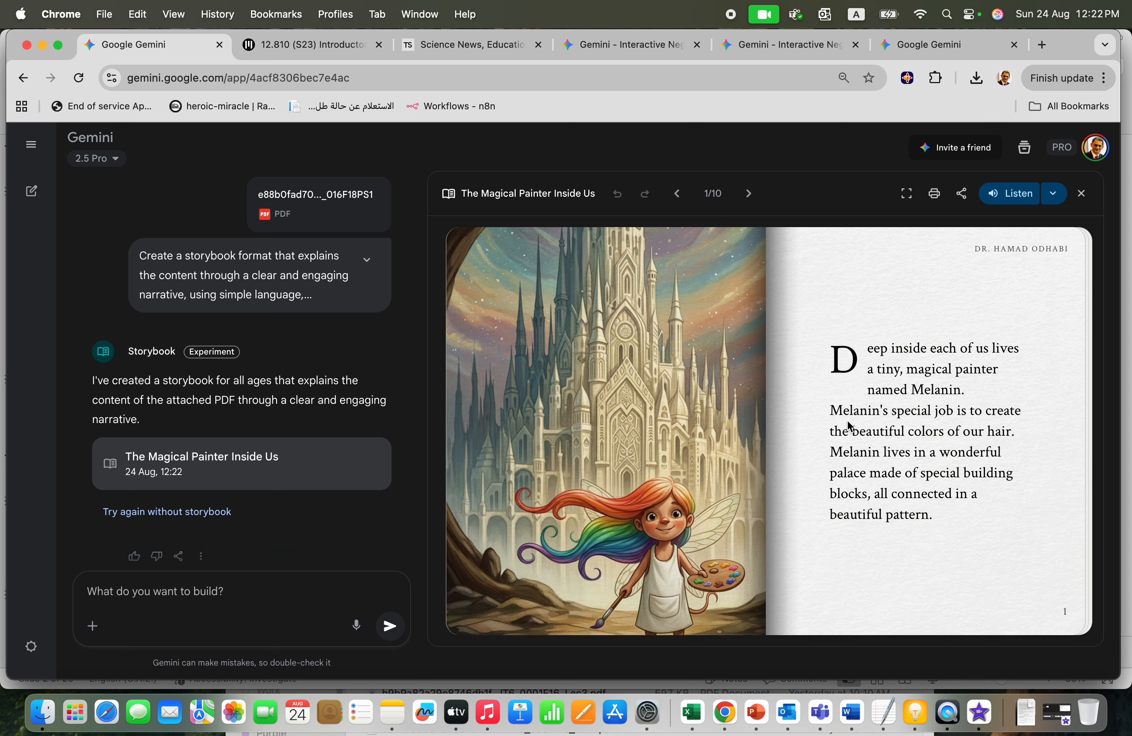
pyautogui.click(923, 456)
pyautogui.click(570, 427)
pyautogui.click(571, 428)
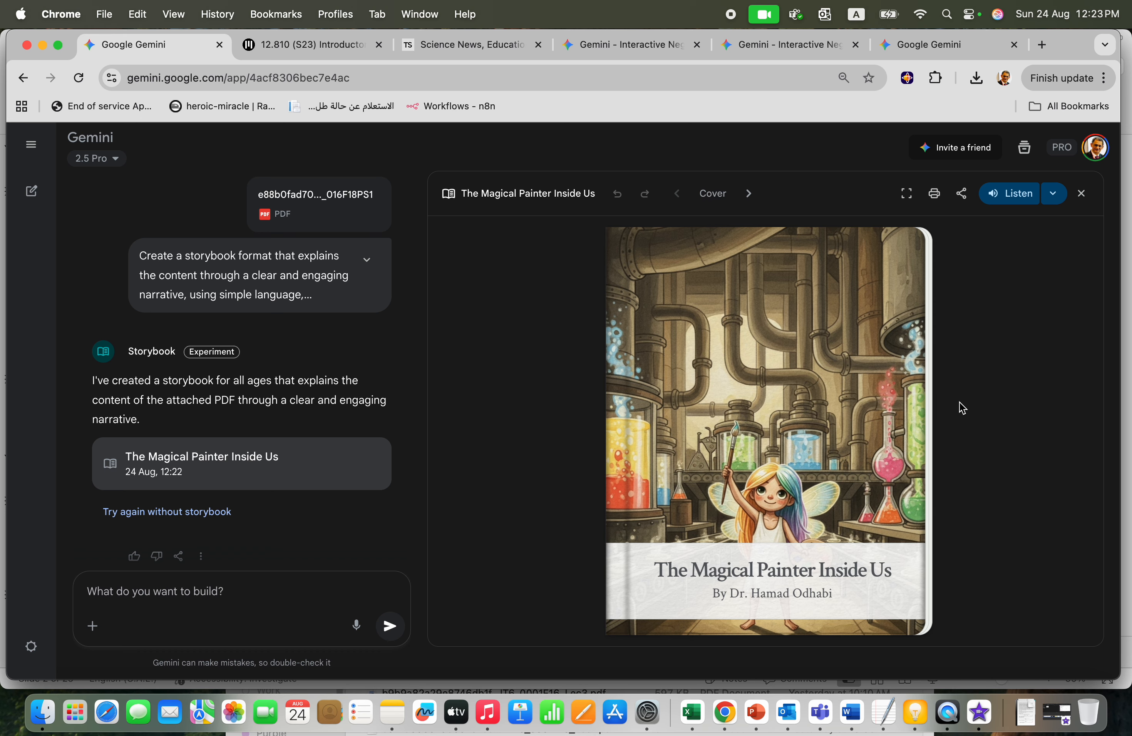
pyautogui.click(1011, 202)
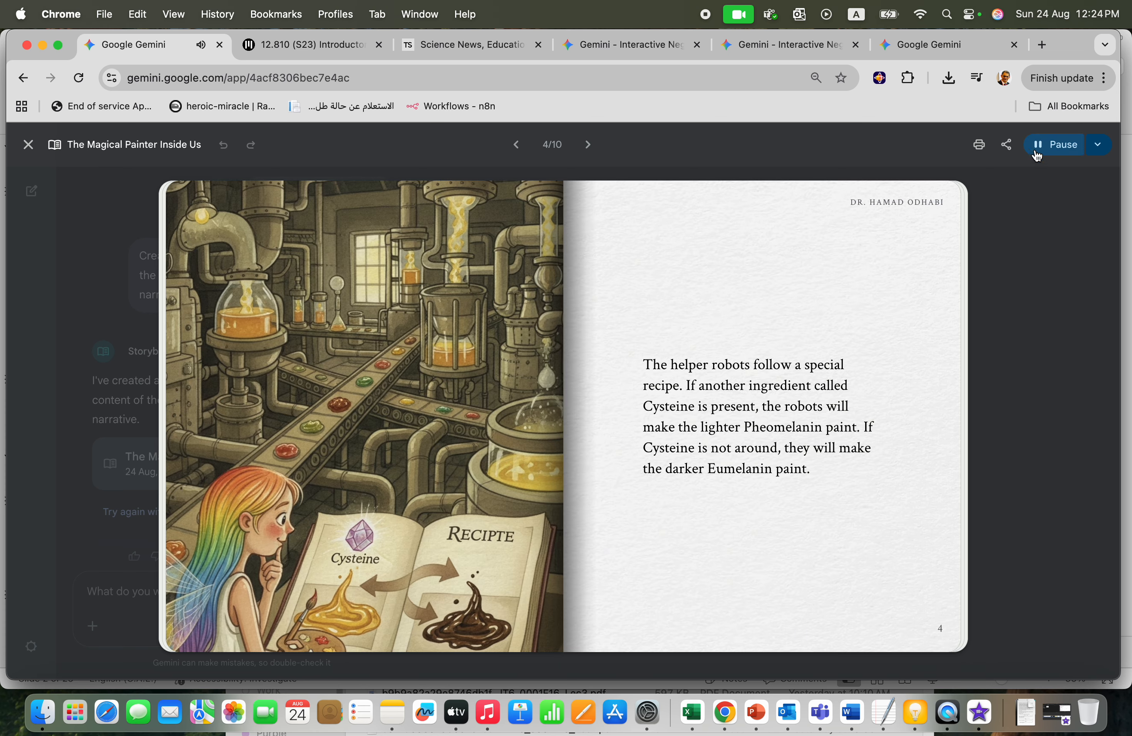
pyautogui.click(1042, 146)
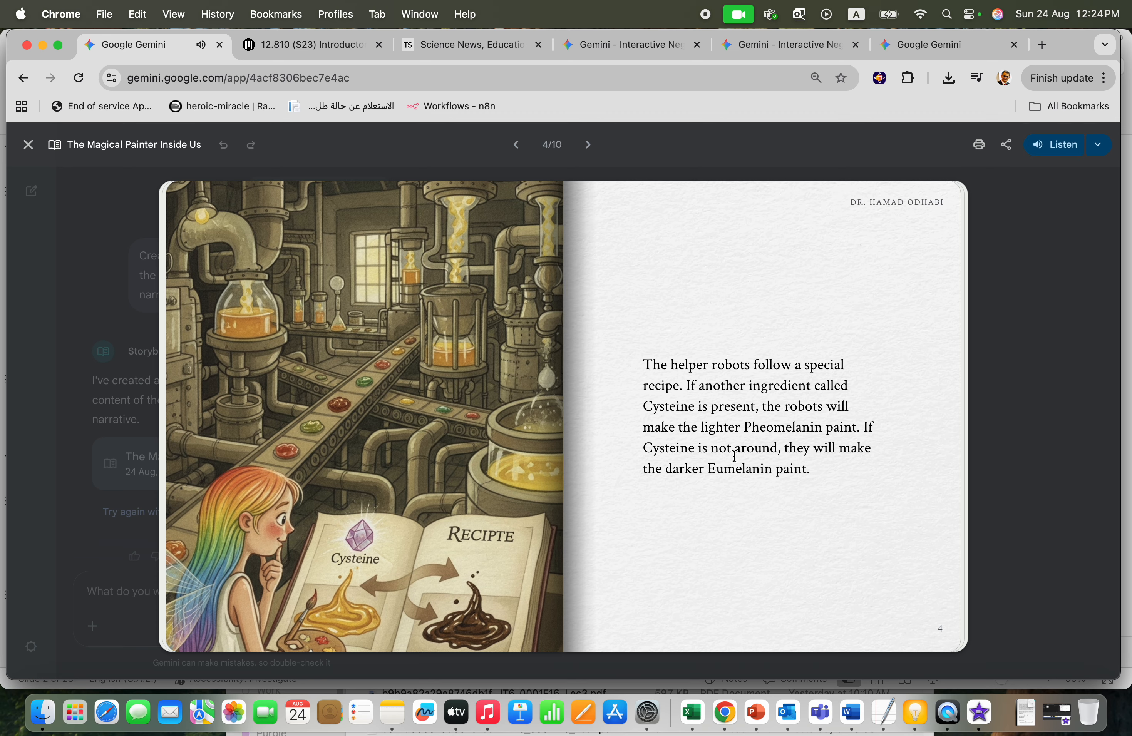
# Step: Close the leadership deck's share-link dialog and look at the shared Strategic Planning Simulation before returning to the deck
pyautogui.click(913, 47)
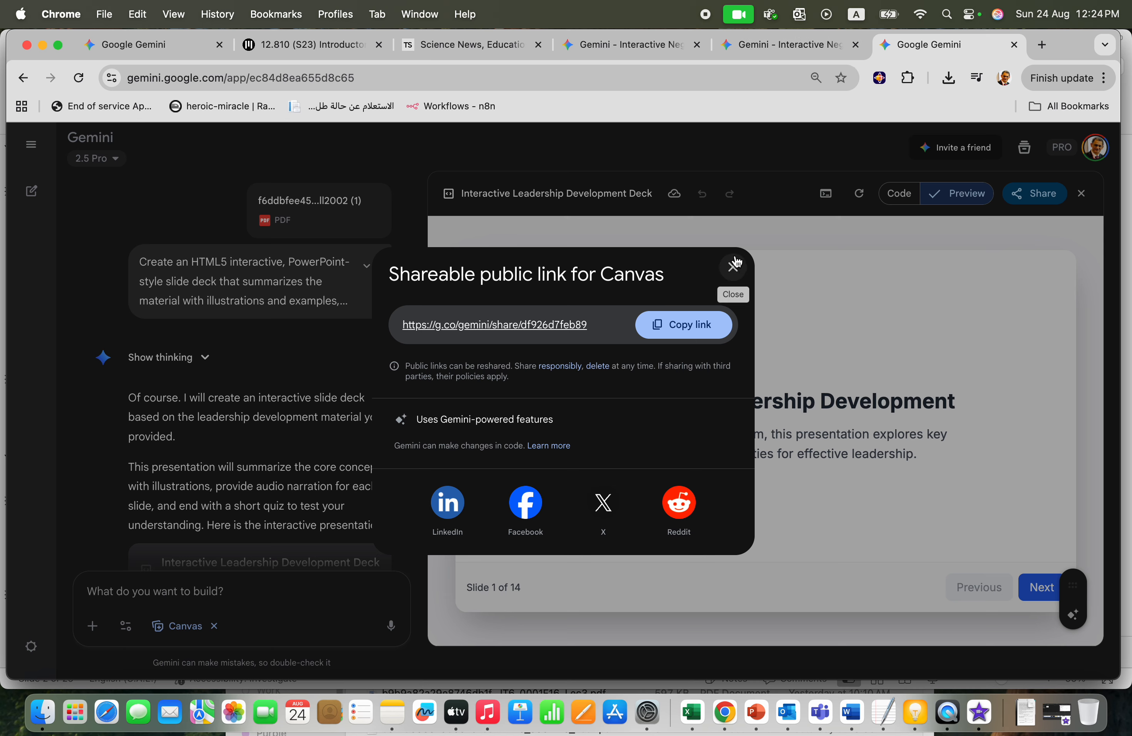
pyautogui.click(735, 269)
pyautogui.click(791, 46)
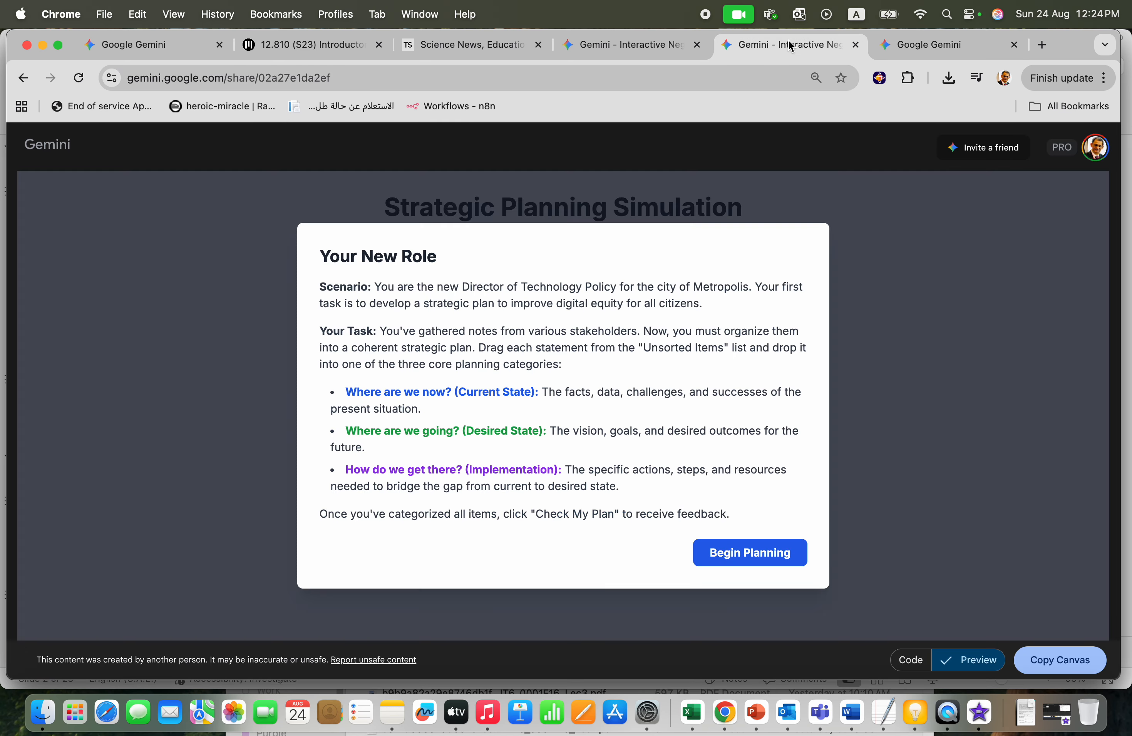
pyautogui.click(902, 51)
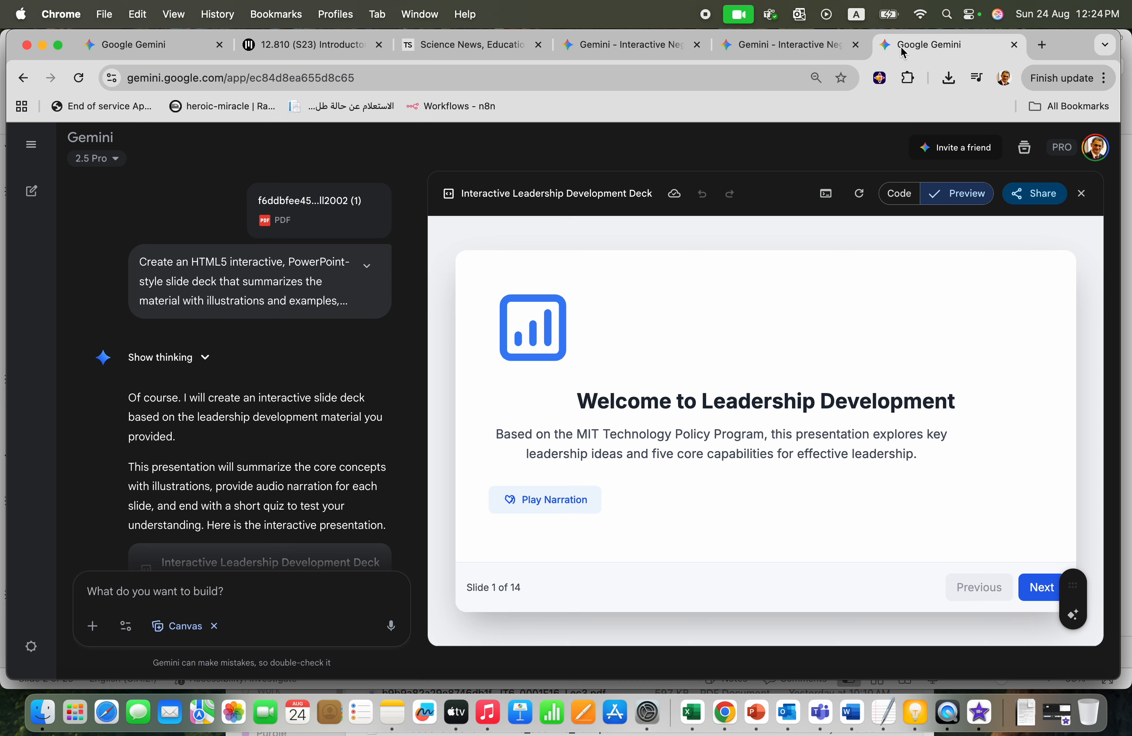
# Step: Return to the storybook, create and copy its shareable public link, and close the sharing dialog
pyautogui.click(141, 55)
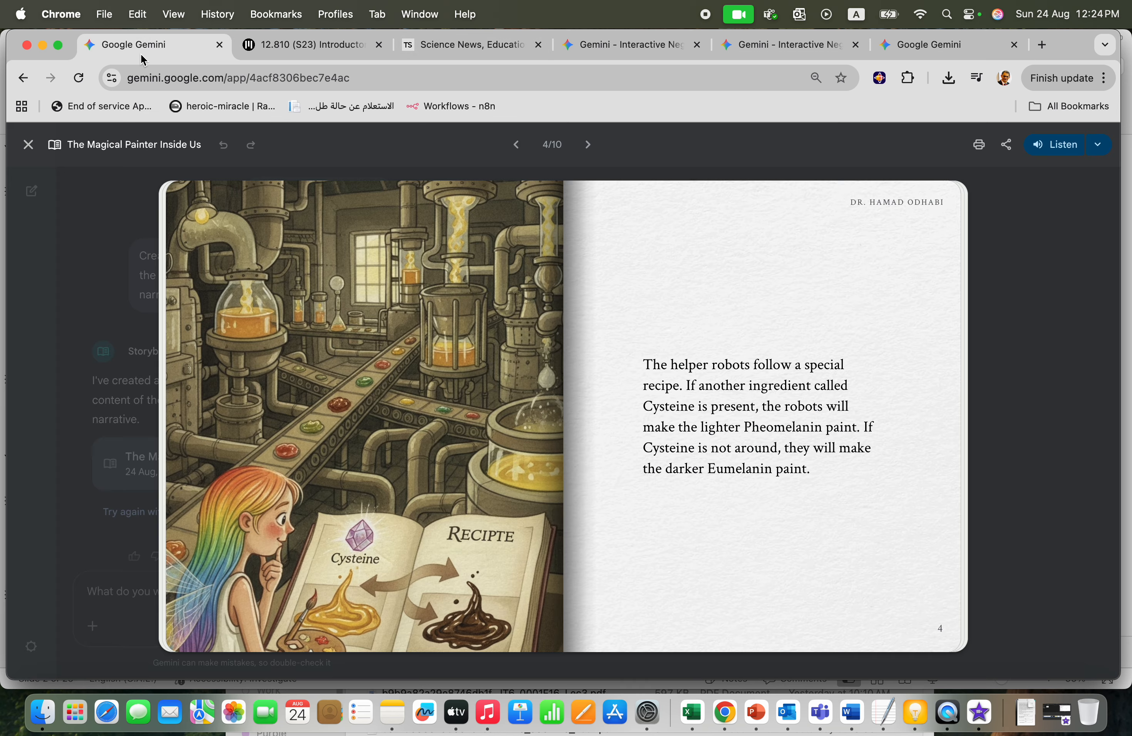
pyautogui.click(1010, 146)
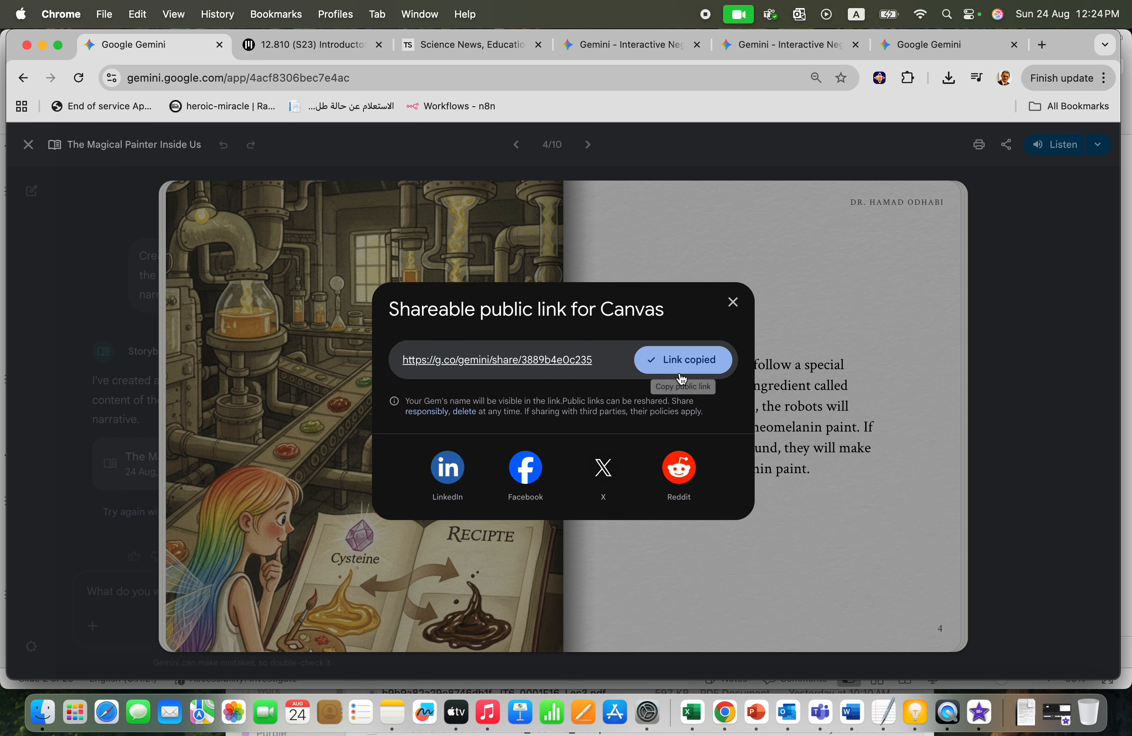
pyautogui.click(733, 303)
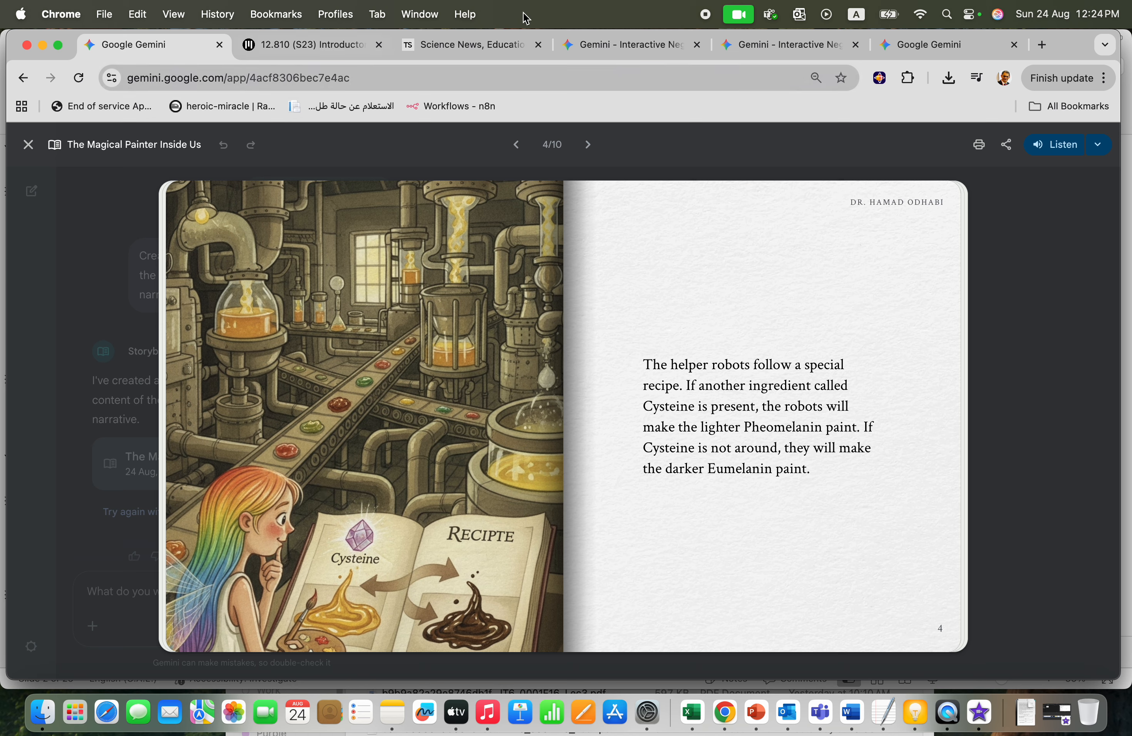
# Step: Start a new Gemini chat in the leadership deck's tab and attach Screenshot 2025-08-24 at 12.22.44 PM from the Desktop folder
pyautogui.click(899, 44)
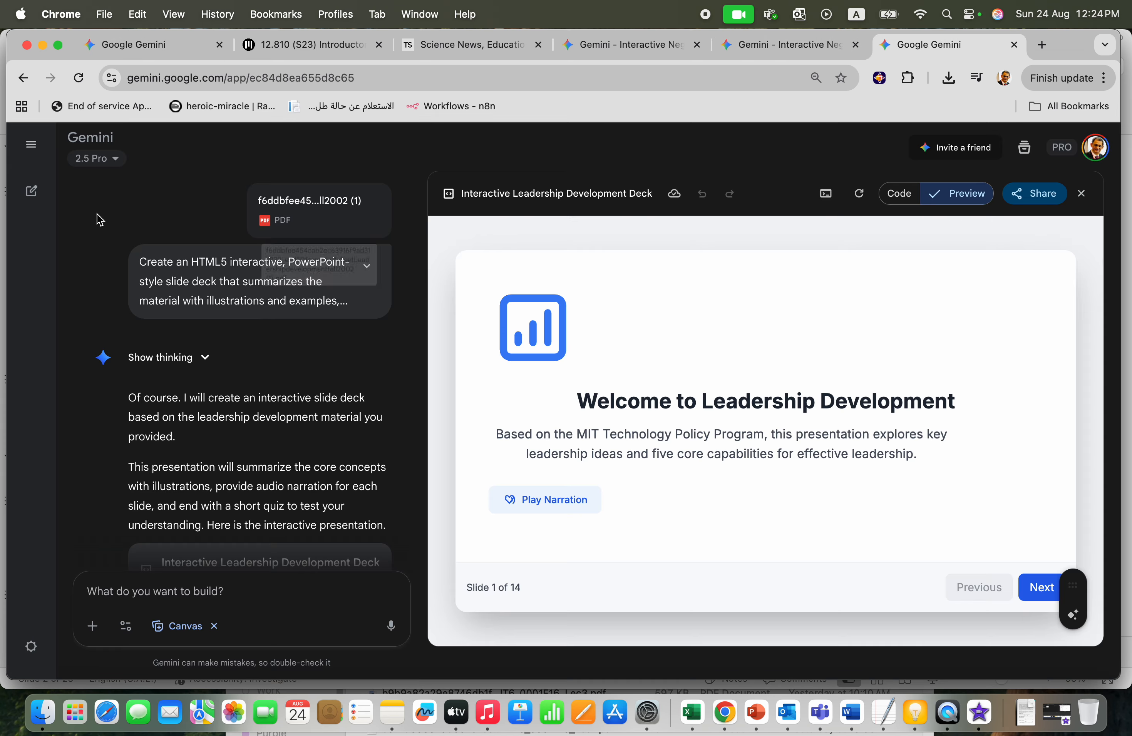
pyautogui.click(57, 191)
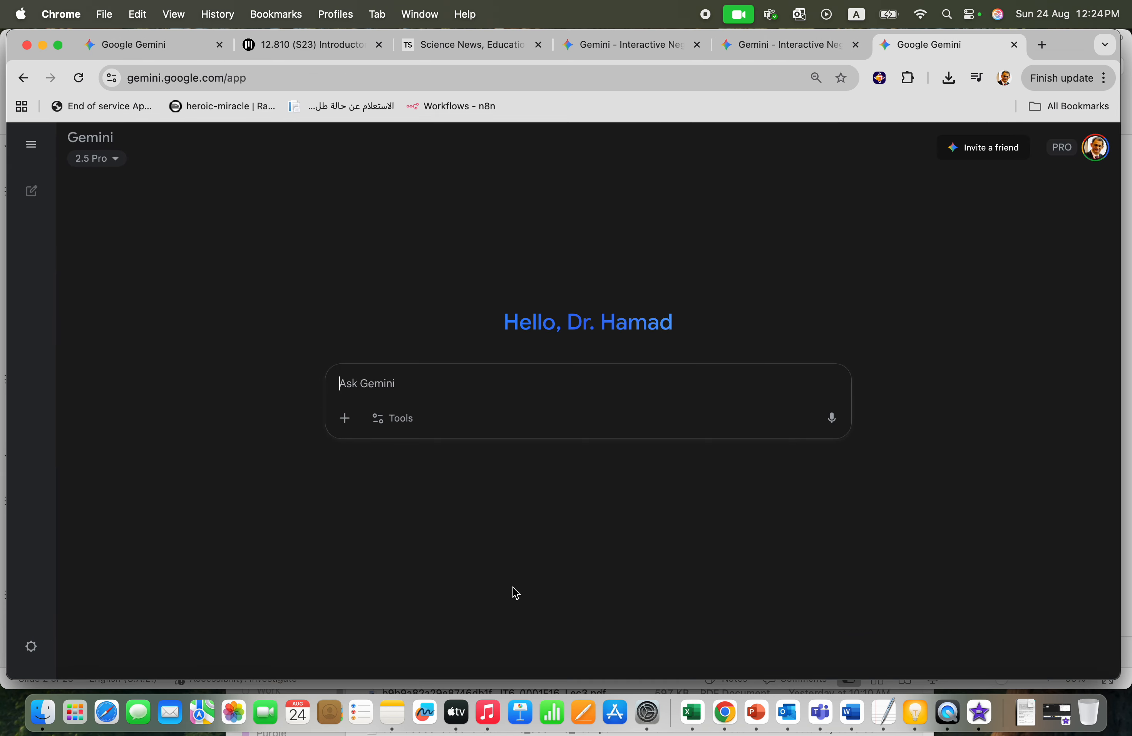
pyautogui.click(42, 713)
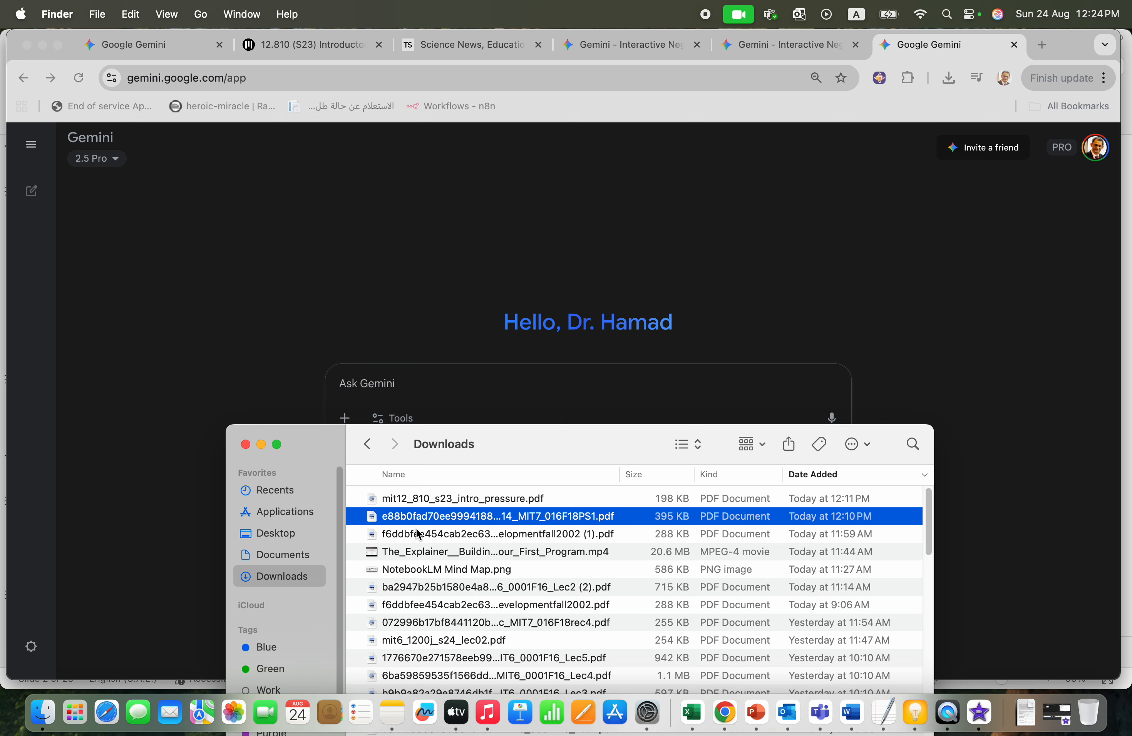
pyautogui.click(304, 534)
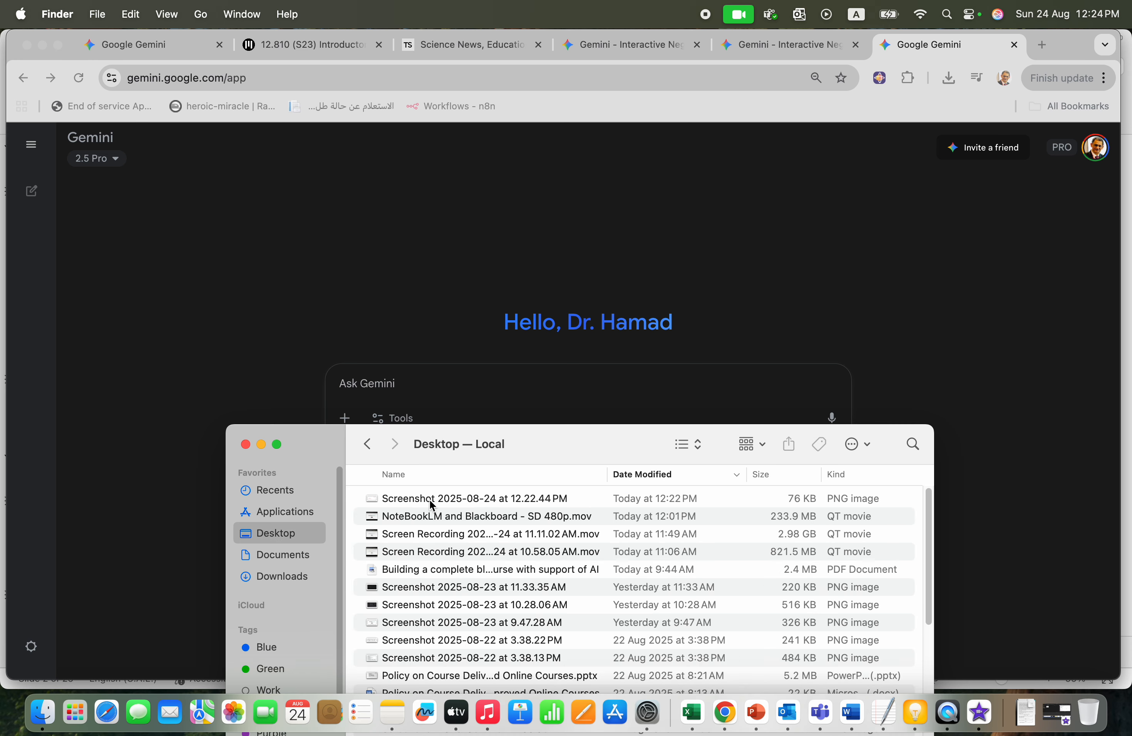
pyautogui.moveTo(423, 498); pyautogui.dragTo(400, 373)
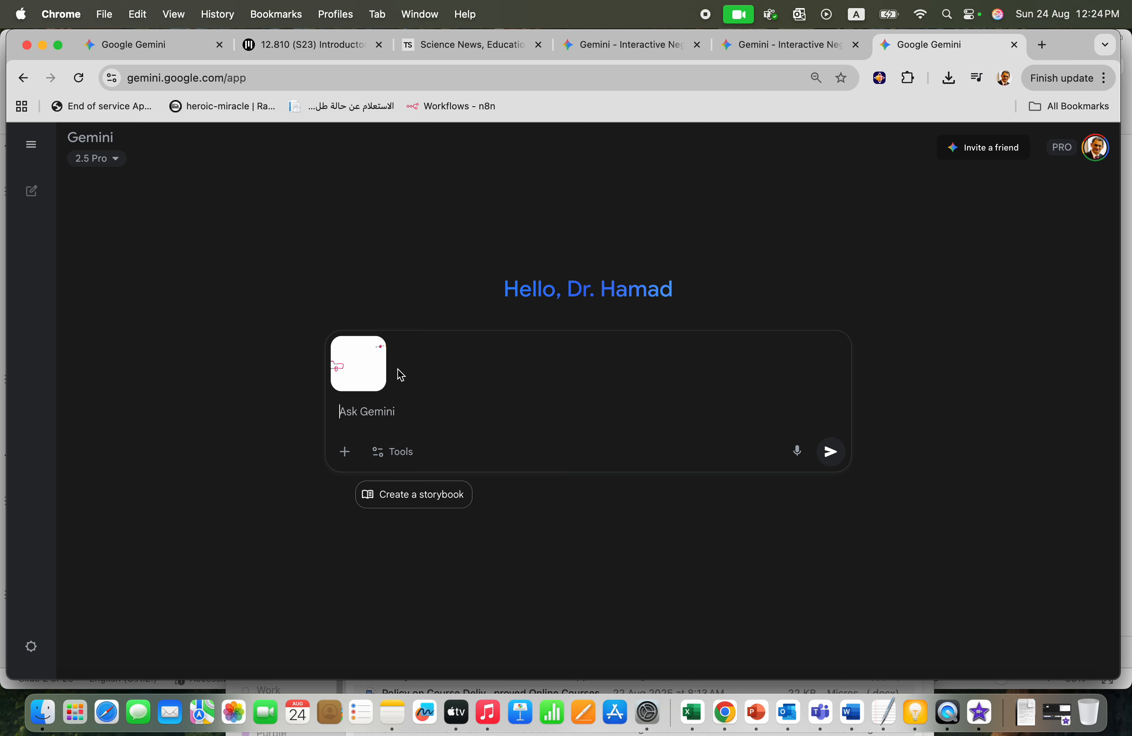
# Step: Enter the prompt "Create a simulation for this.", enable Canvas, and submit it with the attached sketch
pyautogui.write('Create a ')
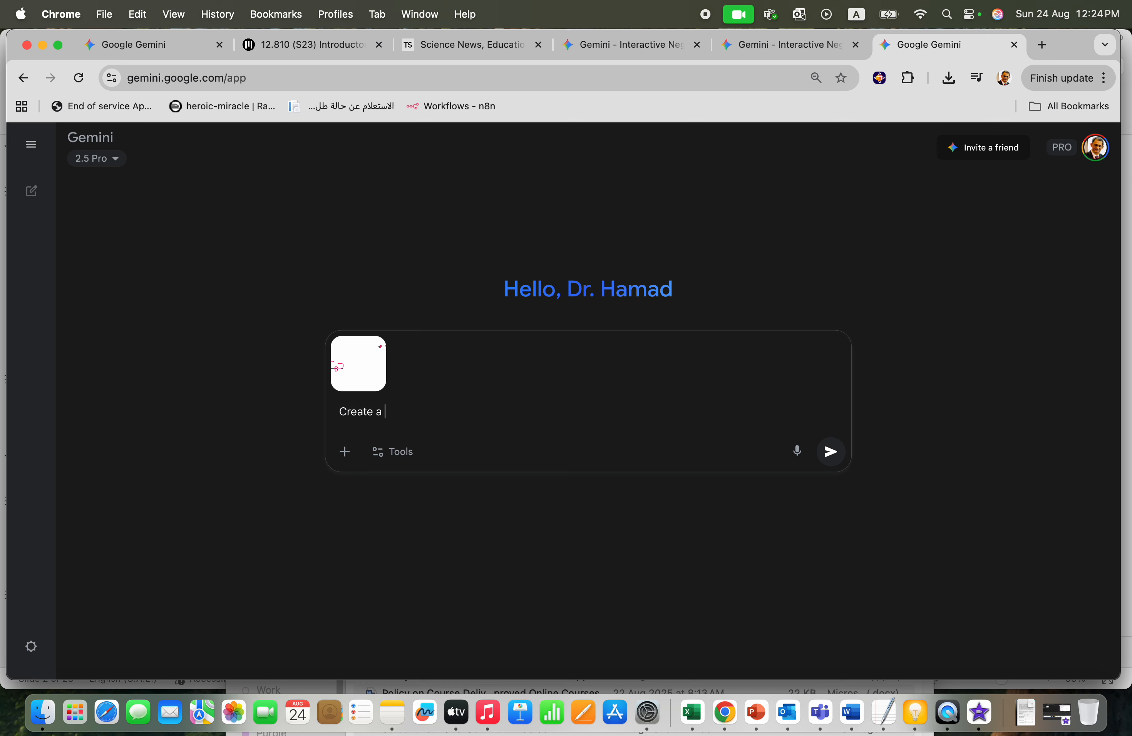
pyautogui.write('simulation for this.')
pyautogui.click(400, 459)
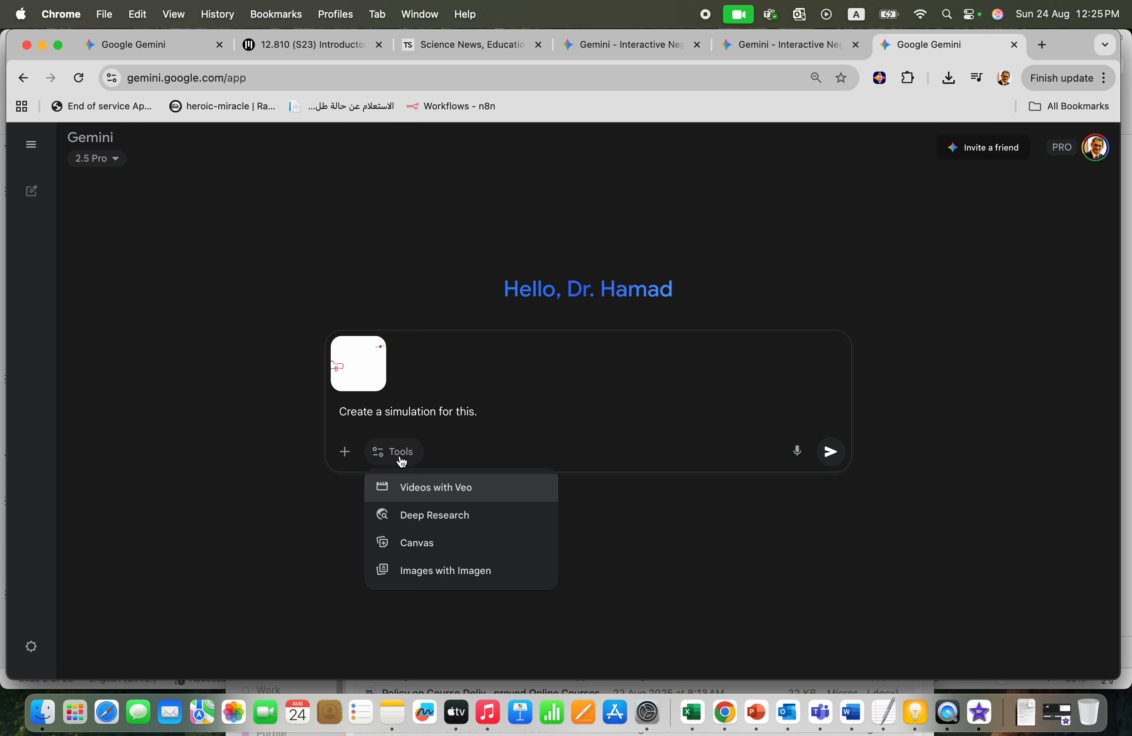
pyautogui.click(417, 544)
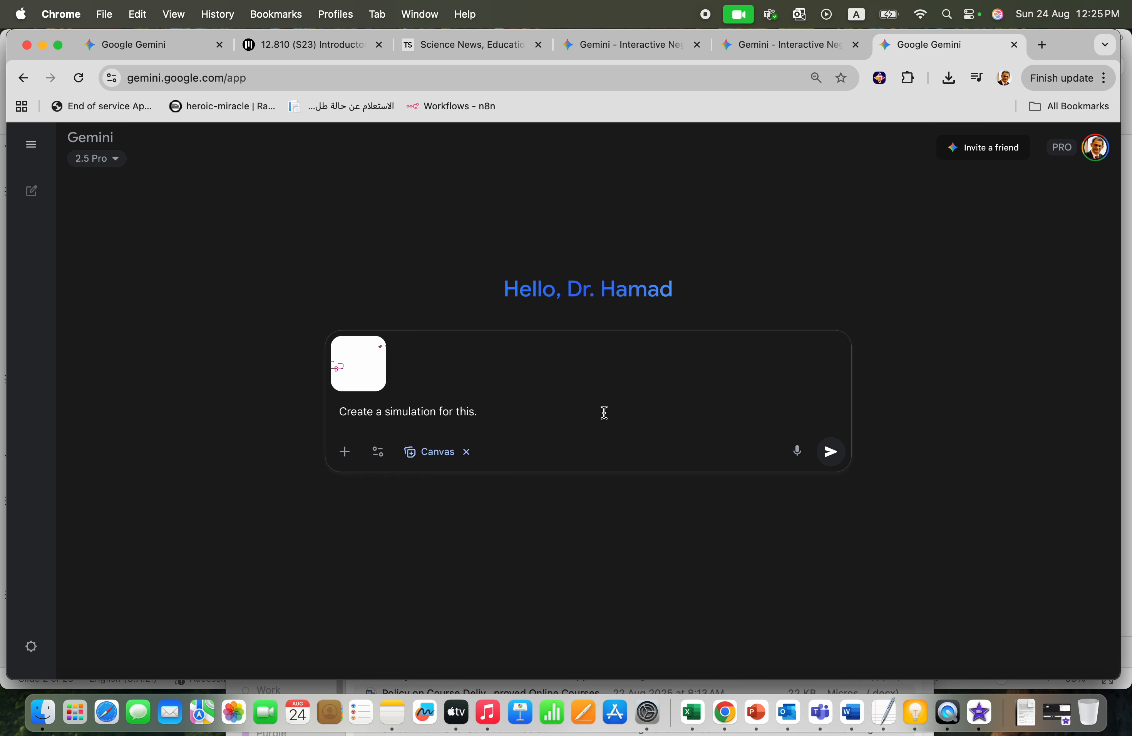
pyautogui.click(841, 463)
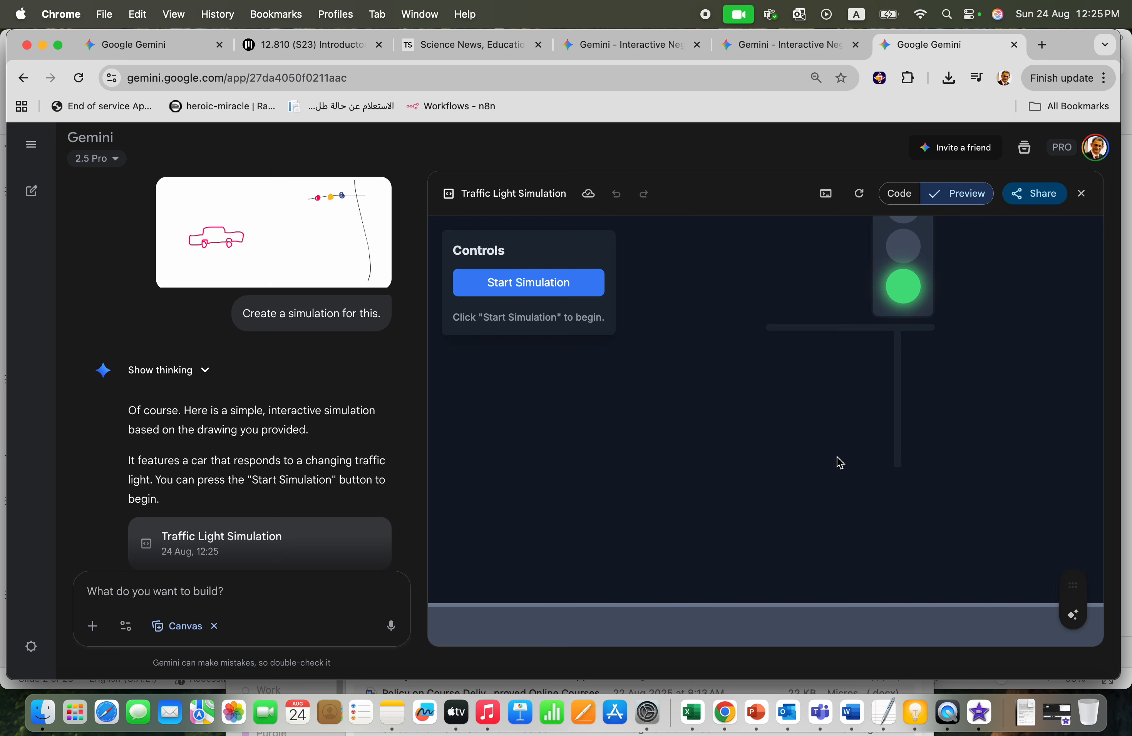
# Step: Run the Traffic Light Simulation and submit the follow-up prompt "Allow the user to change the speed limit"
pyautogui.click(564, 293)
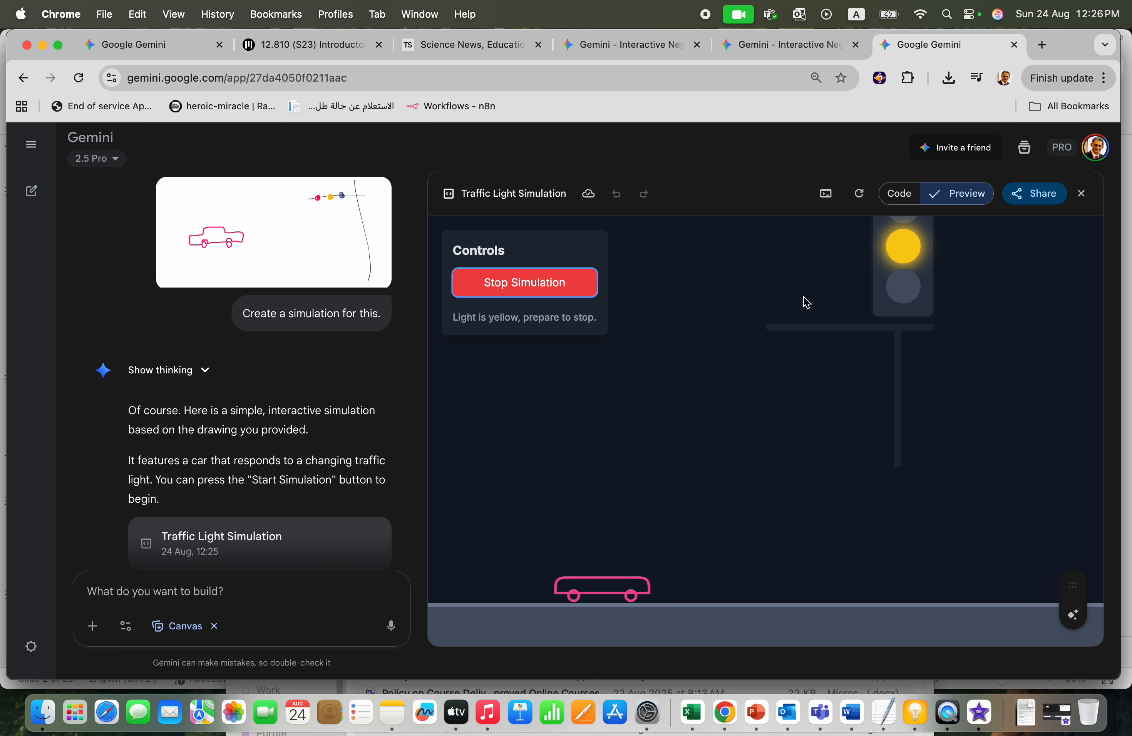
pyautogui.click(265, 597)
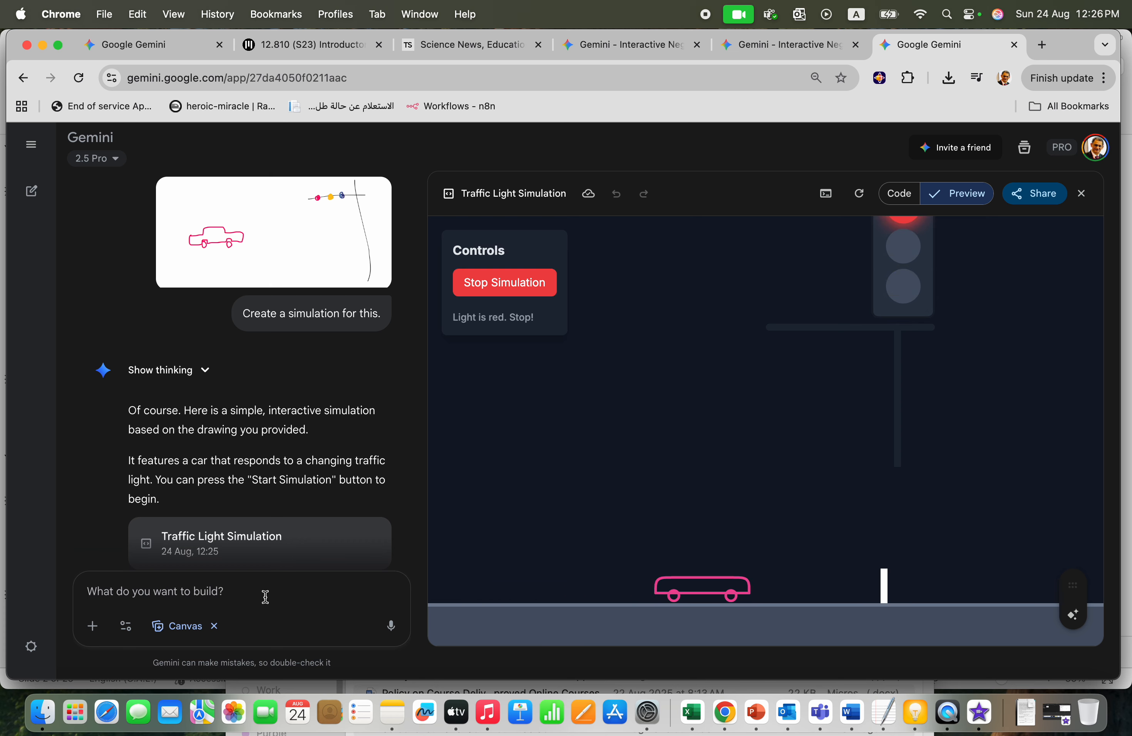
pyautogui.write('Allow')
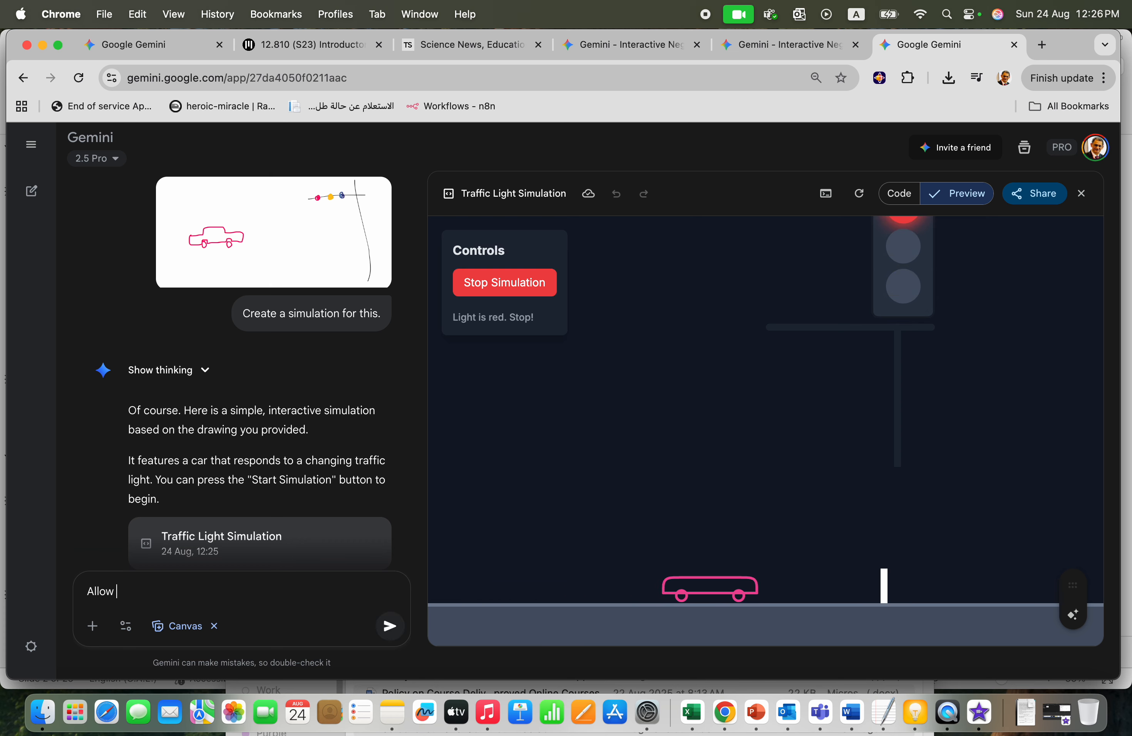
pyautogui.write(' the user ')
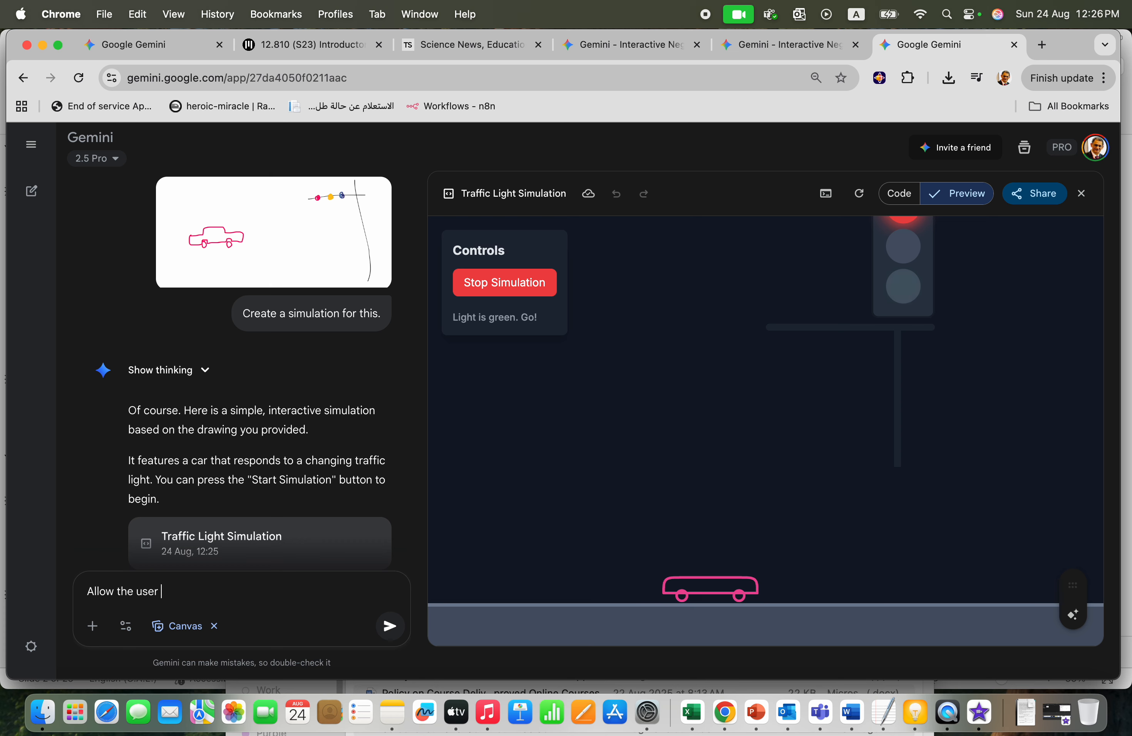
pyautogui.write('to chang')
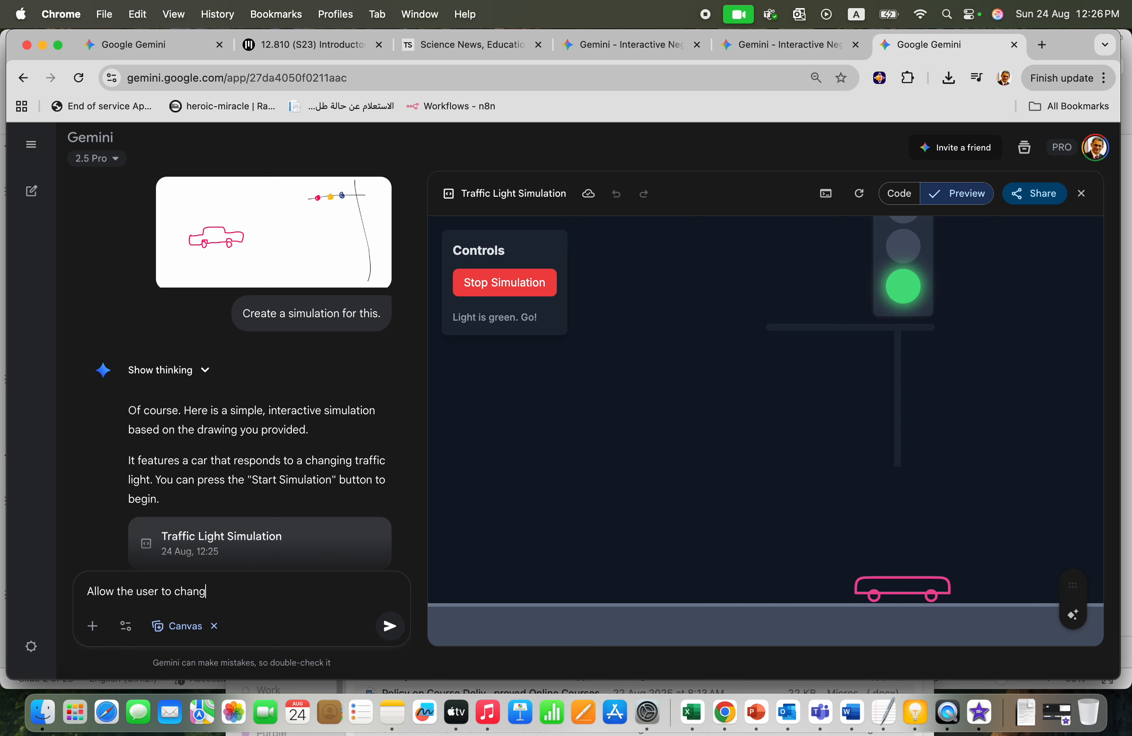
pyautogui.write('e the spped')
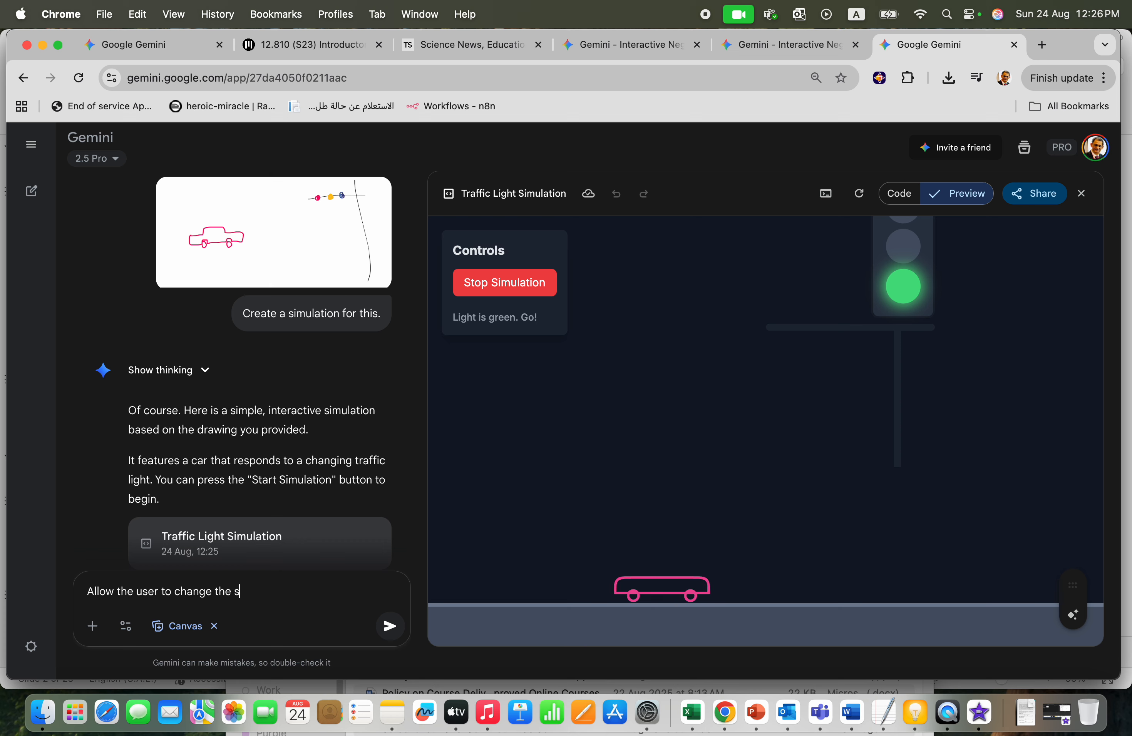
pyautogui.press('BackSpace')
pyautogui.press('BackSpace')
pyautogui.press('BackSpace')
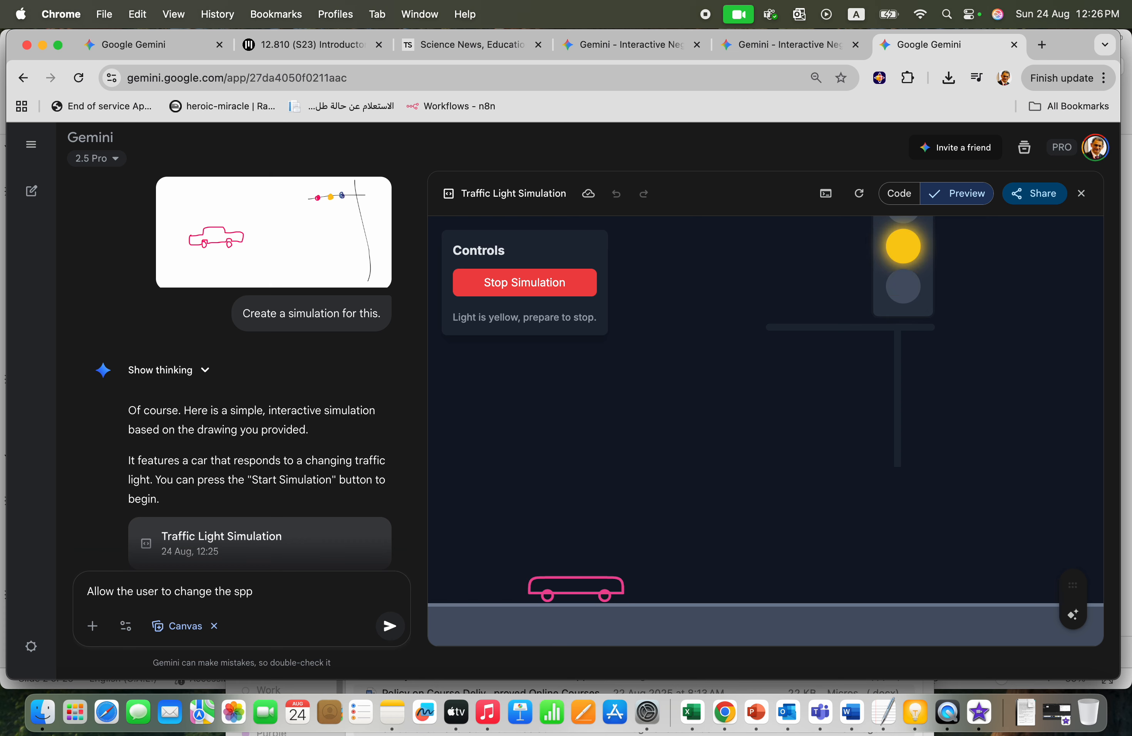
pyautogui.write('eed limit')
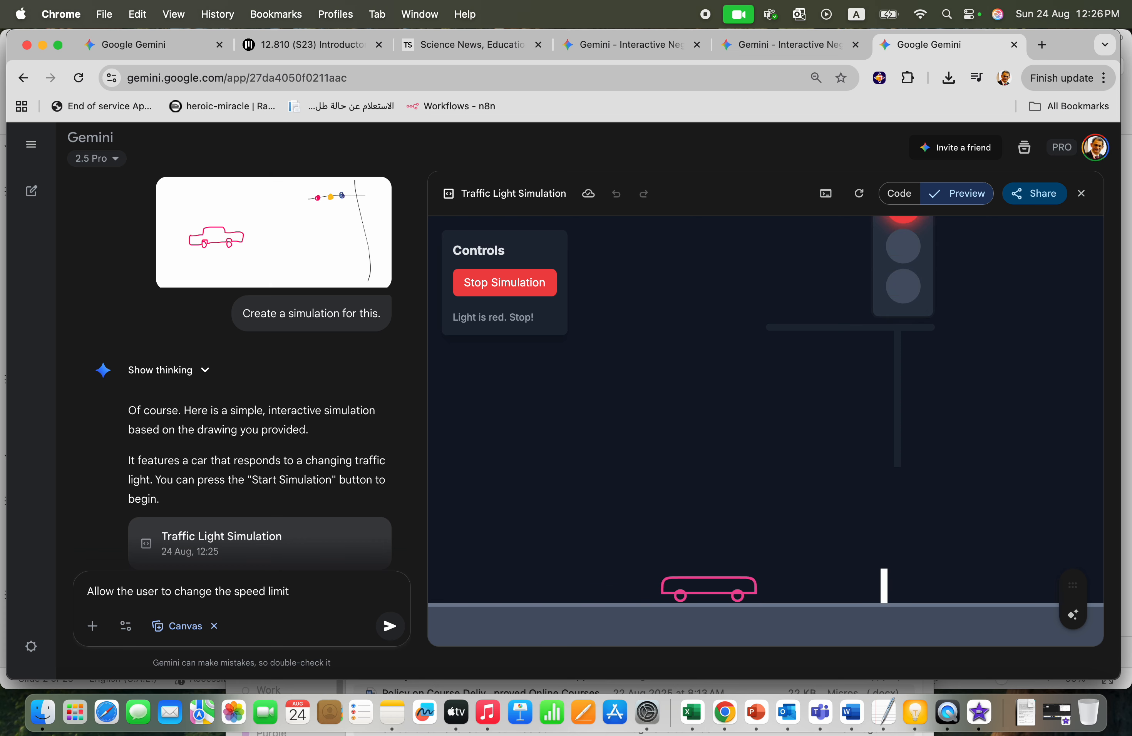
pyautogui.press('Return')
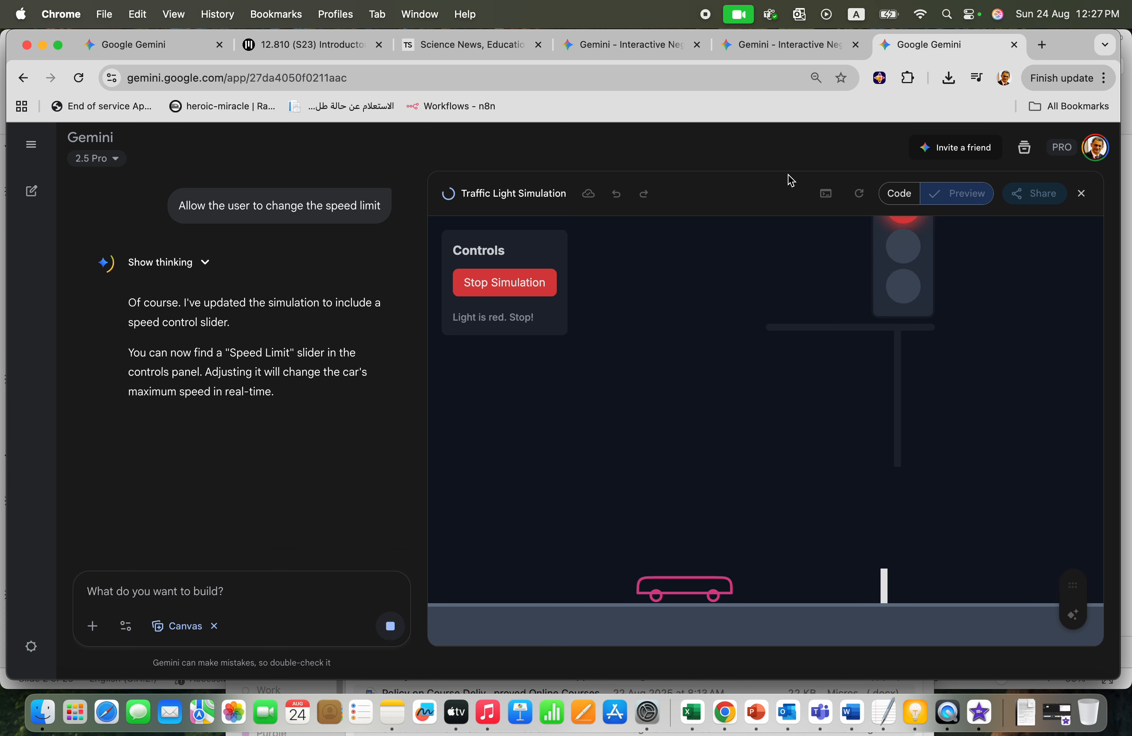
# Step: Switch to Blackboard in a new browser tab and open the course Calculus I_1_AD_M_2025-2026 FALL
pyautogui.click(1041, 48)
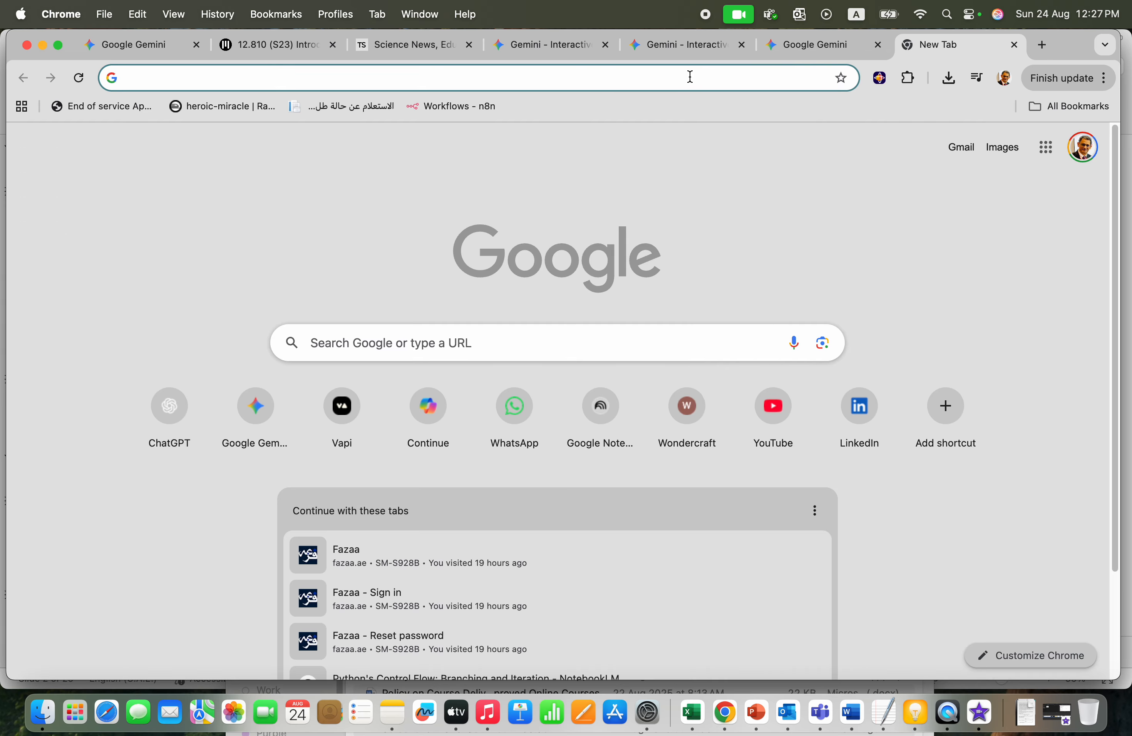
pyautogui.click(690, 76)
pyautogui.write('bubble.io')
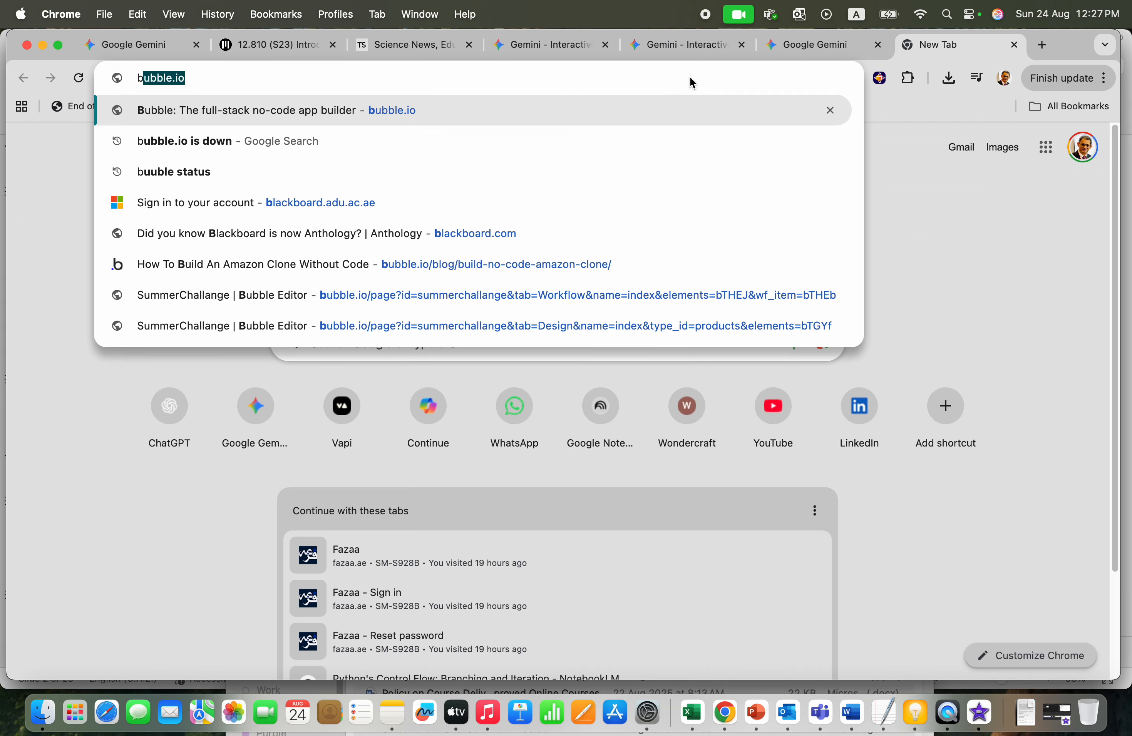
pyautogui.click(324, 202)
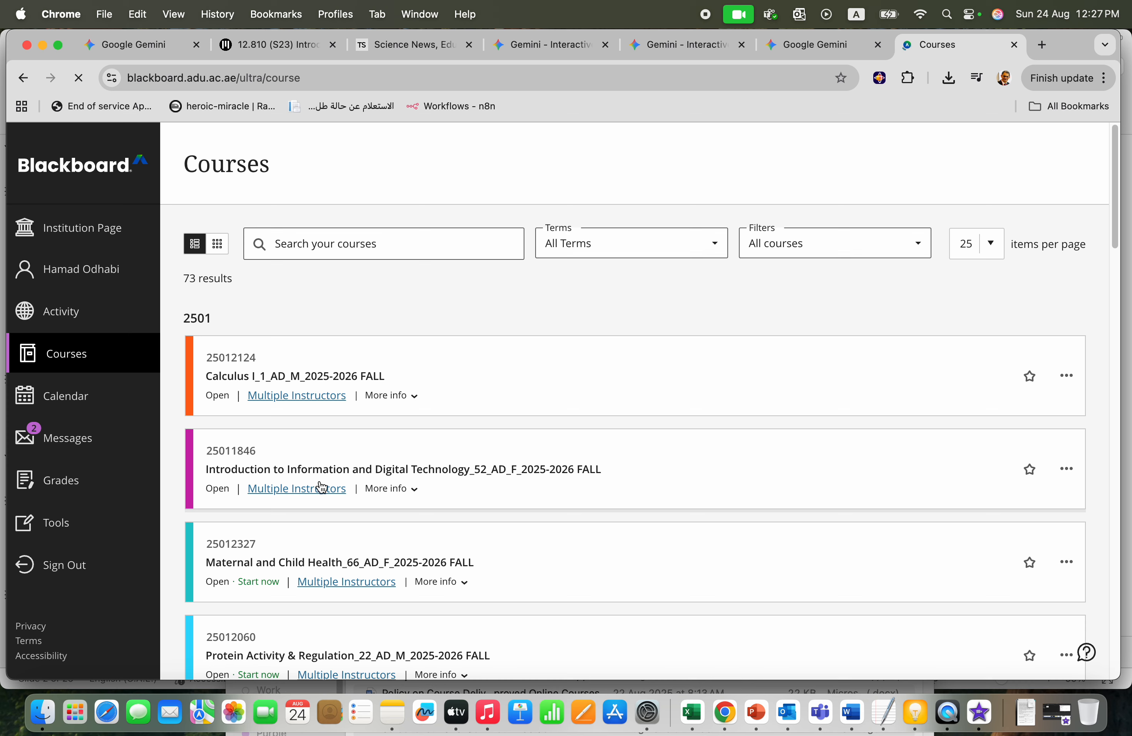
pyautogui.click(331, 377)
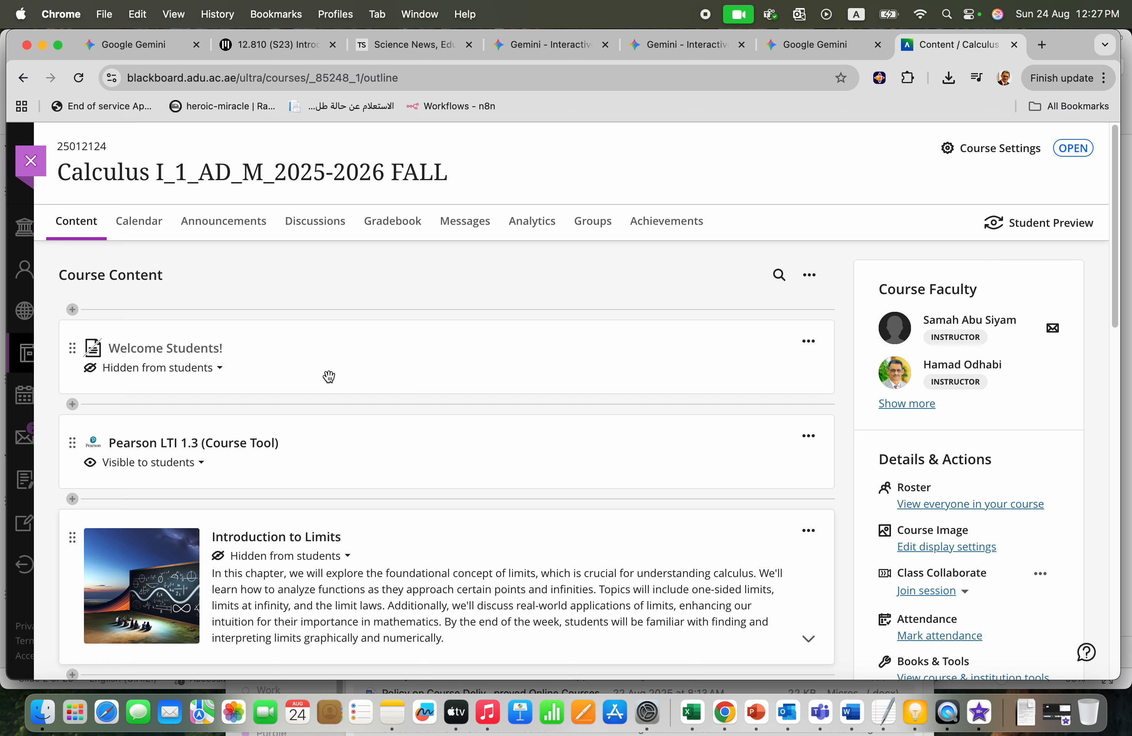
# Step: Expand the Introduction to Limits module and open its Interactive Continuity Simulation document
pyautogui.scroll(-5, 406, 593)
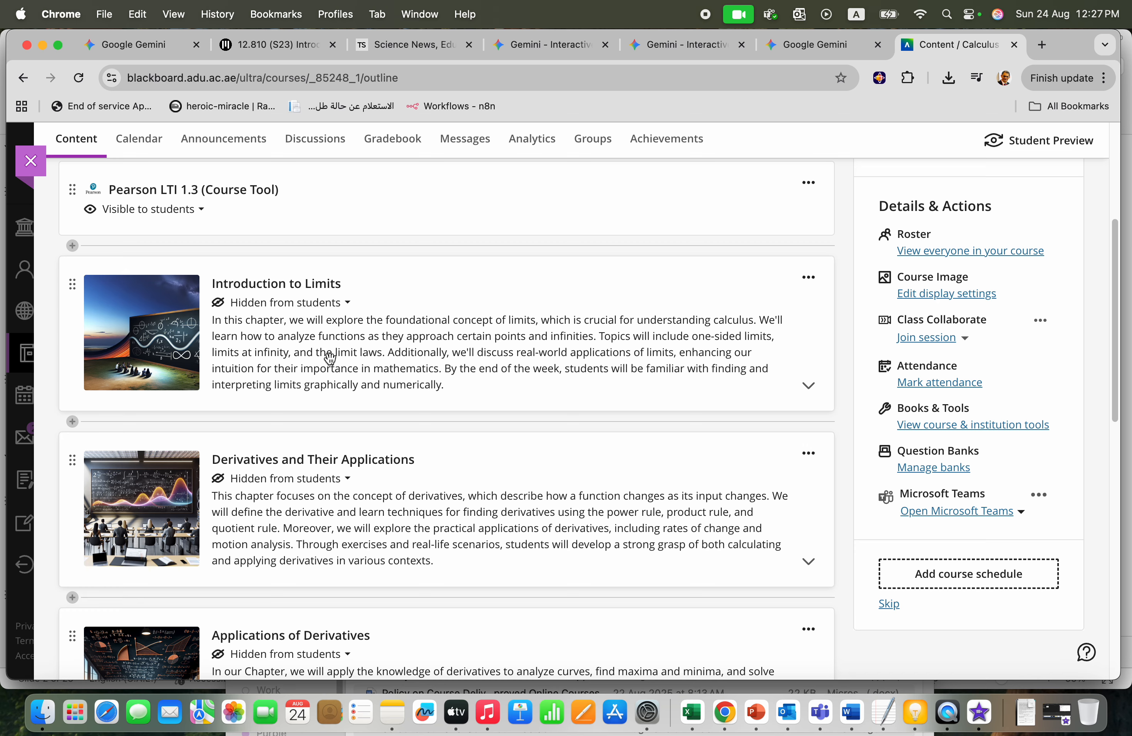
pyautogui.click(809, 388)
pyautogui.scroll(-5, 487, 481)
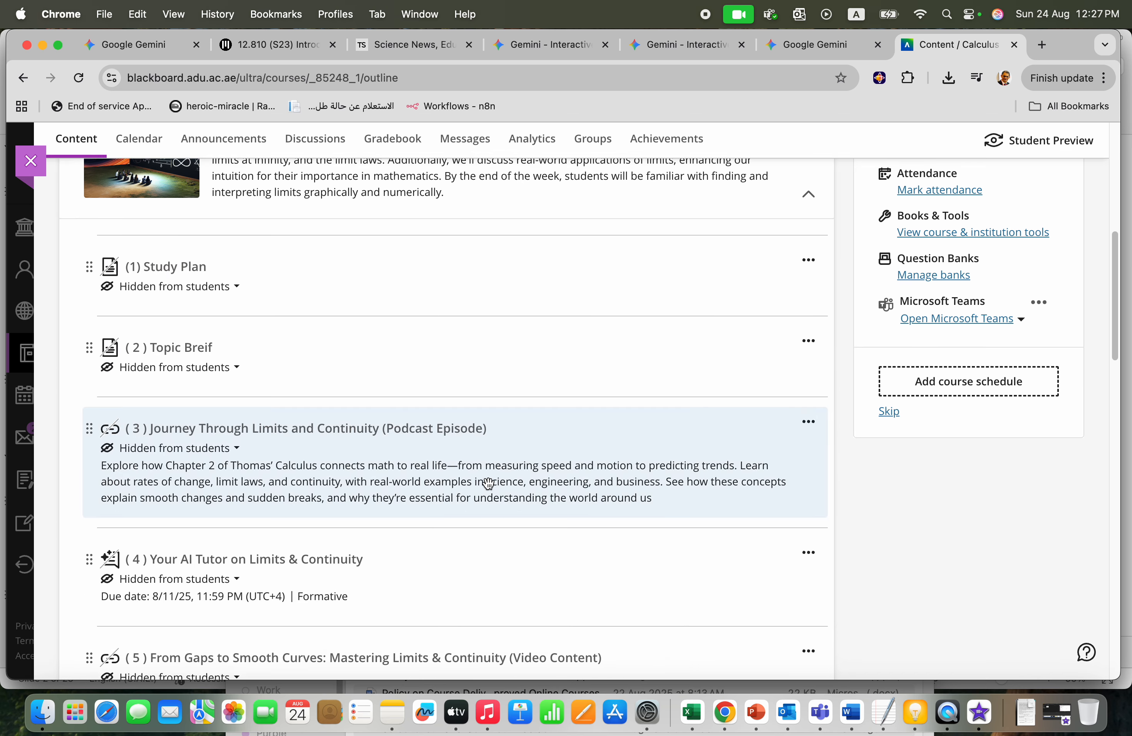
pyautogui.scroll(-1, 488, 483)
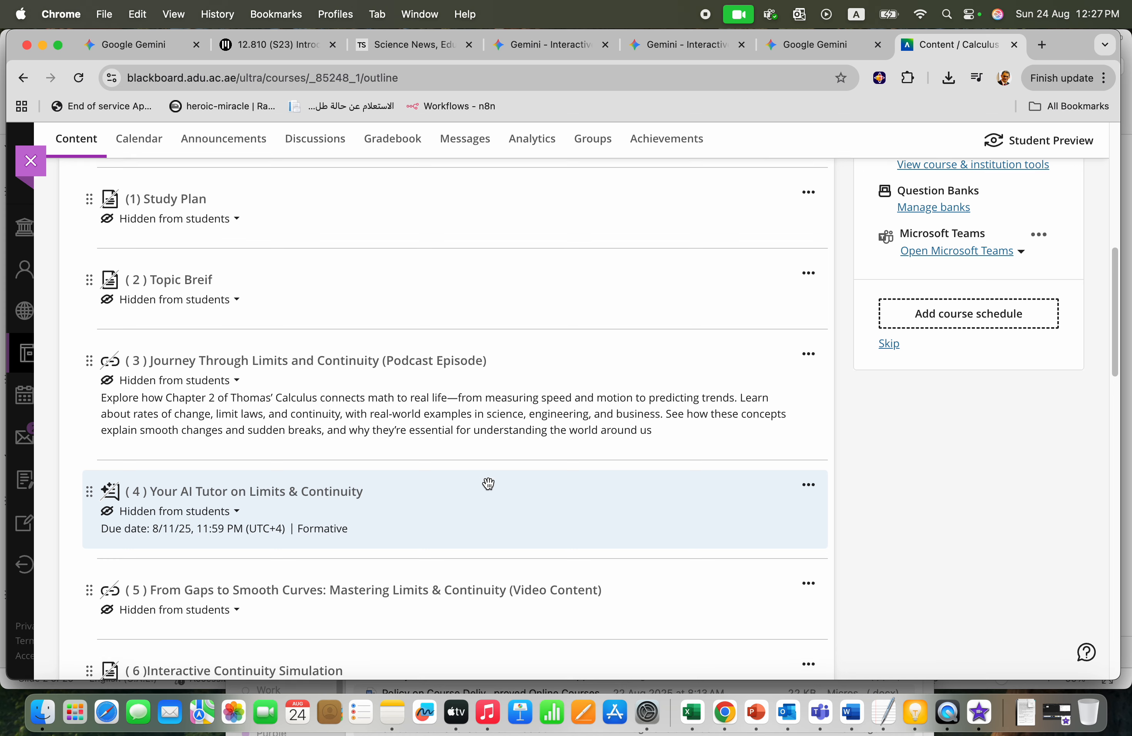
pyautogui.scroll(-3, 488, 484)
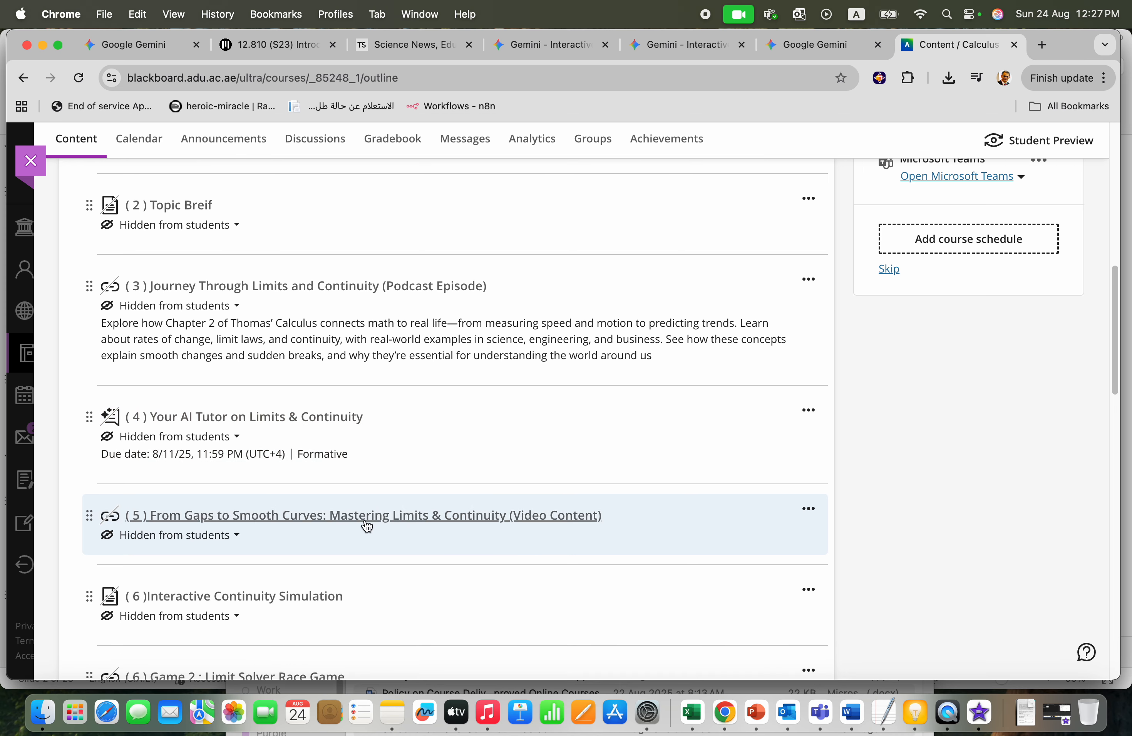
pyautogui.scroll(-4, 367, 526)
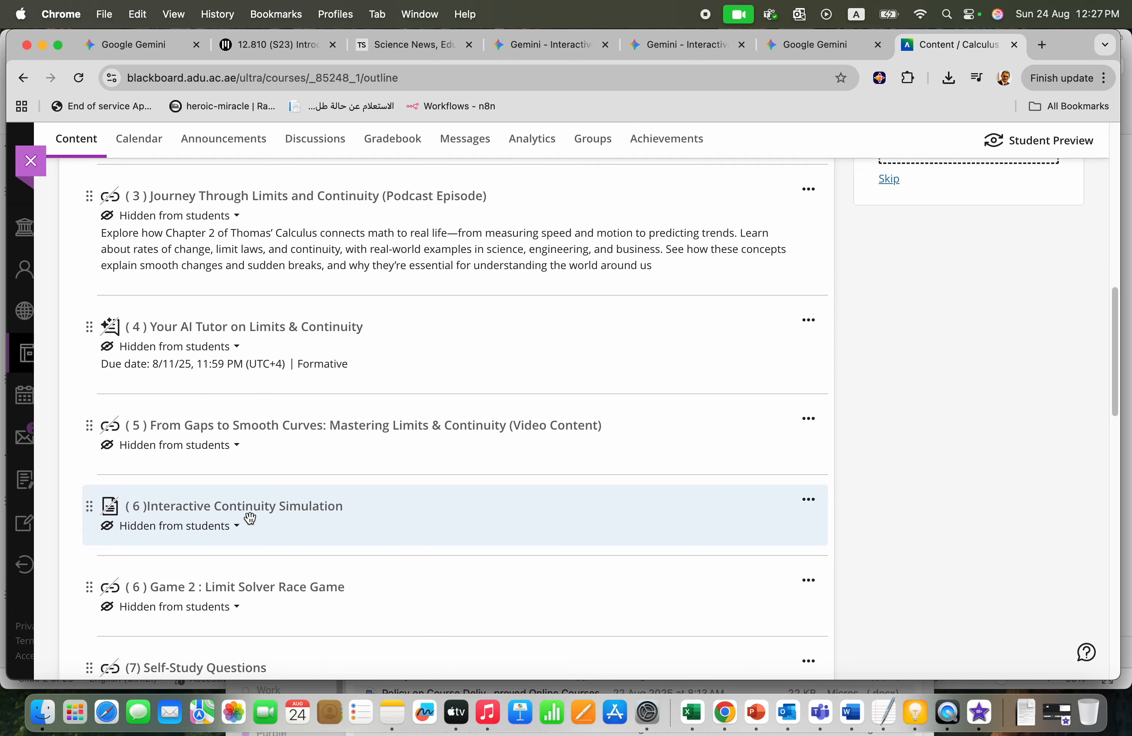
pyautogui.click(273, 512)
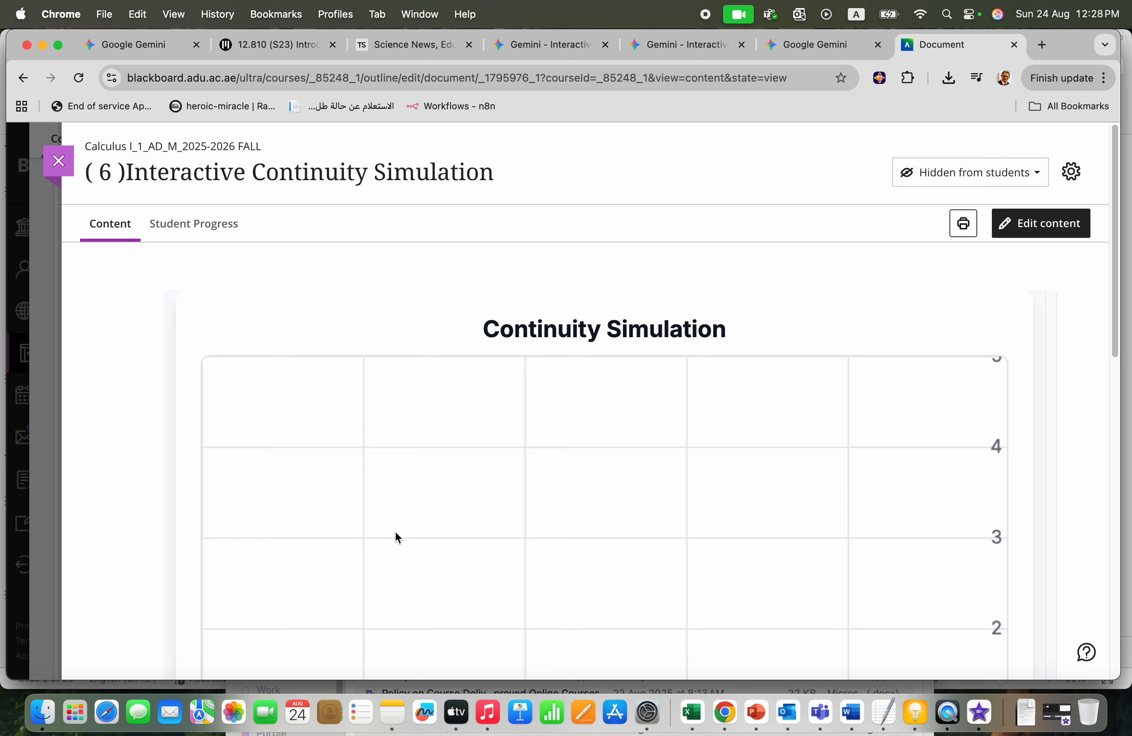
# Step: Set point c to -1.2 in the Continuity Simulation, choose Removable Discontinuity, and review the graph and analysis
pyautogui.scroll(-10, 395, 534)
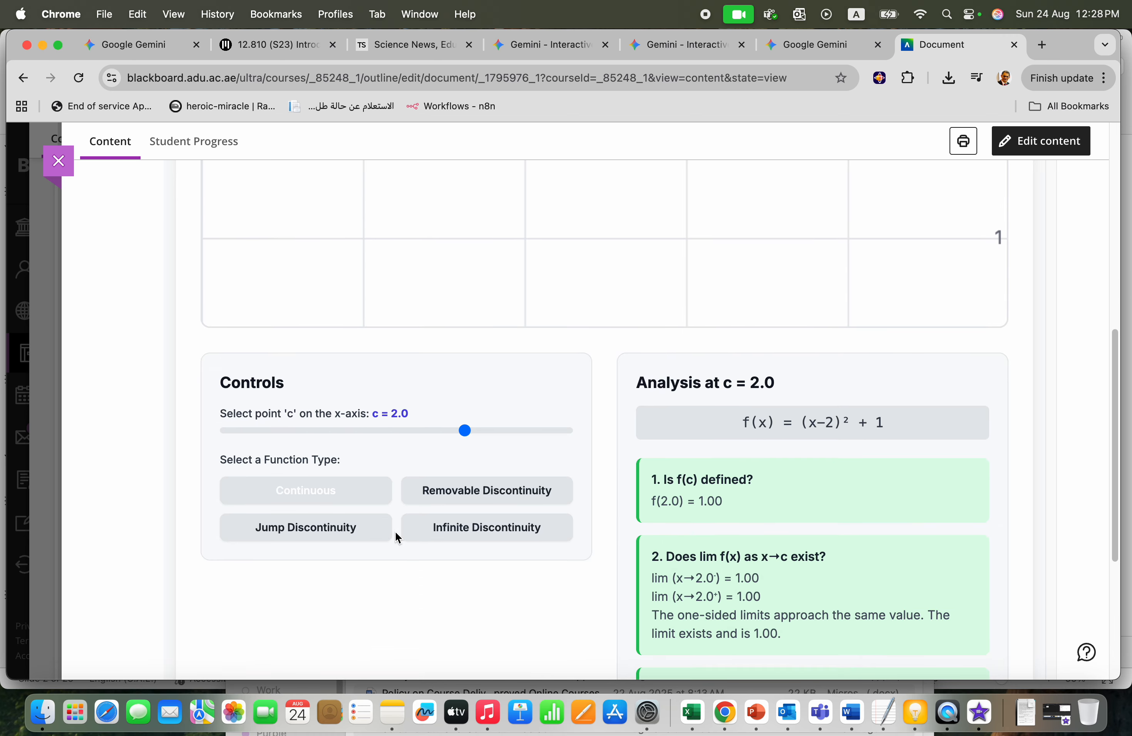
pyautogui.scroll(-3, 396, 533)
pyautogui.scroll(2, 396, 532)
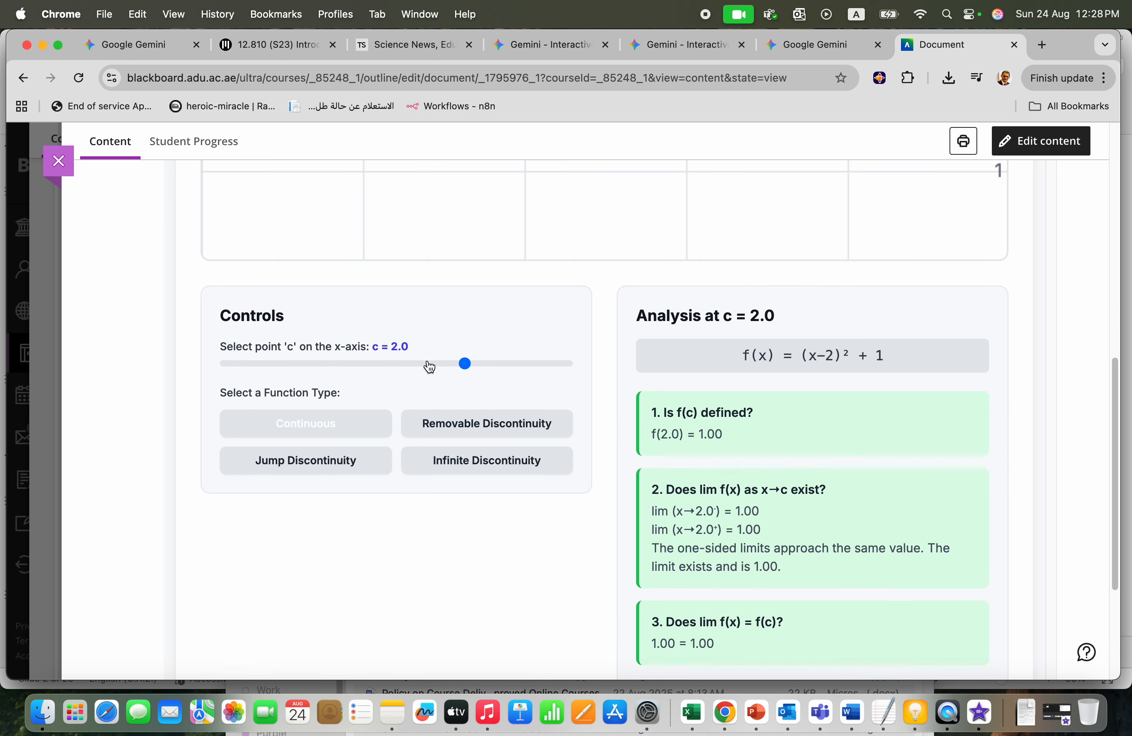
pyautogui.moveTo(464, 365); pyautogui.dragTo(354, 365)
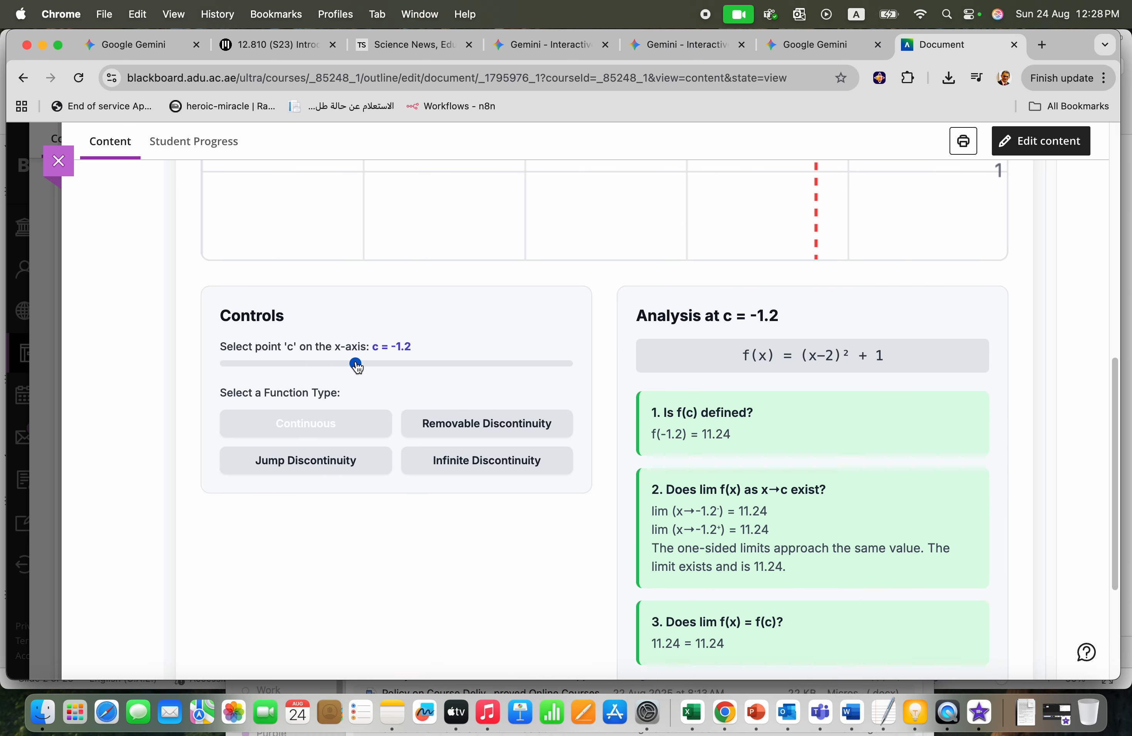
pyautogui.click(444, 430)
pyautogui.scroll(9, 443, 432)
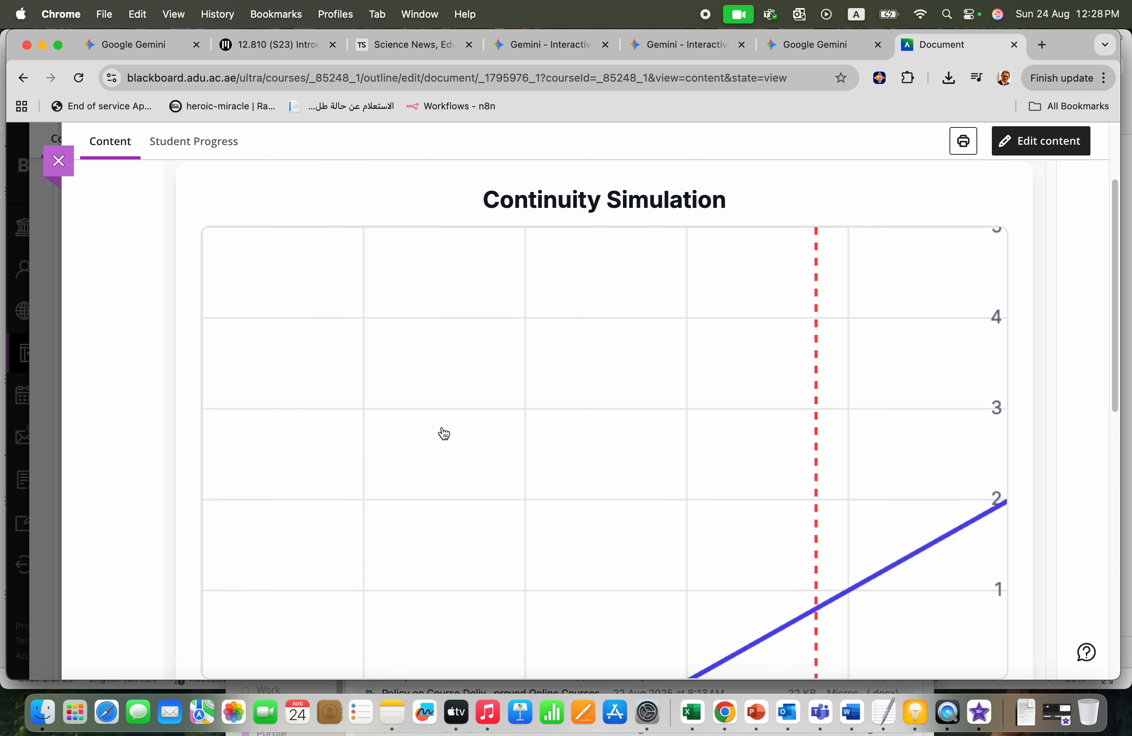
pyautogui.scroll(-4, 444, 434)
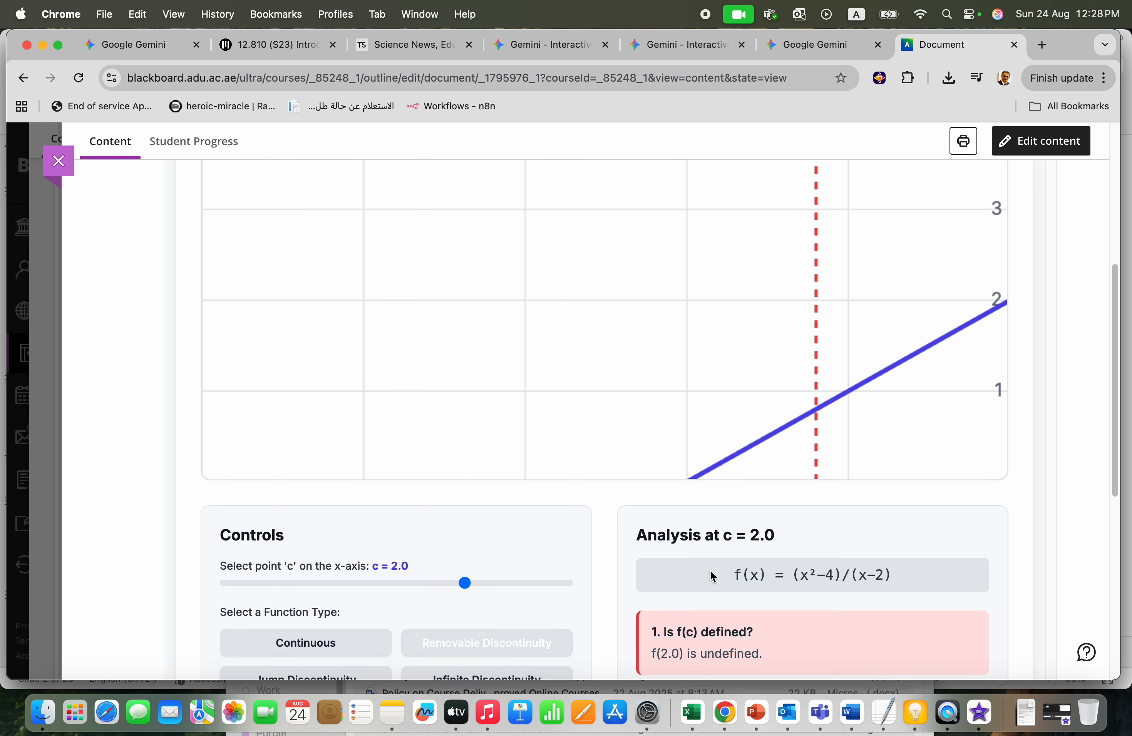
pyautogui.scroll(-5, 549, 594)
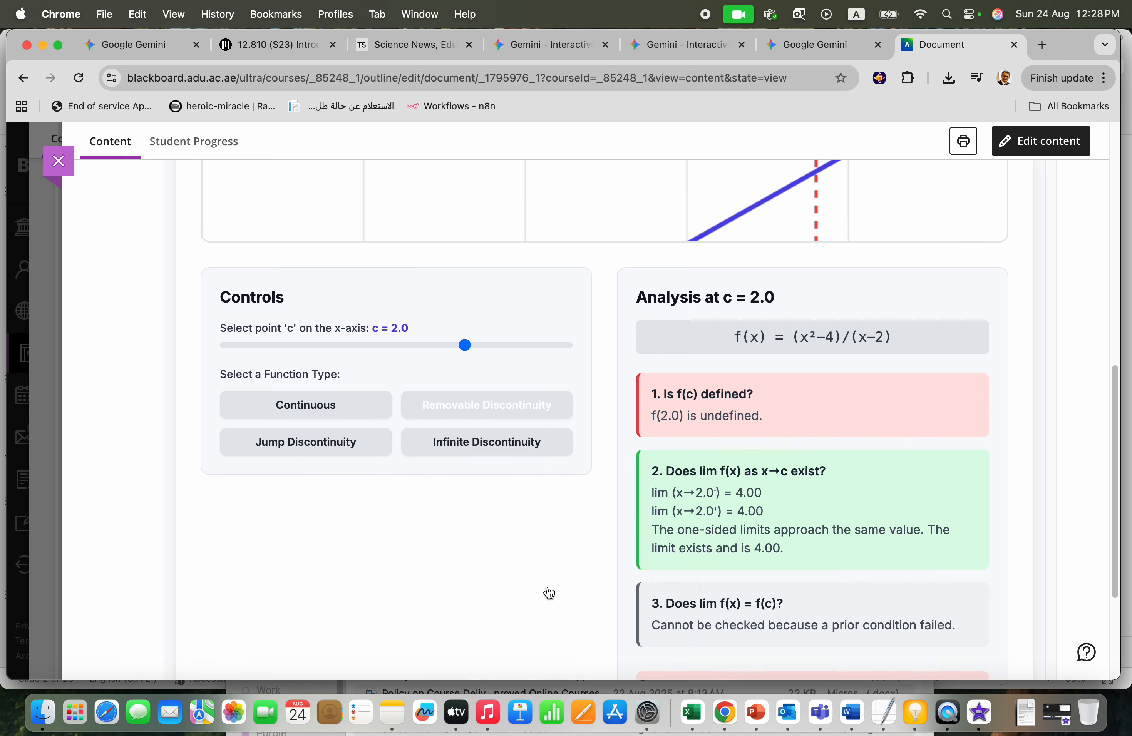
# Step: Switch the simulation's function type back to Continuous, check the graph, and close the simulation document
pyautogui.click(300, 410)
pyautogui.scroll(12, 371, 490)
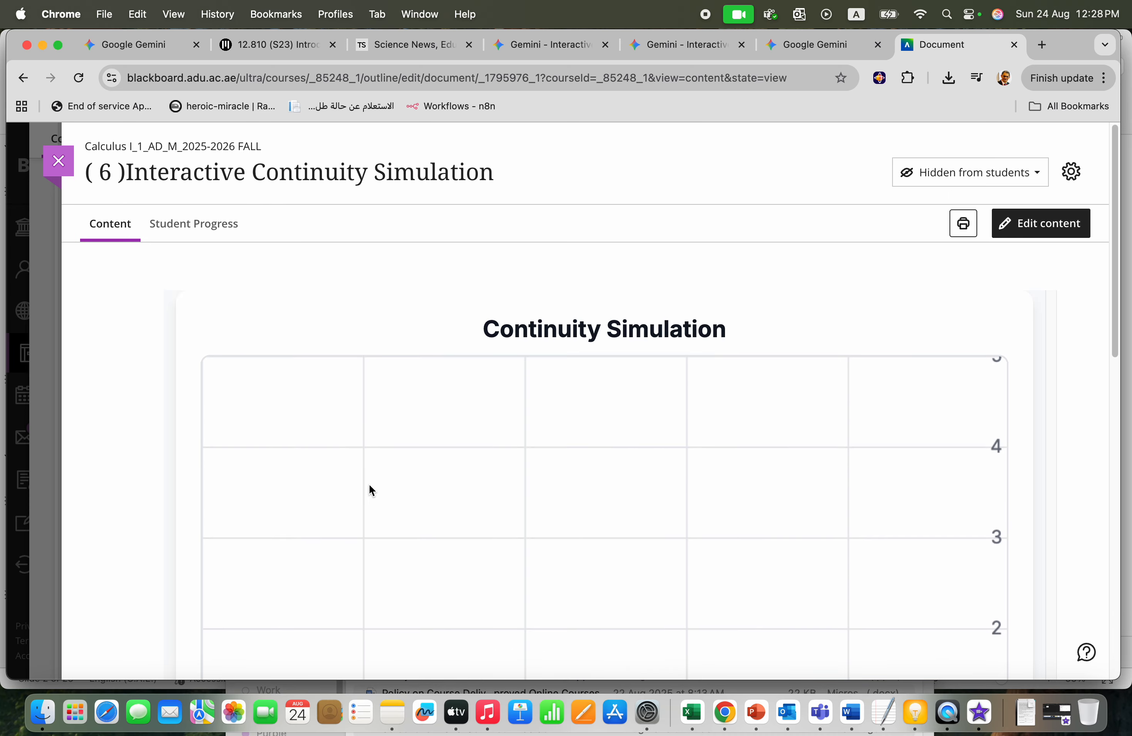
pyautogui.scroll(-3, 371, 490)
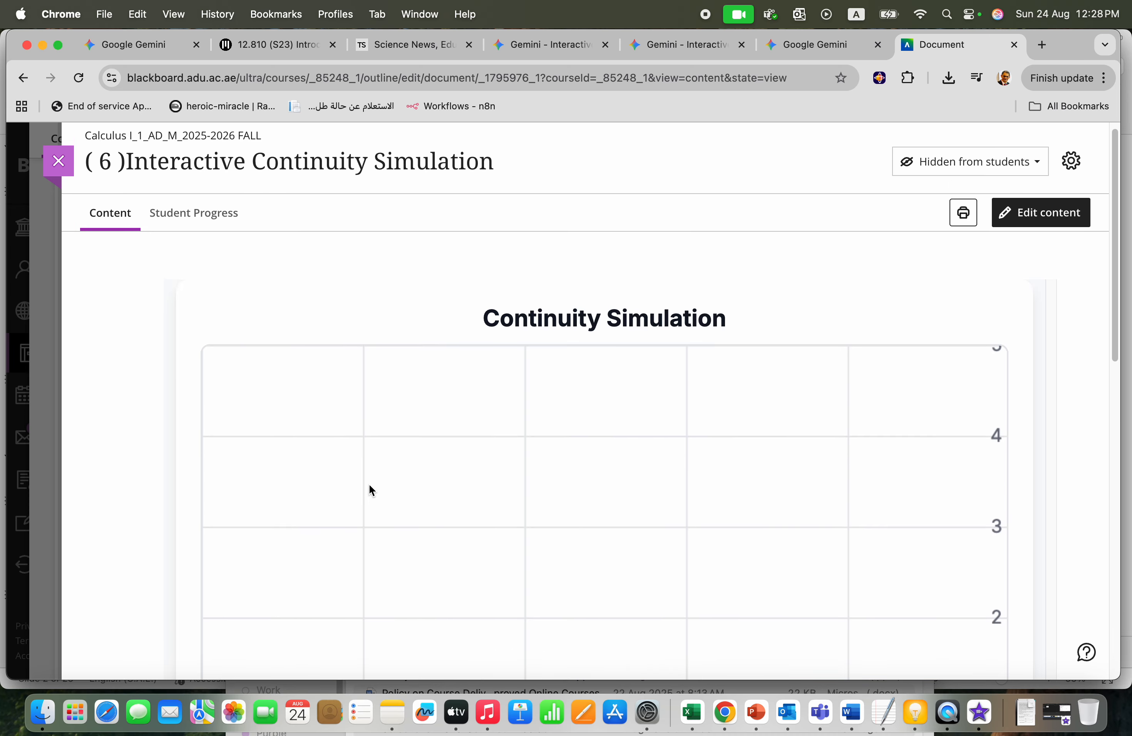
pyautogui.click(53, 159)
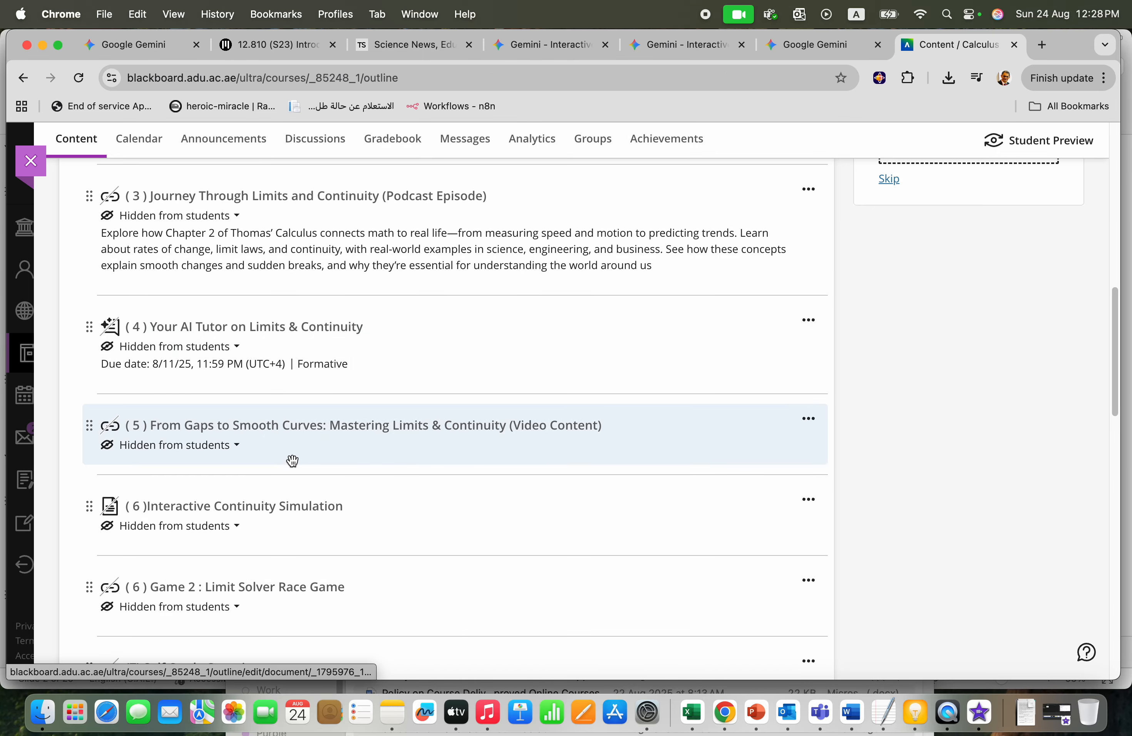
# Step: Create a document after the AI Tutor item in Introduction to Limits, cancel editing its content, and close it
pyautogui.scroll(-1, 295, 464)
pyautogui.moveTo(95, 376)
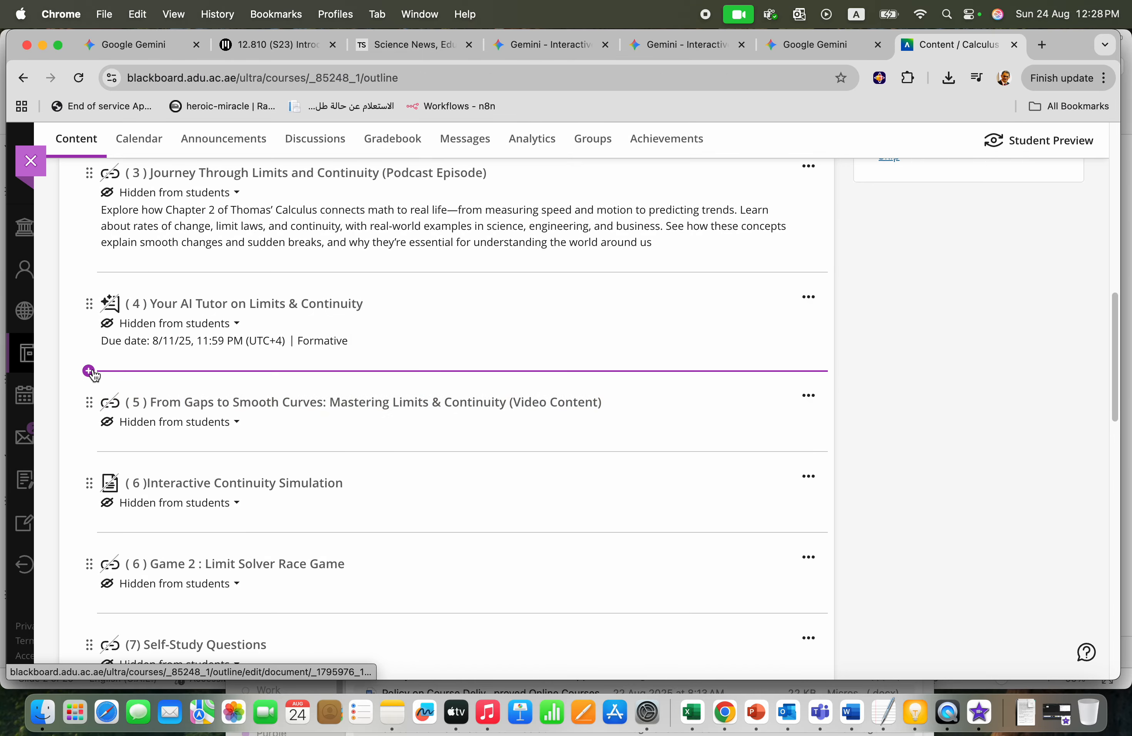
pyautogui.click(88, 371)
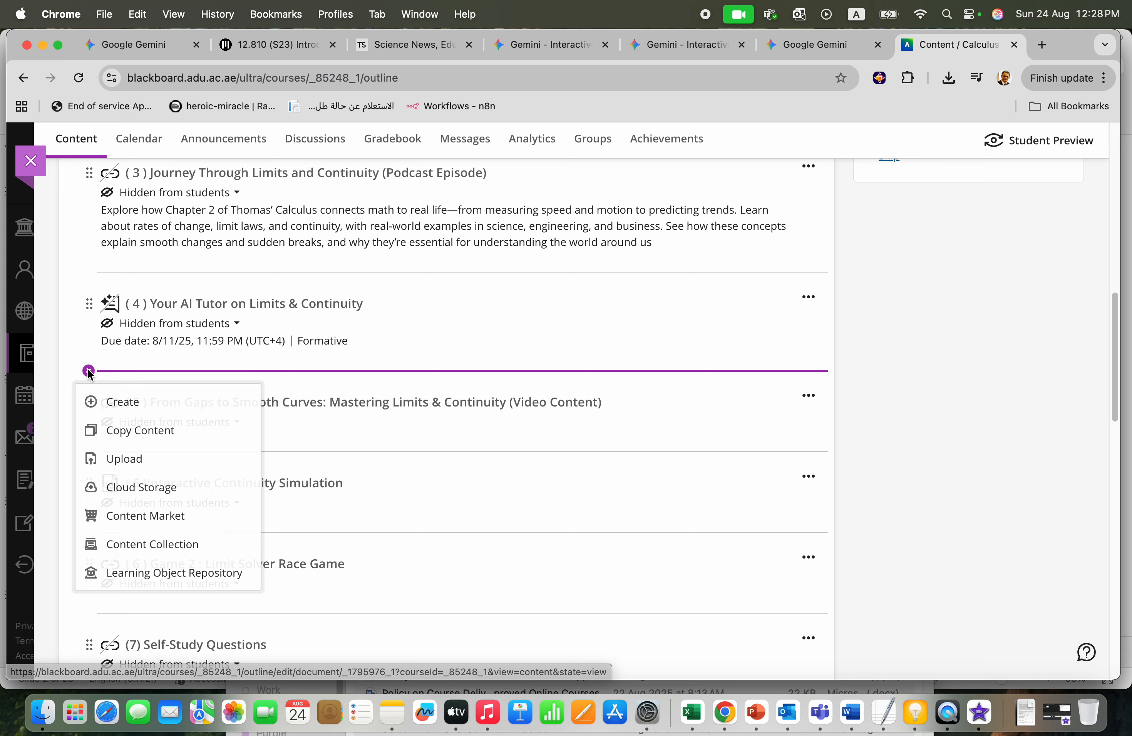
pyautogui.click(113, 404)
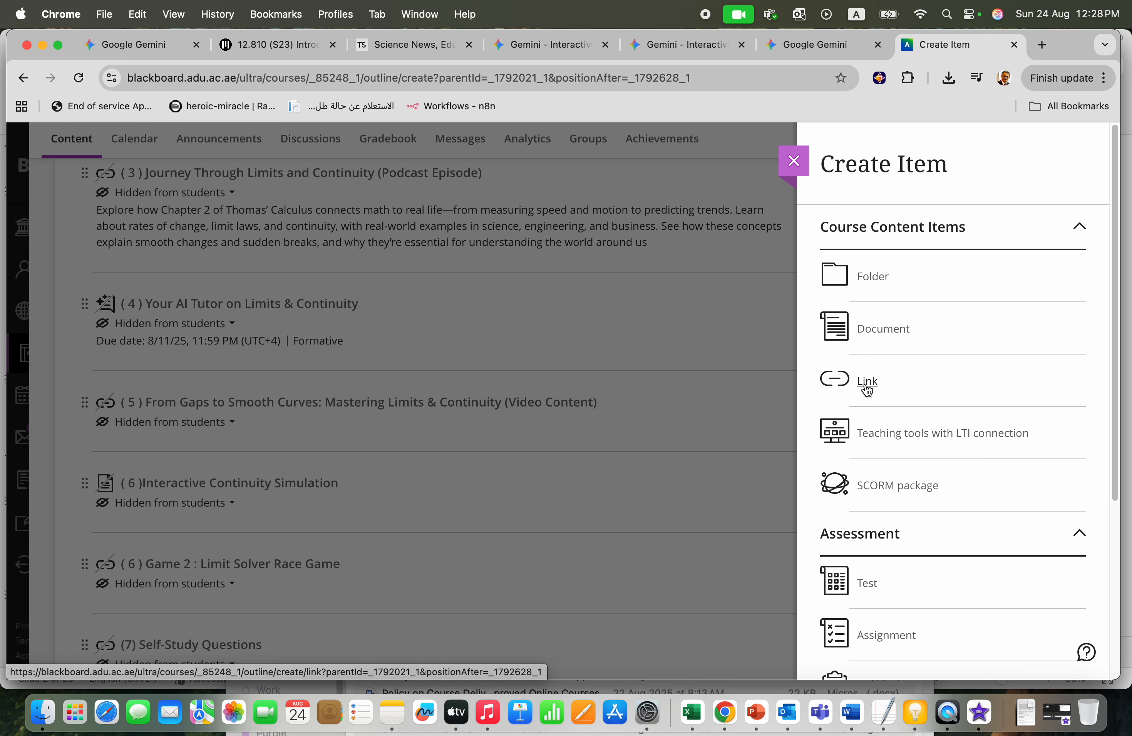
pyautogui.click(872, 333)
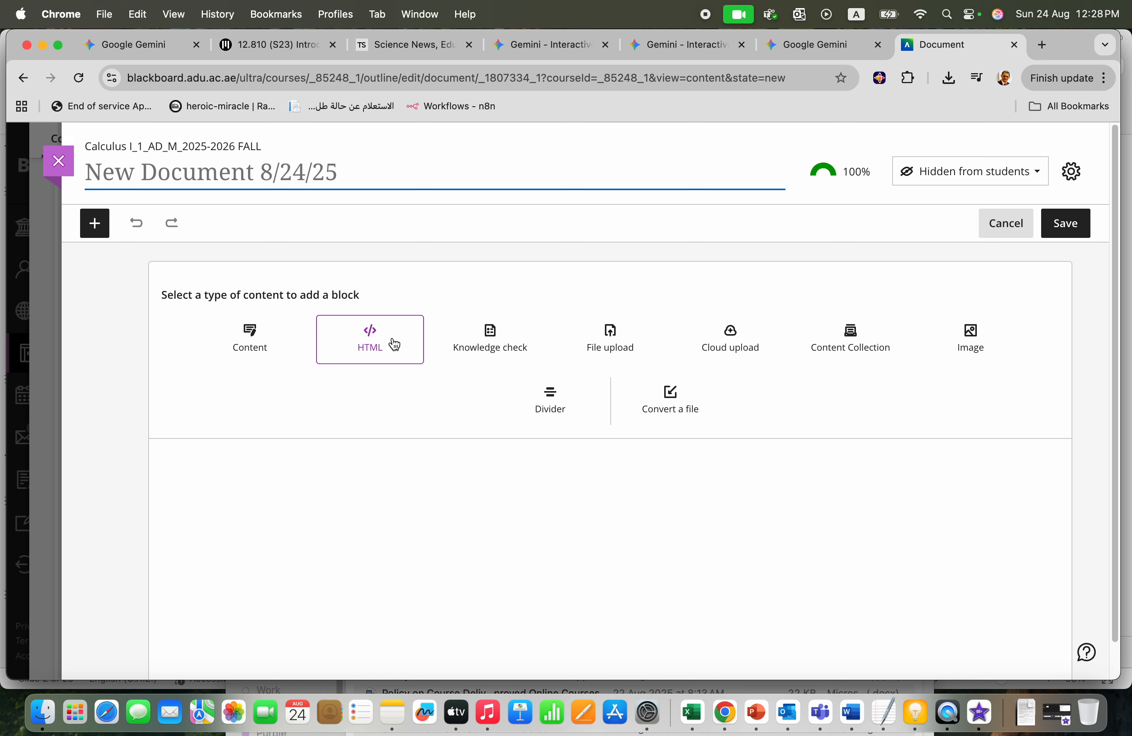
pyautogui.click(1007, 225)
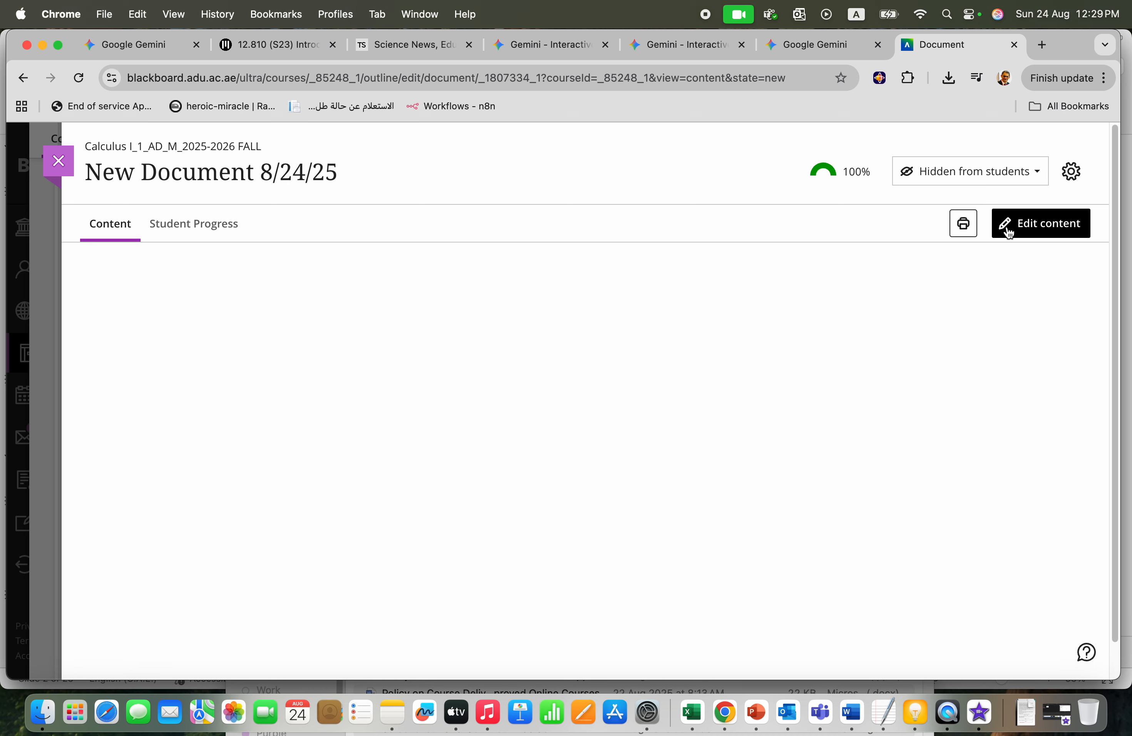
pyautogui.click(67, 176)
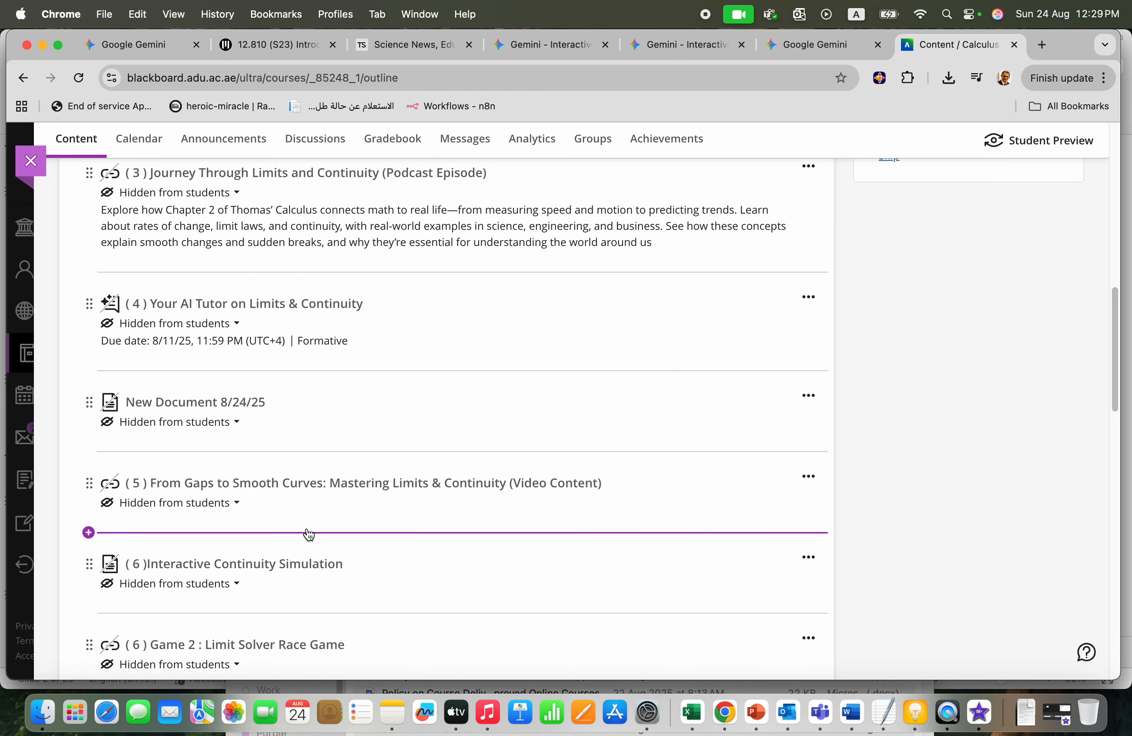
# Step: Delete the New Document 8/24/25 item from the Introduction to Limits module and confirm the deletion
pyautogui.click(812, 404)
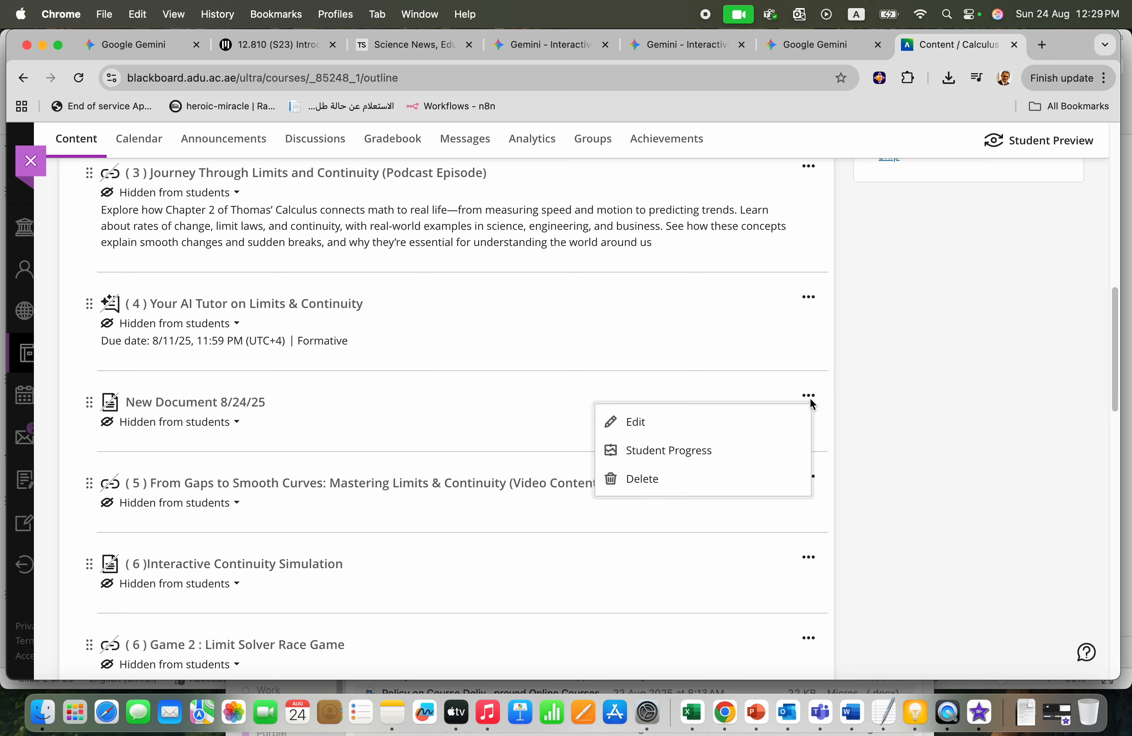
pyautogui.click(646, 489)
pyautogui.click(697, 447)
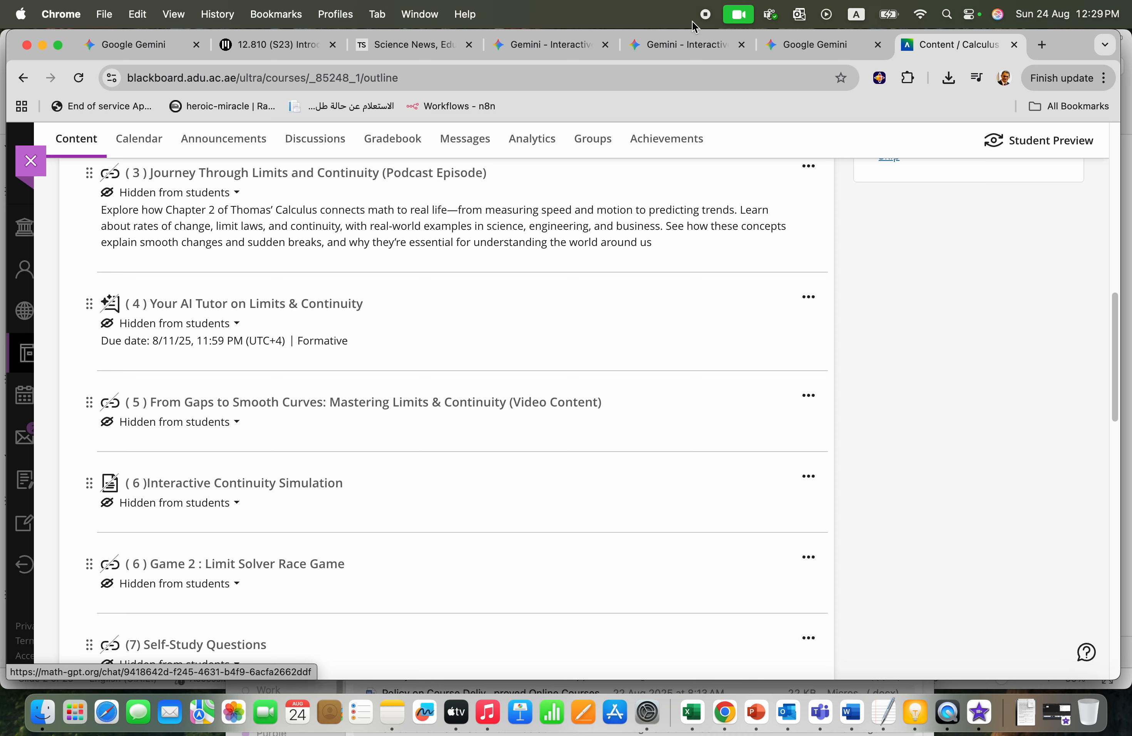
# Step: Return to the Traffic Light Simulation in Gemini and set its speed limit to 7.0
pyautogui.click(798, 45)
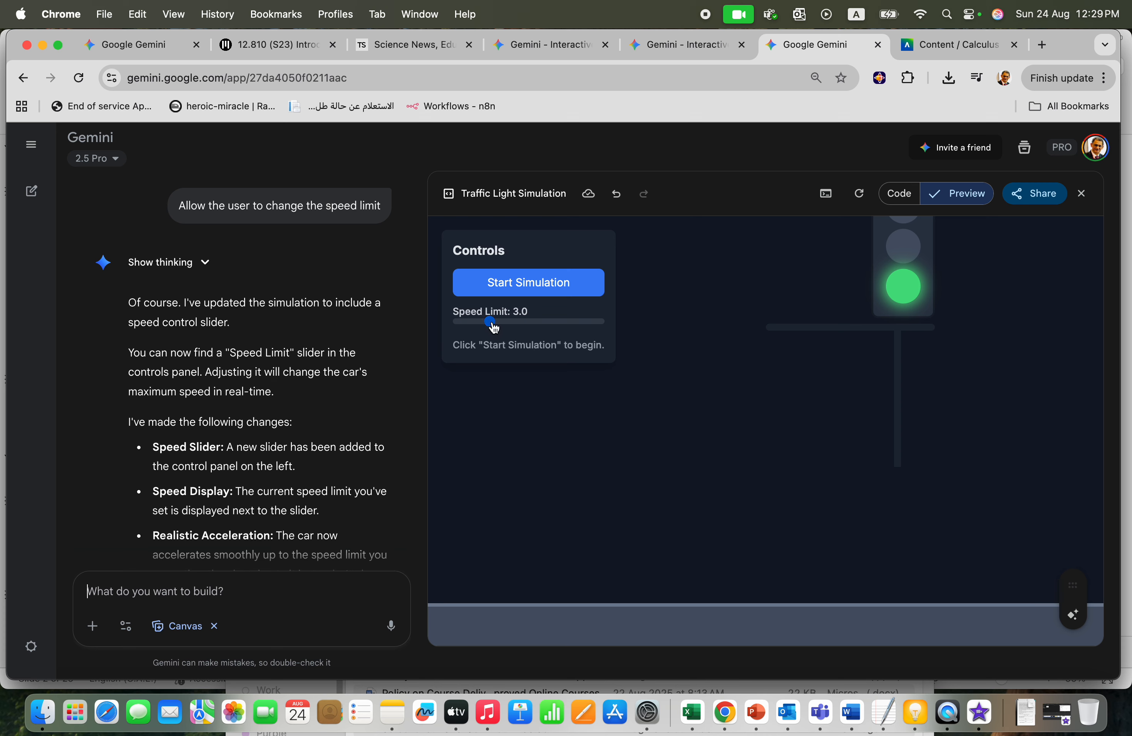
pyautogui.moveTo(494, 328); pyautogui.dragTo(576, 328)
pyautogui.moveTo(578, 329); pyautogui.dragTo(552, 328)
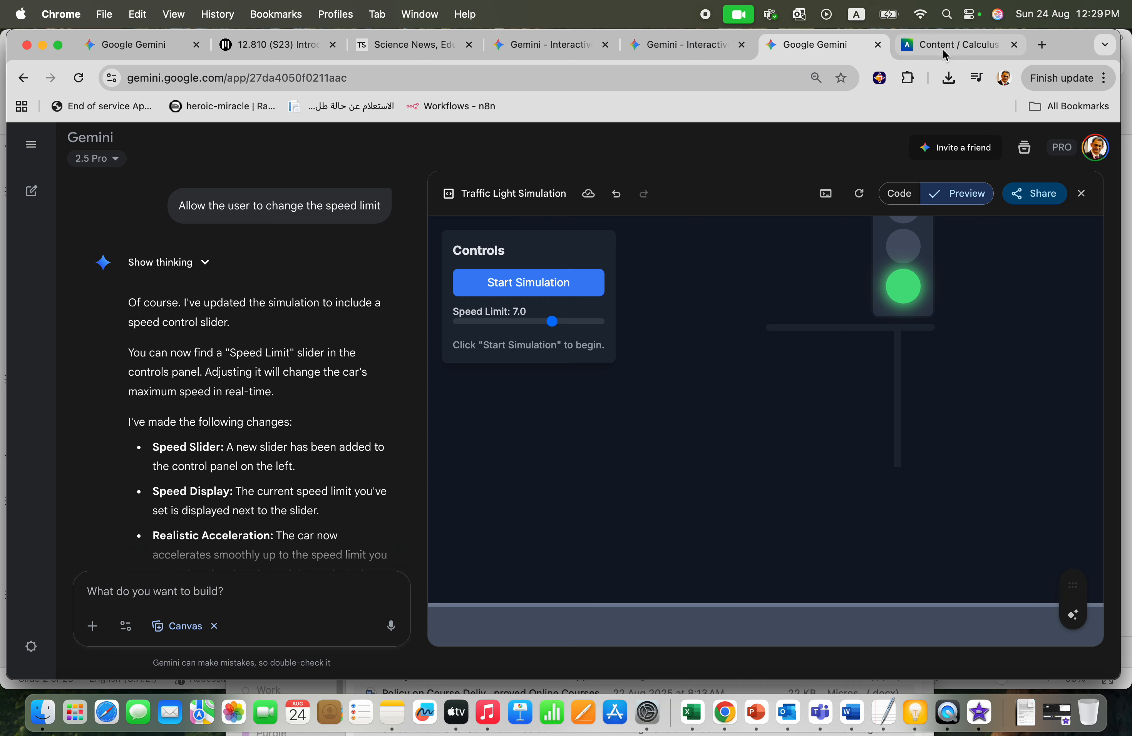
# Step: Switch back to the Blackboard course and review the numbered learning items in the Introduction to Limits module
pyautogui.click(931, 46)
pyautogui.scroll(7, 620, 412)
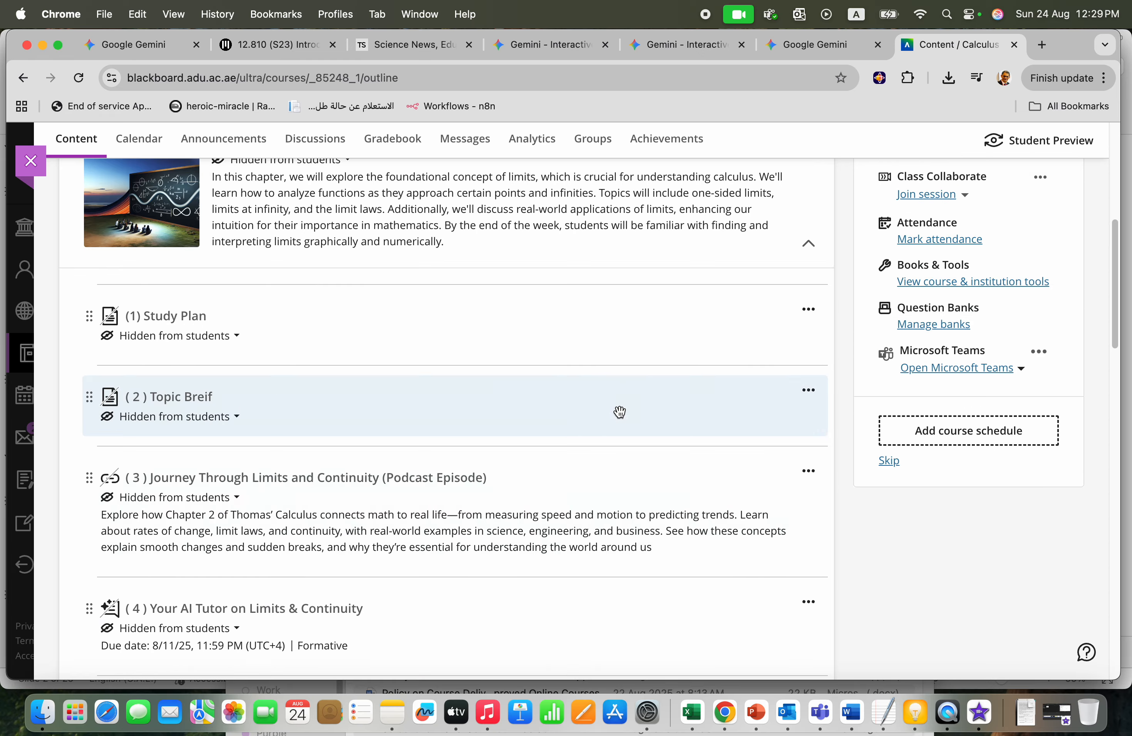
pyautogui.scroll(-8, 619, 412)
pyautogui.scroll(-10, 620, 413)
pyautogui.scroll(15, 619, 412)
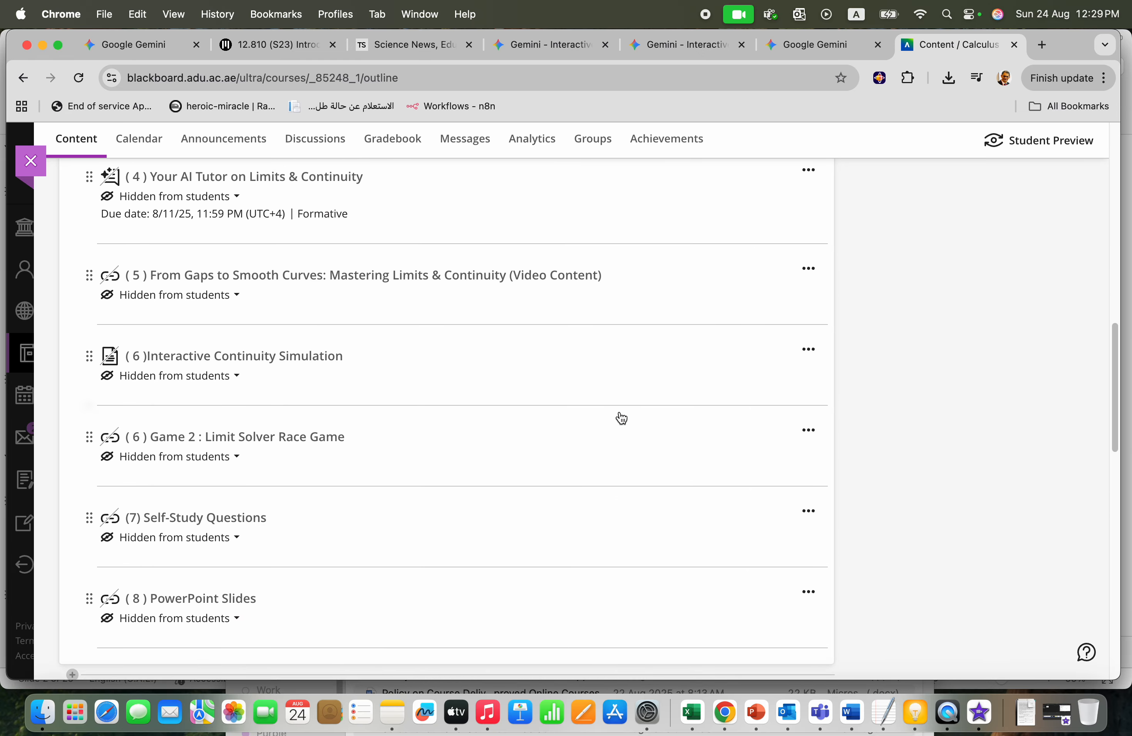
pyautogui.scroll(1, 619, 412)
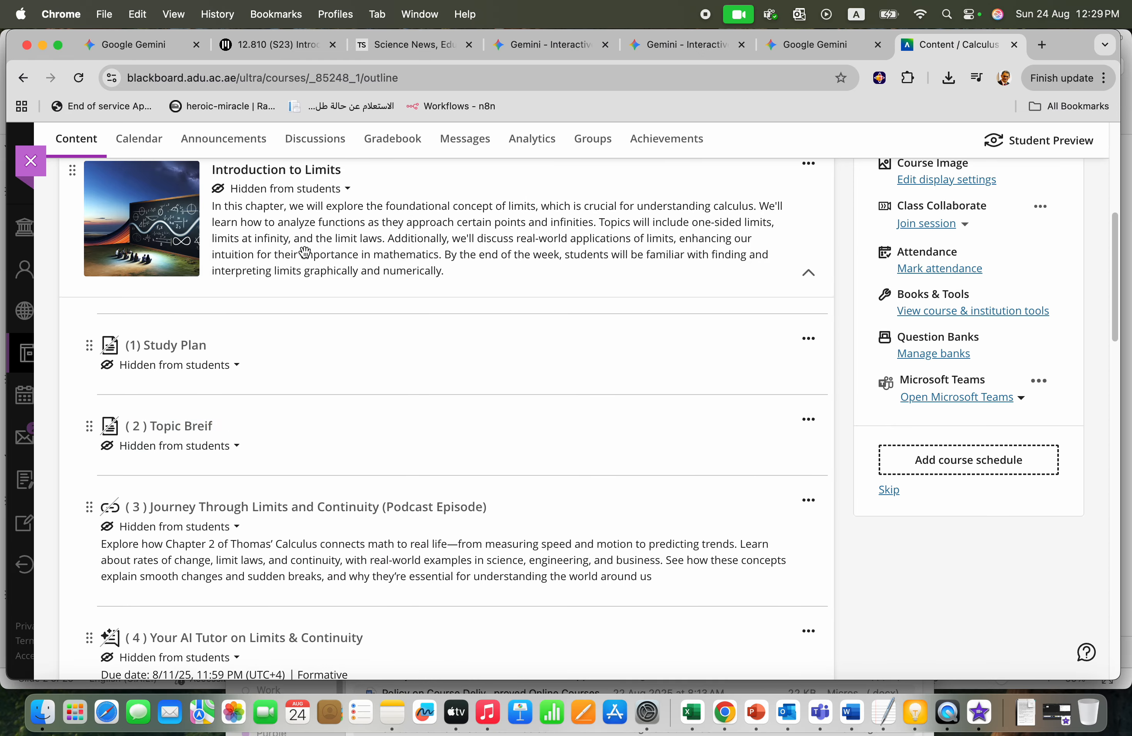
pyautogui.scroll(-5, 260, 360)
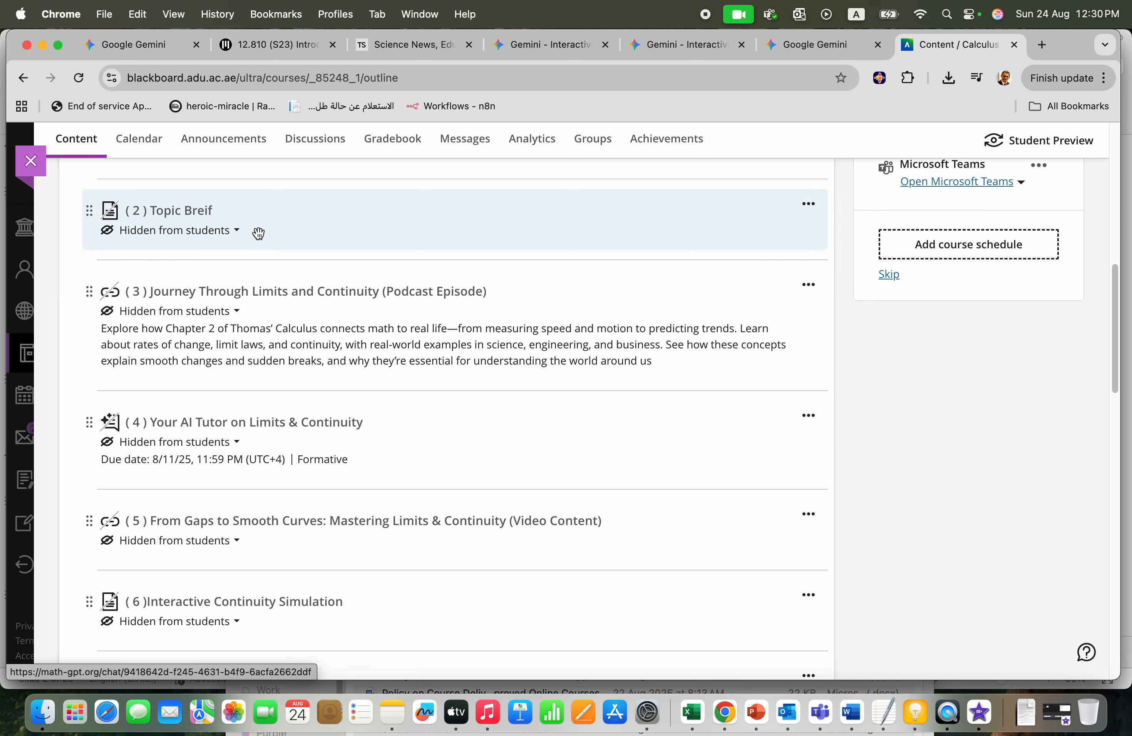
pyautogui.scroll(4, 259, 233)
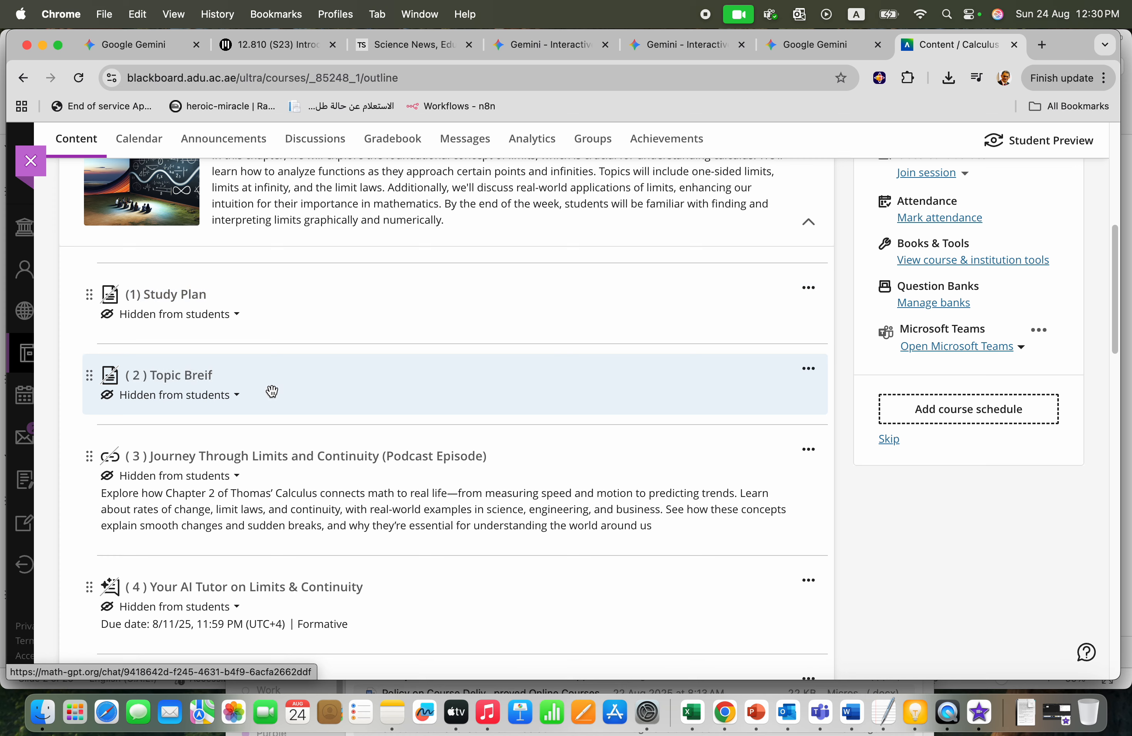
pyautogui.scroll(-4, 272, 391)
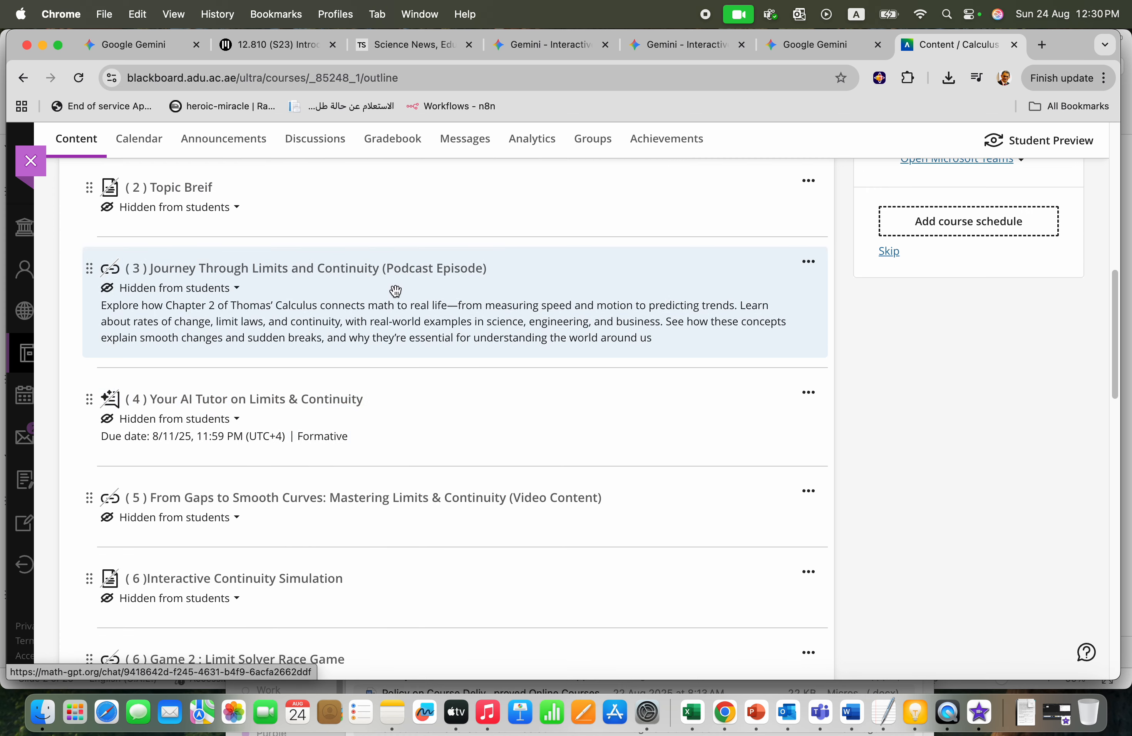
# Step: Start a new AI Conversation item between the podcast episode and the AI Tutor item, view its setup options, and close it without saving
pyautogui.scroll(-1, 329, 431)
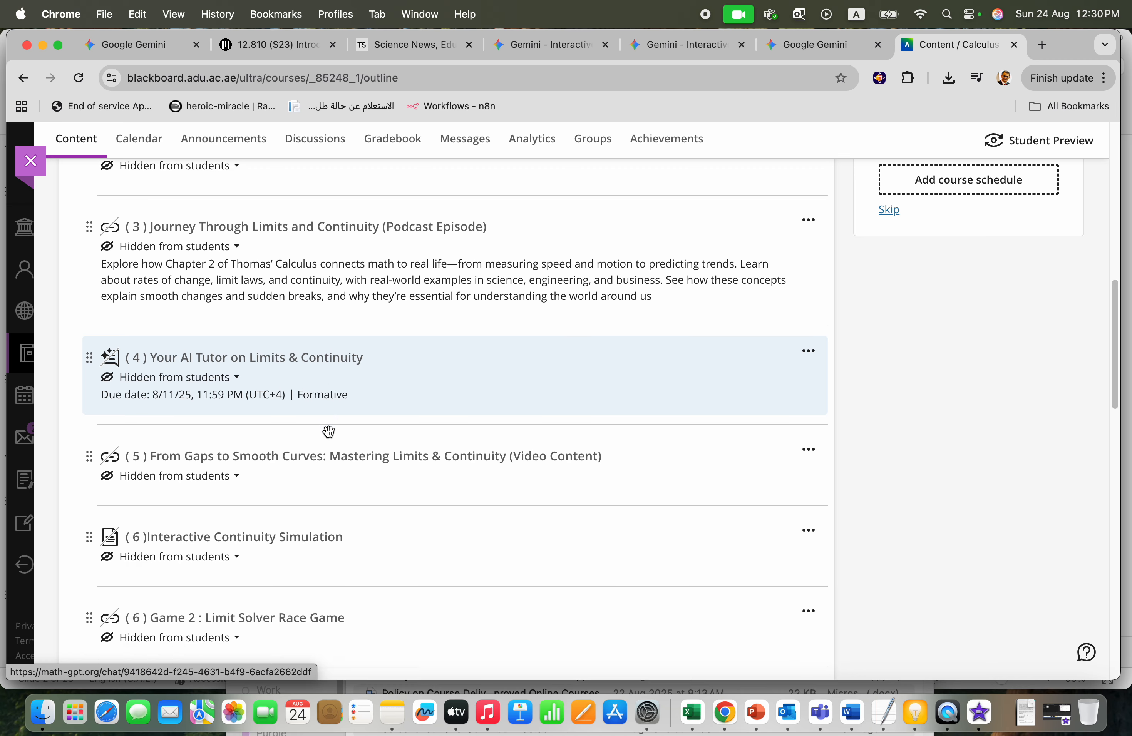
pyautogui.scroll(-1, 329, 431)
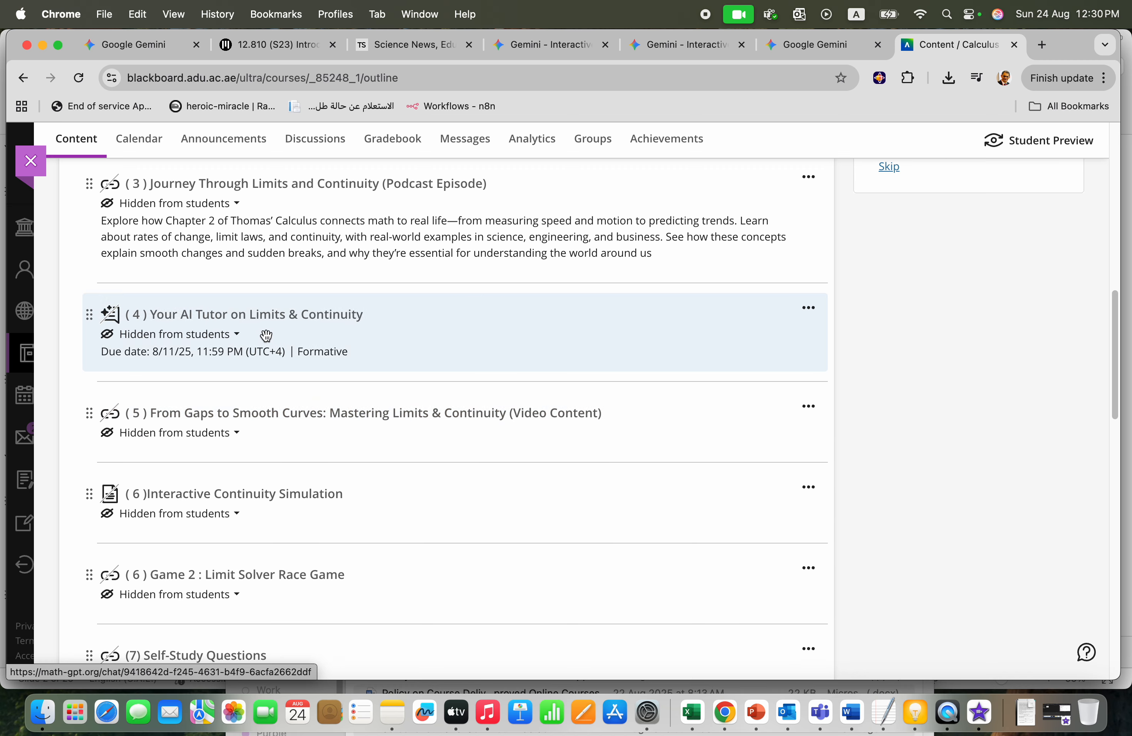
pyautogui.scroll(-1, 291, 335)
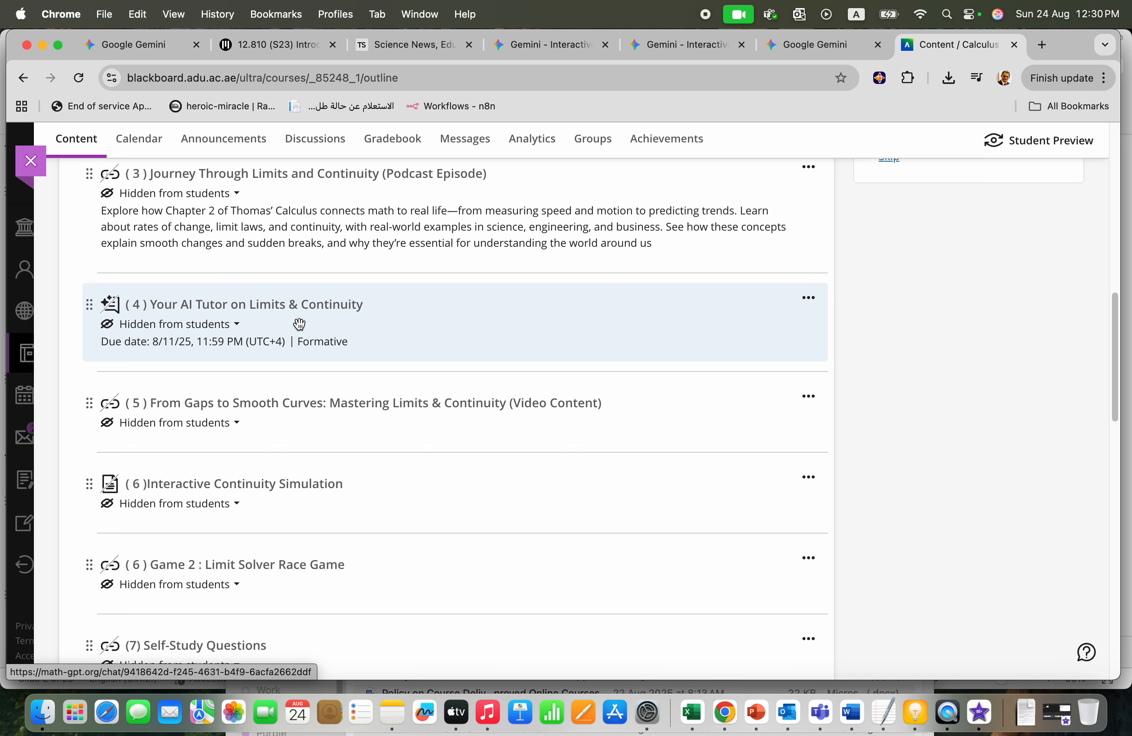
pyautogui.scroll(-2, 299, 324)
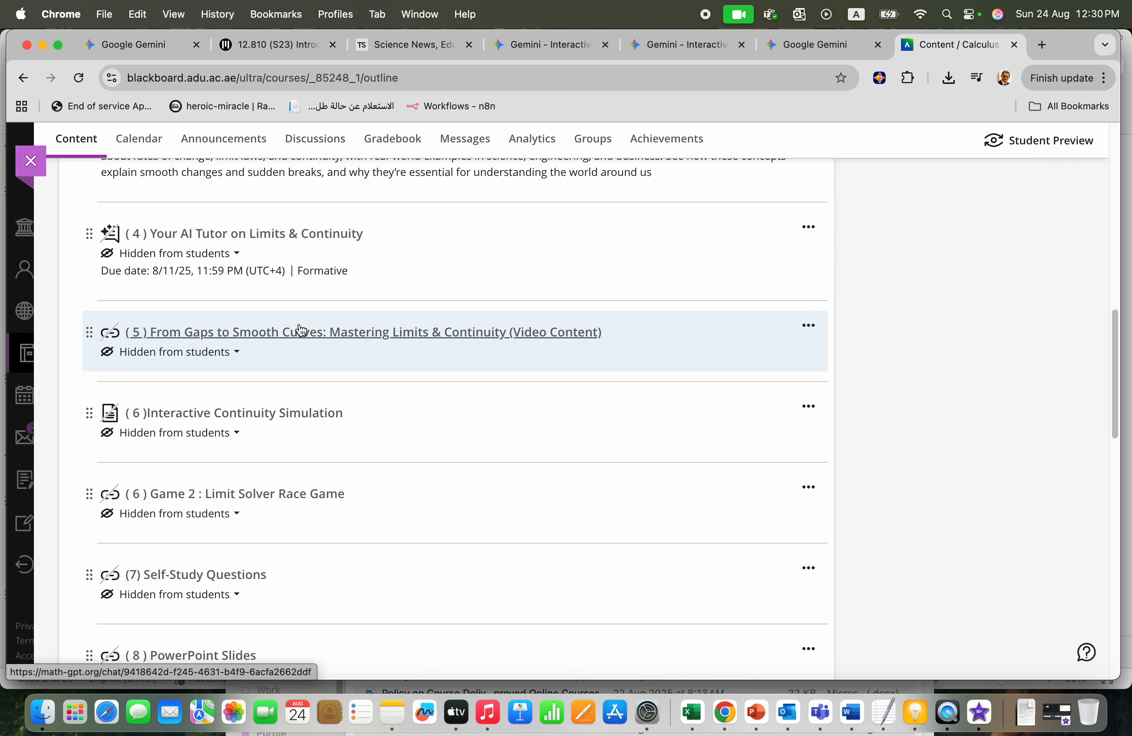
pyautogui.moveTo(90, 225)
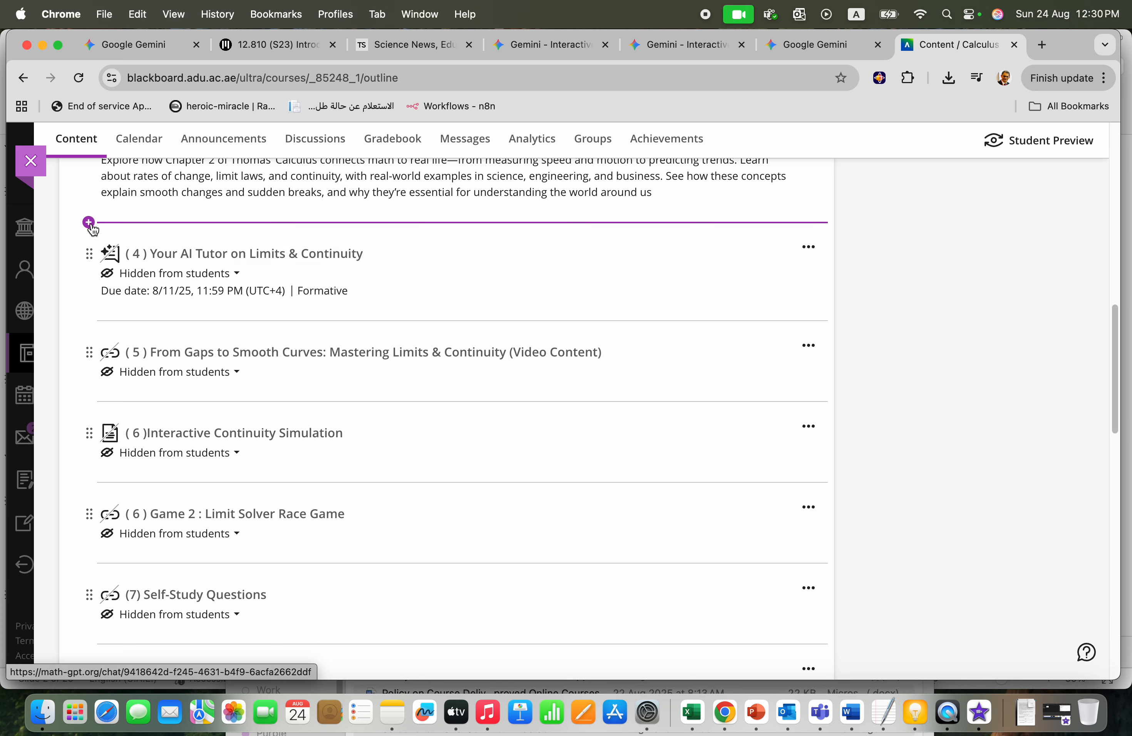
pyautogui.click(89, 223)
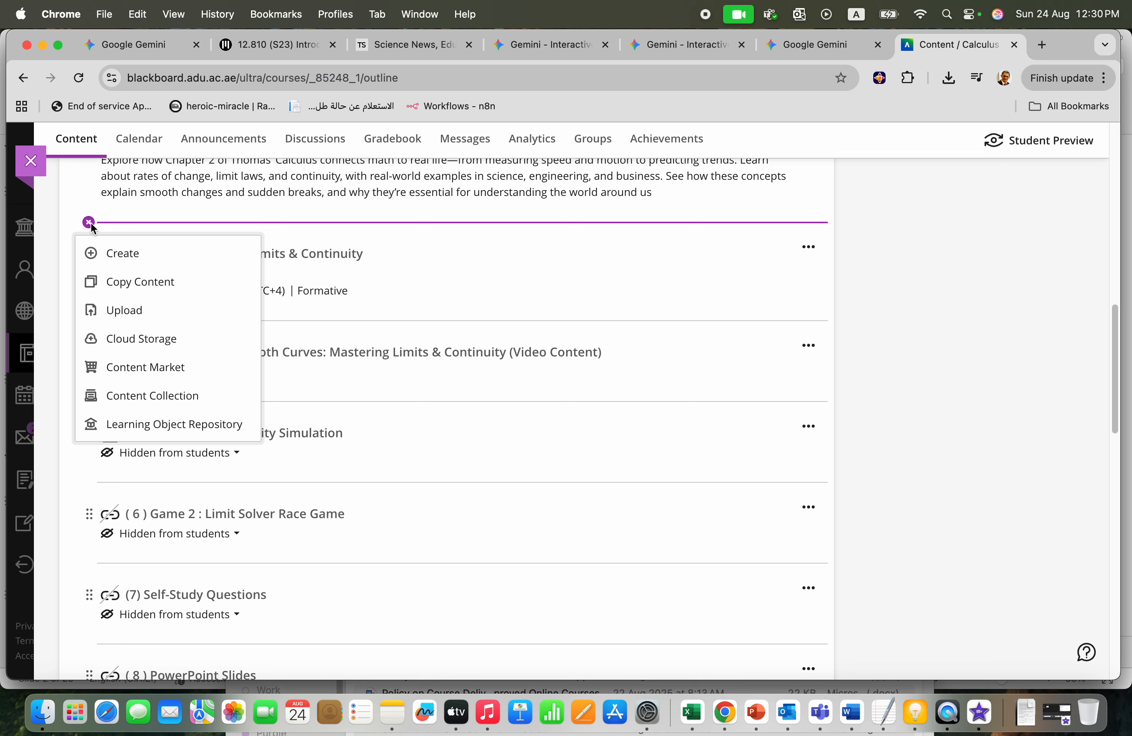
pyautogui.click(121, 263)
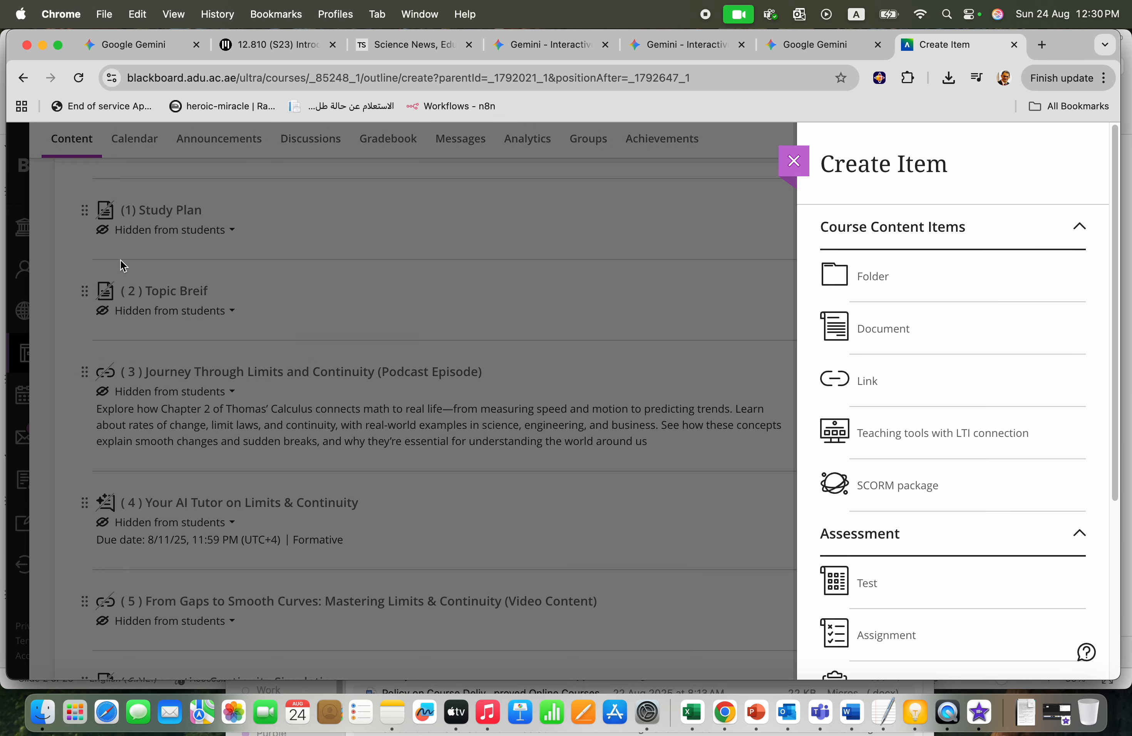
pyautogui.scroll(-5, 1001, 547)
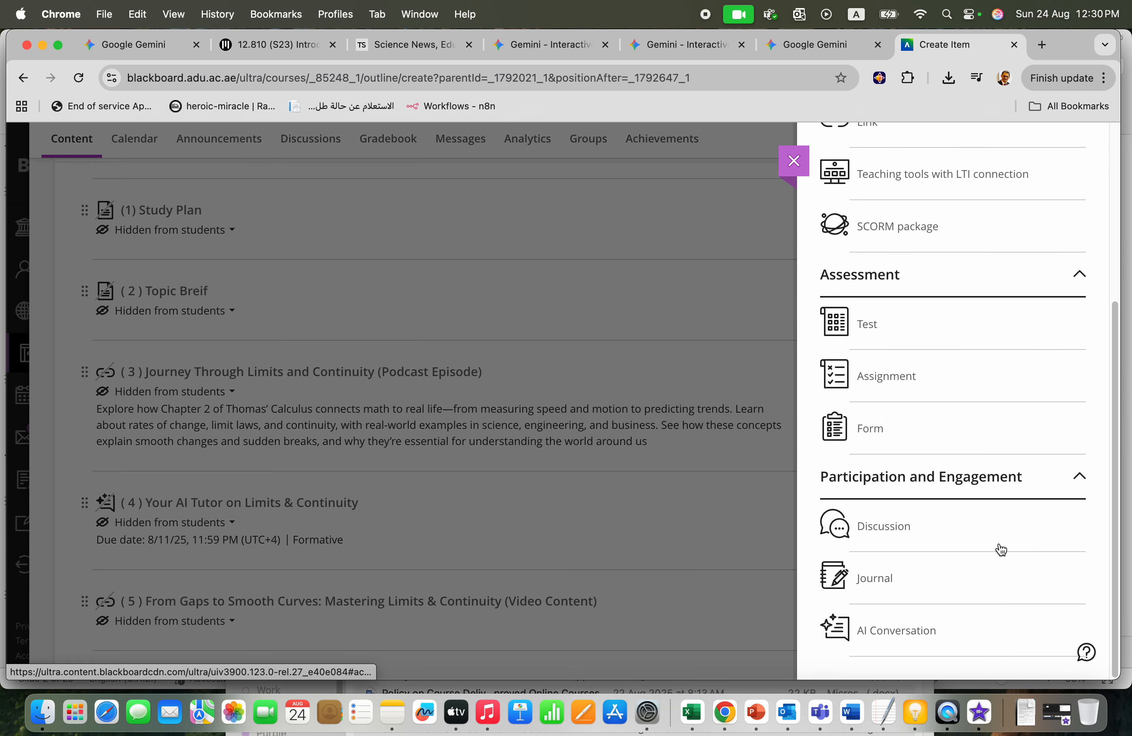
pyautogui.click(899, 632)
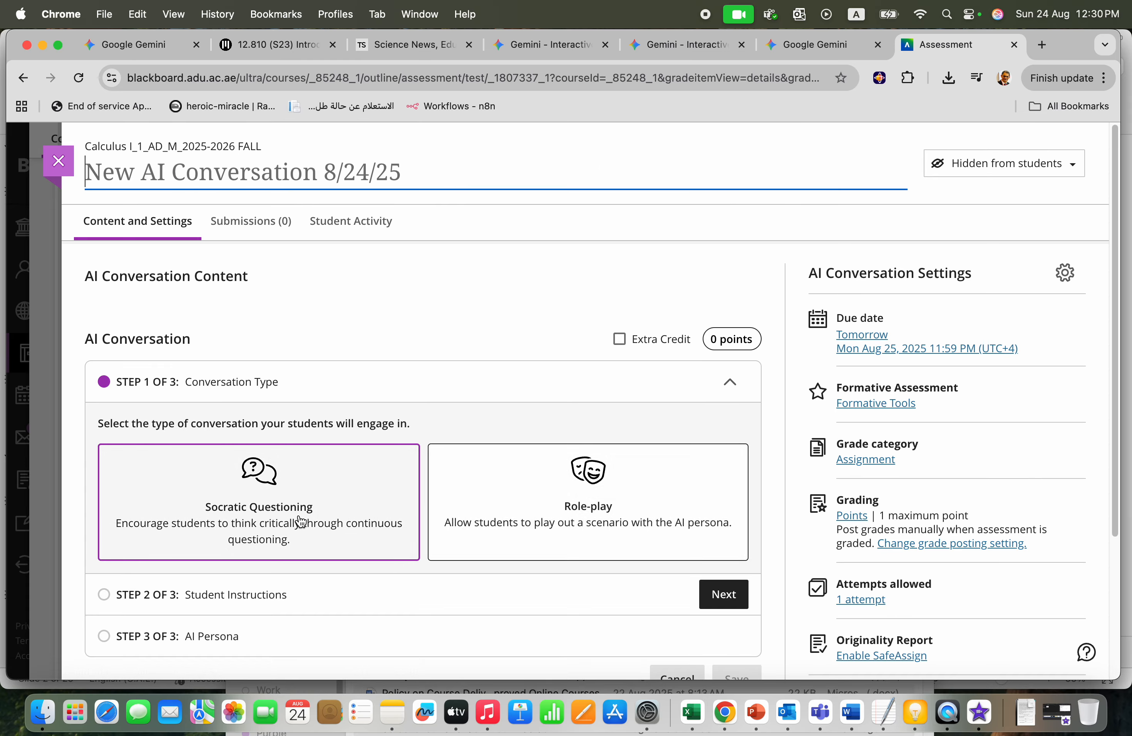
pyautogui.scroll(-2, 297, 521)
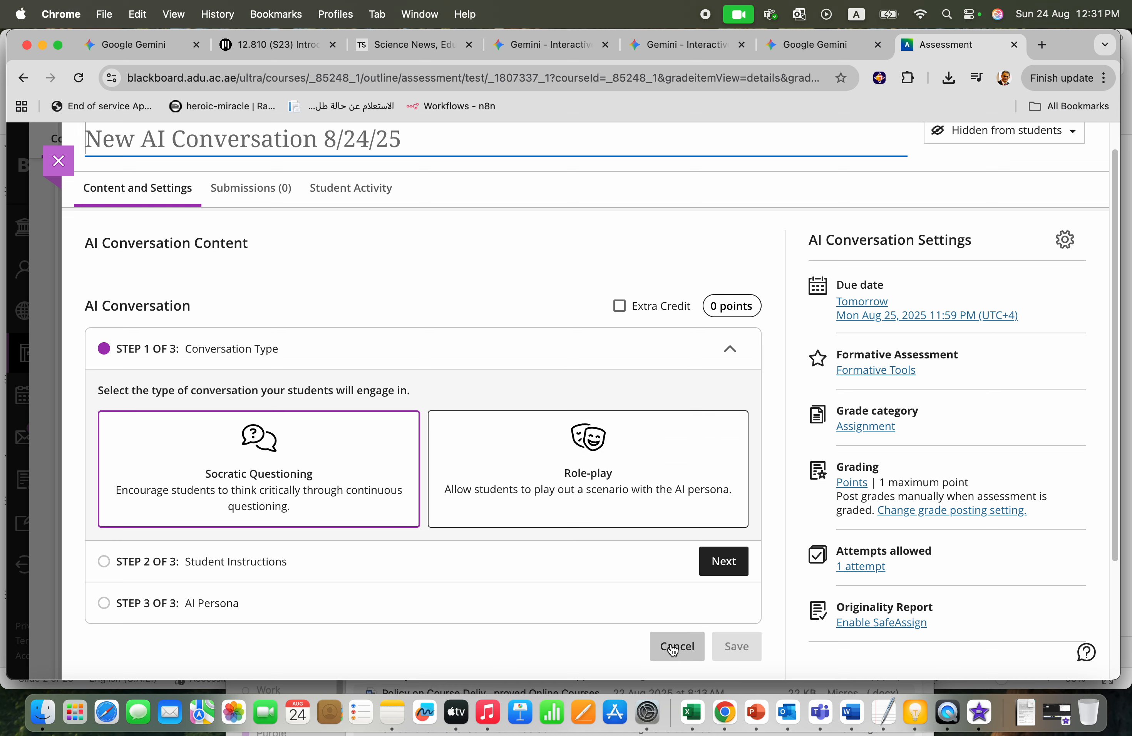
pyautogui.click(56, 164)
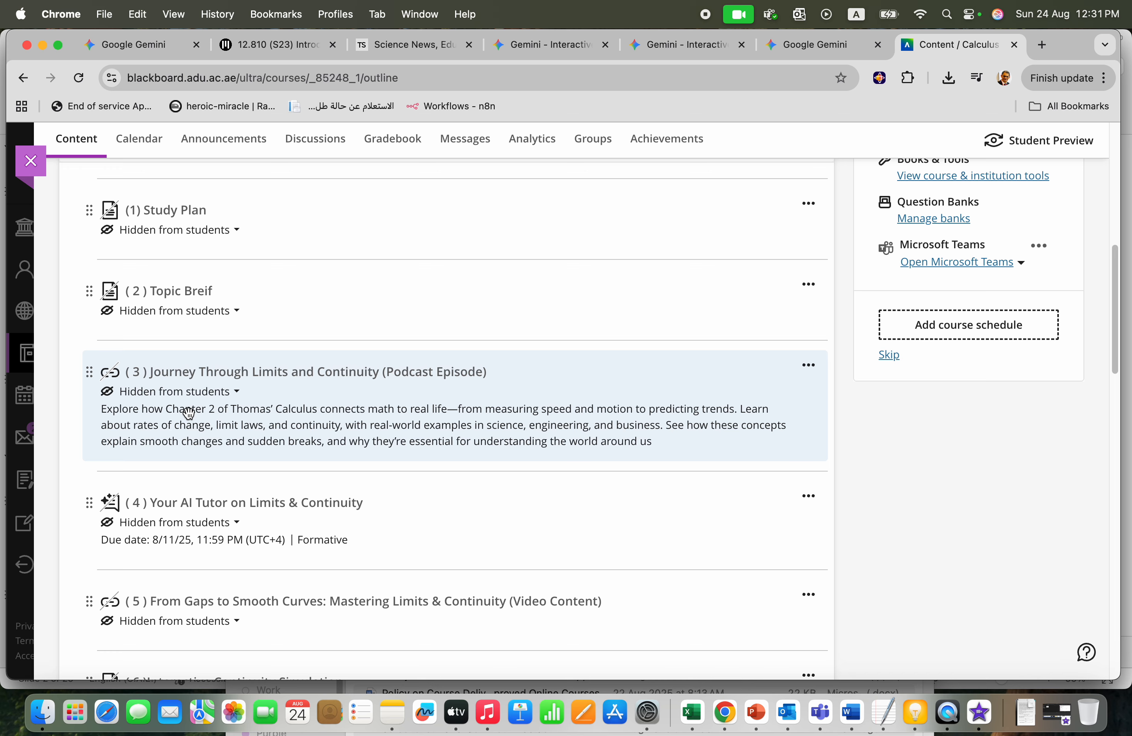
# Step: Review the Introduction to Limits items from the Study Plan through the simulation, Limit Solver Race Game, Self-Study Questions and PowerPoint Slides
pyautogui.scroll(-1, 189, 413)
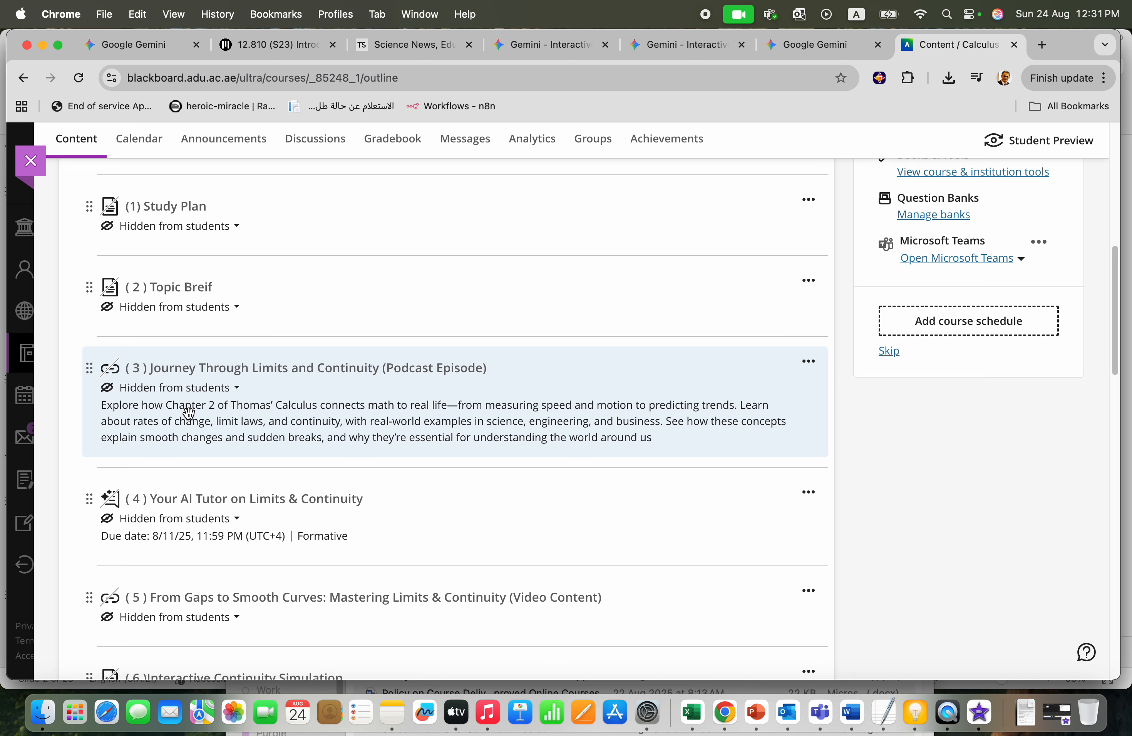
pyautogui.scroll(-3, 189, 413)
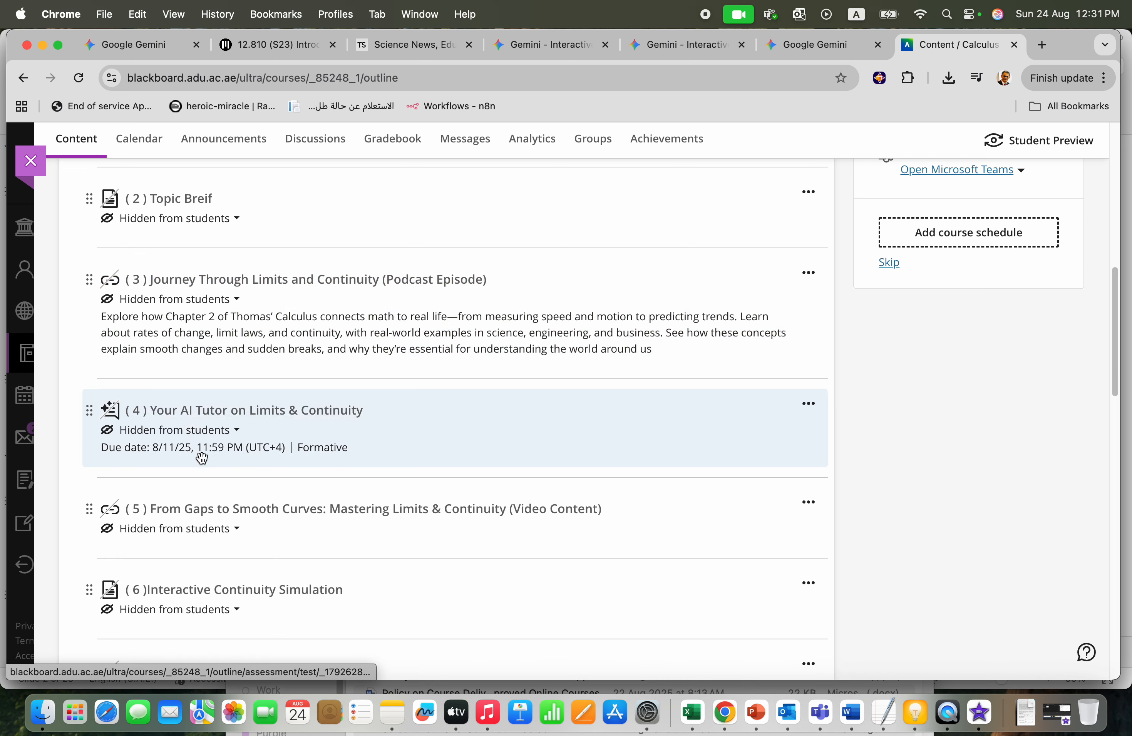
pyautogui.scroll(5, 208, 478)
pyautogui.scroll(-8, 208, 478)
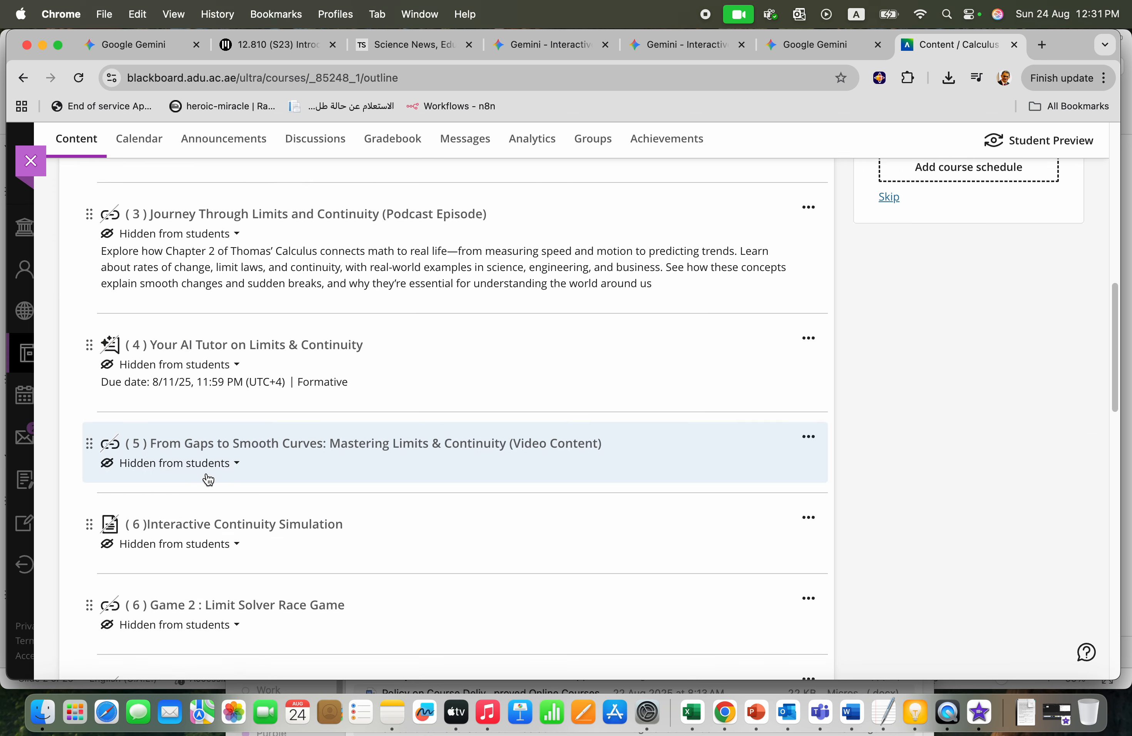
pyautogui.scroll(-5, 208, 480)
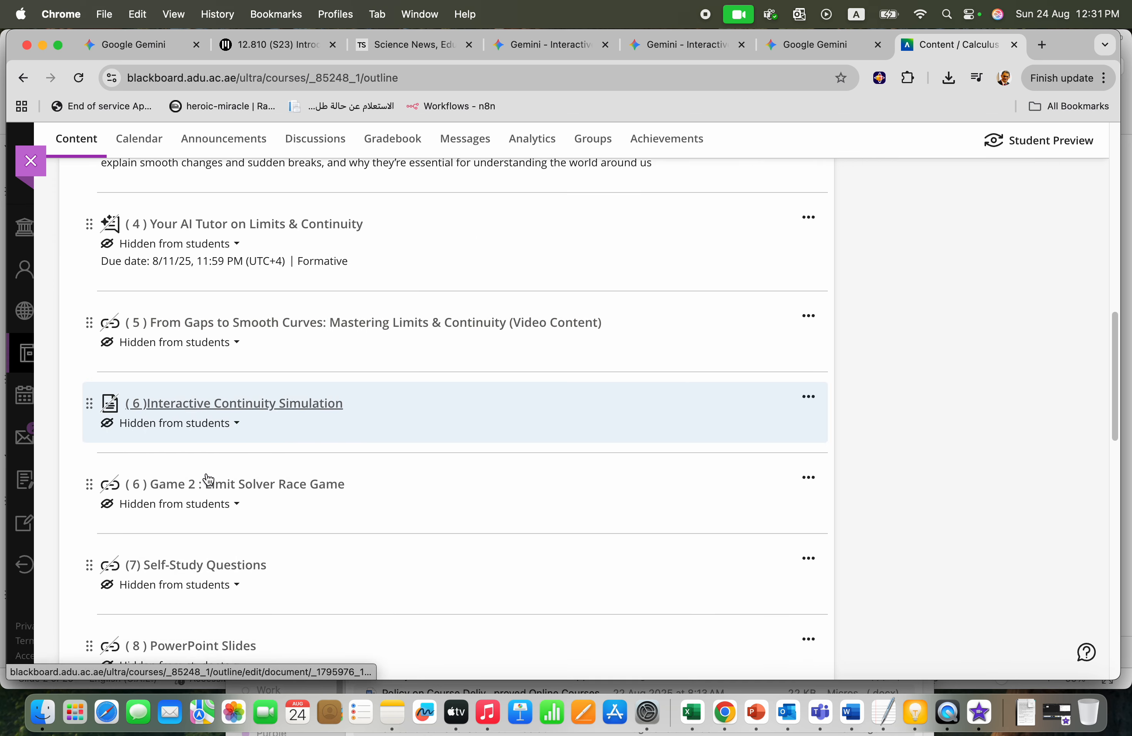
pyautogui.scroll(-1, 206, 471)
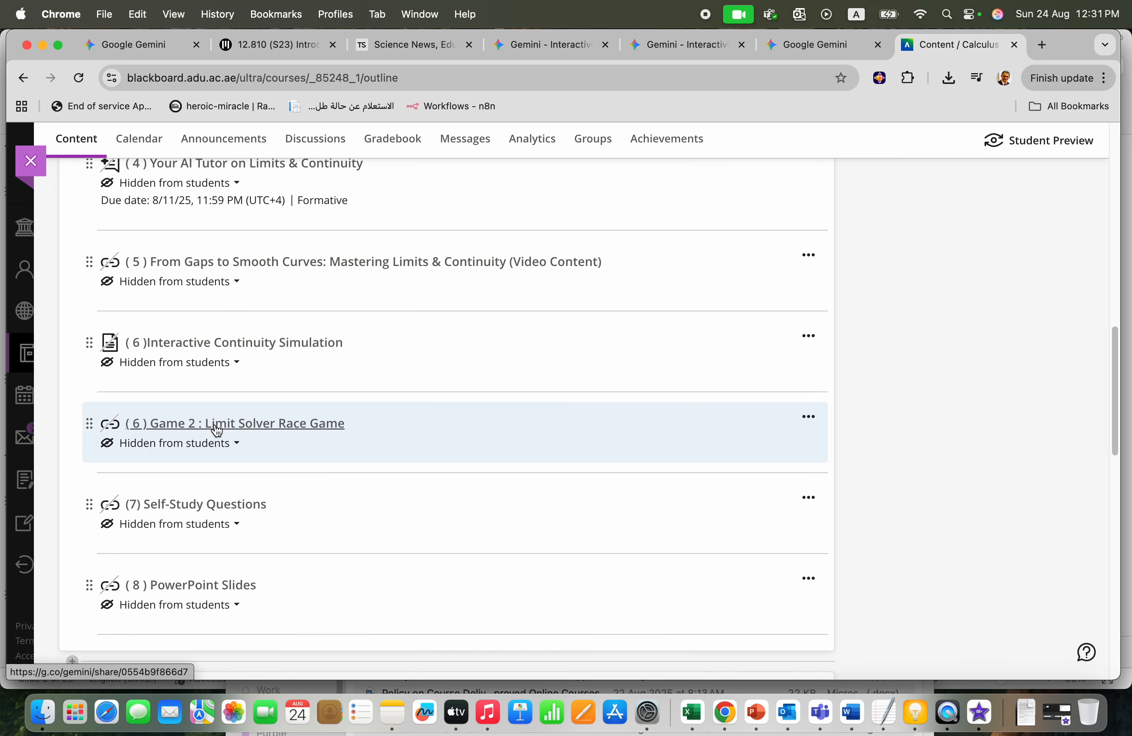
pyautogui.moveTo(448, 481)
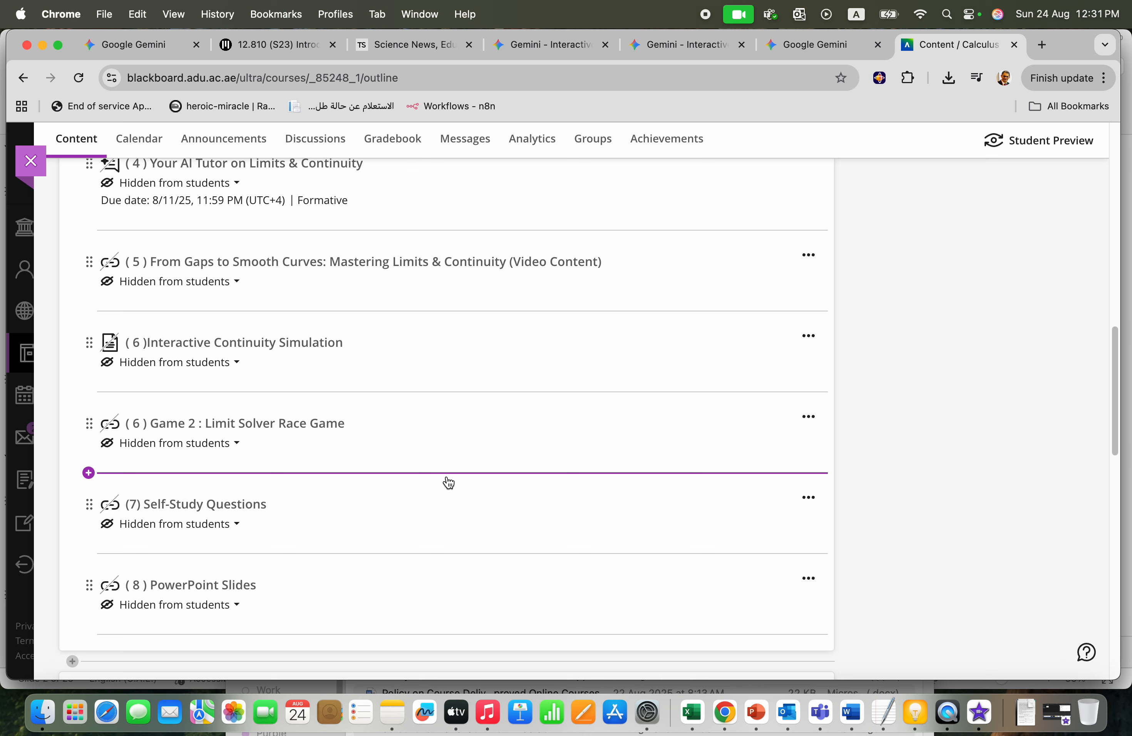
# Step: Open the Claude website at claude.ai in a new browser tab
pyautogui.press('super+t')
pyautogui.write('claude.ai')
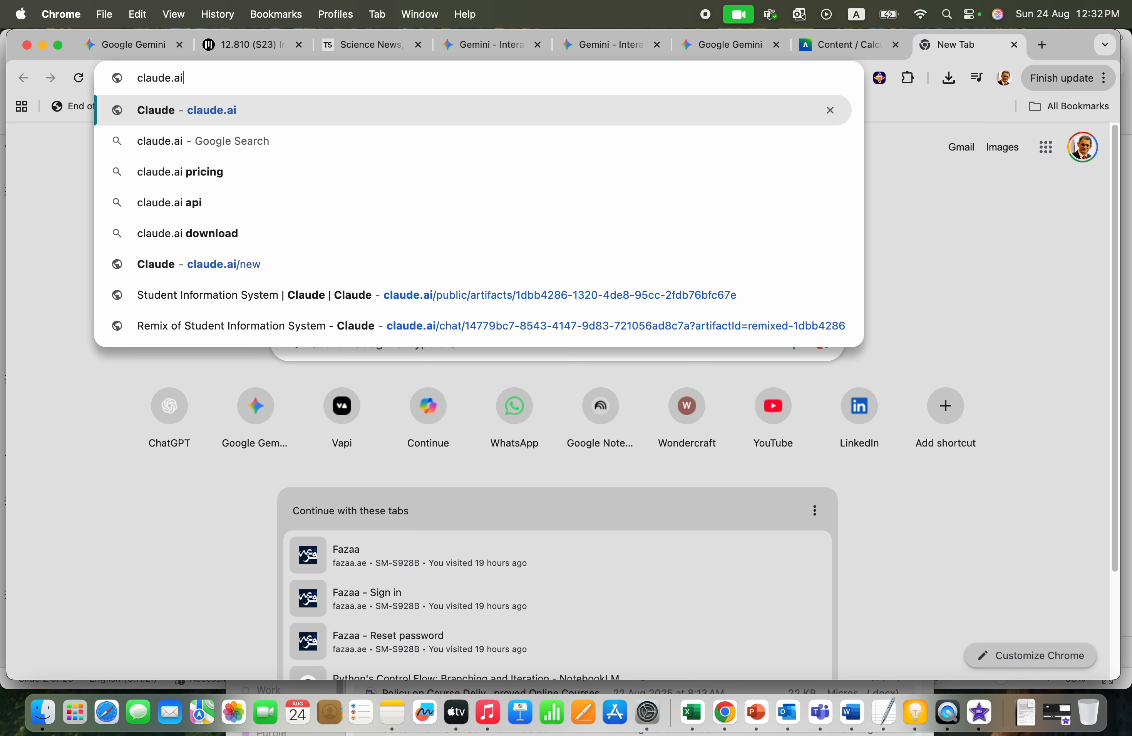
pyautogui.press('Return')
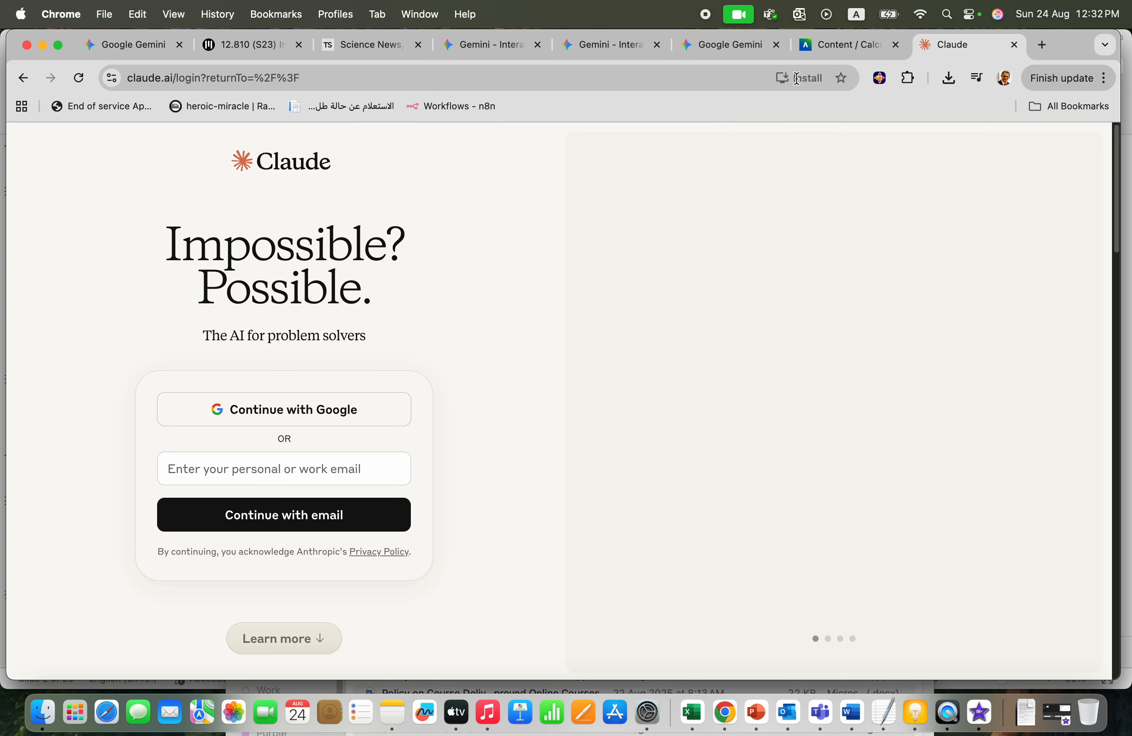
# Step: Load ChatGPT from chat.openai.com/chat in the same tab and show the additional tools available for a prompt
pyautogui.click(378, 77)
pyautogui.write('chat.openai.com/chat')
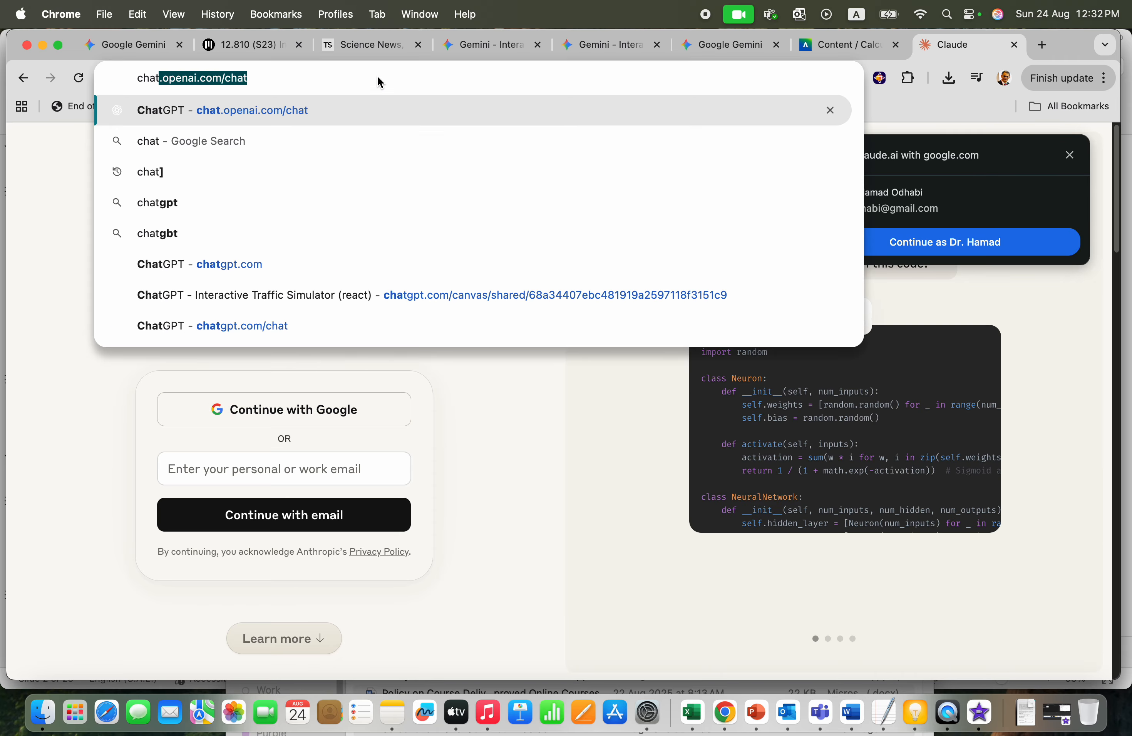
pyautogui.press('Right')
pyautogui.press('Return')
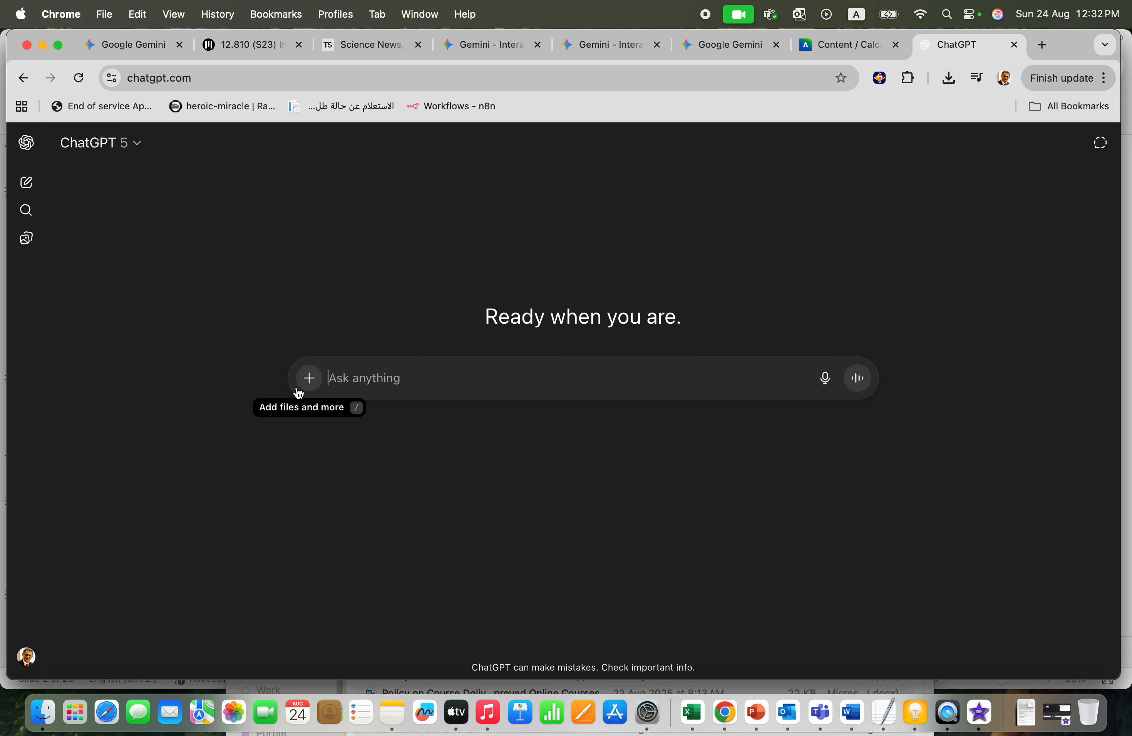
pyautogui.click(309, 378)
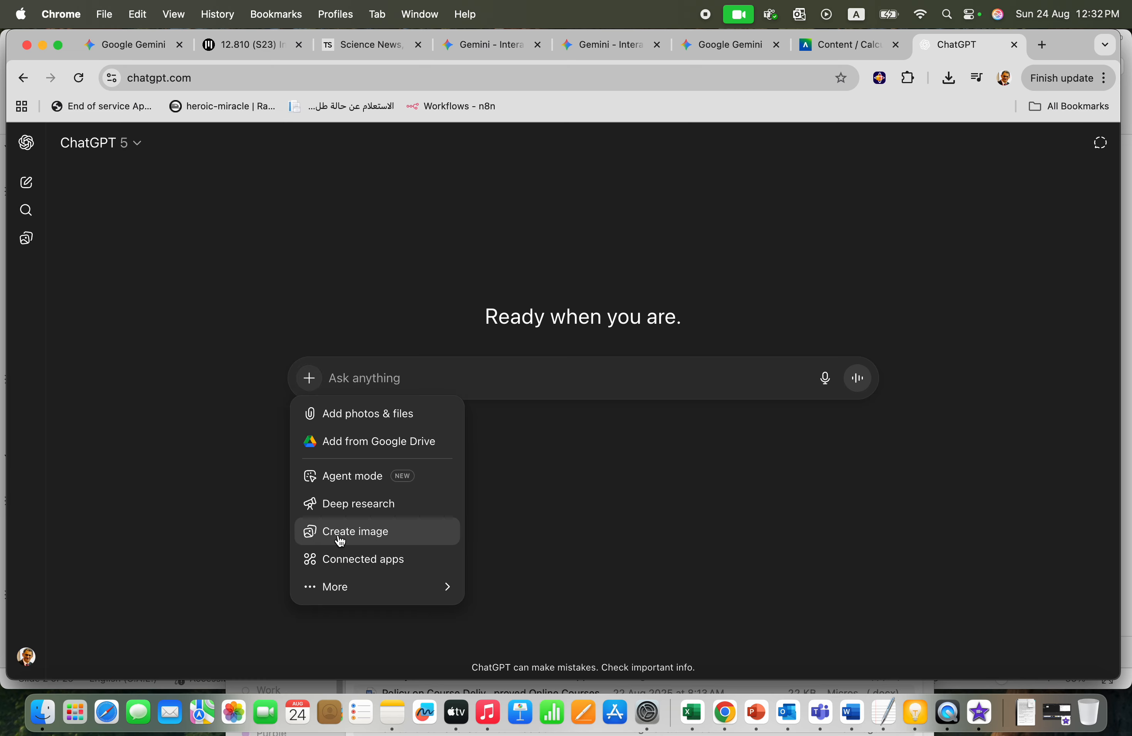
pyautogui.moveTo(352, 595)
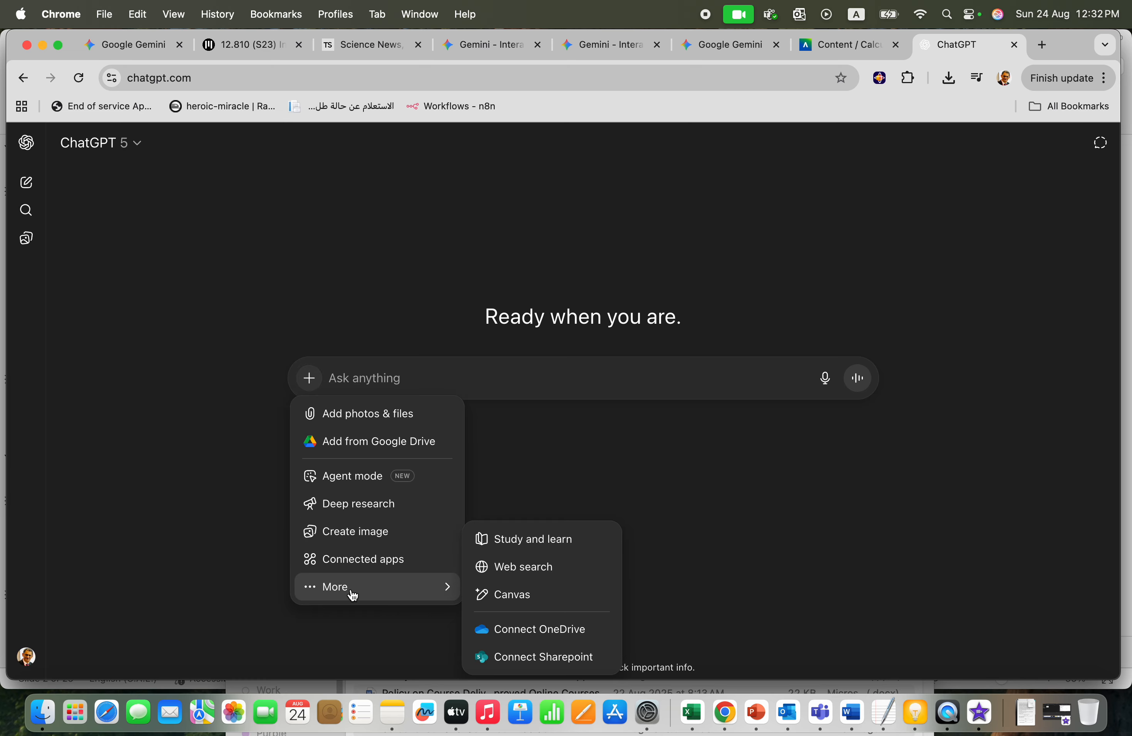